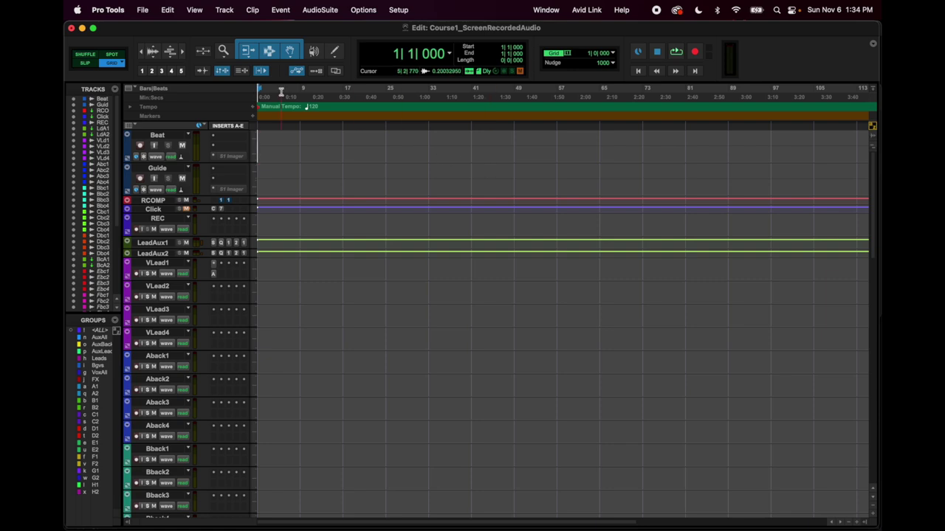
left_click(140, 9)
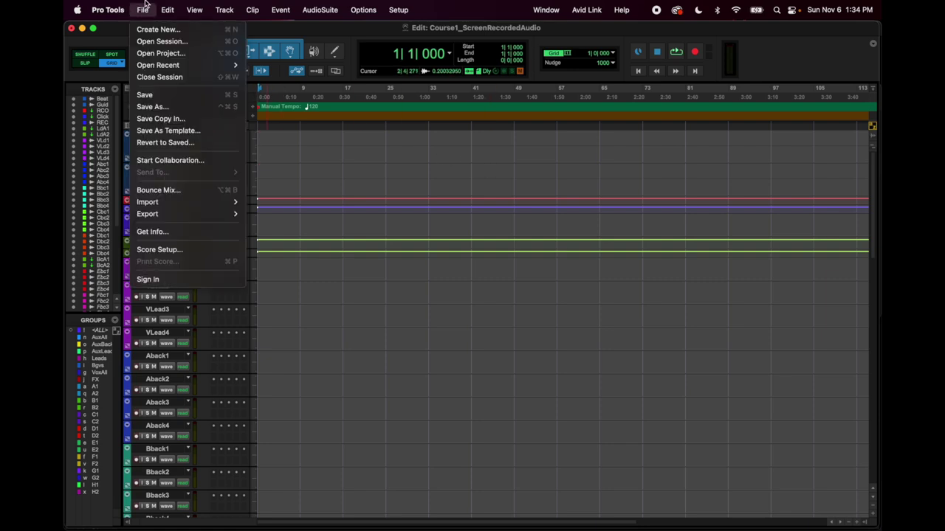
mouse_move(151, 13)
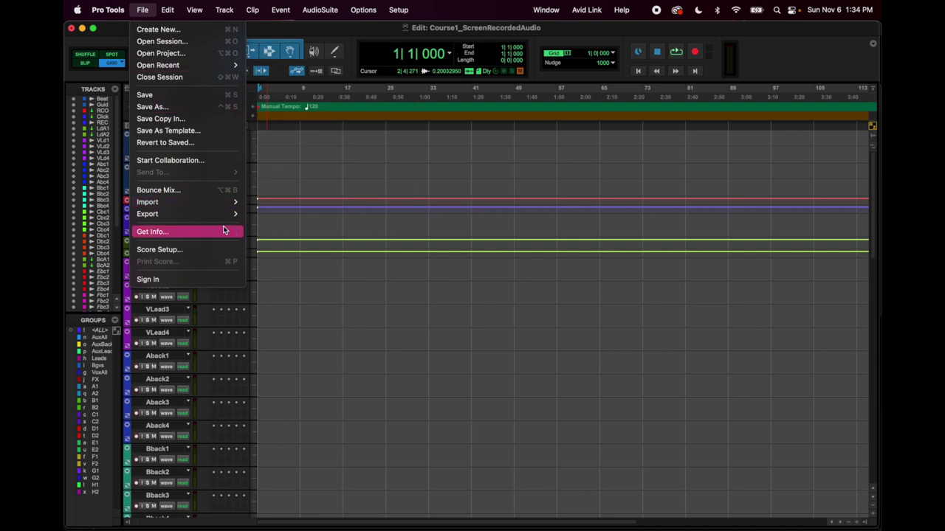
left_click(165, 8)
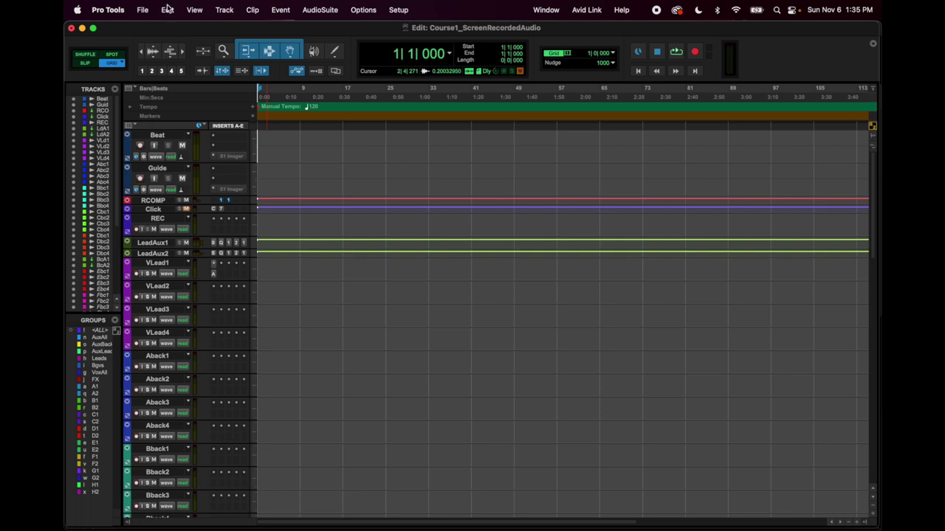
left_click(168, 9)
- Show the About Pro Tools window to check the installed version, and close it
left_click(108, 10)
left_click(108, 6)
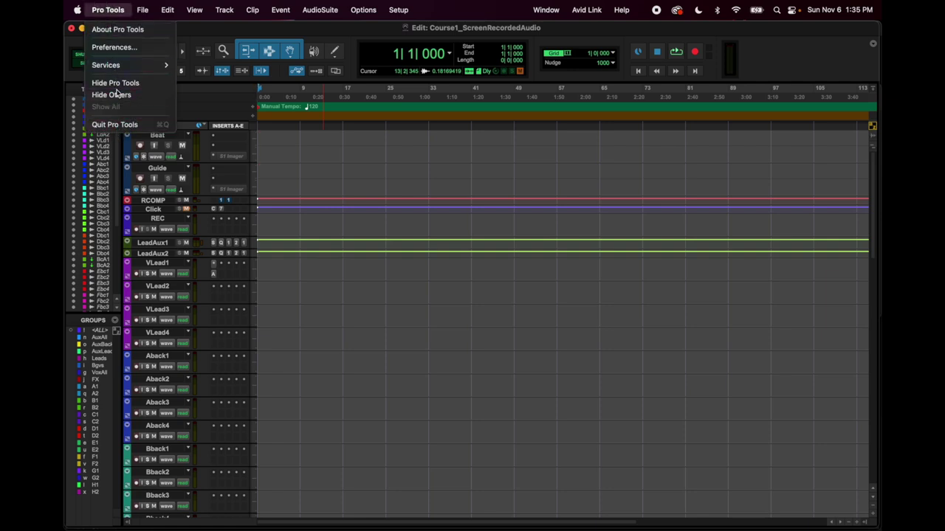
left_click(116, 30)
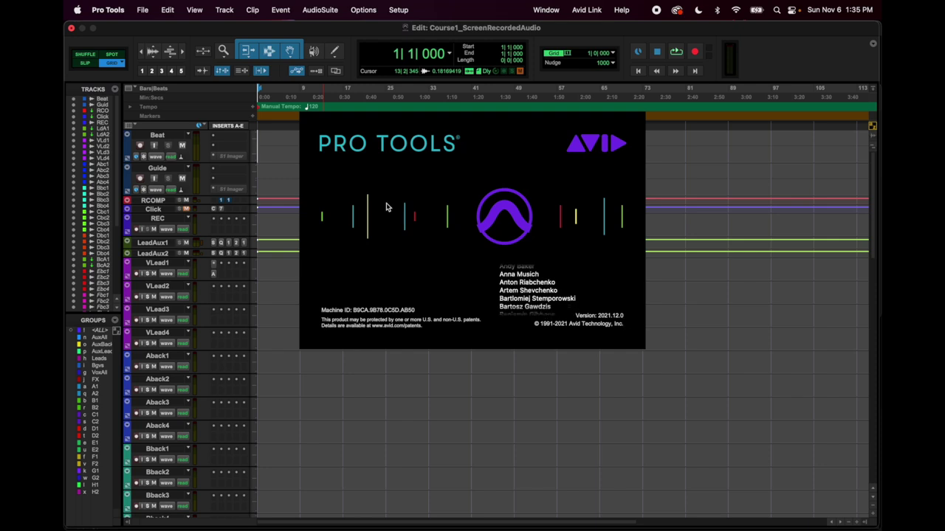
left_click(147, 4)
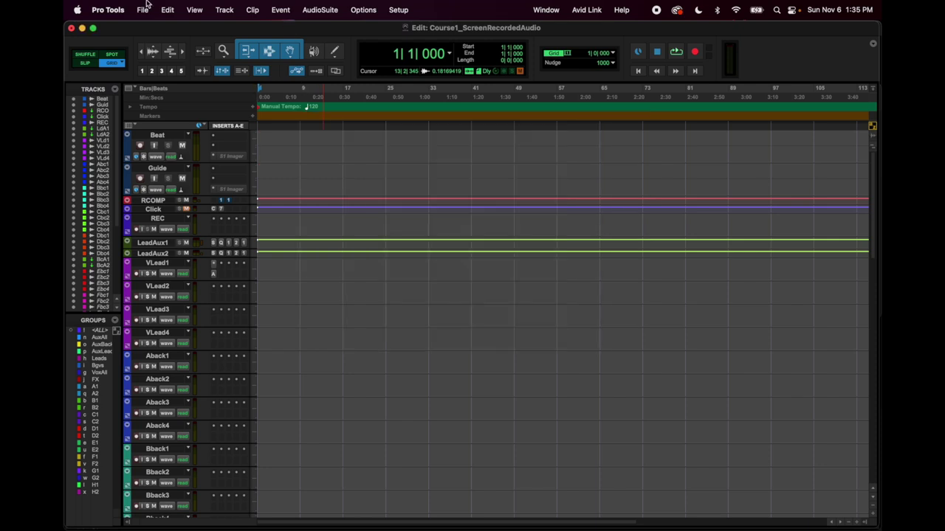
- Open the Pro Tools preferences and review the Display settings
left_click(107, 11)
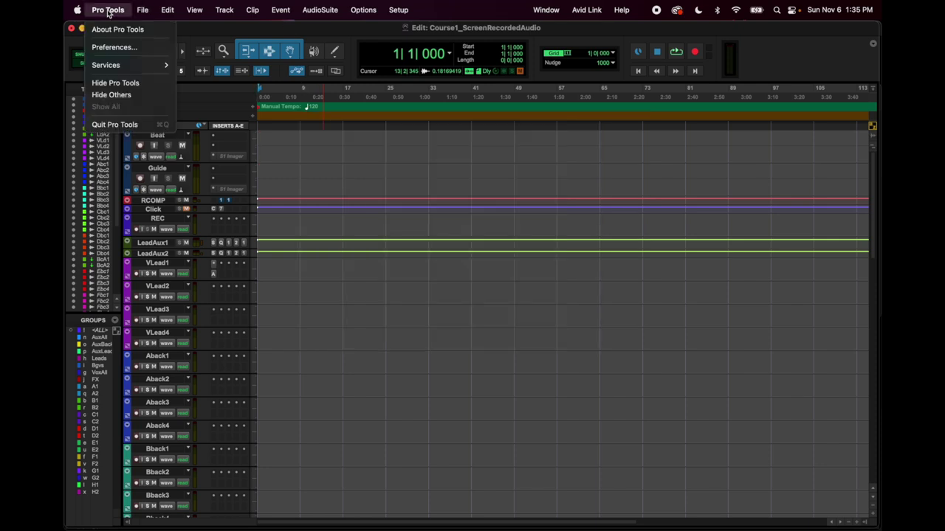
left_click(103, 48)
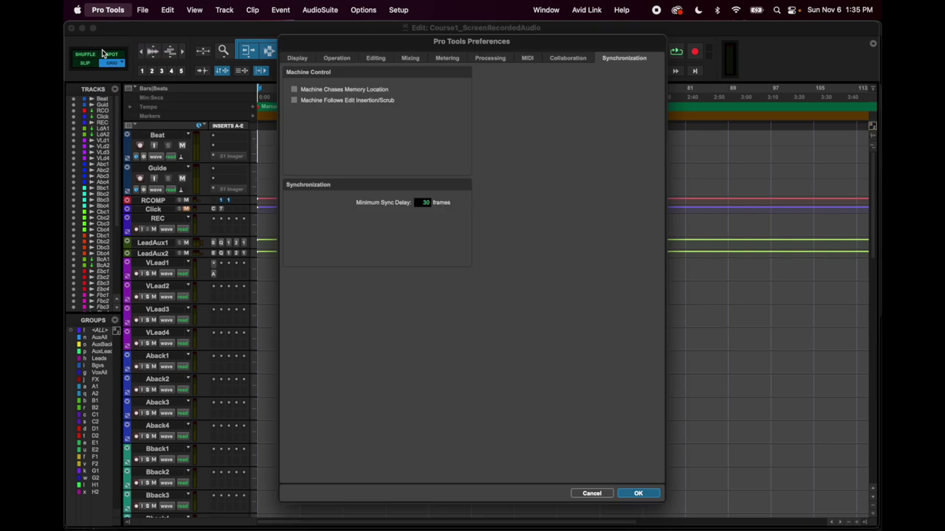
mouse_move(337, 47)
left_mouse_down()
mouse_move(320, 38)
mouse_move(329, 36)
left_mouse_up()
left_click(285, 46)
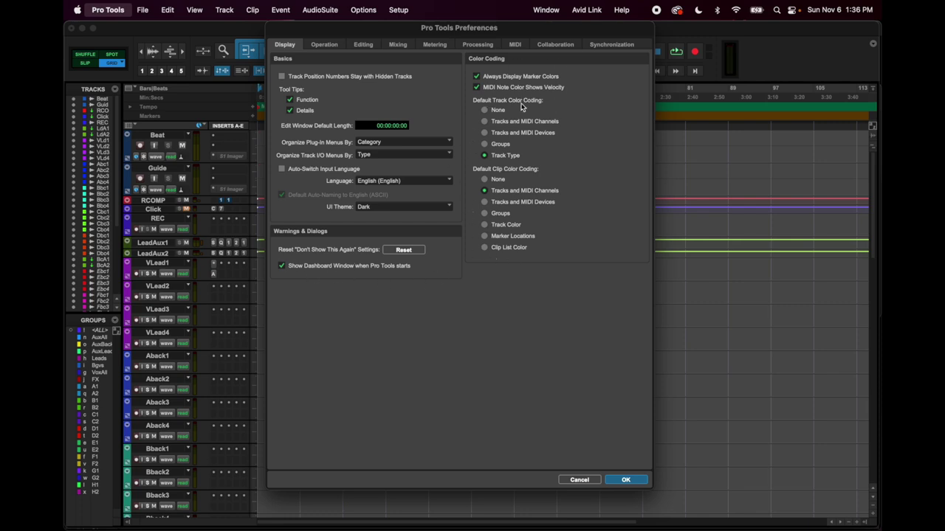
- Set the session file auto backup to run every 2 minutes in the Operation preferences and apply the change
left_click(327, 45)
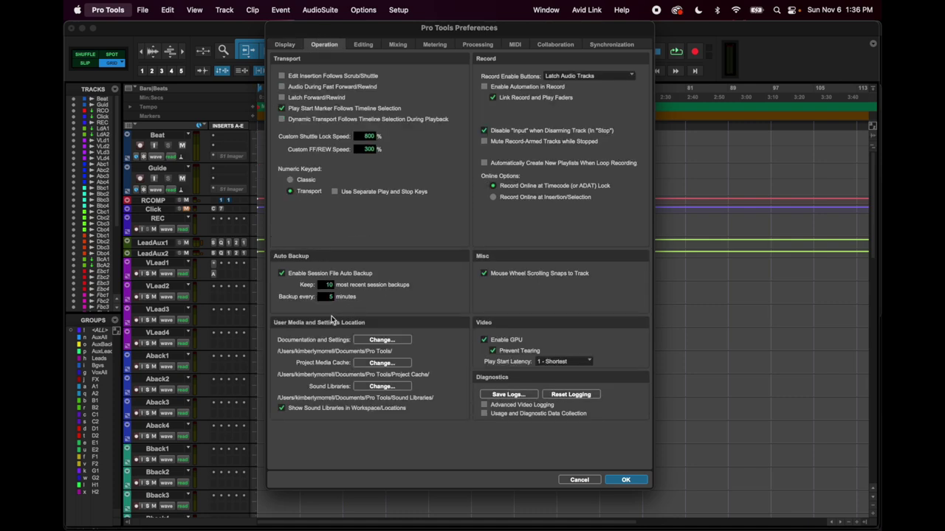
left_click(331, 298)
type("2")
left_click(631, 76)
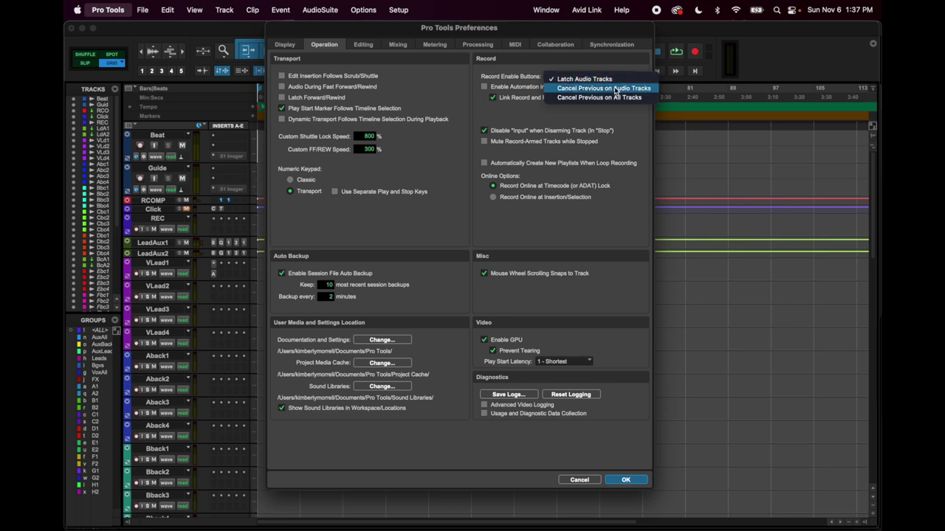
left_click(603, 118)
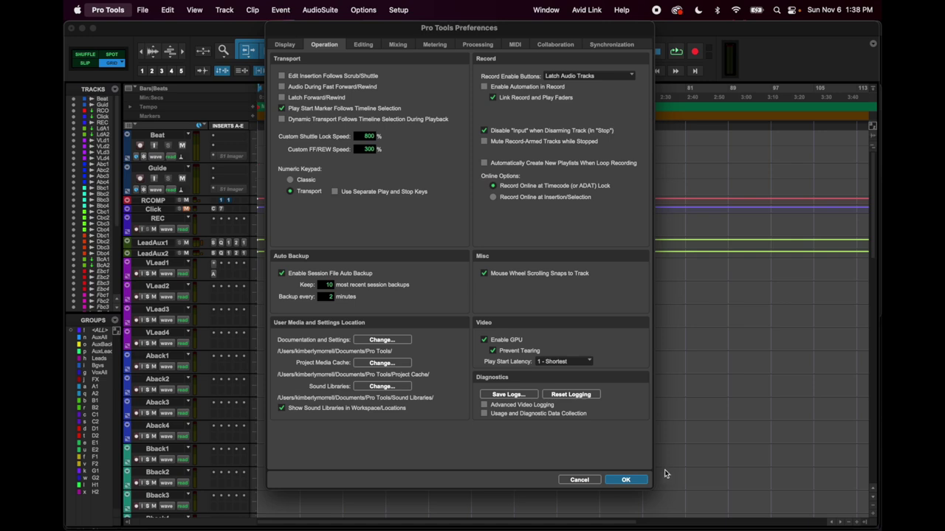
left_click(629, 480)
- Record-enable the REC track and duplicate it once with all its data, leaving only the duplicate armed
left_click(136, 229)
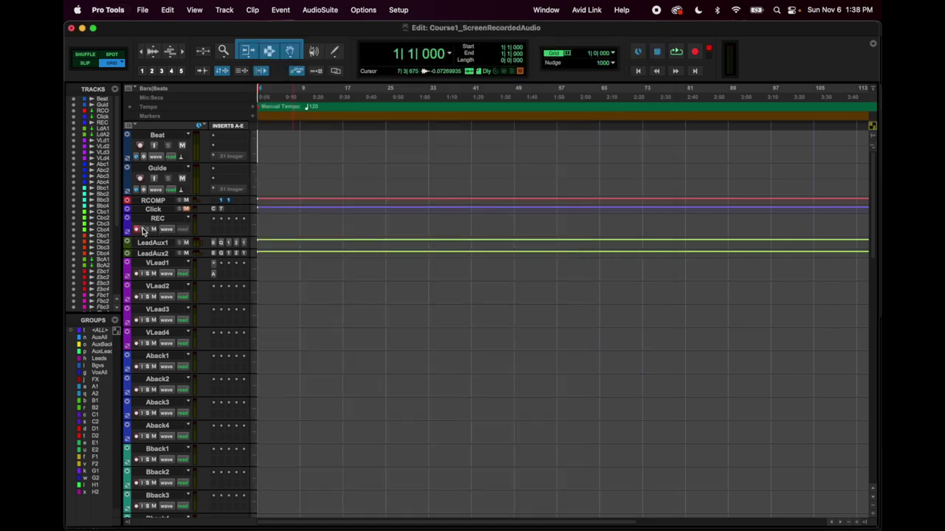
left_click(157, 218)
key("alt+shift+d")
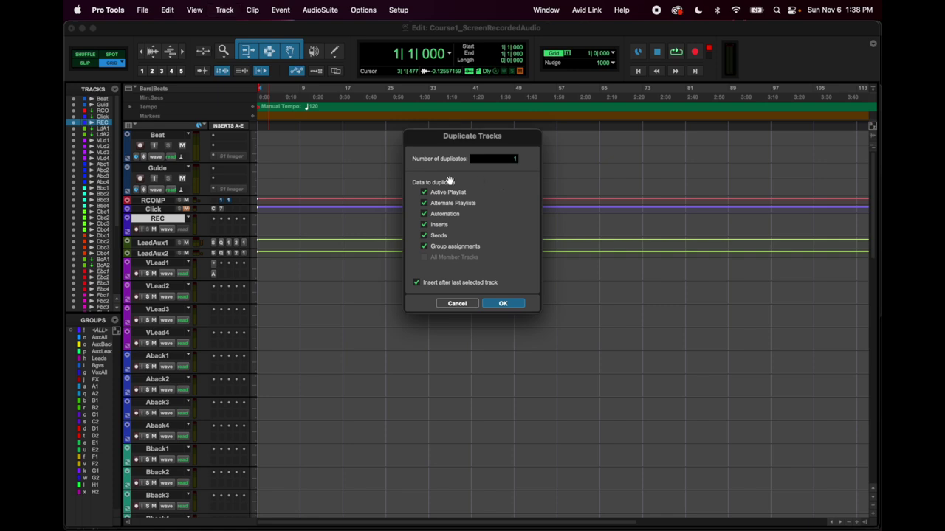
key("Return")
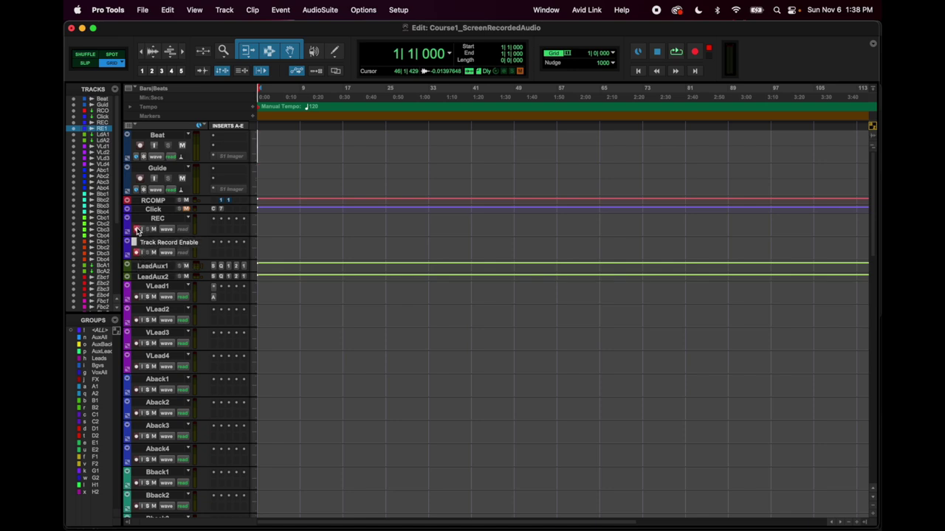
left_click(137, 231)
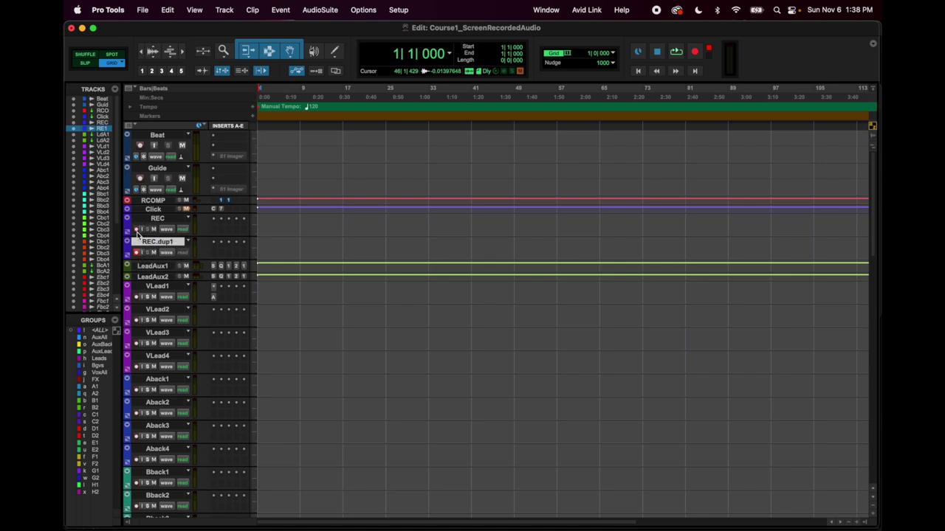
- Set the Record Enable Buttons preference to Cancel Previous on Audio Tracks and apply it
left_click(111, 9)
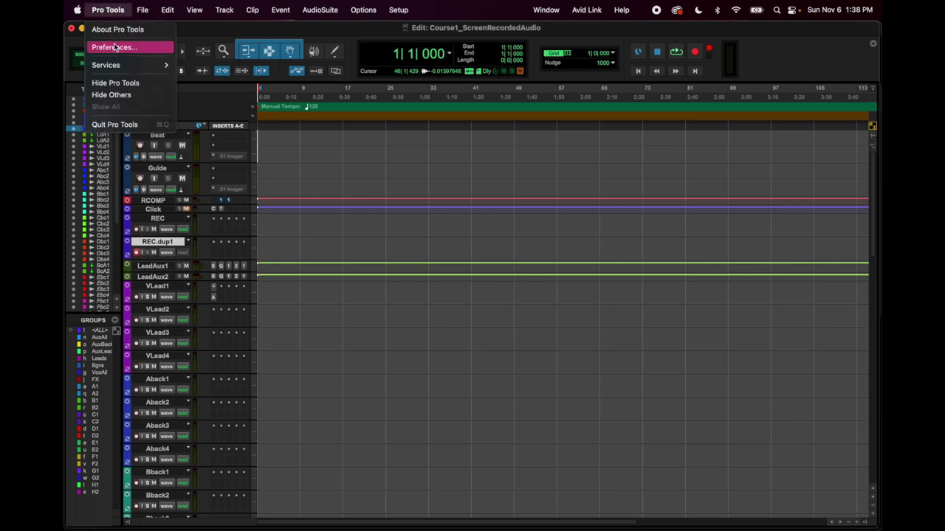
left_click(115, 47)
left_click(643, 92)
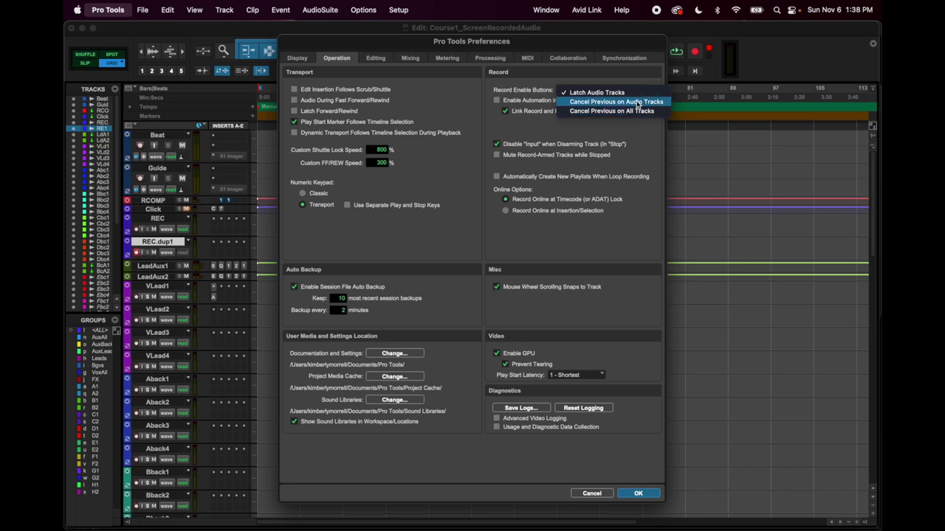
left_click(638, 104)
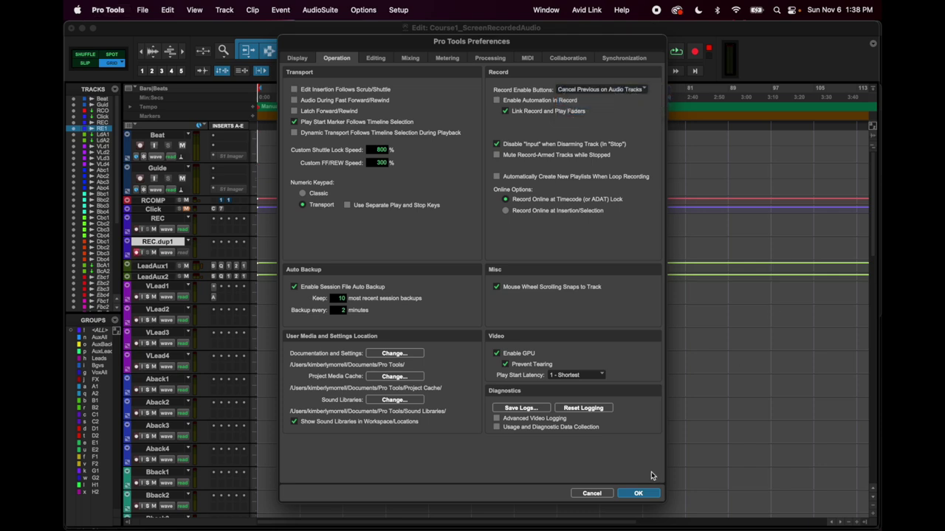
left_click(639, 493)
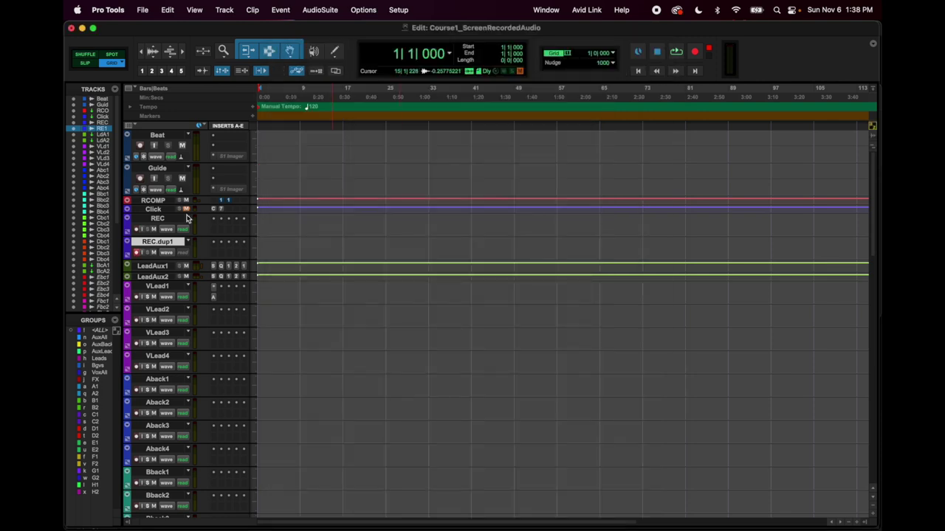
- Test the record-enable behaviour by arming REC, its duplicate REC.dup1, and REC again
left_click(137, 229)
left_click(136, 253)
left_click(136, 230)
- Set the Record Enable Buttons preference back to Latch Audio Tracks
left_click(108, 9)
left_click(111, 46)
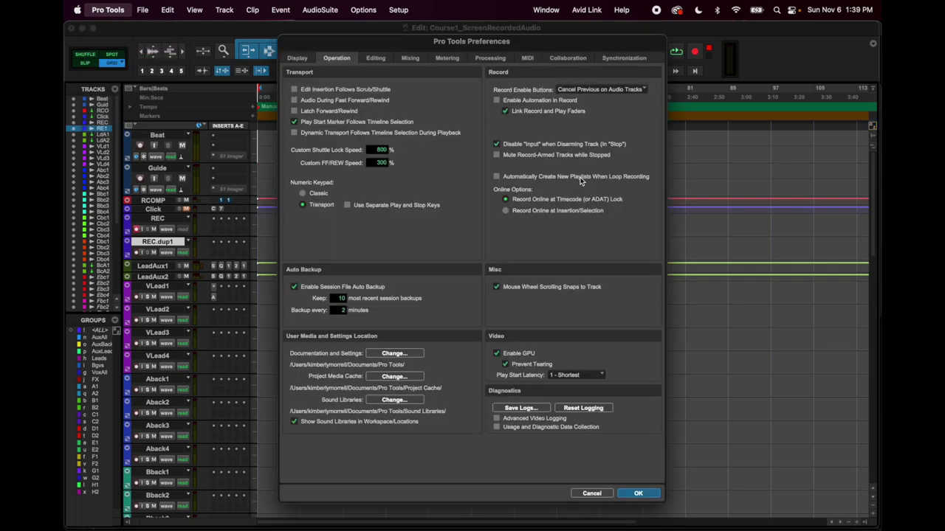
left_click(644, 89)
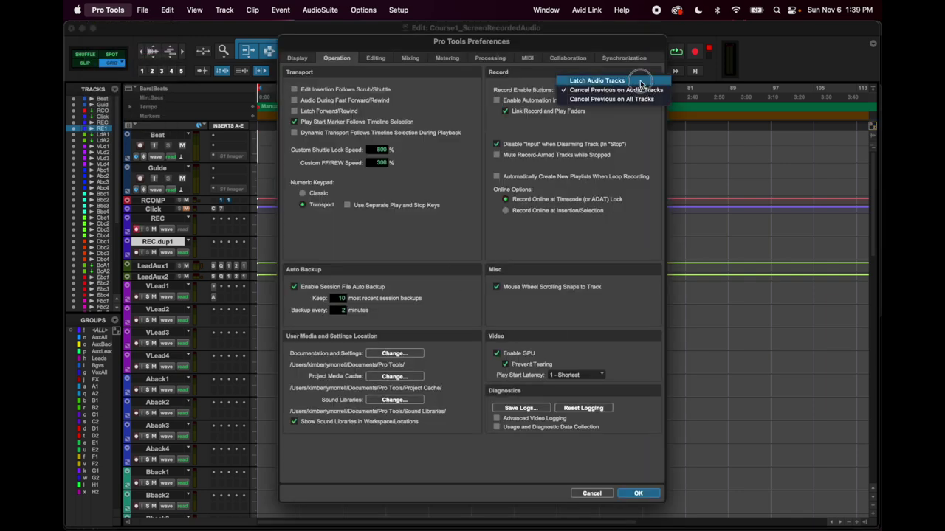
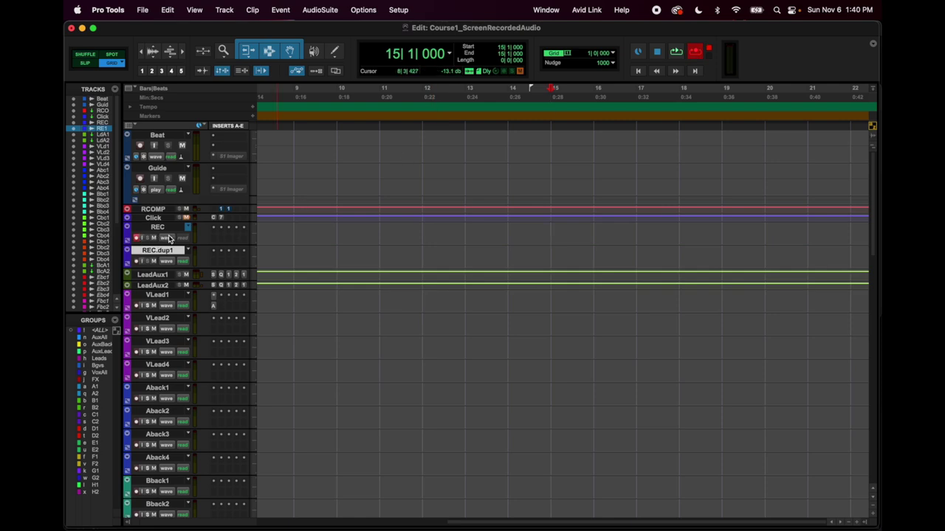
- Select bar 15 on the REC track and switch that track to playlists view
left_click_drag(548, 231, 606, 231)
key("shift+slash")
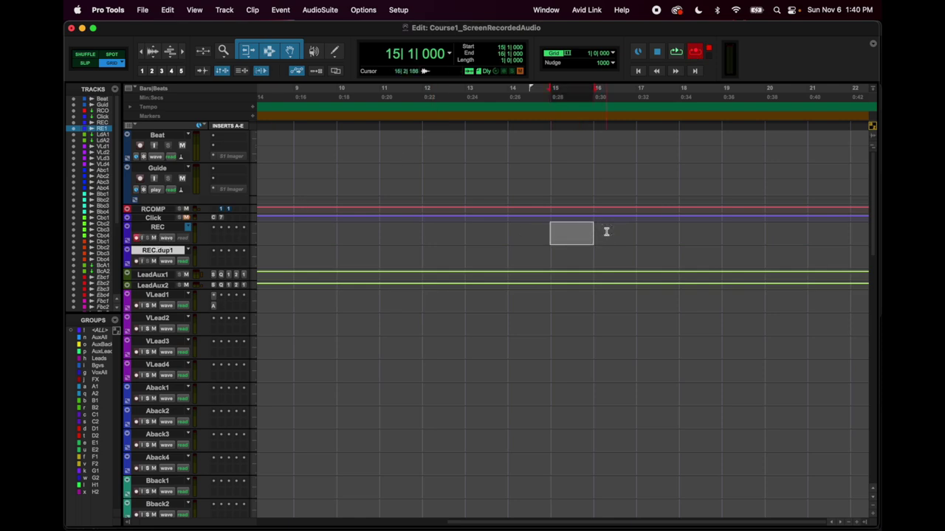
left_click(169, 239)
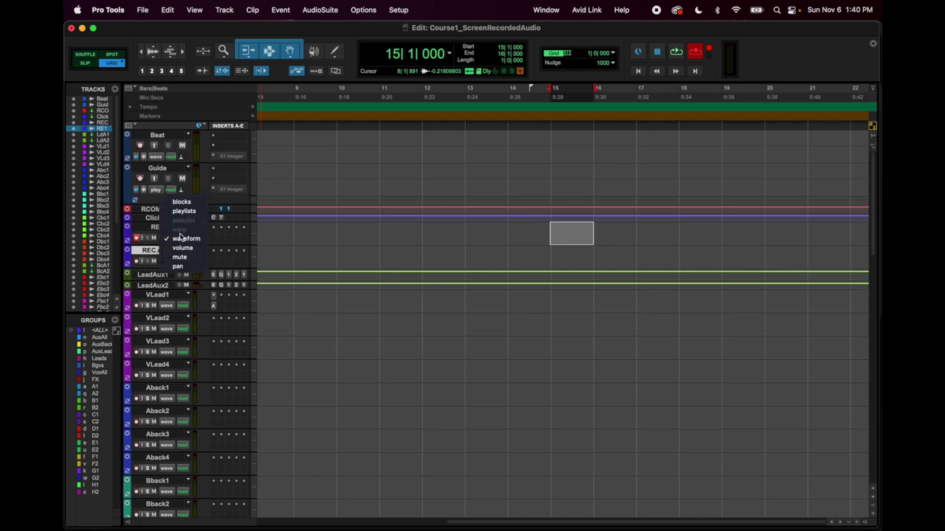
left_click(190, 213)
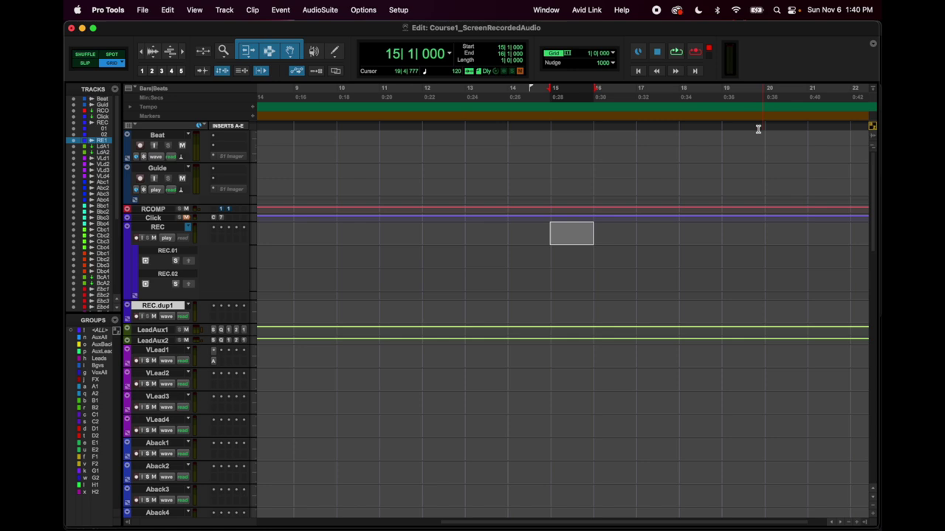
- Loop-record takes over bar 15 on the REC track, stop recording, and select the range of the recorded clips
key("super+space")
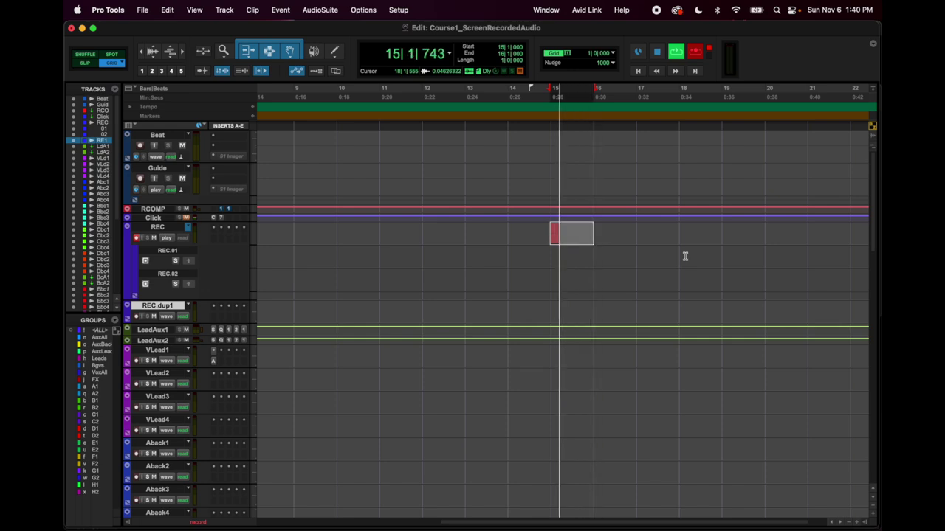
key("space")
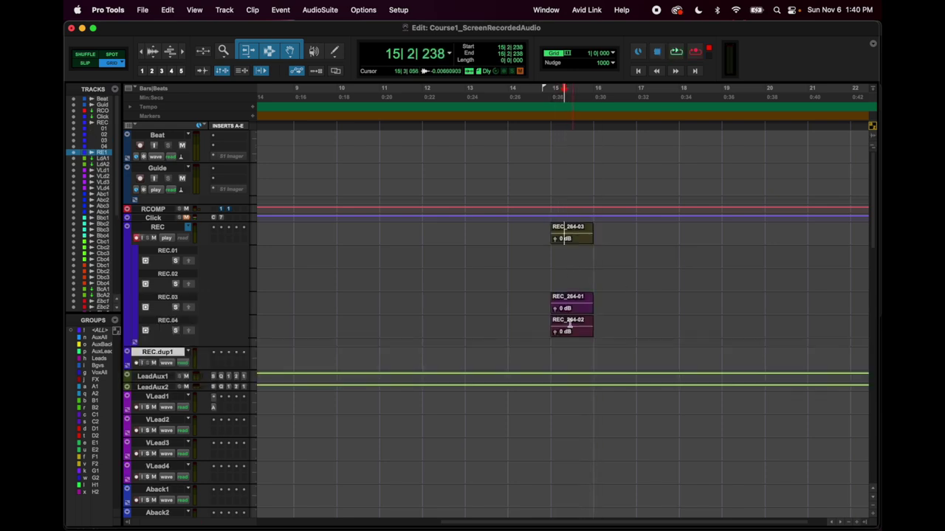
scroll(569, 324, "down", 3)
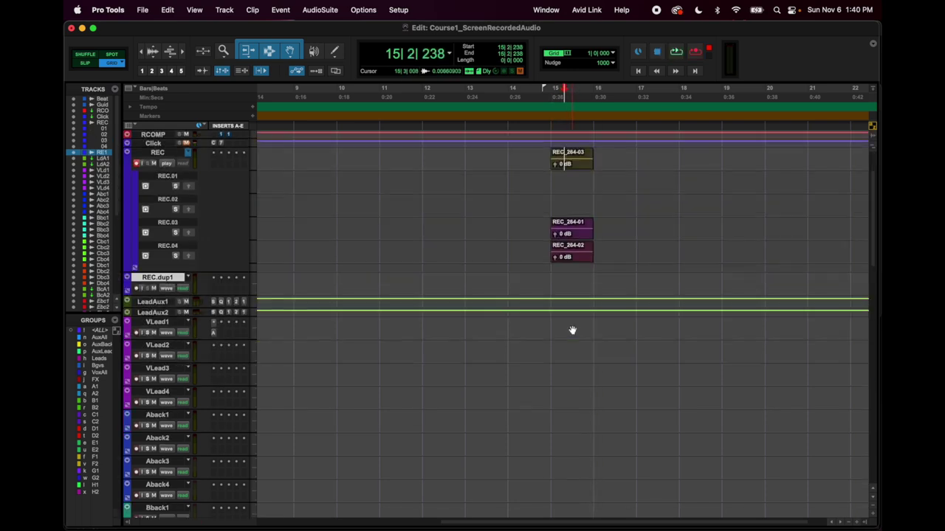
scroll(571, 305, "up", 3)
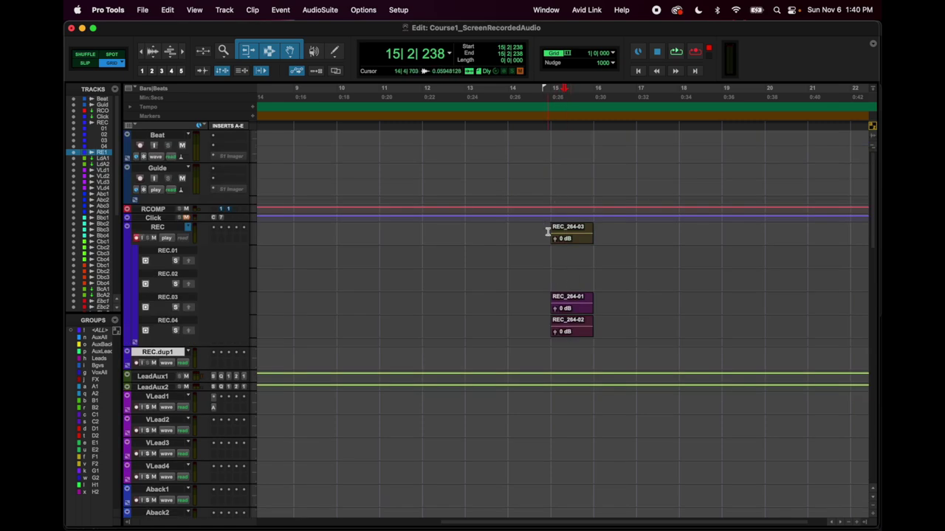
left_click_drag(550, 228, 593, 289)
key("ctrl+super+Left")
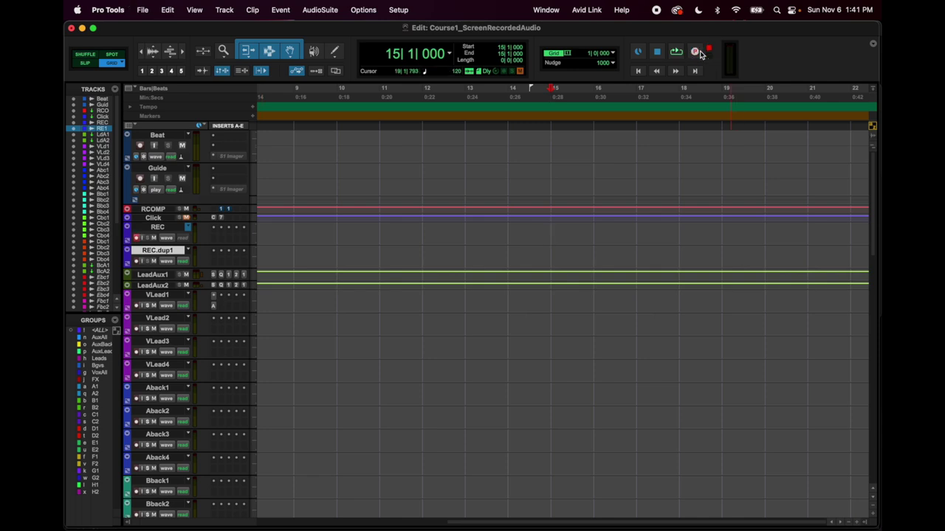
- Set Levels of Undo to 64 in the Editing preferences
left_click(147, 6)
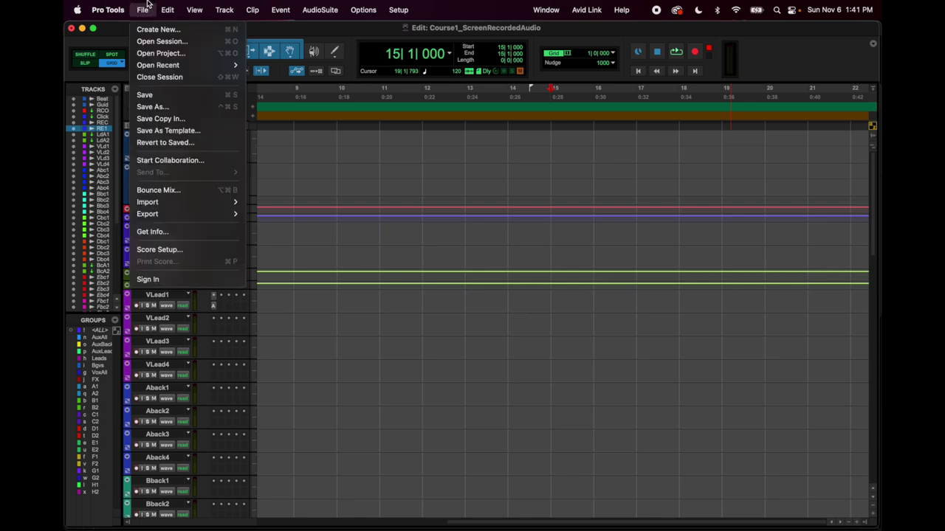
key("super+comma")
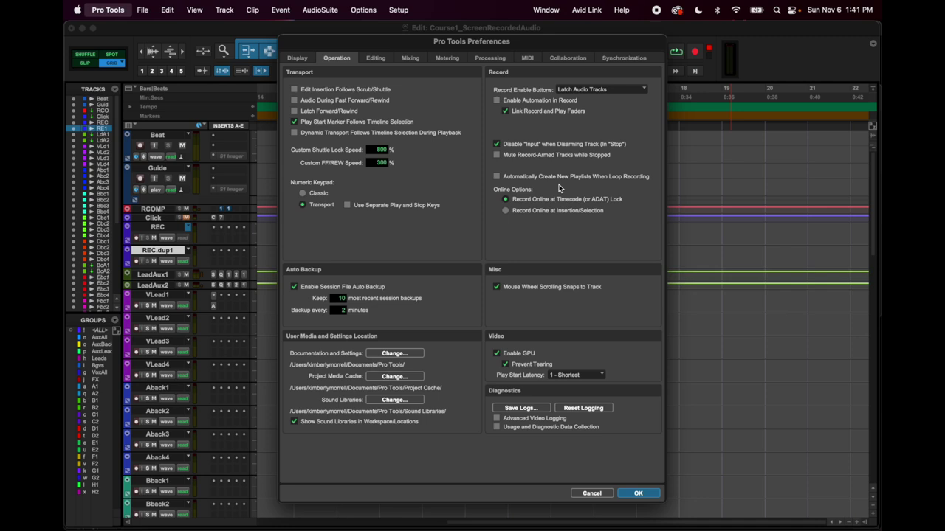
left_click(375, 59)
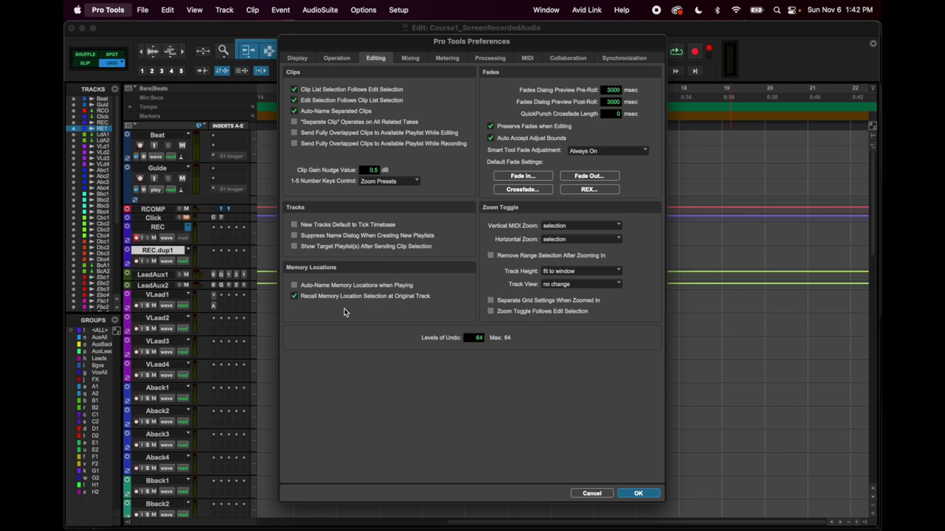
left_click(479, 337)
type("64")
- Try the straight linear In Shape for the default fade-in in the Editing preferences, switching between it and the slow-starting curve
left_click(513, 177)
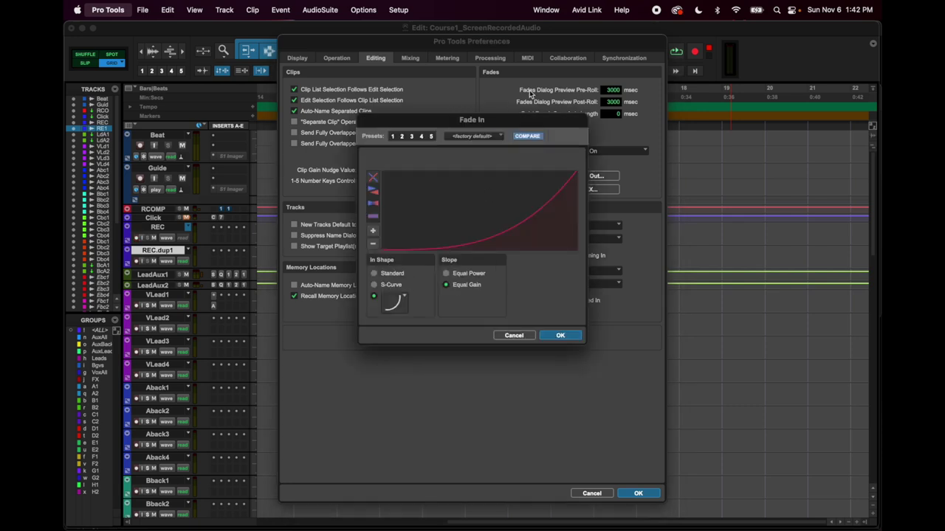
left_click_drag(578, 122, 679, 132)
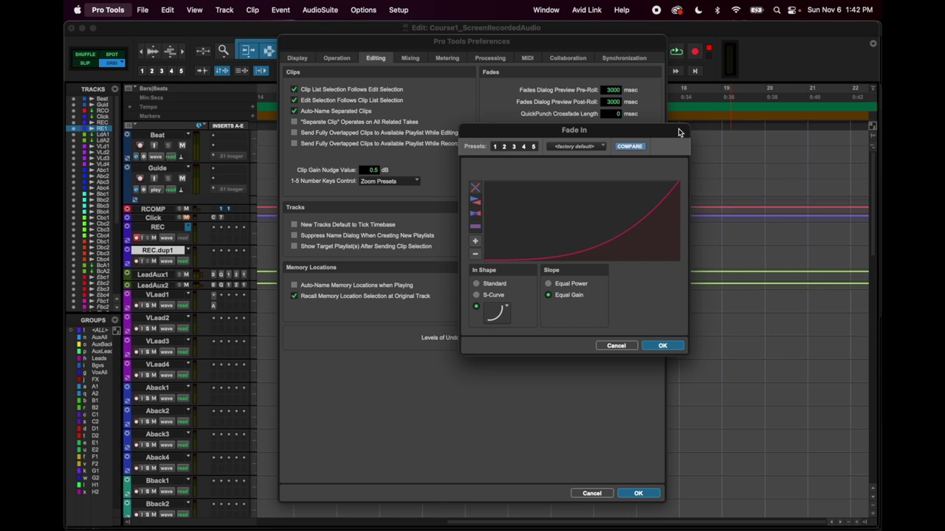
left_click(503, 312)
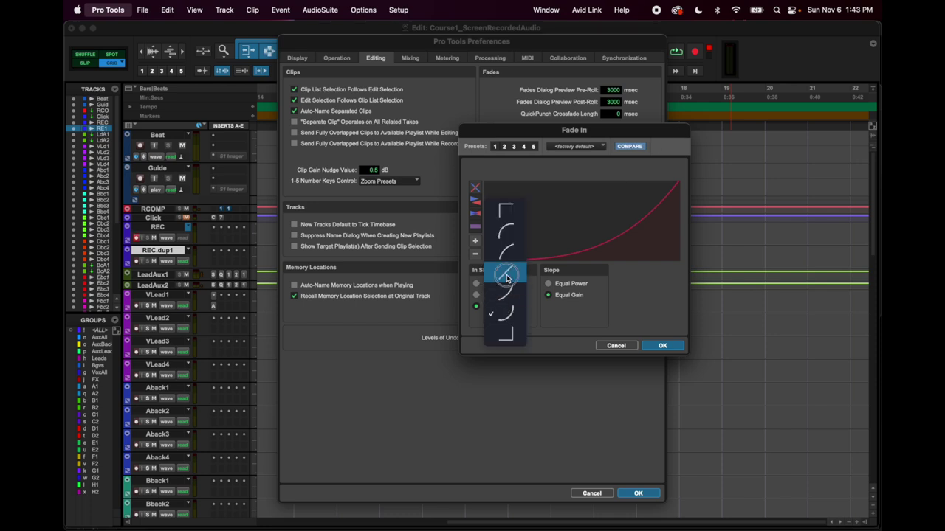
left_click(506, 279)
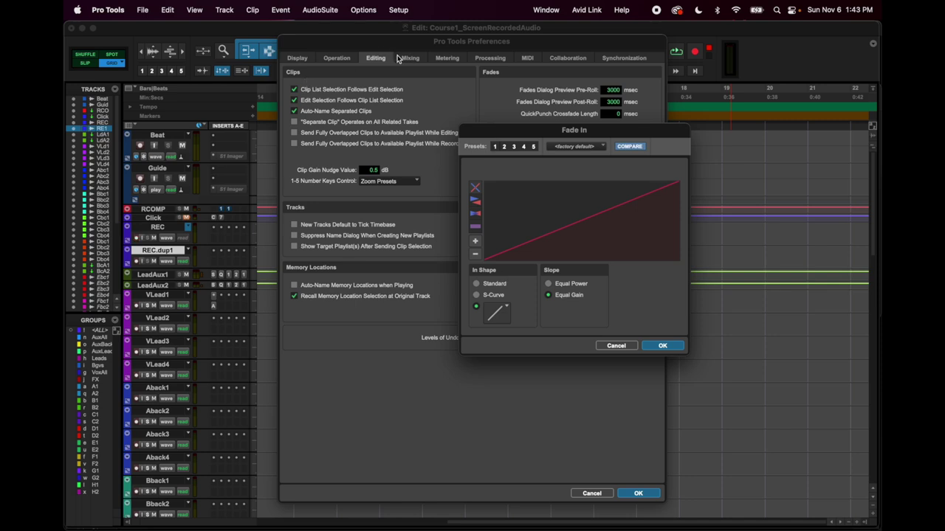
left_click_drag(539, 133, 624, 151)
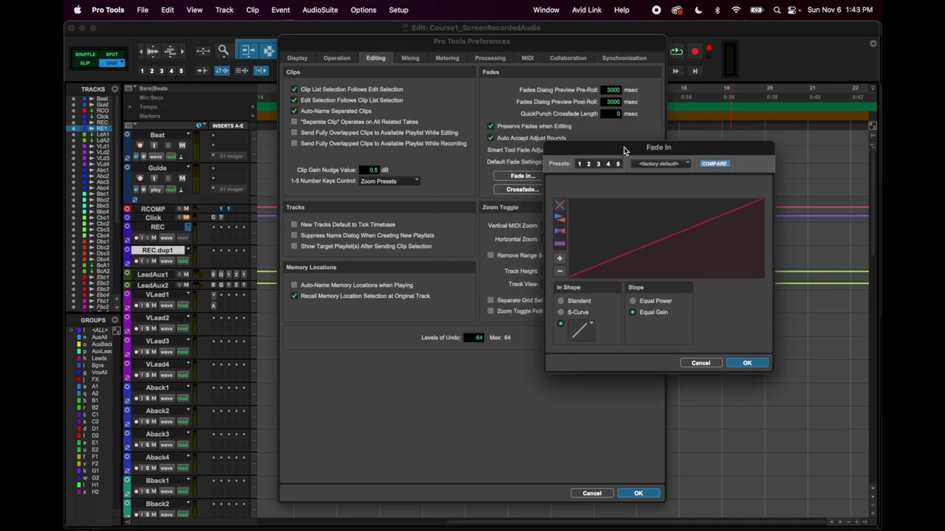
left_click(590, 326)
left_click(604, 377)
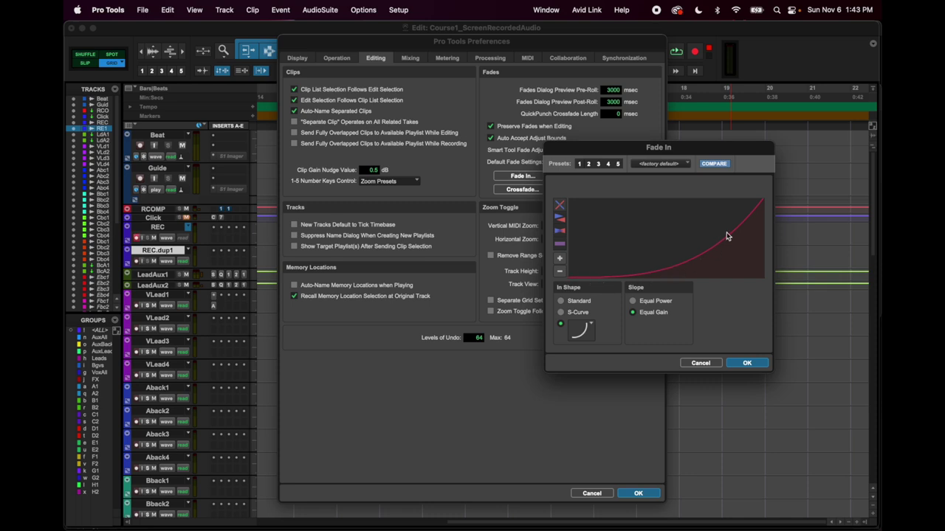
left_click(588, 332)
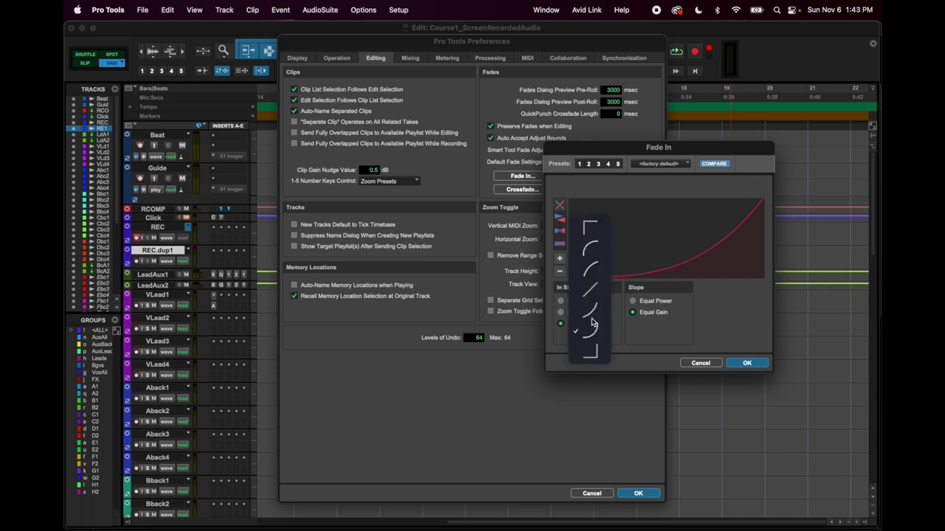
left_click(595, 294)
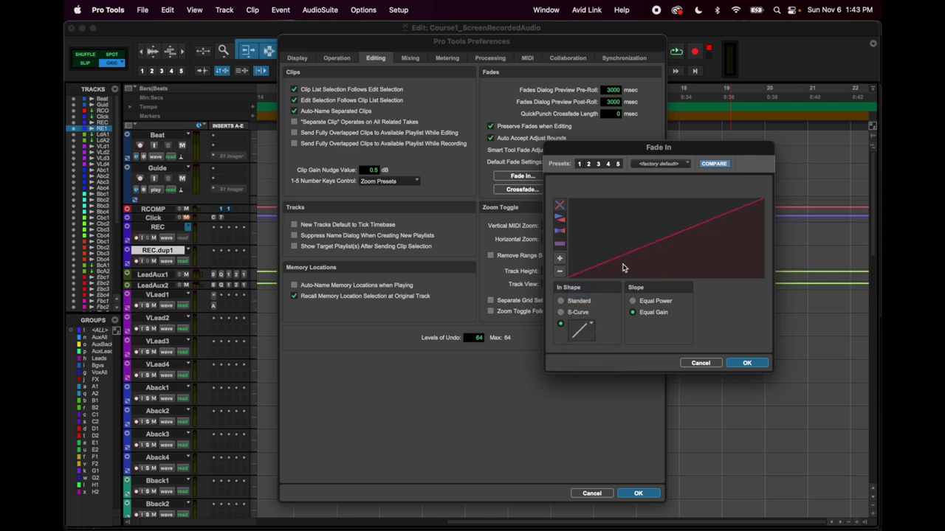
- Set the default fade-in's In Shape to the steep slow-starting curve and confirm the fade settings
left_click(585, 330)
left_click(586, 334)
left_click(595, 356)
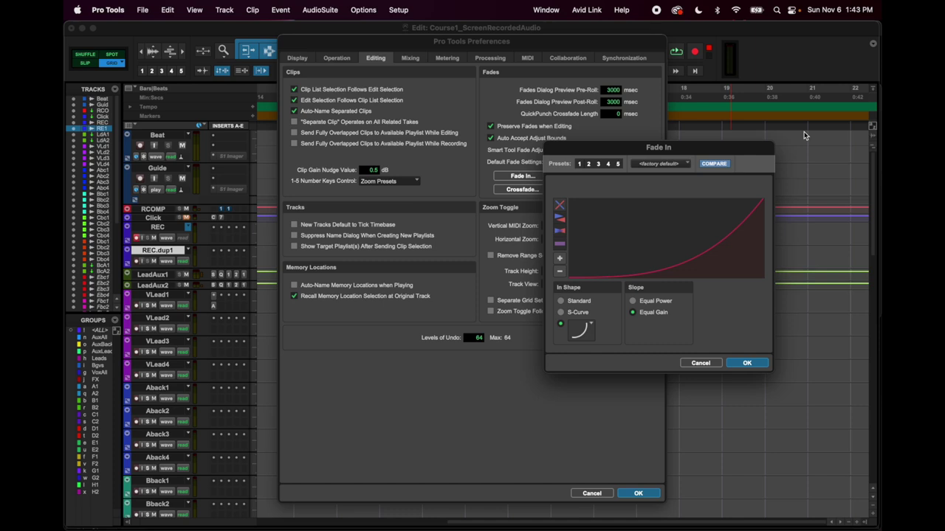
key("Return")
- Review the default crossfade settings and the Mixing and Metering preferences
left_click(524, 190)
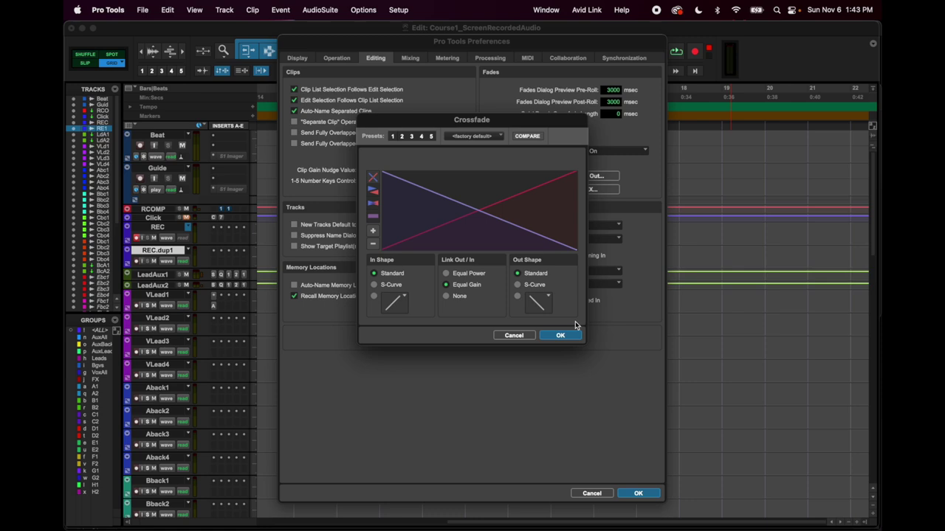
left_click(572, 335)
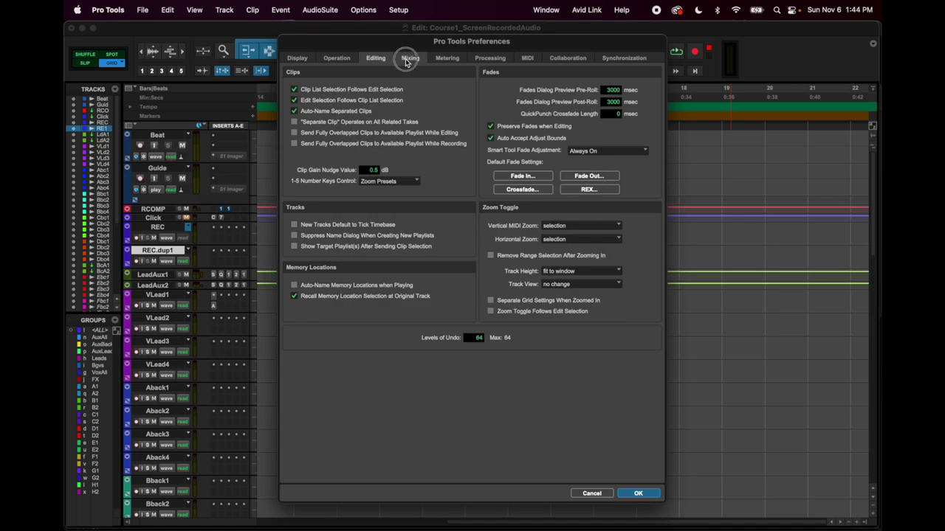
left_click(409, 59)
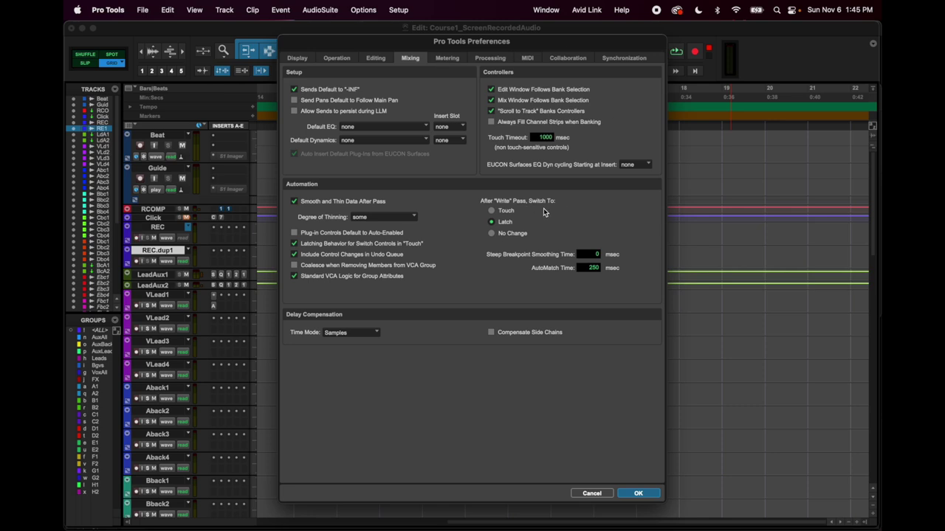
left_click(445, 59)
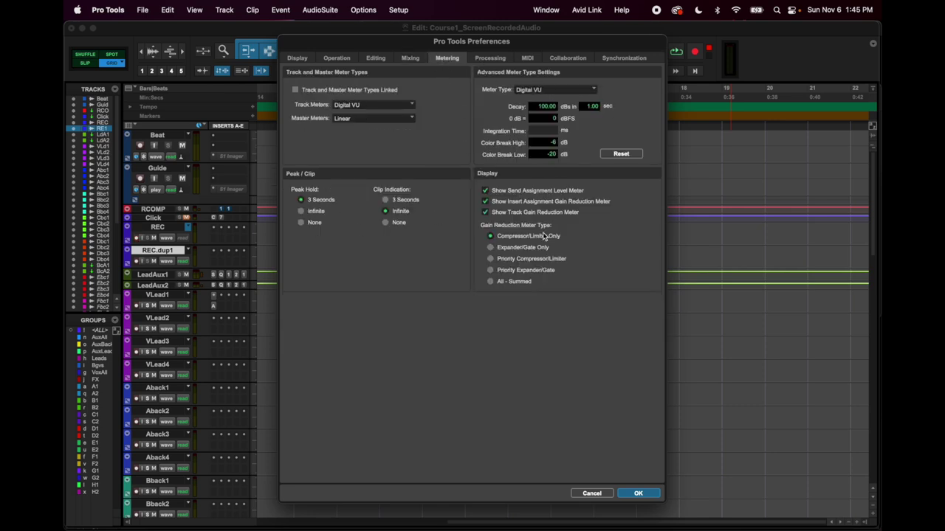
- Set the TC/E plug-in to Avid Time Shift in the Processing preferences and apply the preferences
left_click(489, 59)
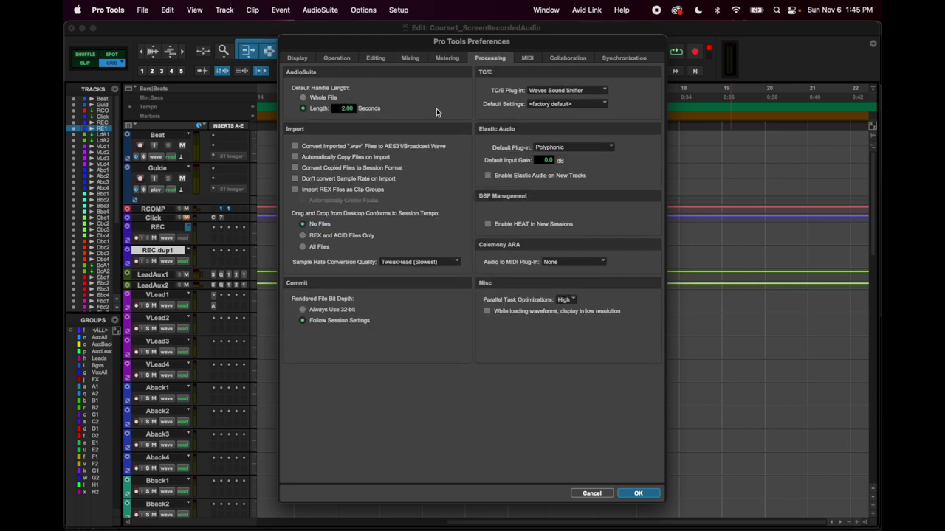
left_click(604, 92)
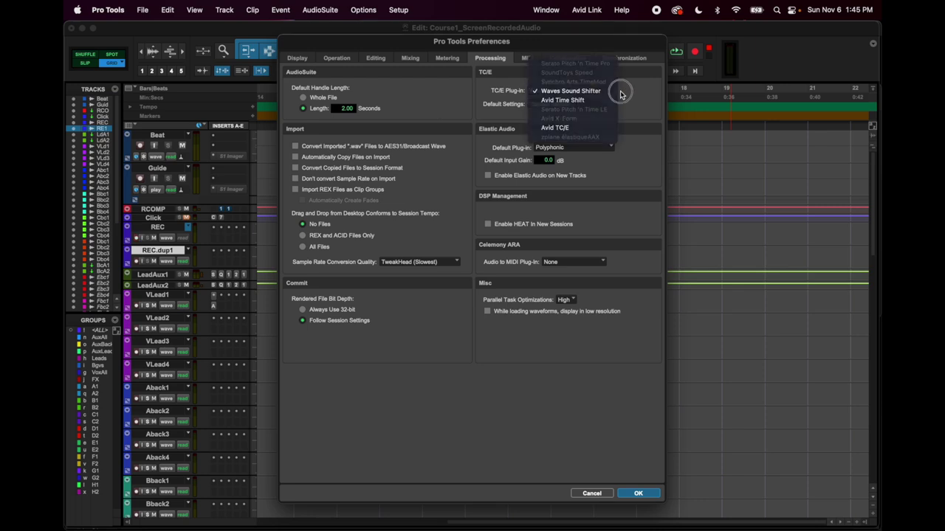
left_click(616, 95)
left_click(593, 90)
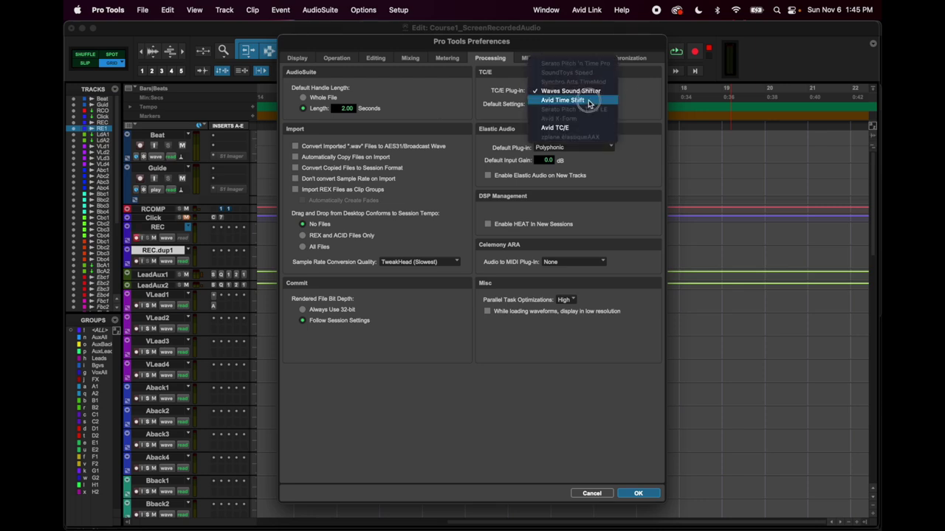
left_click(589, 105)
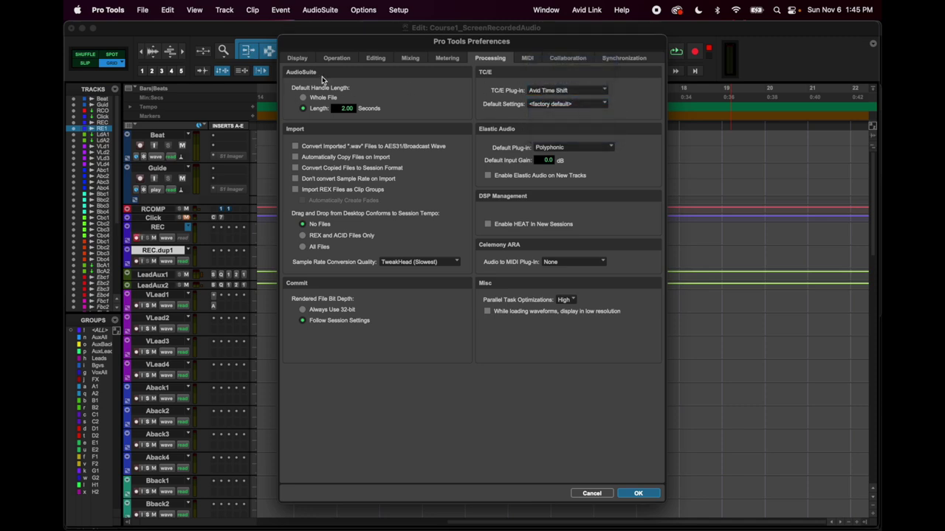
key("Return")
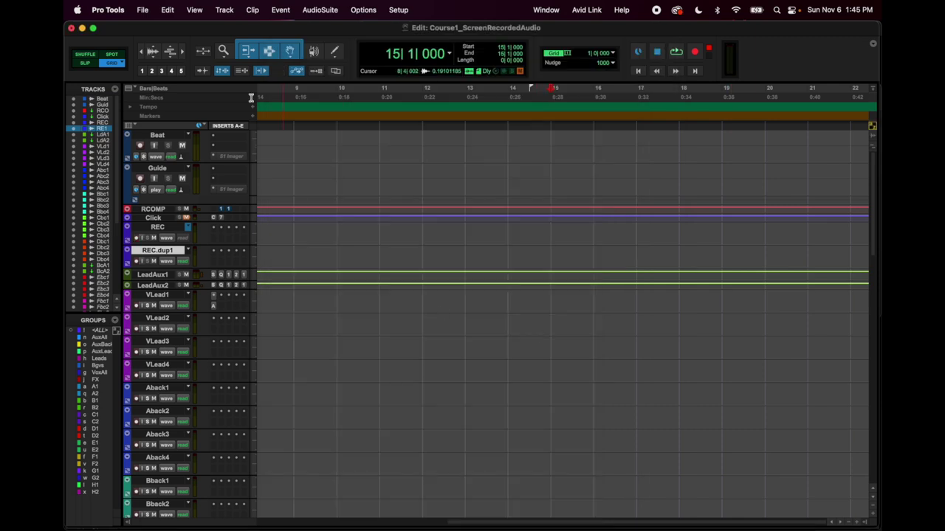
- Switch the Trim tool to TCE mode and record a short clip at bar 15 on the REC track
left_click(250, 53)
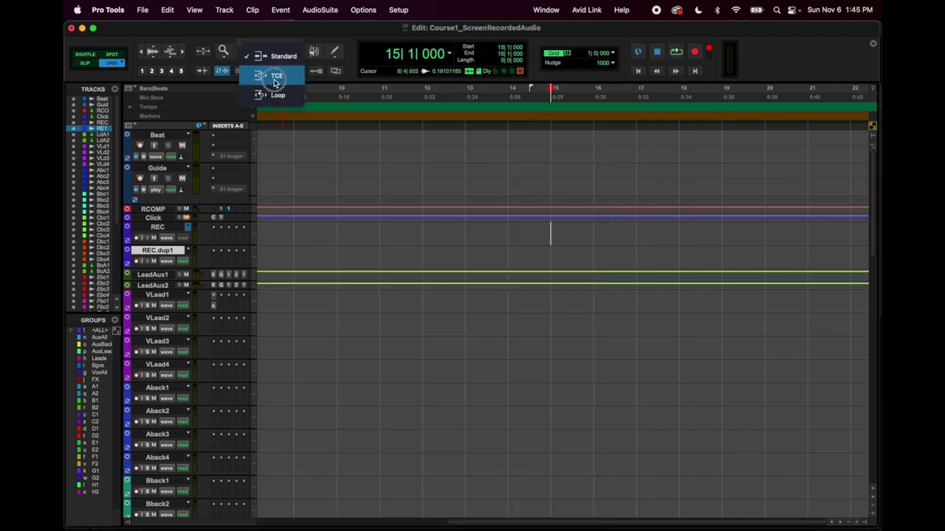
left_click(276, 83)
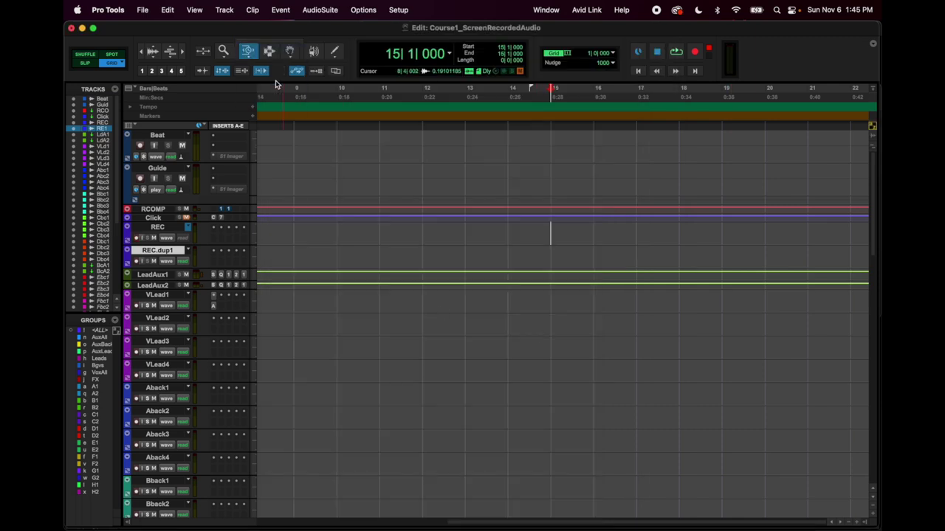
left_click(695, 54)
key("space")
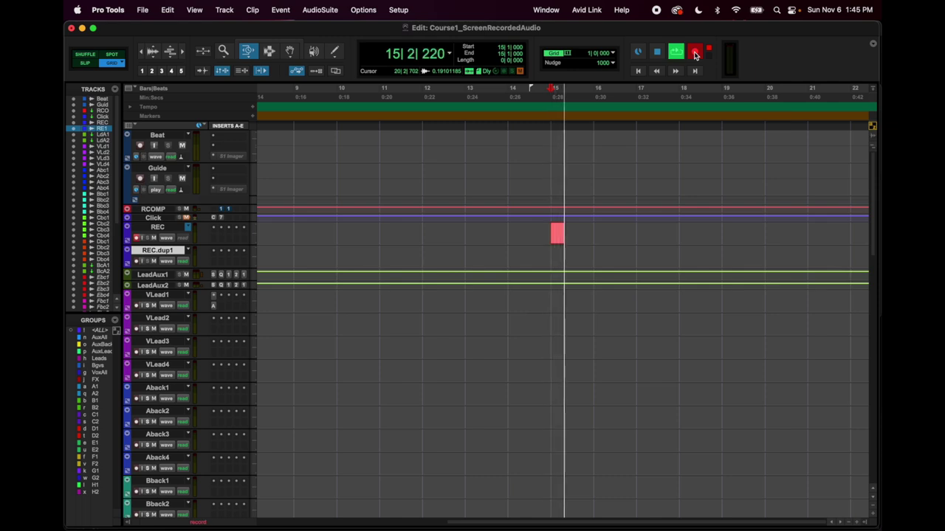
key("space")
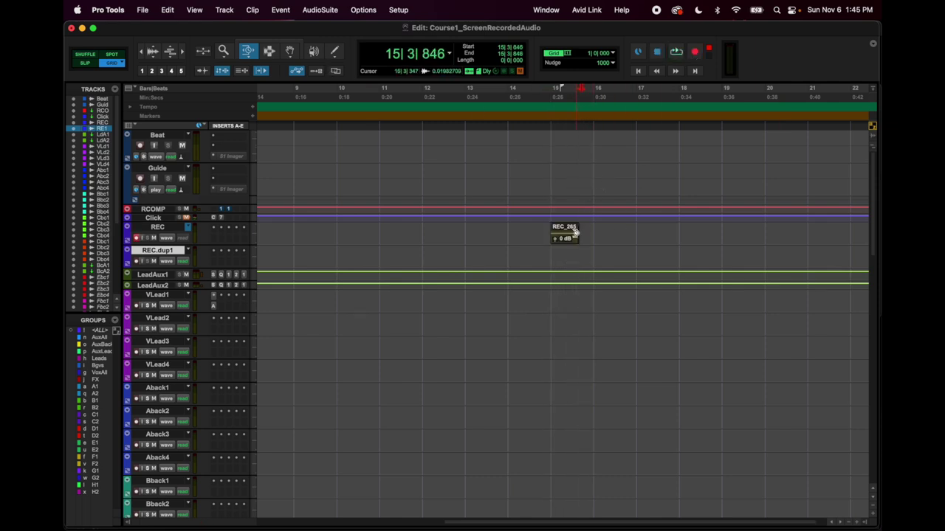
- Try extending the recorded REC clip with the Standard Trim tool, and time-stretch its end to about bar 16 with the TCE Trim tool
left_click_drag(256, 56, 272, 57)
mouse_move(574, 233)
left_mouse_down()
mouse_move(565, 231)
mouse_move(586, 233)
left_mouse_up()
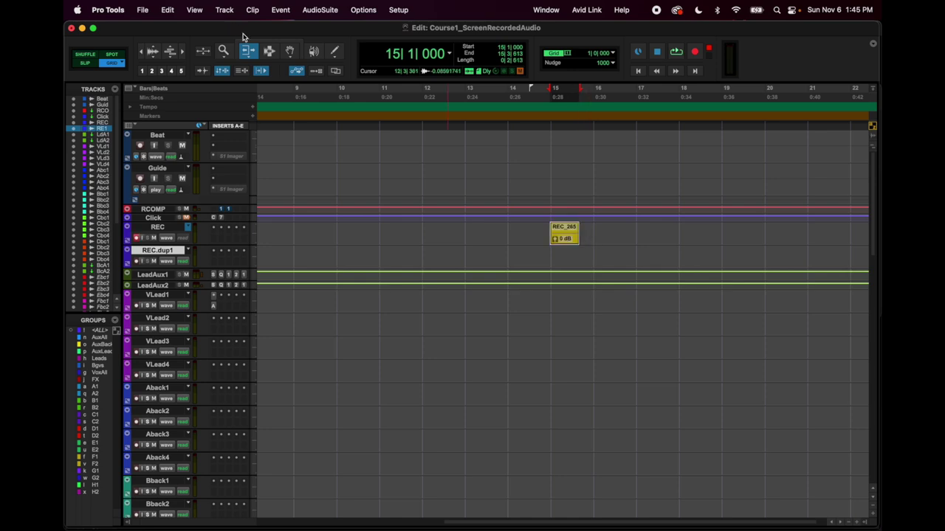
left_click_drag(247, 54, 288, 79)
left_click_drag(575, 233, 593, 233)
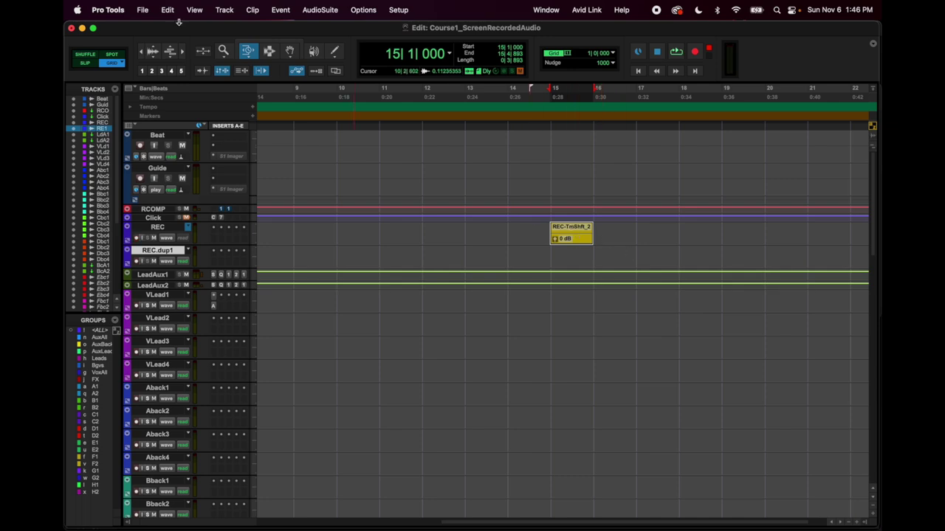
- Set the TC/E plug-in to Waves Sound Shifter in the Processing preferences
left_click(143, 9)
left_click(111, 47)
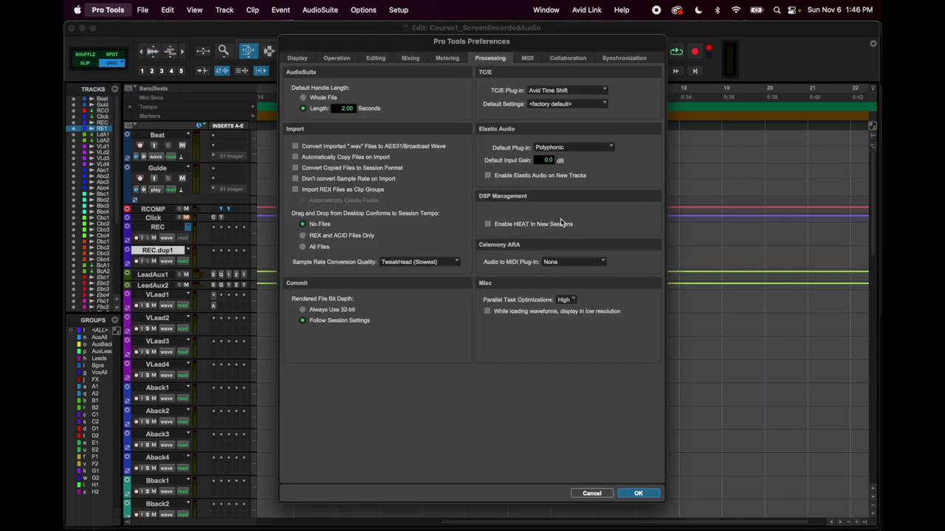
left_click(559, 91)
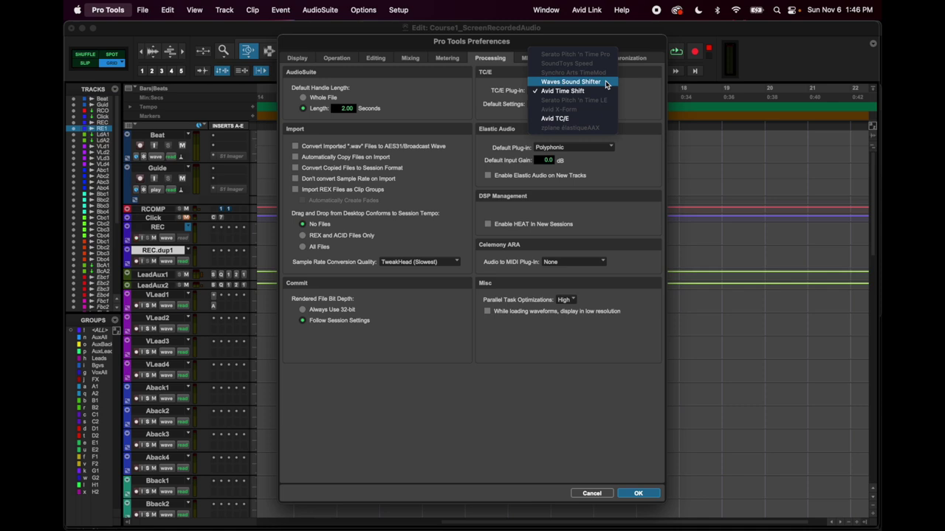
left_click(605, 82)
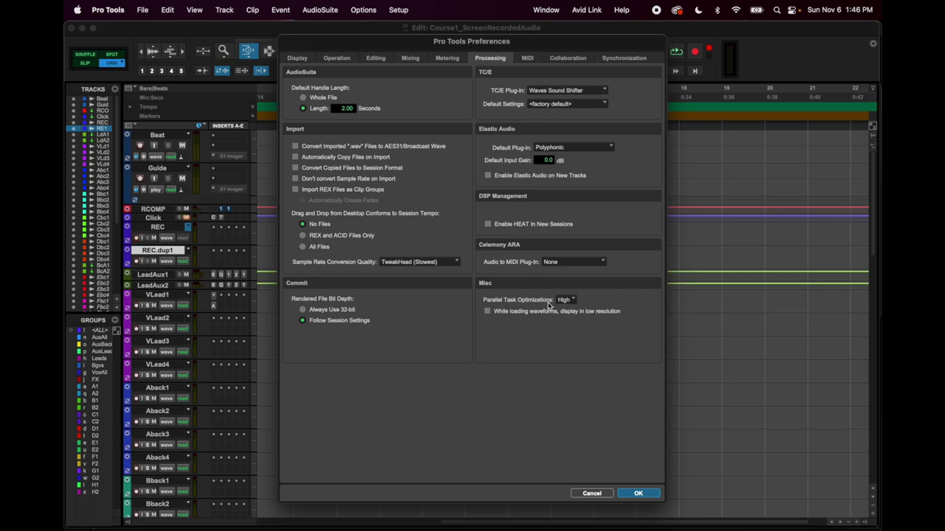
- Review the default Elastic Audio plug-in choices and the MIDI, Collaboration and Synchronization preferences, and apply the preferences
left_click(615, 147)
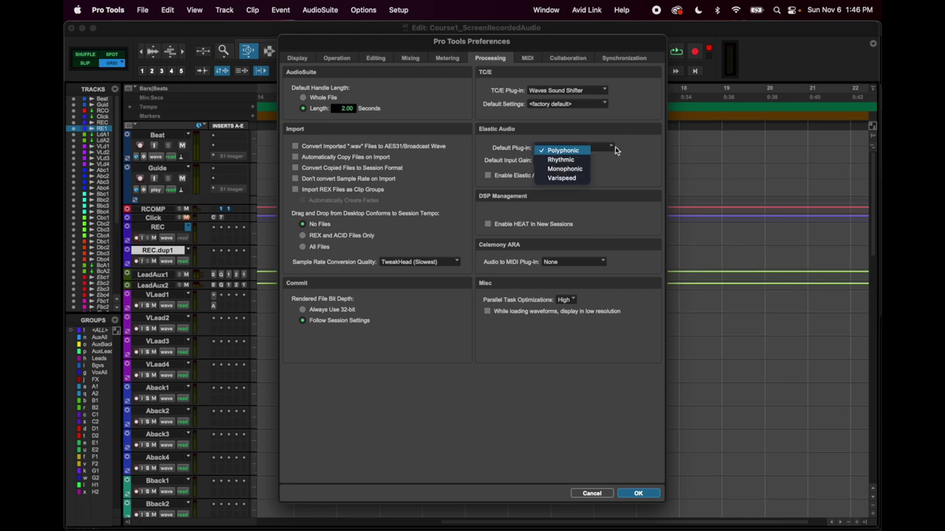
left_click(620, 147)
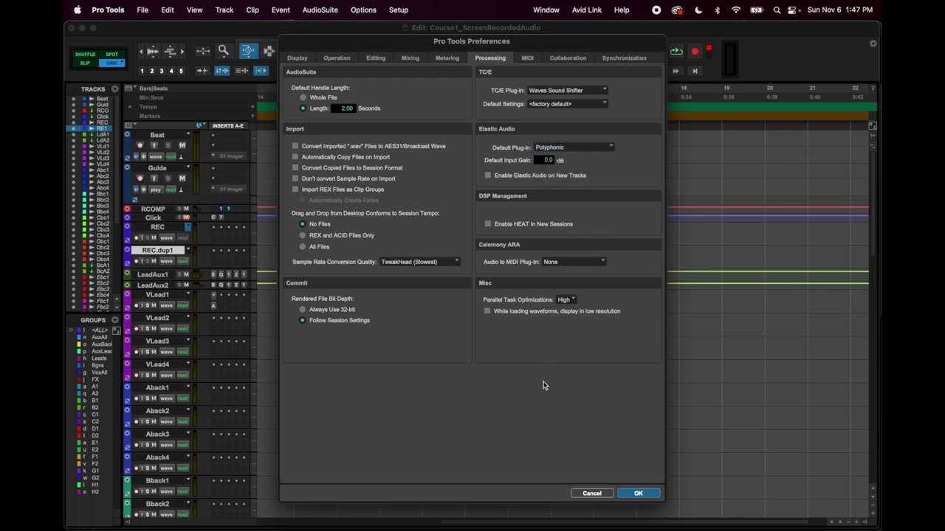
left_click(535, 61)
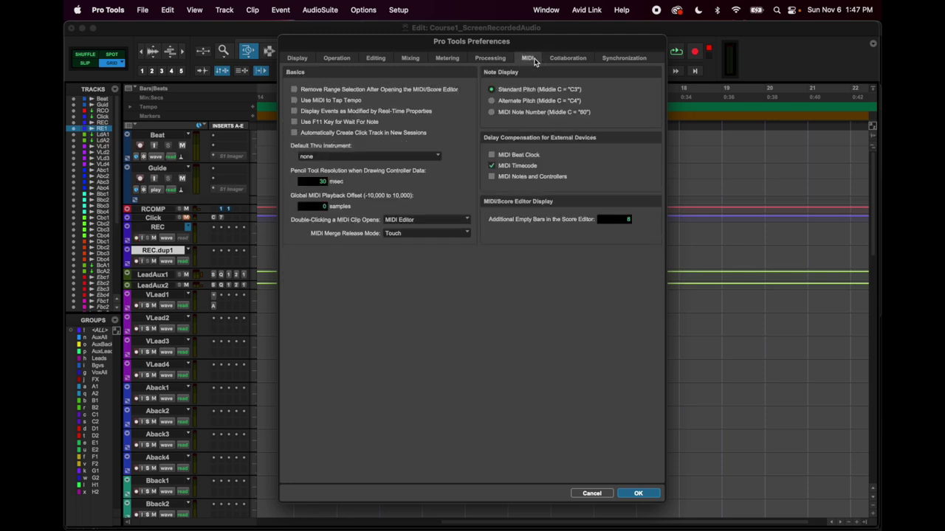
left_click(569, 61)
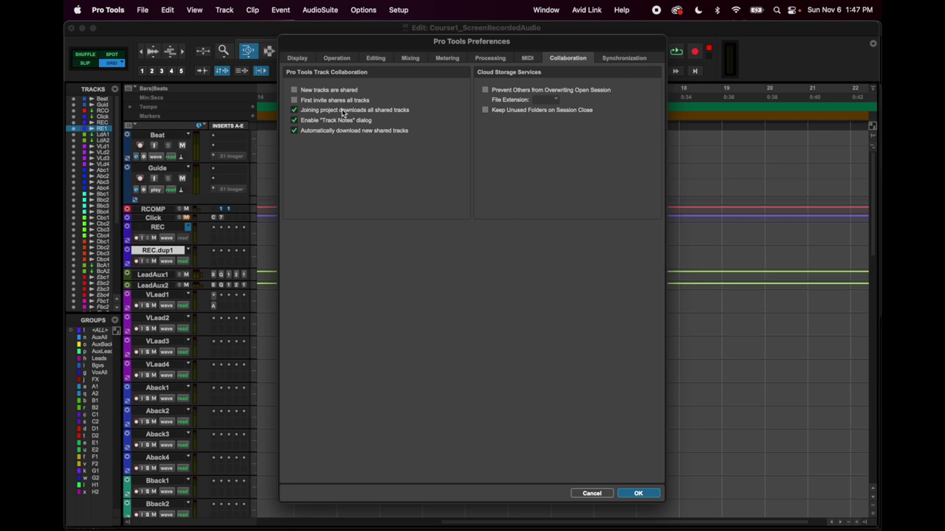
left_click(624, 58)
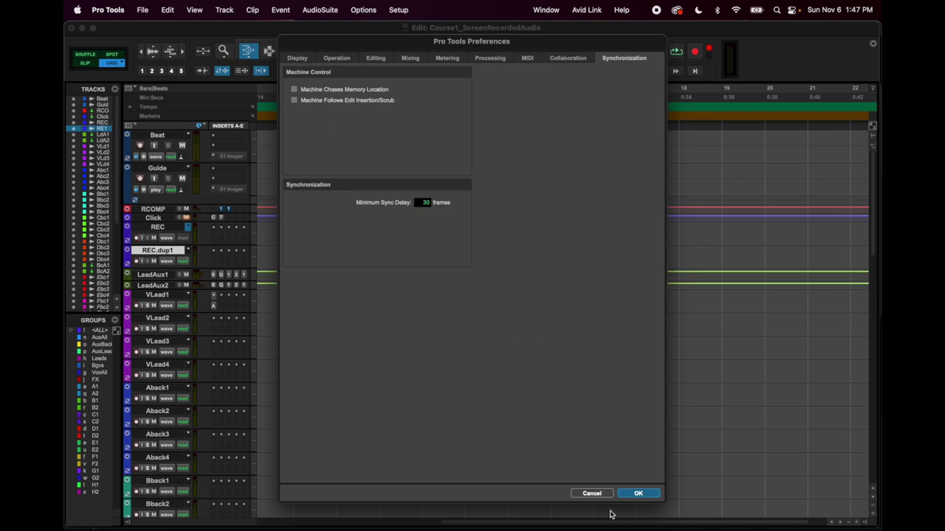
left_click(636, 494)
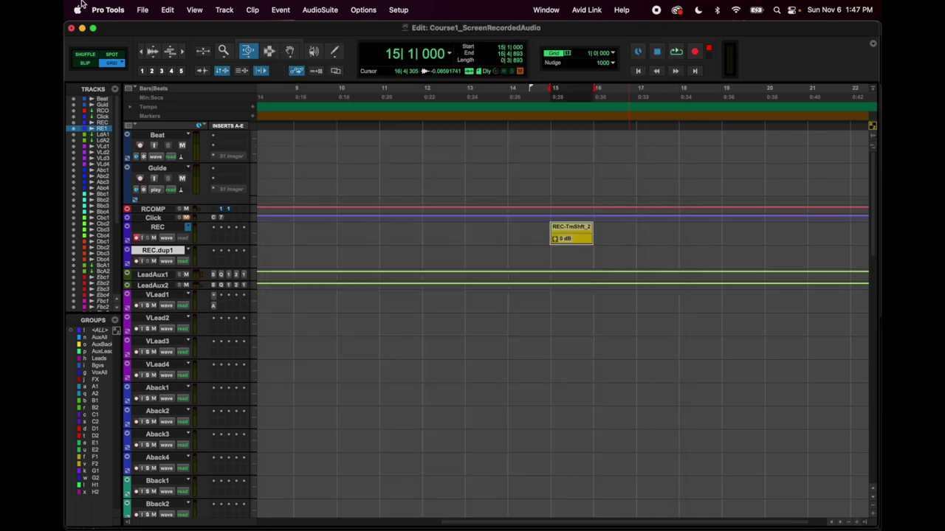
left_click(103, 8)
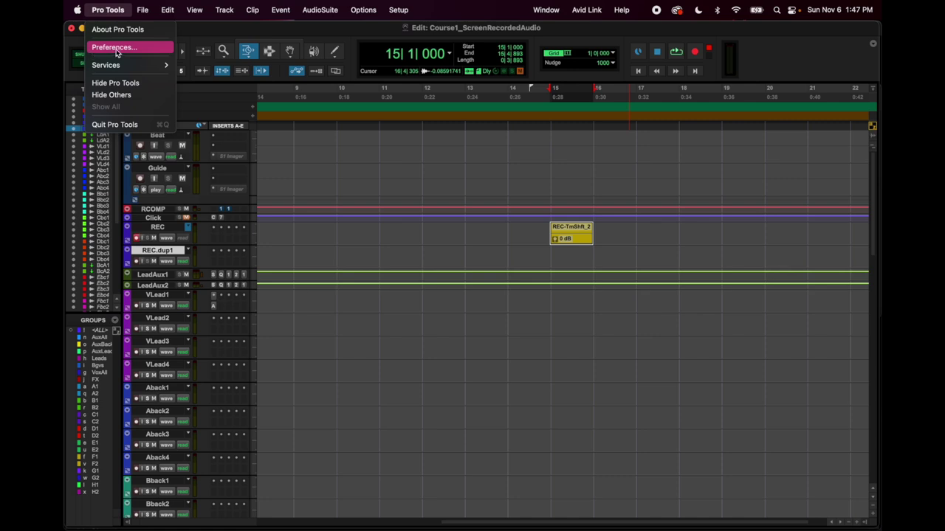
mouse_move(144, 6)
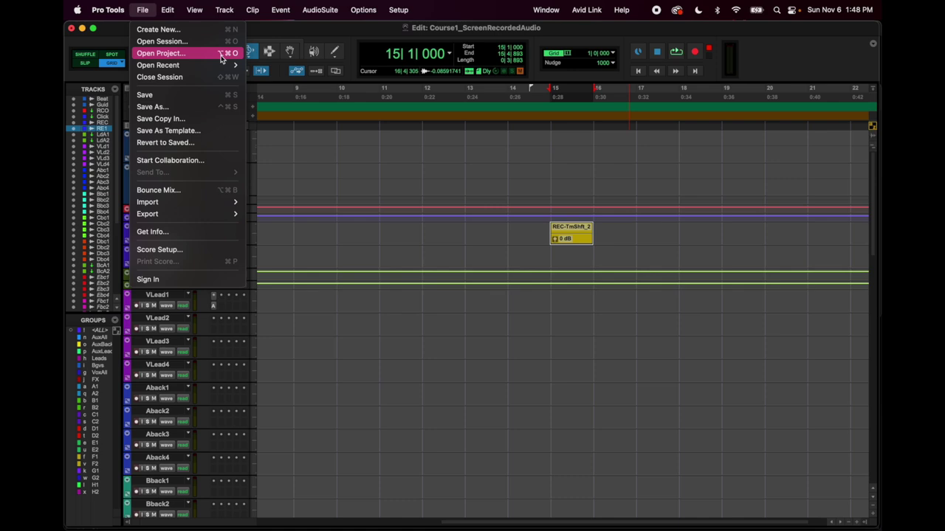
mouse_move(195, 68)
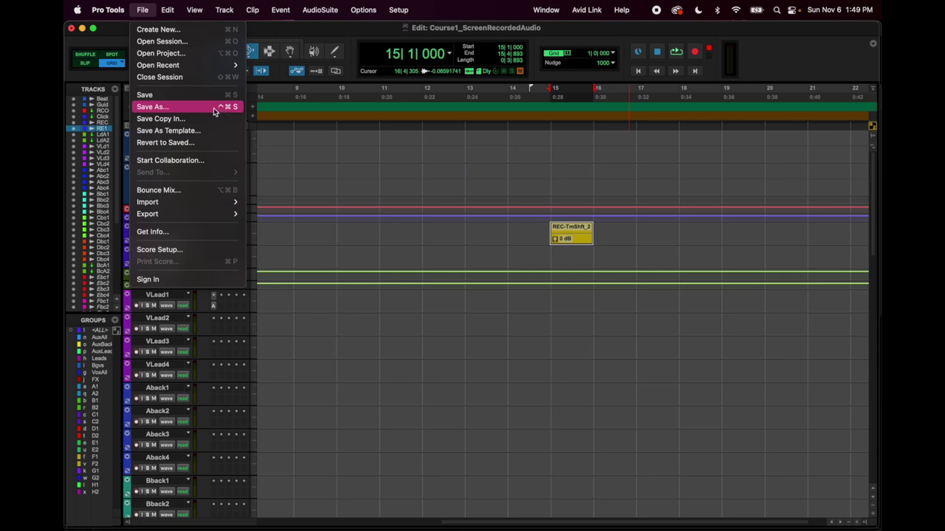
key("Escape")
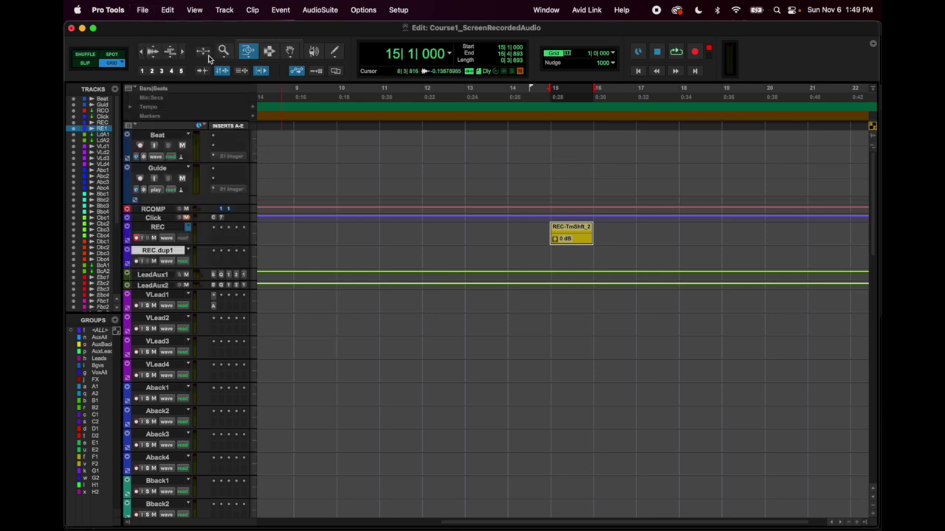
left_click(142, 9)
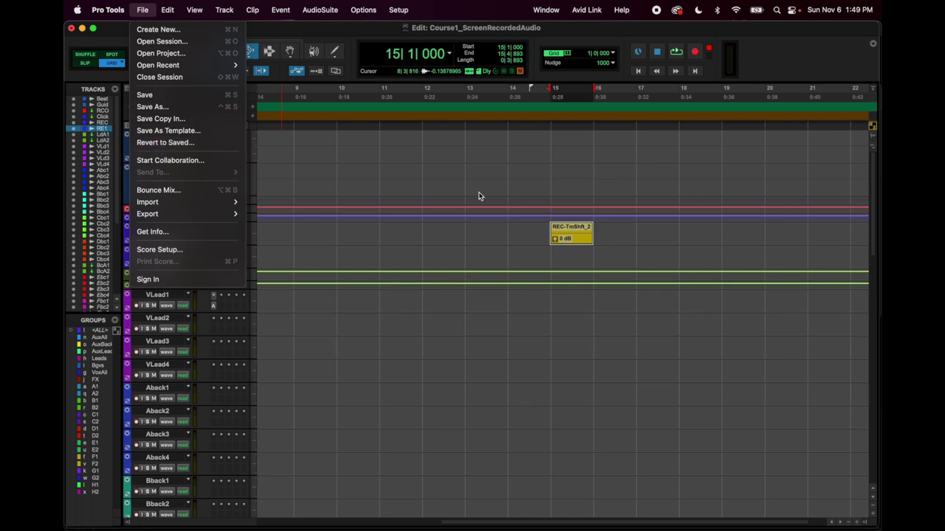
left_click(405, 170)
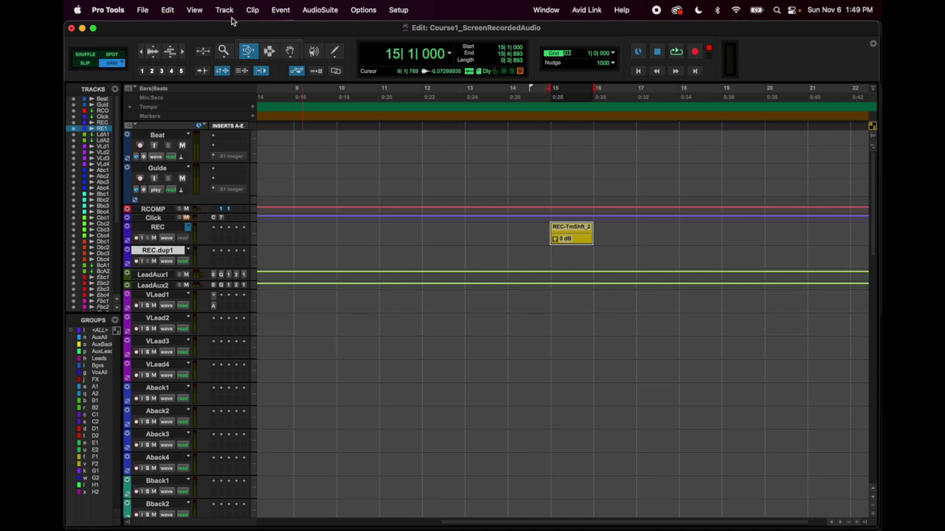
- Switch the Trim tool back to Standard mode and activate the Smart Tool
left_click(252, 52)
left_click(255, 56)
left_click(255, 46)
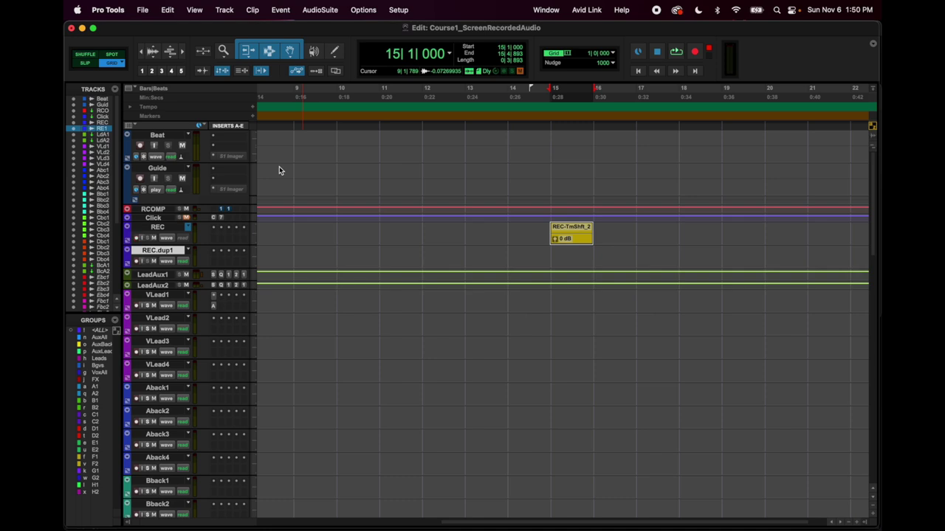
- Examine the session's file and template saving commands and look over the tracks in the Mix window
left_click(143, 9)
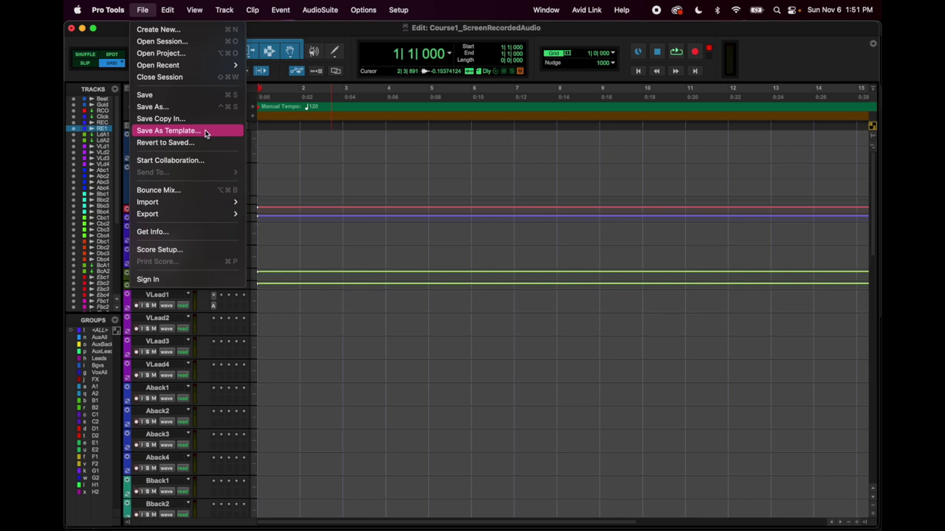
key("Escape")
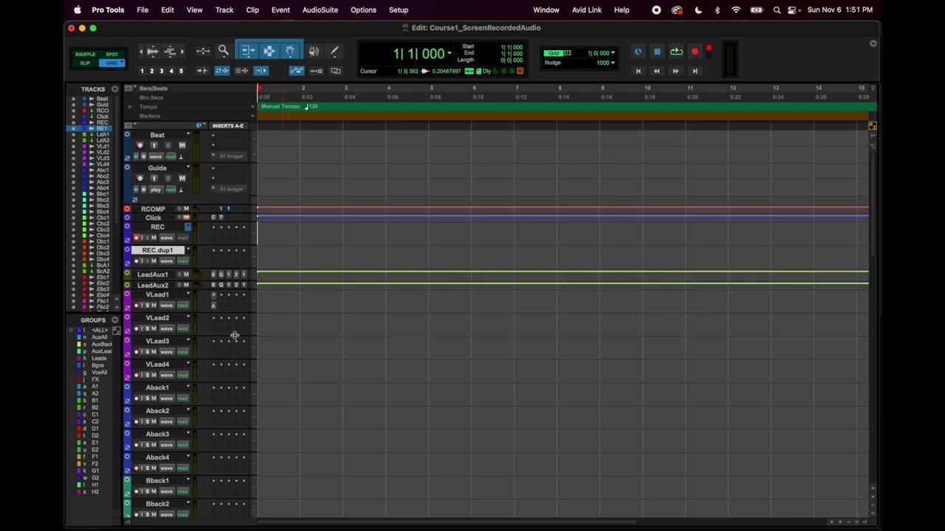
key("super+equal")
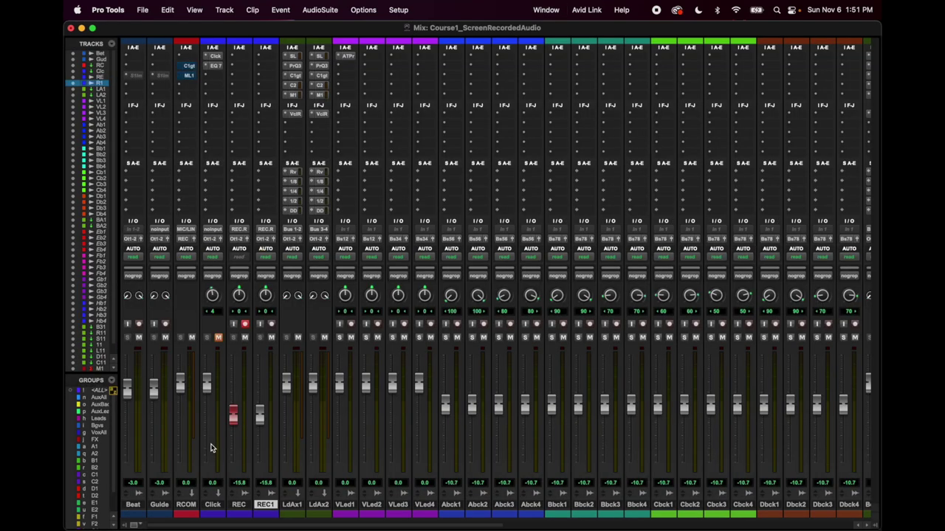
scroll(481, 401, "right", 10)
scroll(597, 402, "left", 10)
key("super+equal")
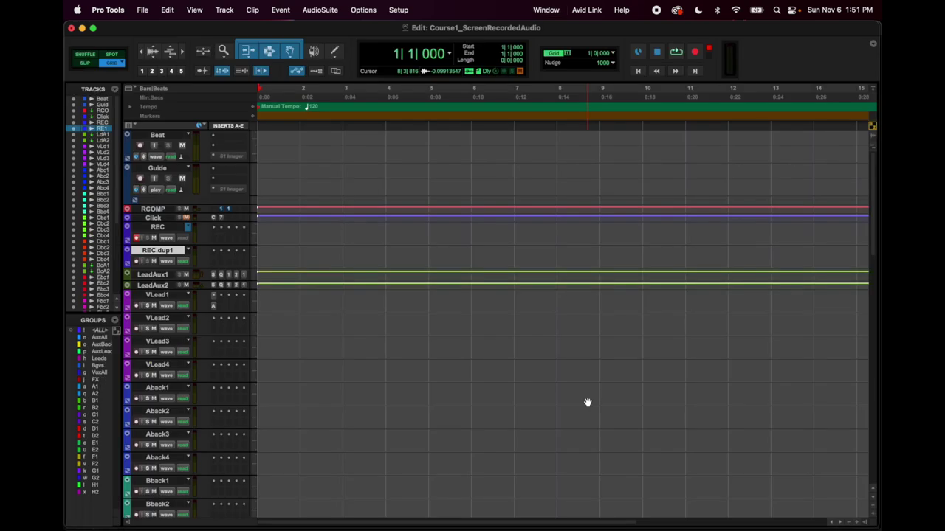
left_click(142, 10)
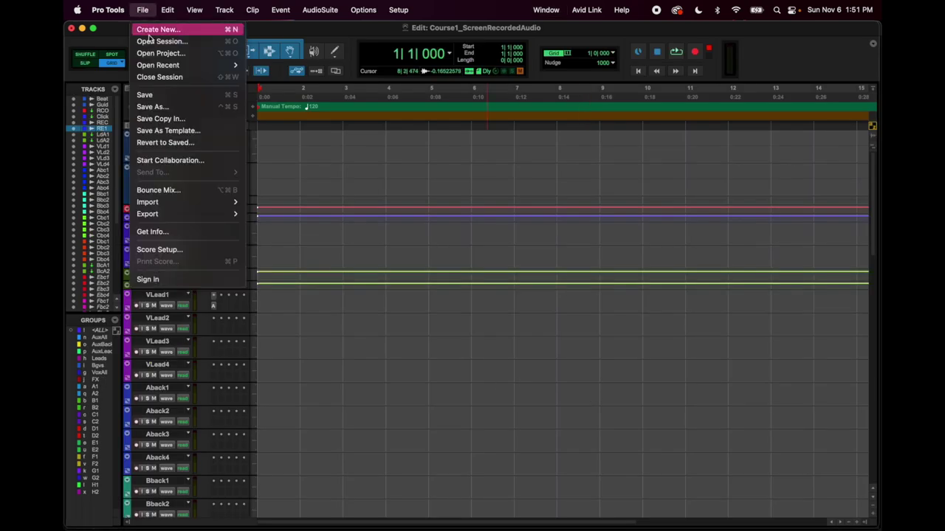
left_click(142, 10)
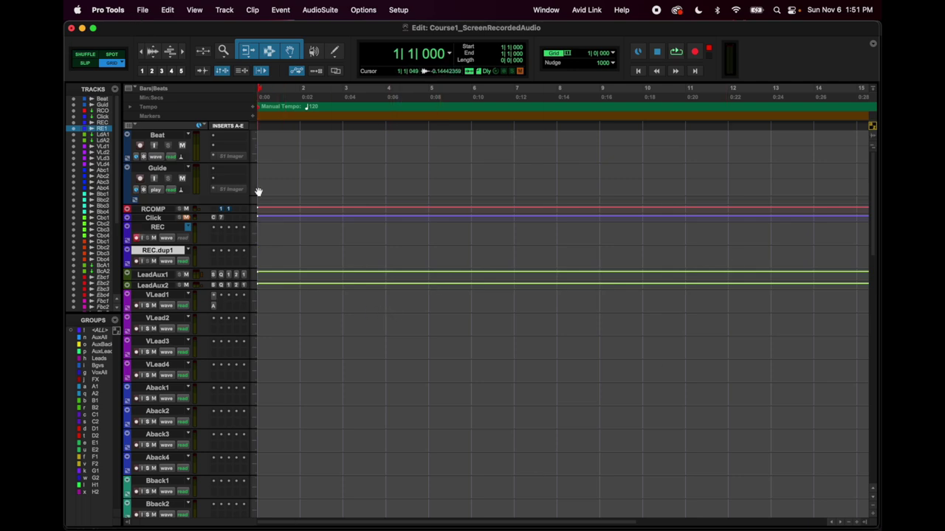
- Start a mix bounce and name the file First Bounce
left_click(142, 10)
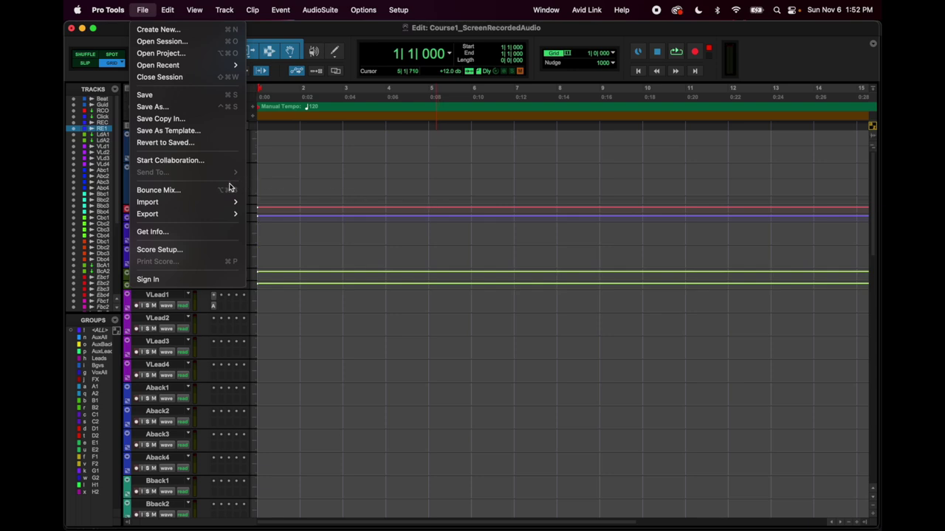
left_click(162, 192)
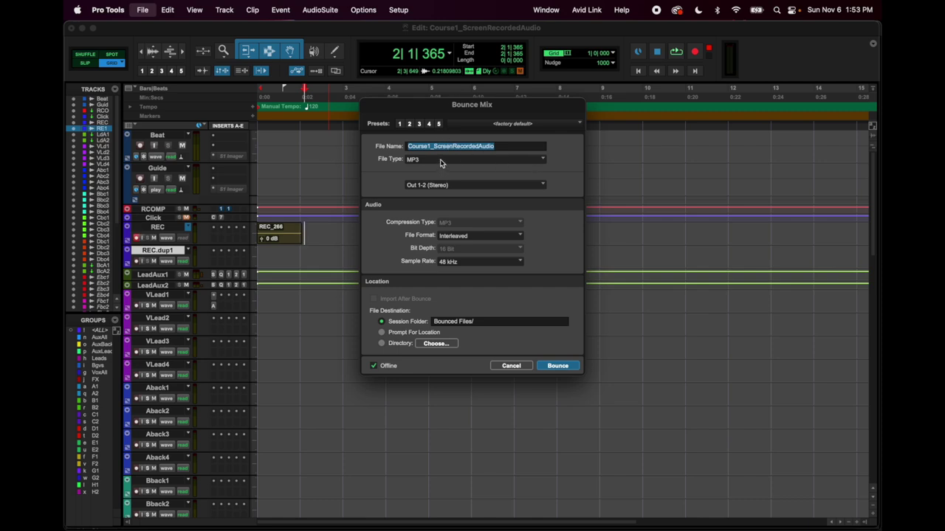
type("First")
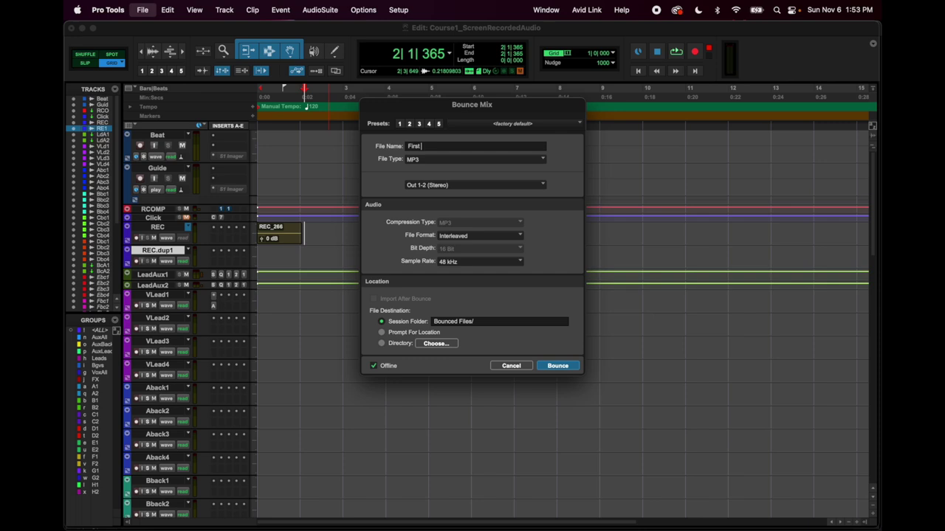
type(" Bounce")
- Review the bounce's file type and file format choices, and pick Out 1-2 (Stereo) as the bounce source
left_click(511, 159)
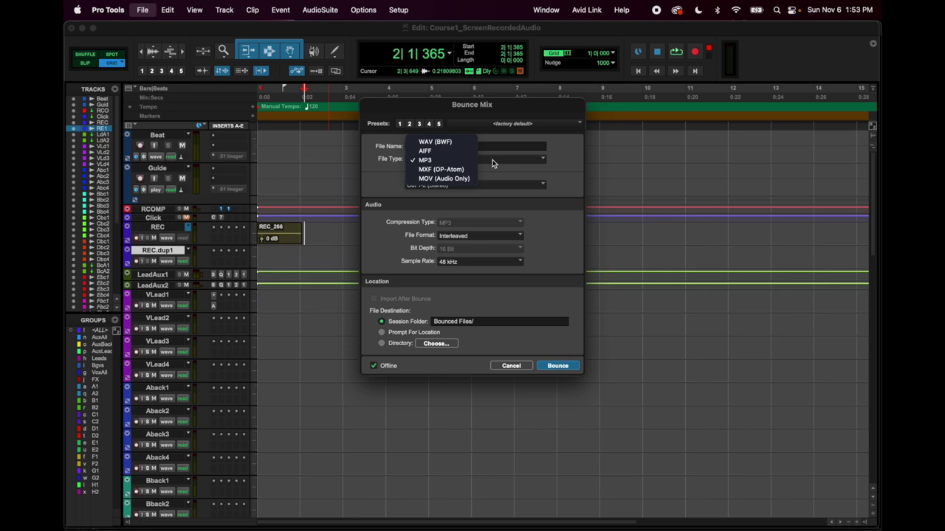
left_click(382, 165)
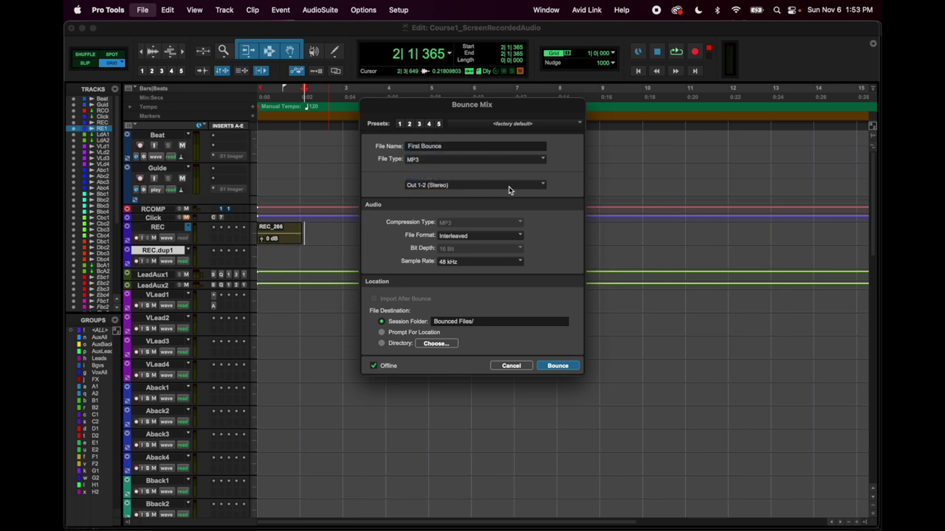
left_click(544, 185)
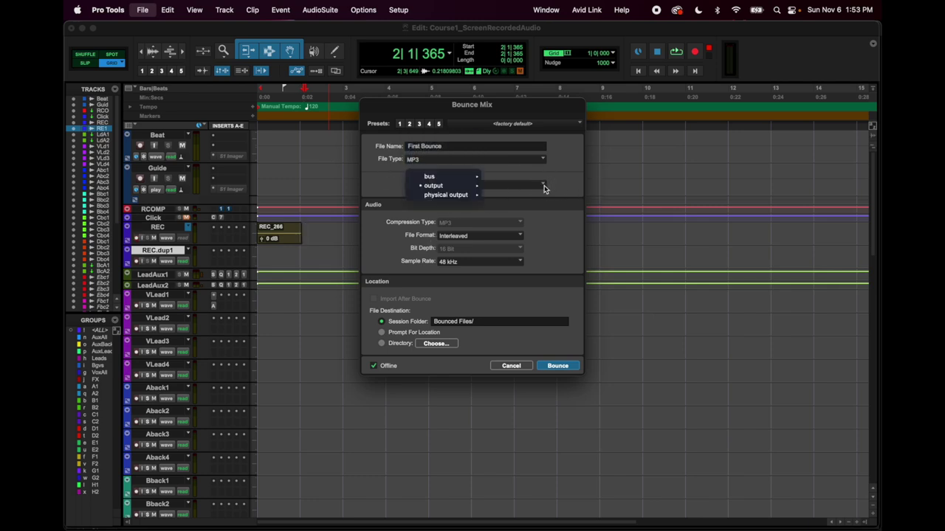
mouse_move(465, 186)
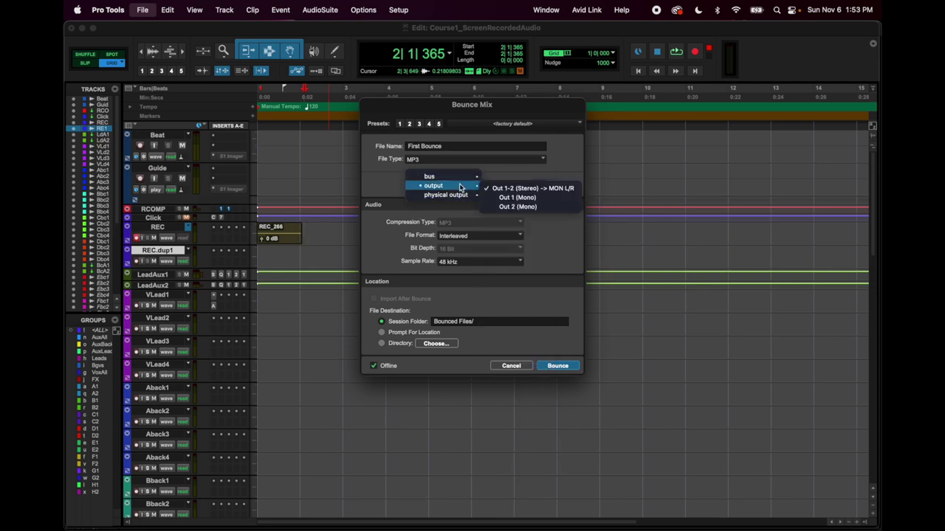
left_click(507, 186)
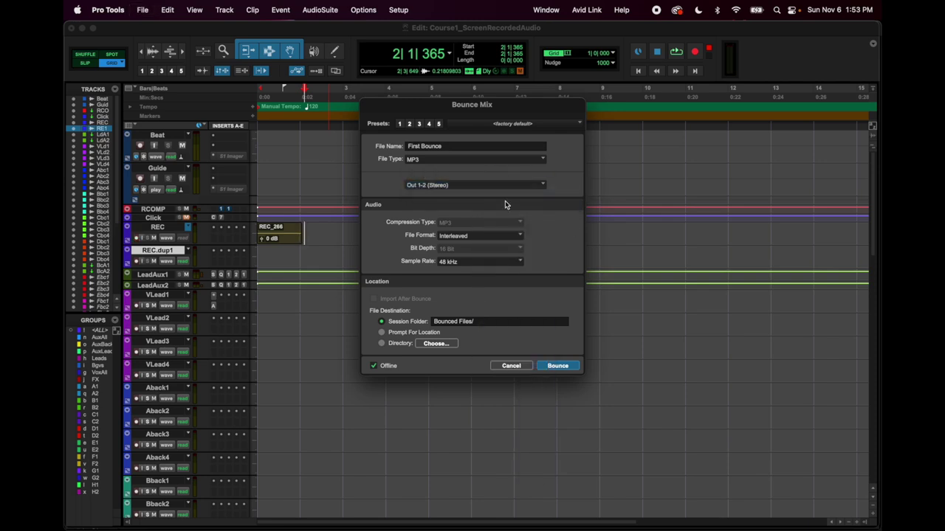
left_click(466, 236)
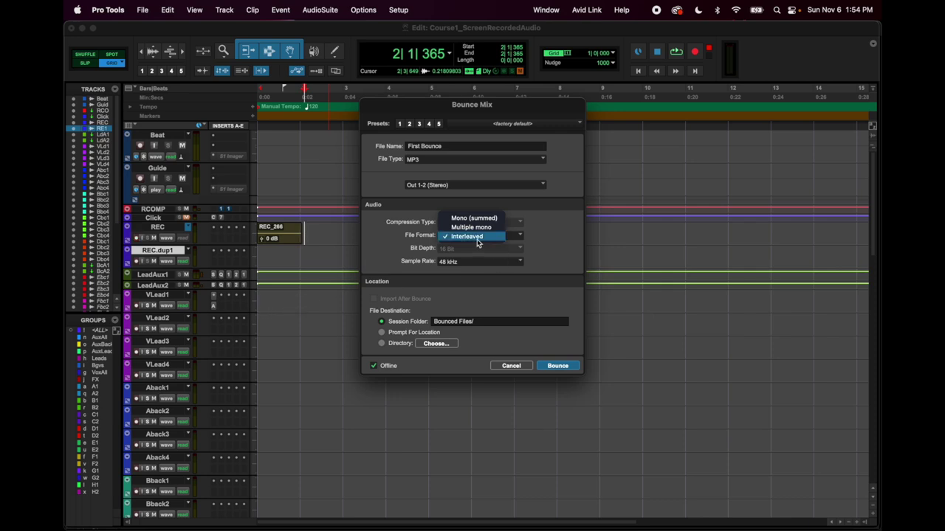
left_click(546, 250)
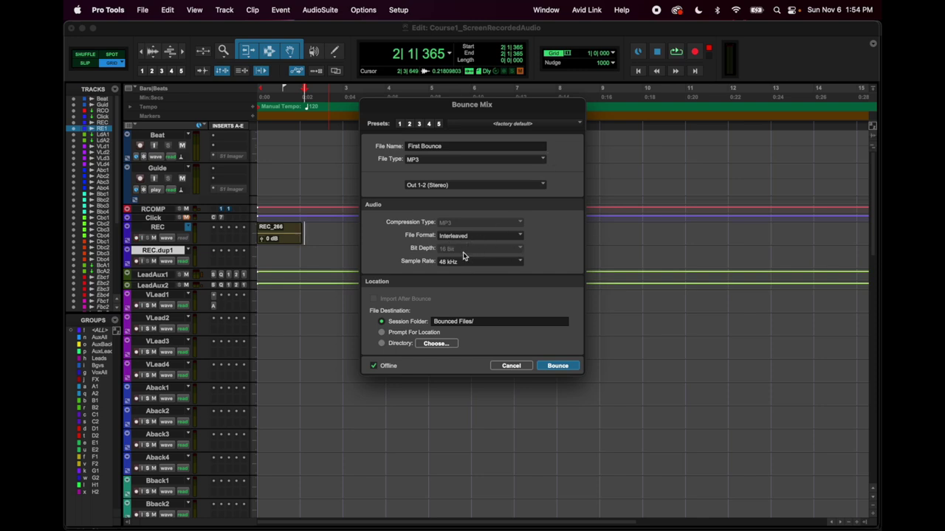
- Set the bounce's file type to WAV (BWF) and its bit depth to 24 Bit
left_click(540, 160)
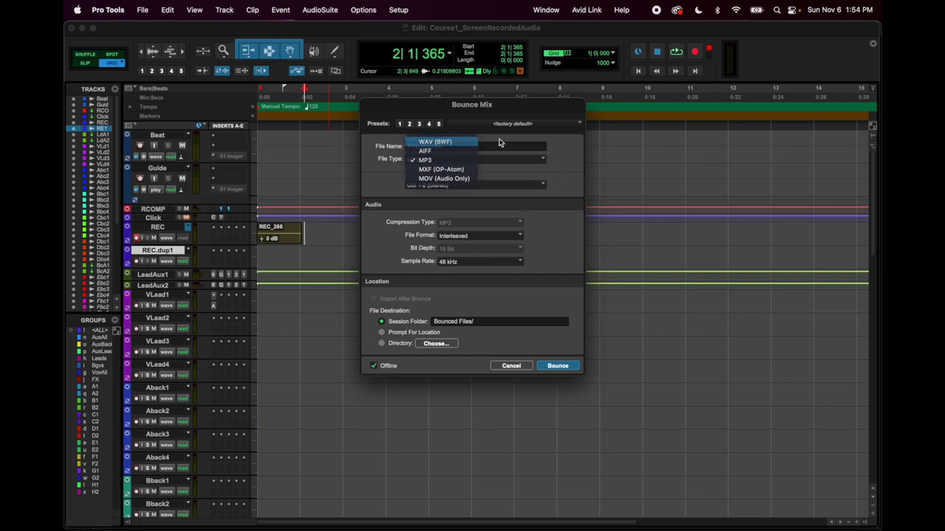
left_click(437, 142)
left_click(474, 250)
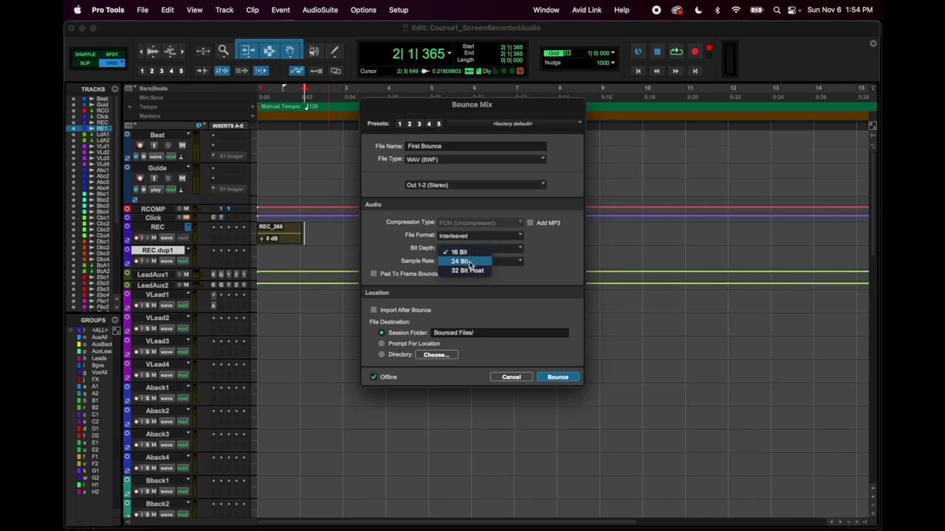
left_click(453, 261)
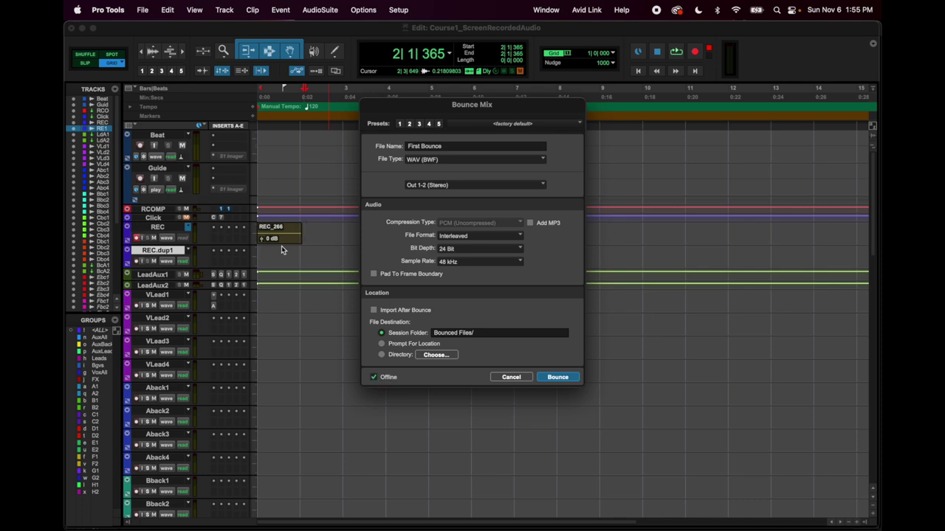
- Bounce the mix with the Offline option enabled, saving into the session's Bounced Files folder
left_click(374, 378)
left_click(380, 380)
left_click(559, 377)
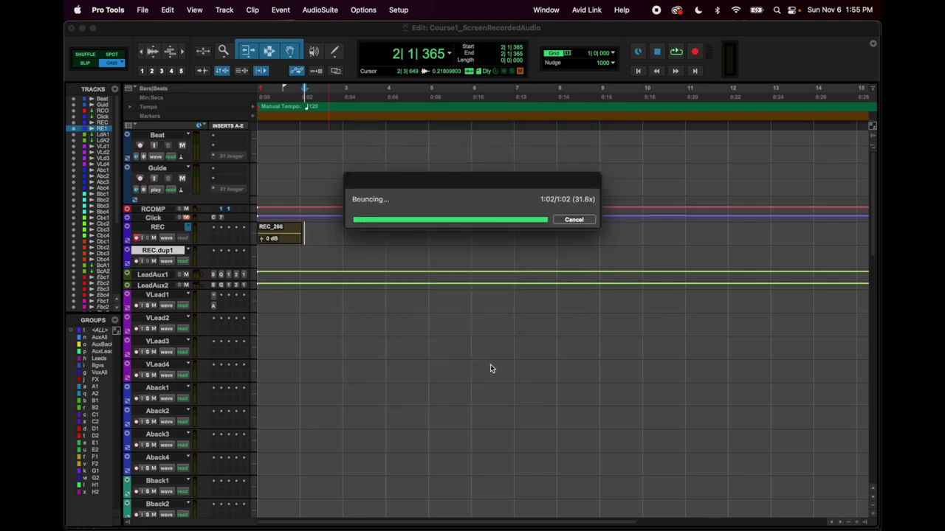
- Switch to Finder, locate First Bounce.wav in the Bounced Files folder of Course1_ScreenRecordedAudio, and return to Pro Tools
mouse_move(63, 76)
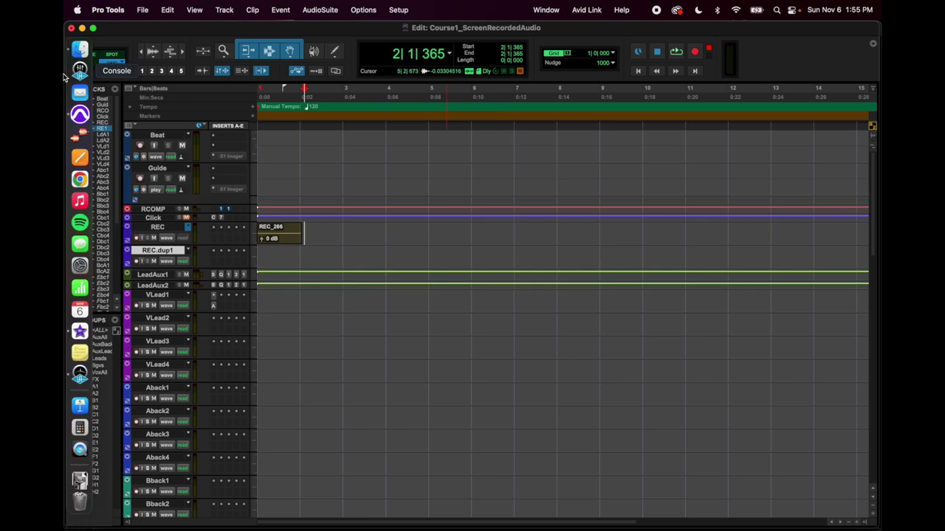
left_click(79, 49)
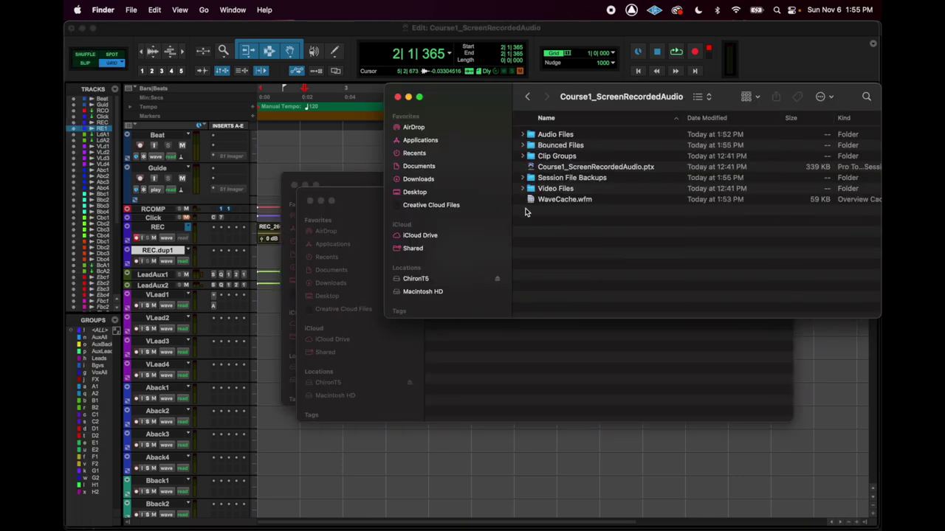
double_click(546, 147)
left_click(560, 138)
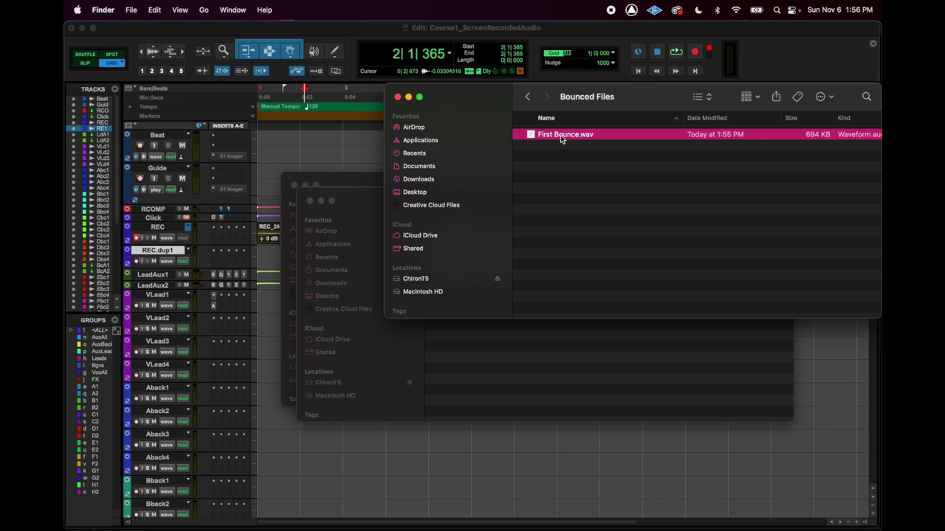
left_click(527, 97)
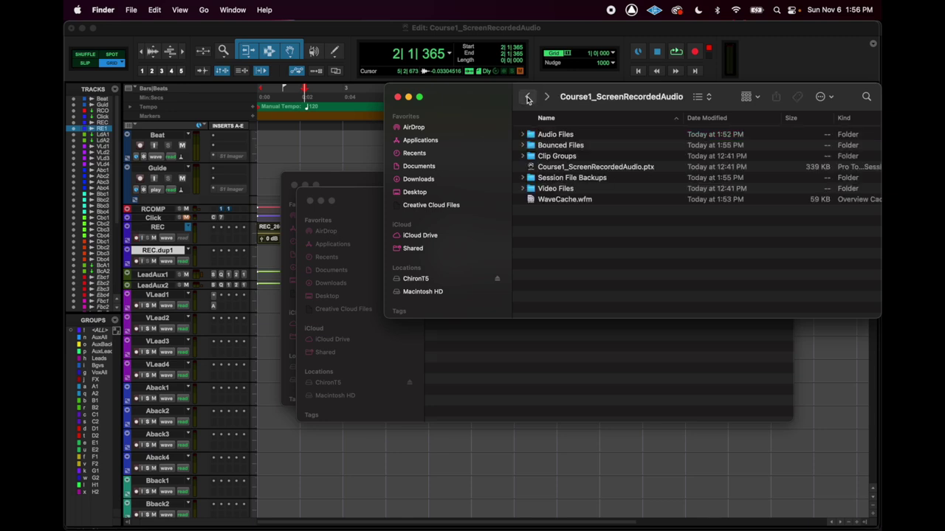
left_click(527, 98)
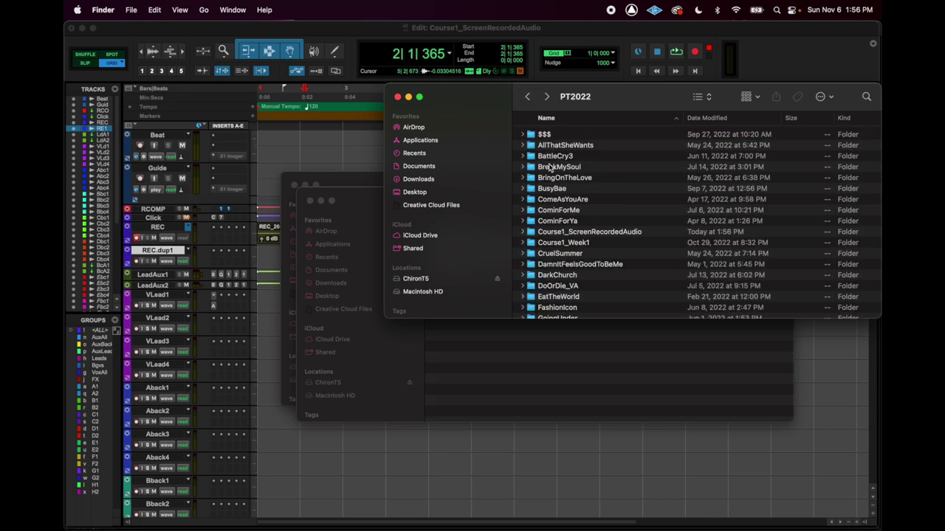
double_click(602, 233)
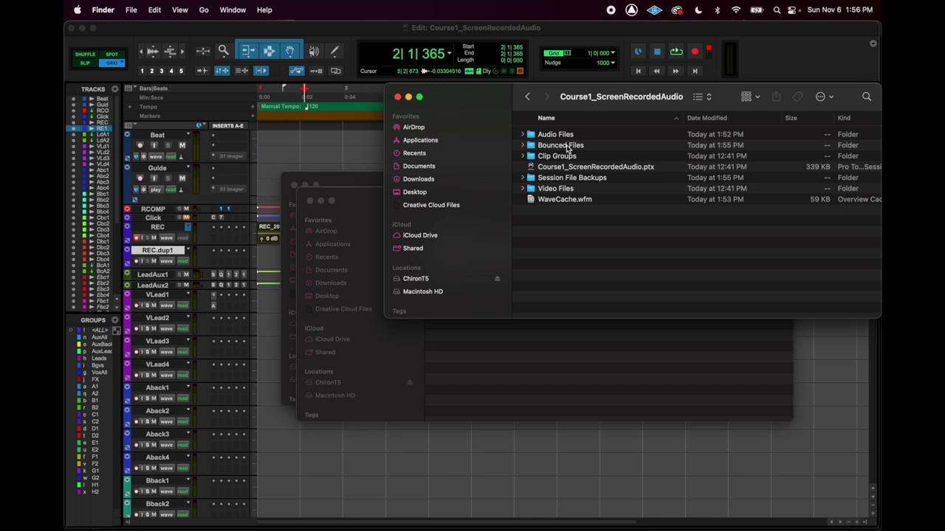
double_click(566, 146)
left_click(387, 39)
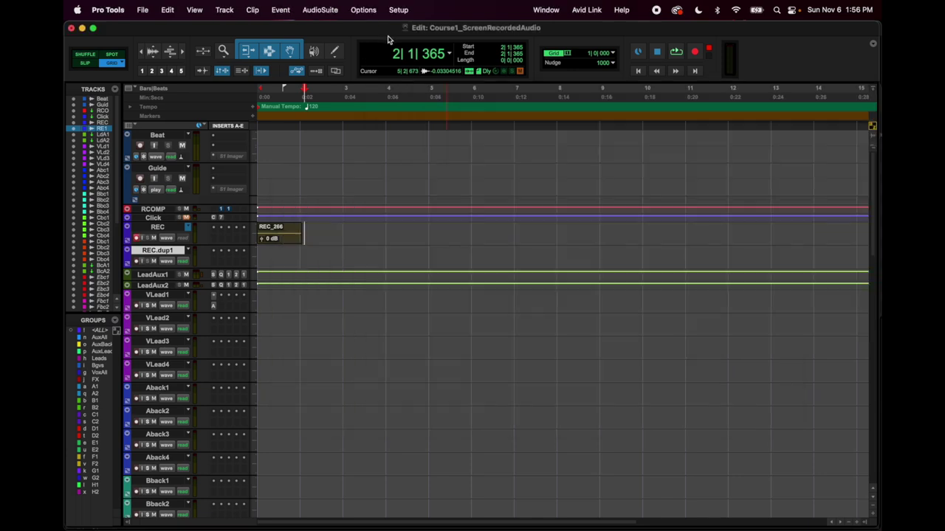
left_click(142, 9)
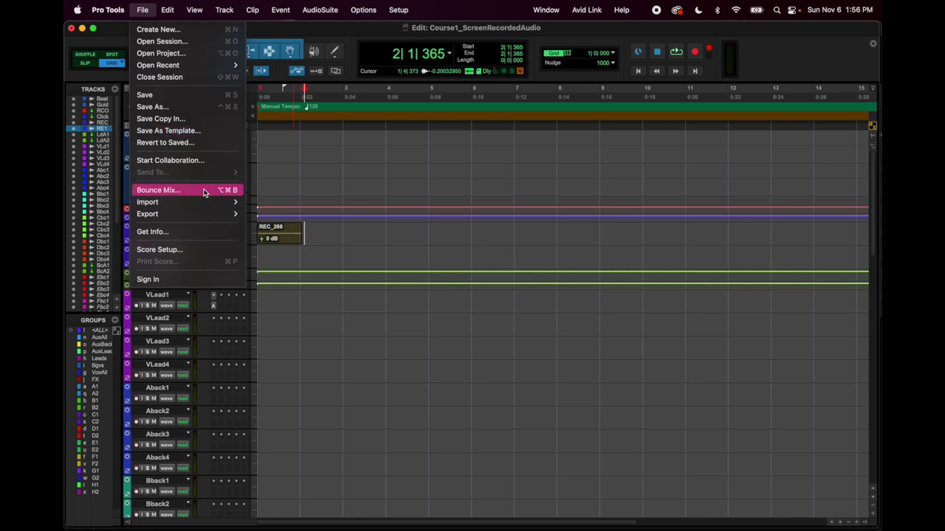
mouse_move(191, 203)
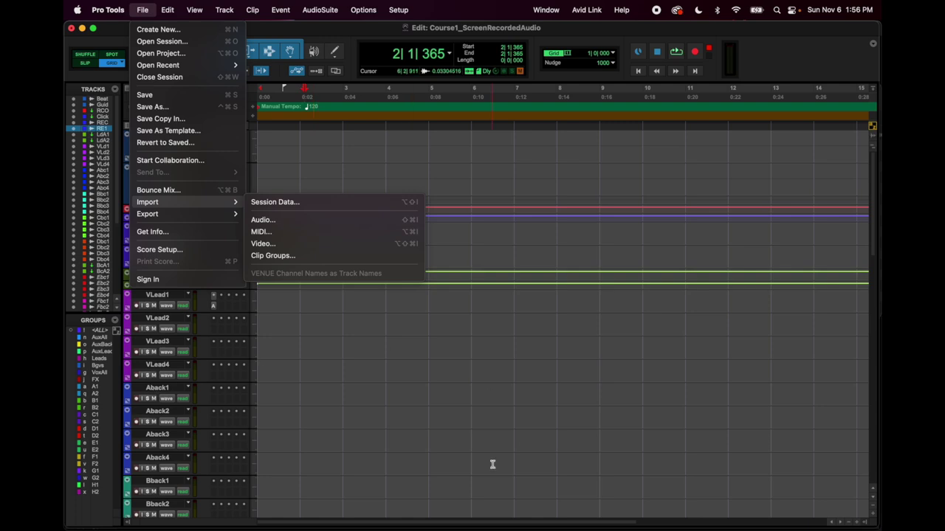
left_click(675, 169)
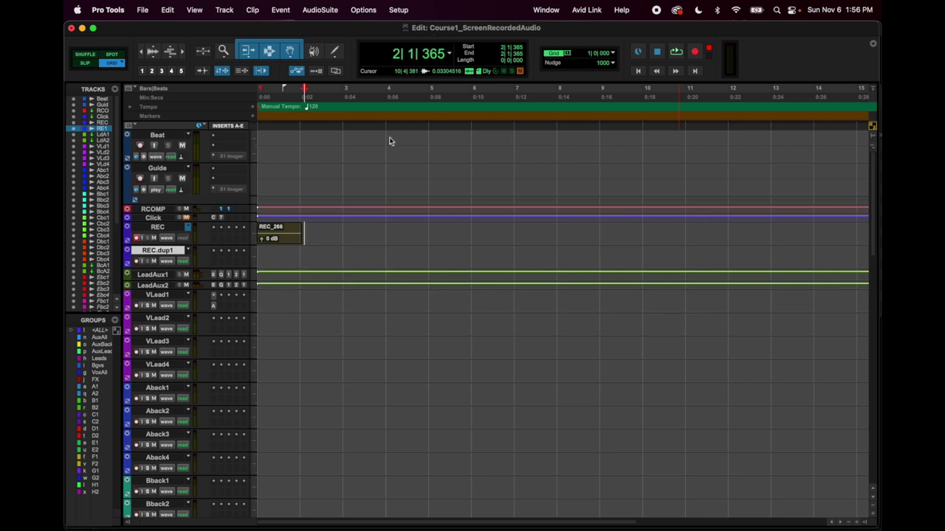
- Try importing session data from FinalBattle.ptx, setting its Beat track to come in as a new track
left_click(143, 10)
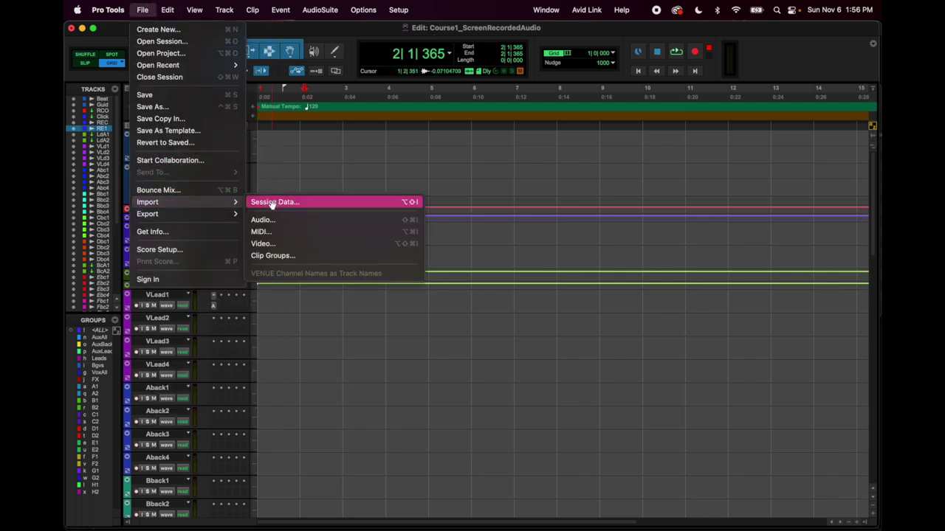
left_click(273, 202)
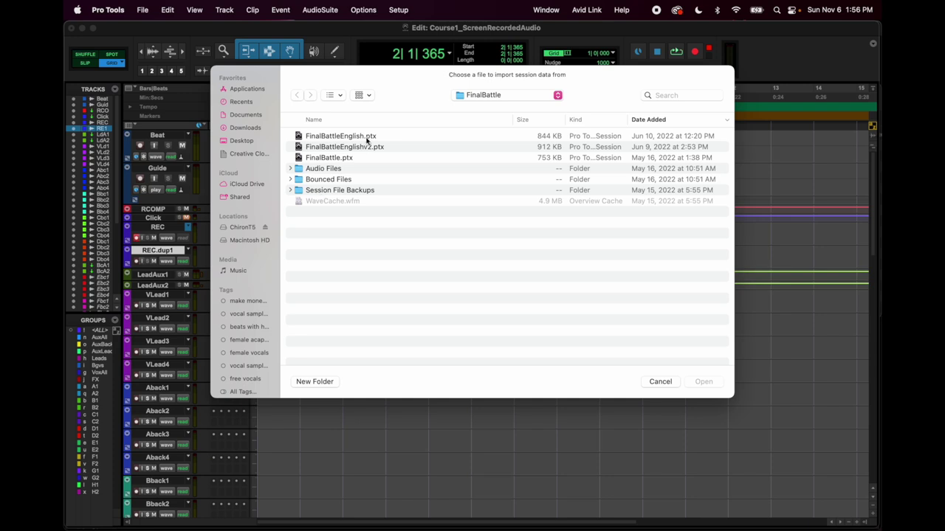
double_click(339, 158)
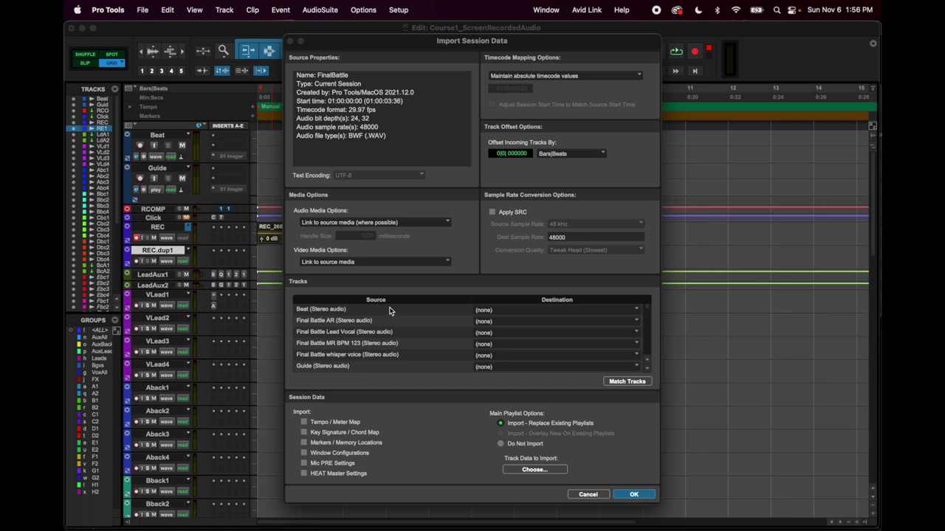
left_click(309, 313)
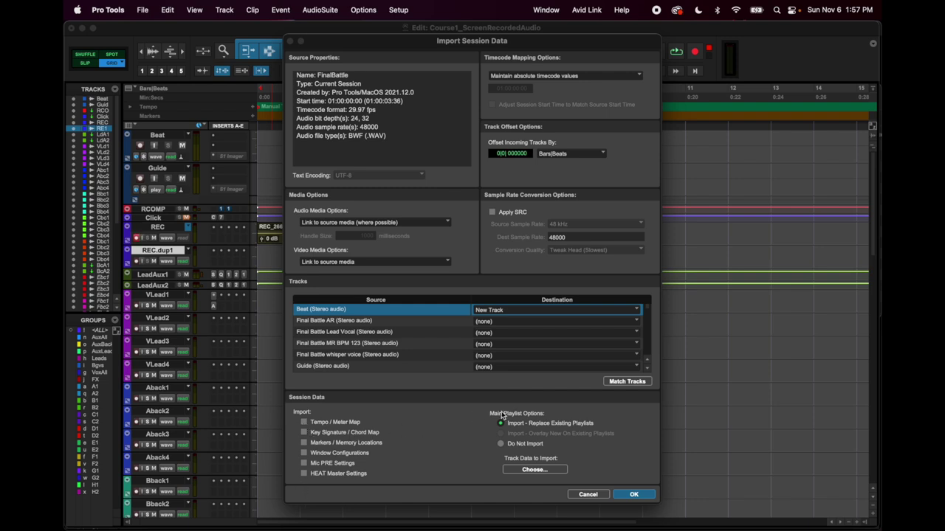
key("v")
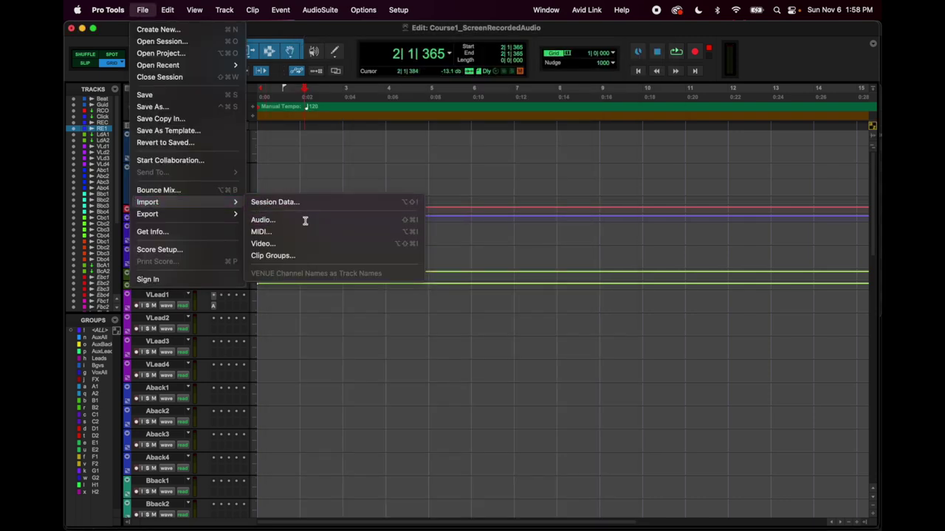
- Try importing Heart_Revolution_demo_MP3.mp3 from Downloads by converting it for import, and dismiss the audio import
left_click(304, 220)
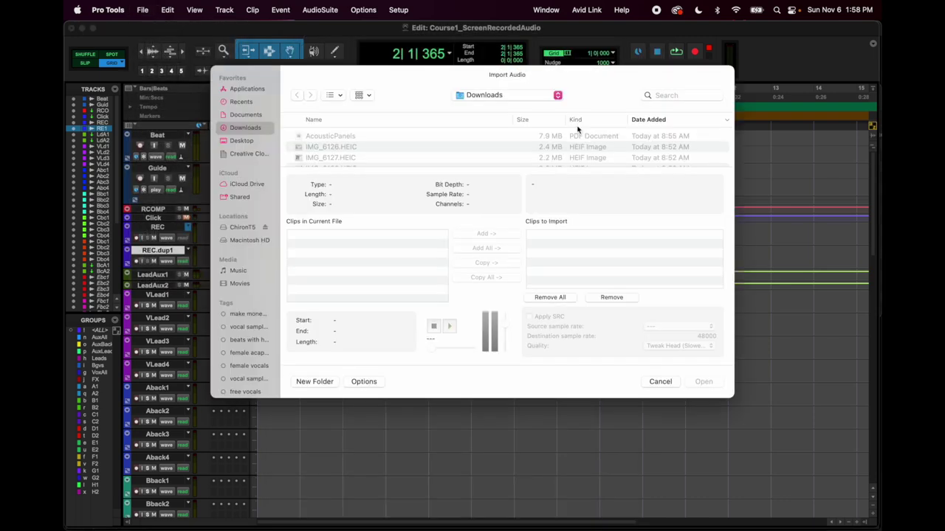
scroll(395, 158, "down", 10)
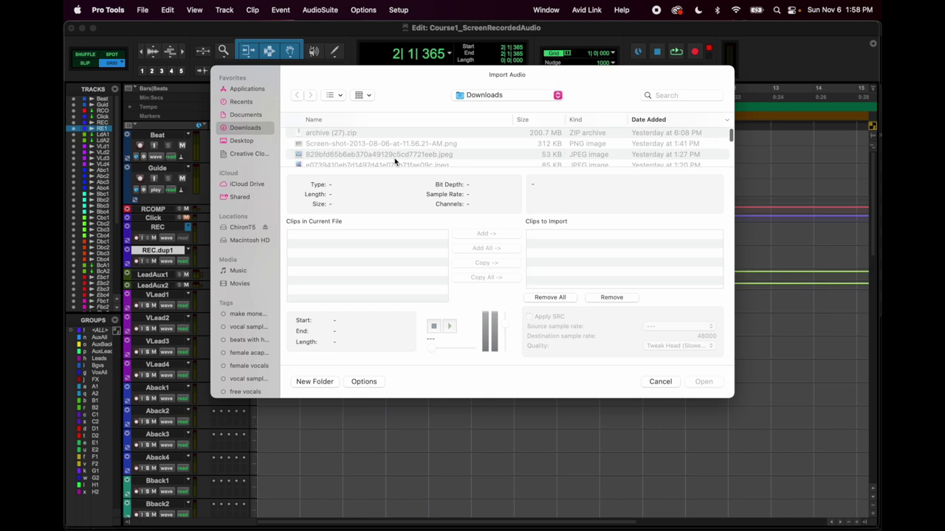
left_click(395, 150)
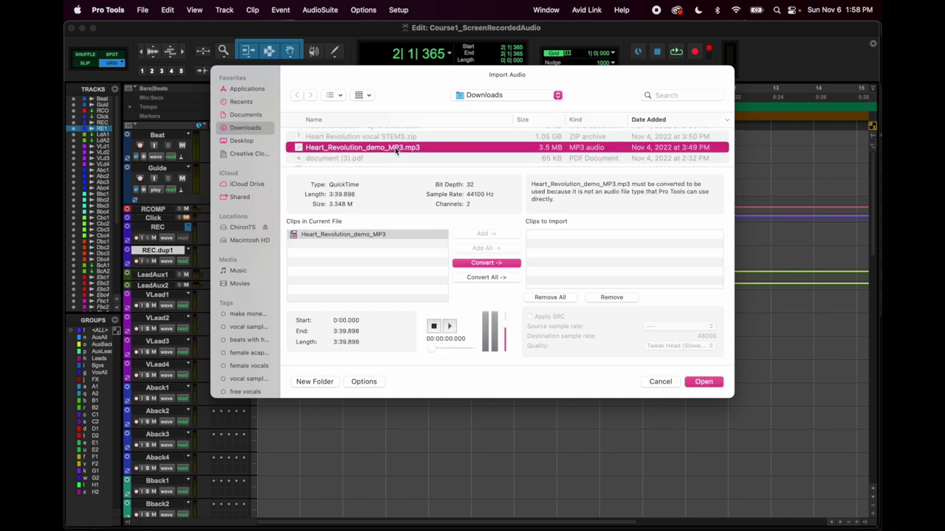
left_click(502, 264)
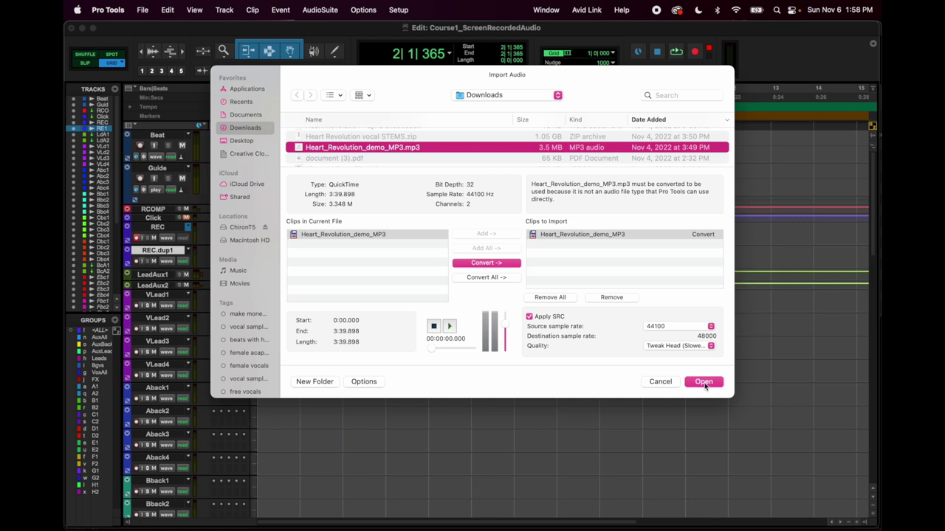
left_click(657, 383)
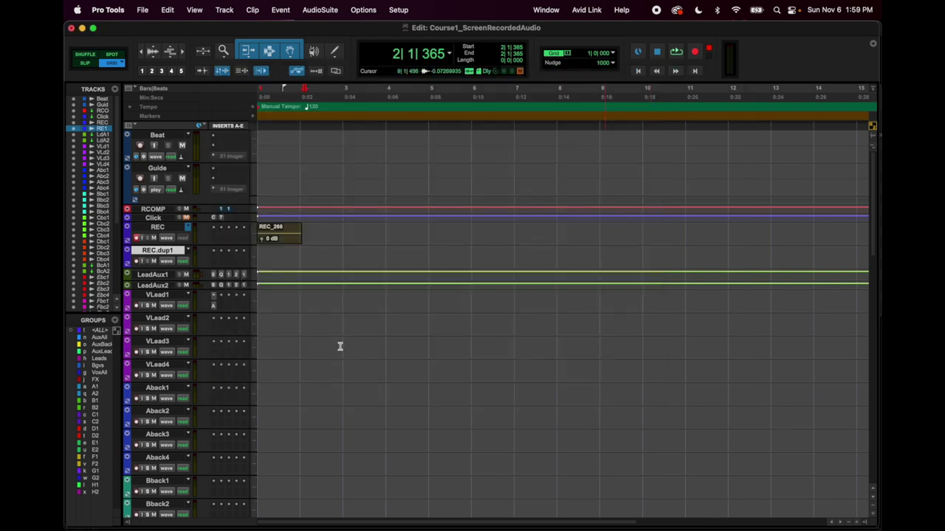
- Bring the Heart_Revolution_demo_MP3 file from the Downloads stack onto the Beat track and move the clip to the start of bar 1
mouse_move(68, 424)
mouse_move(65, 38)
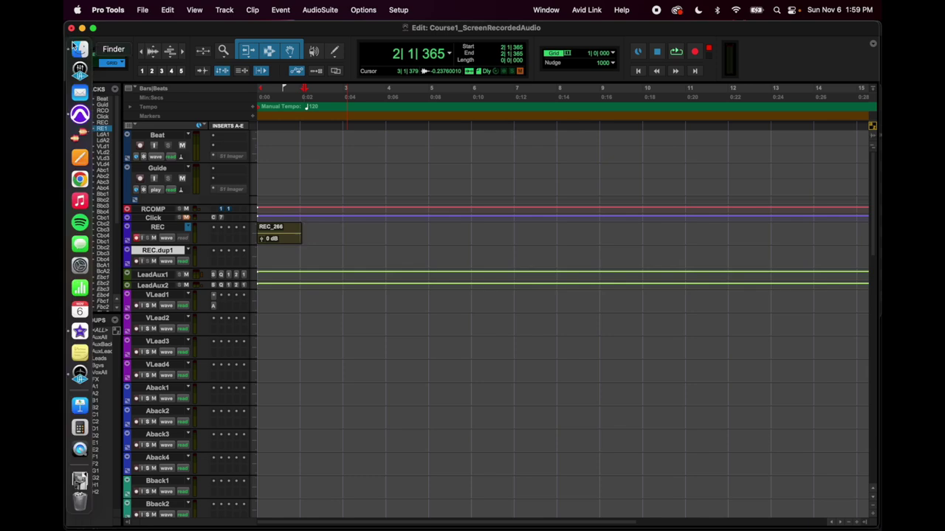
left_click(77, 481)
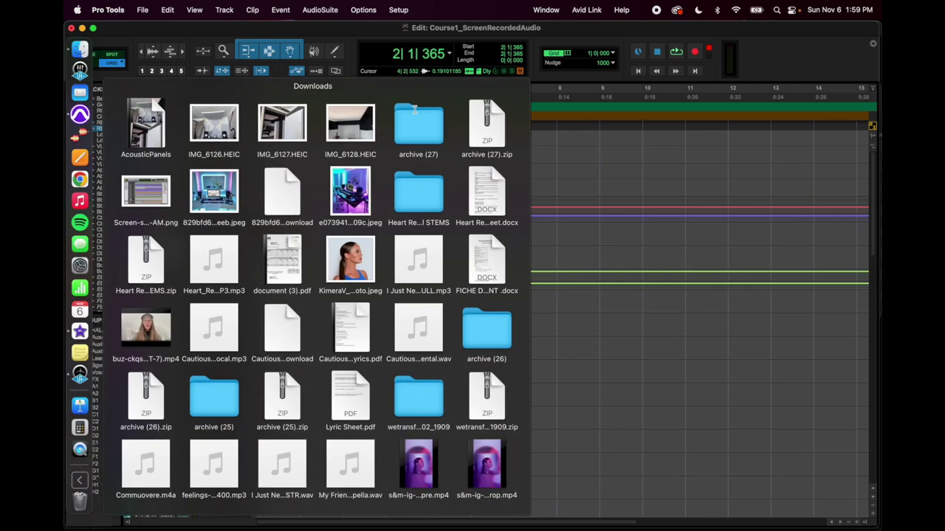
left_click_drag(216, 277, 506, 164)
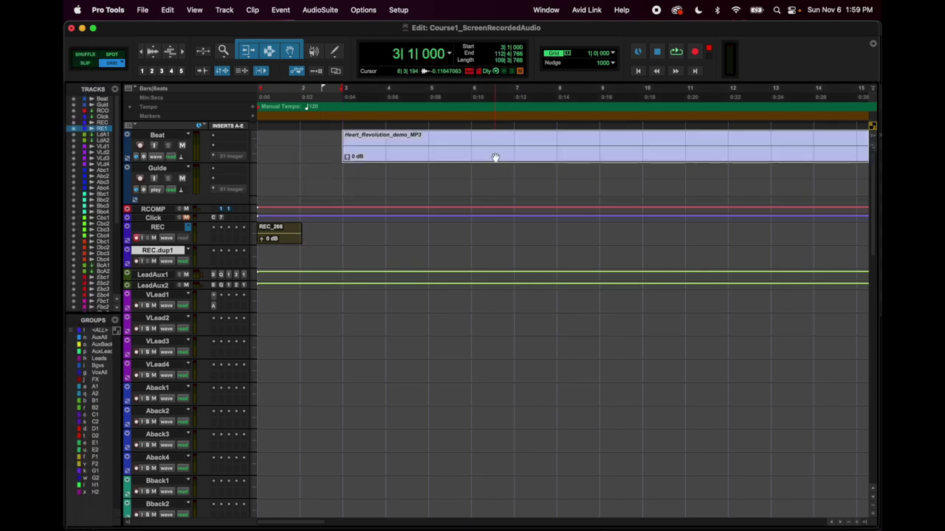
left_click_drag(495, 157, 378, 161)
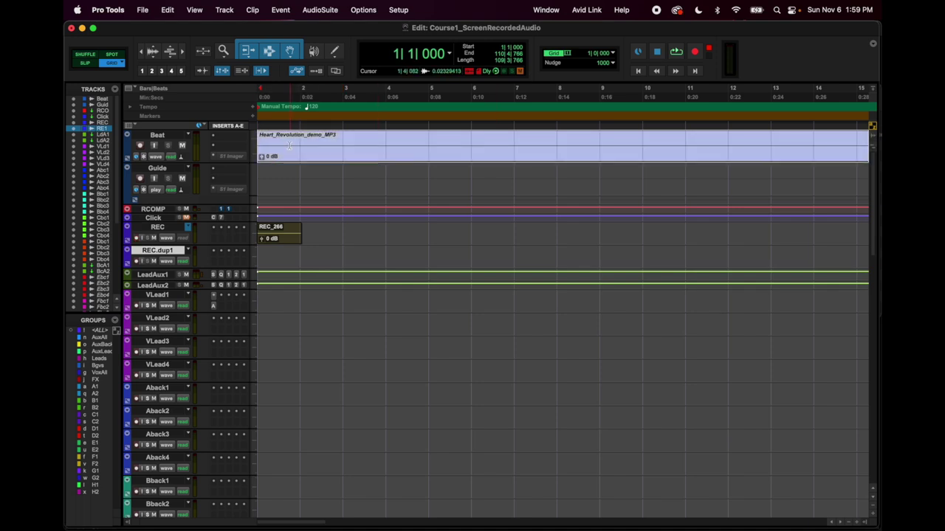
left_click(145, 7)
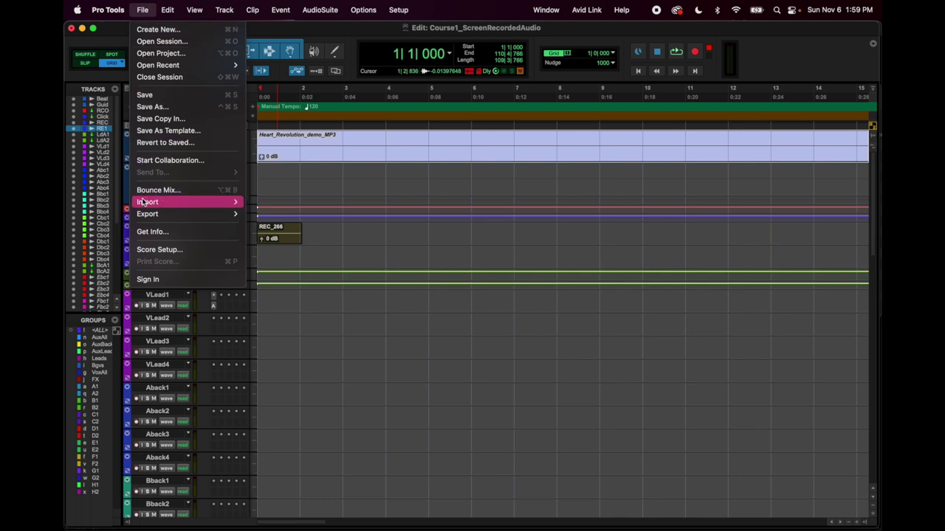
mouse_move(143, 206)
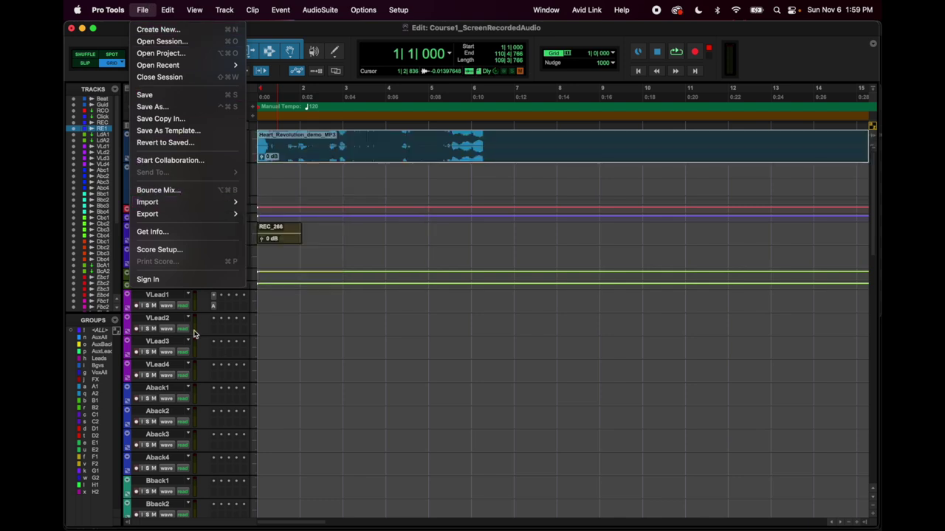
left_click(166, 4)
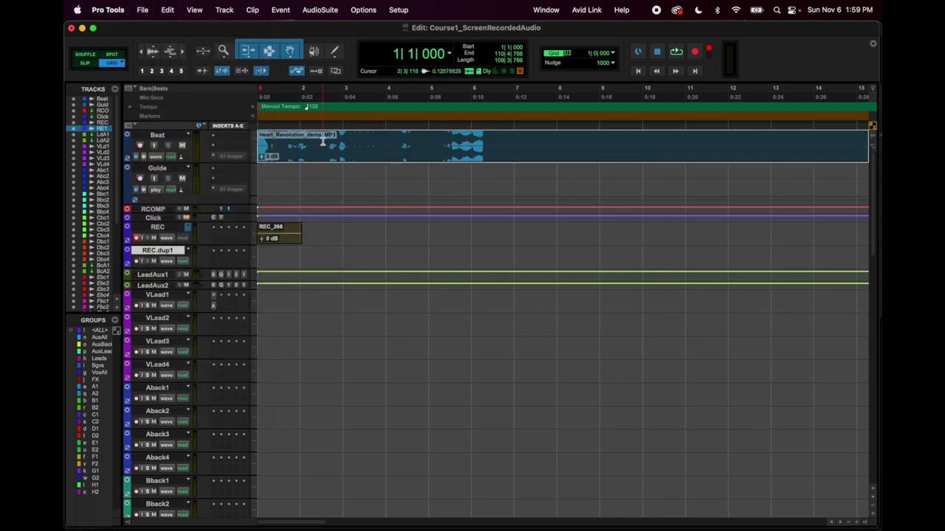
- Clear the Heart_Revolution_demo_MP3 clip from the Beat track, demonstrating undo and redo of the clear
key("Delete")
left_click(159, 7)
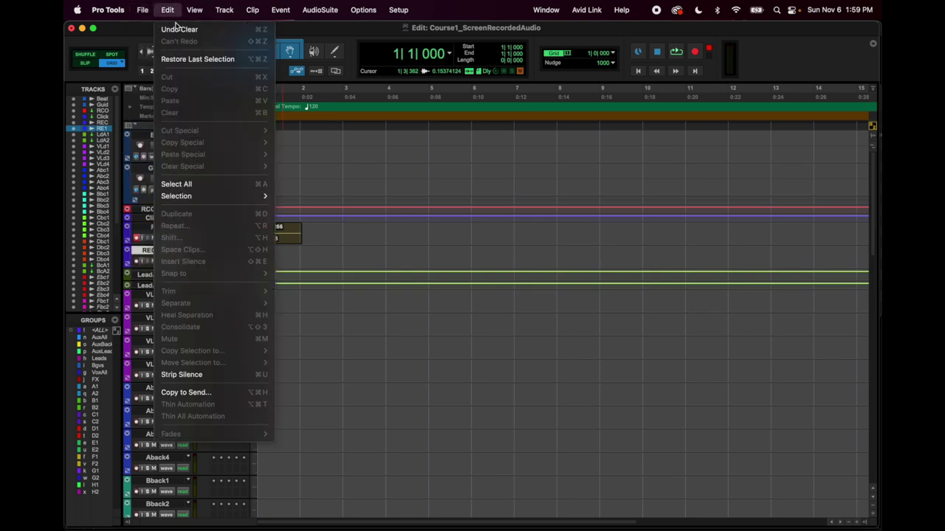
left_click(204, 32)
left_click(167, 10)
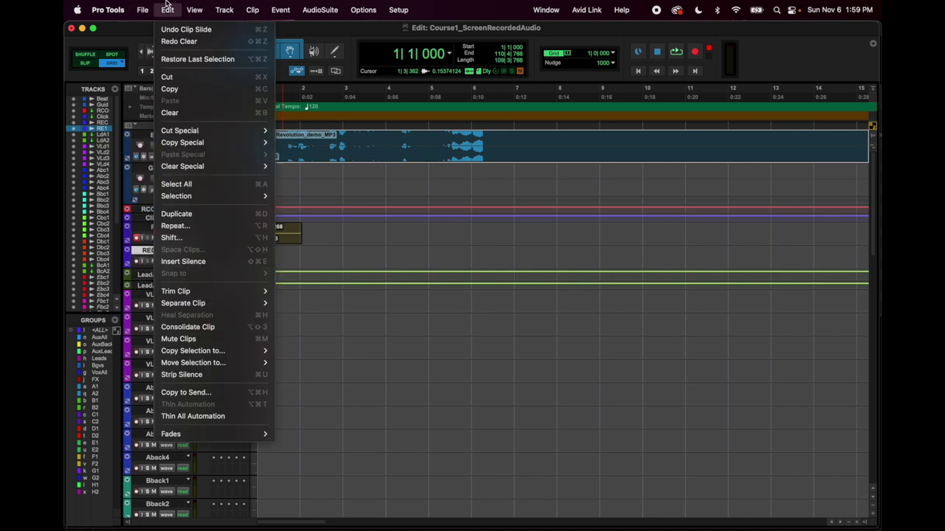
left_click(187, 45)
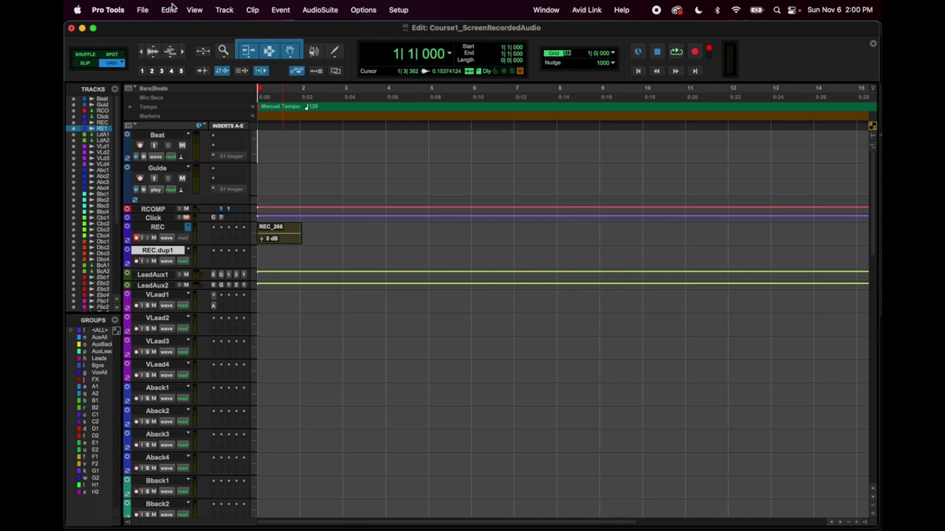
- Review the Cut Special command and duplicate the two selected REC_266 clips on the REC track
left_click(169, 10)
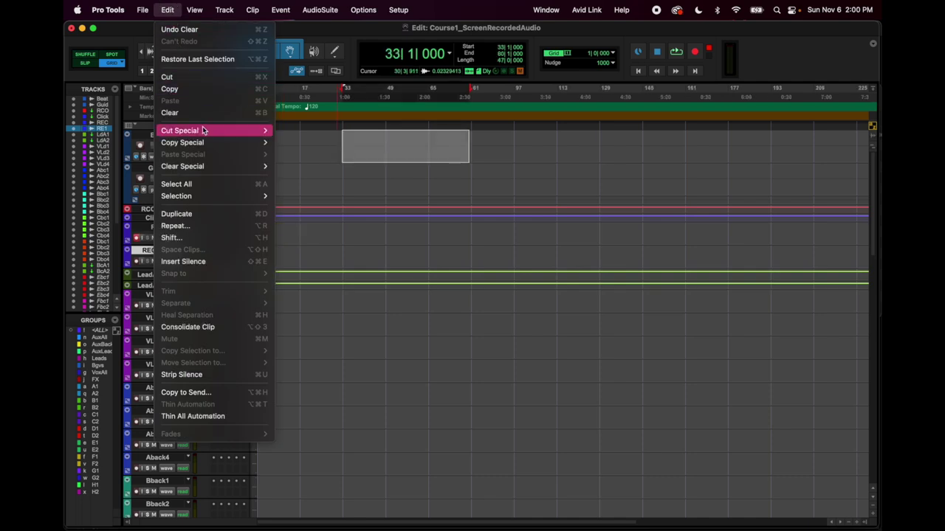
mouse_move(203, 131)
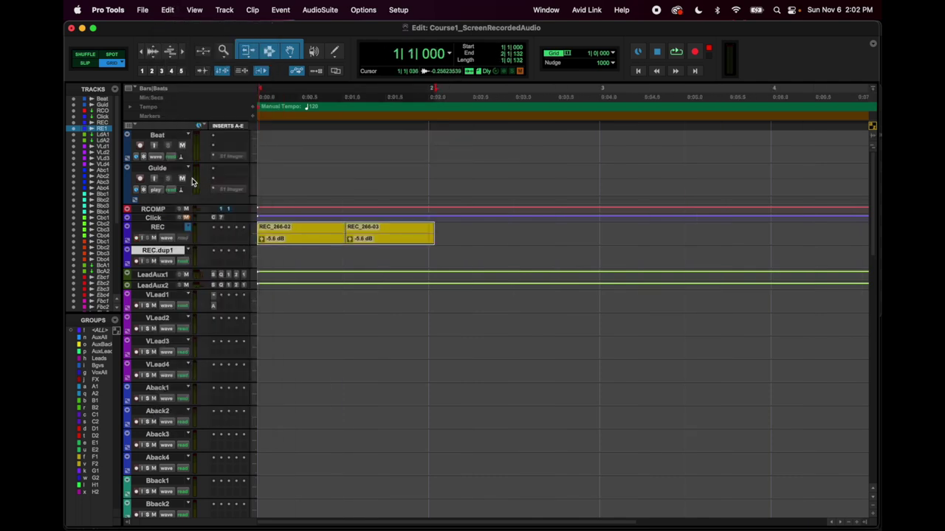
left_click(144, 9)
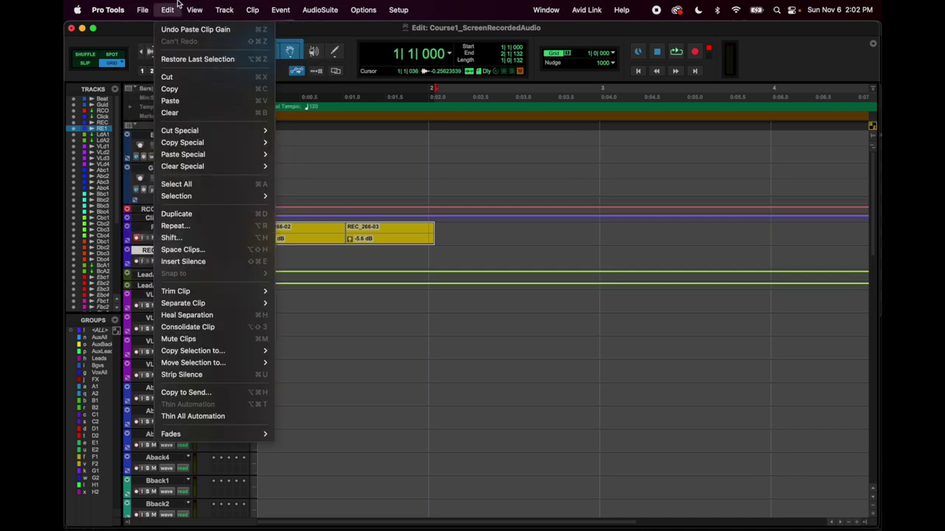
left_click(206, 220)
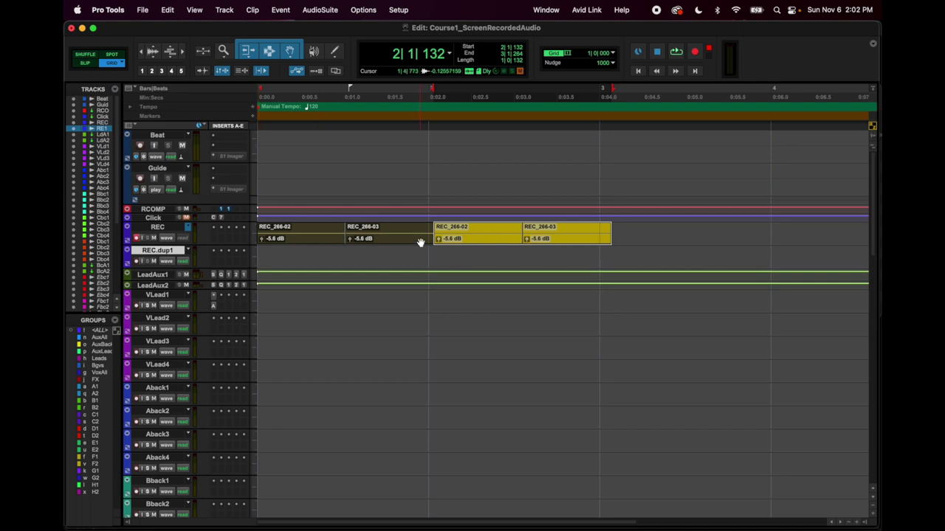
- Separate the REC_267 clip on the REC track at 1|2|205 and move its second part to the start of bar 2
left_click(168, 10)
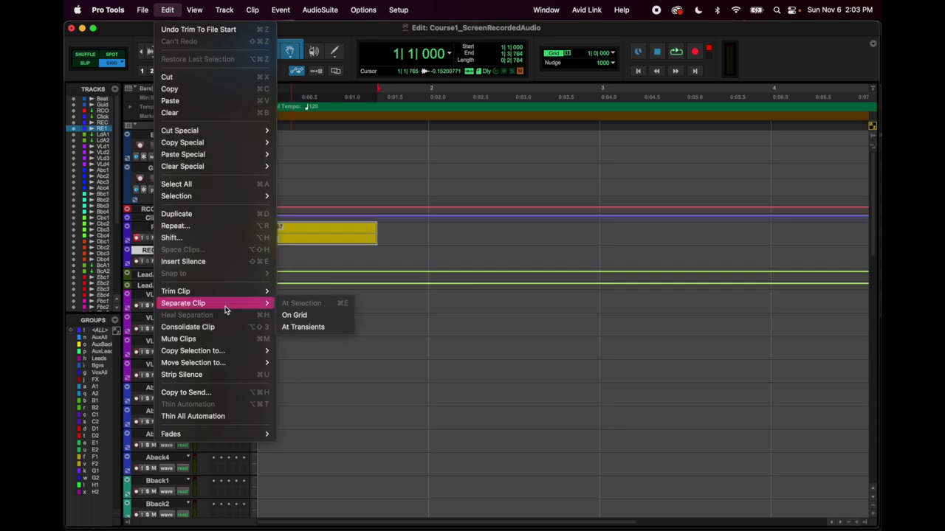
left_click(172, 13)
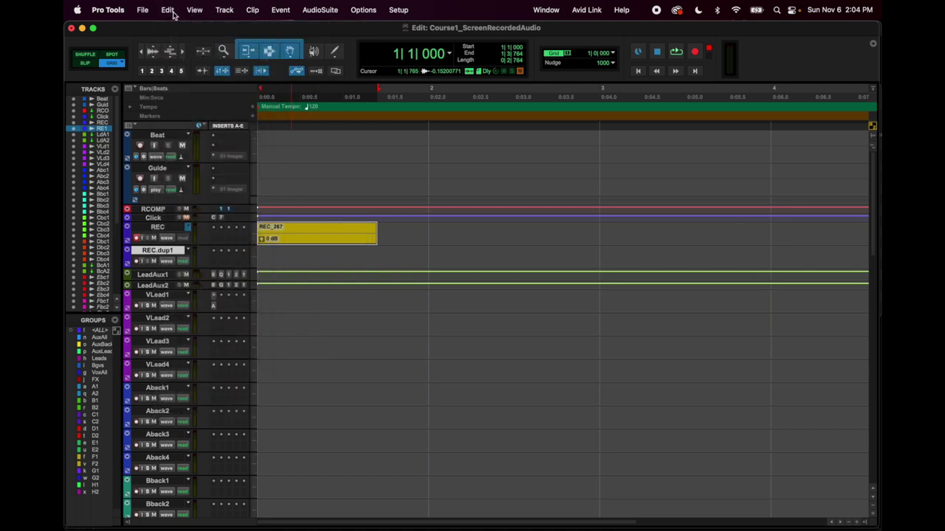
left_click(310, 232)
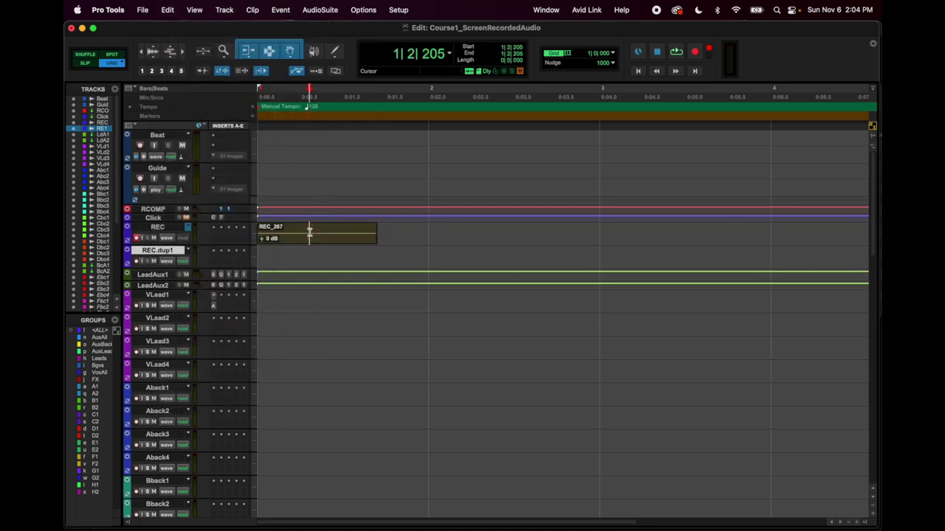
key("super+e")
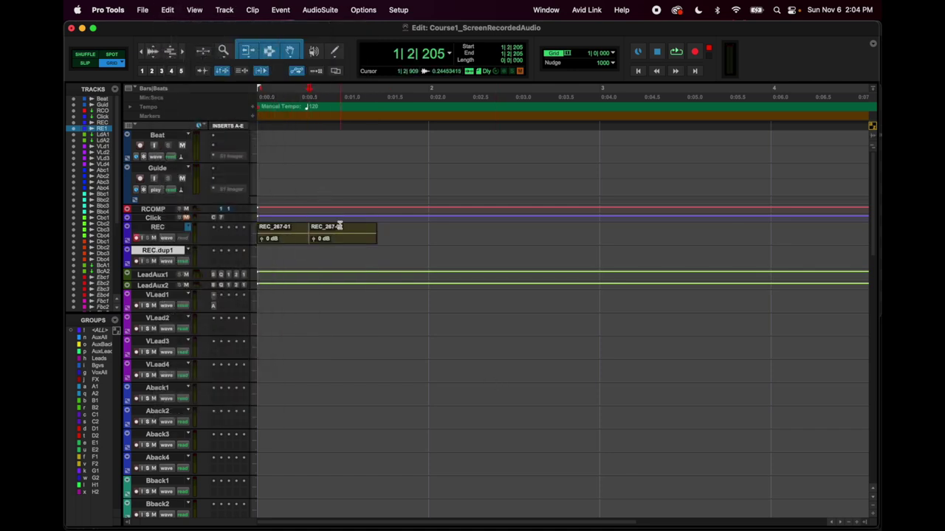
left_click(337, 242)
left_click_drag(338, 242, 440, 237)
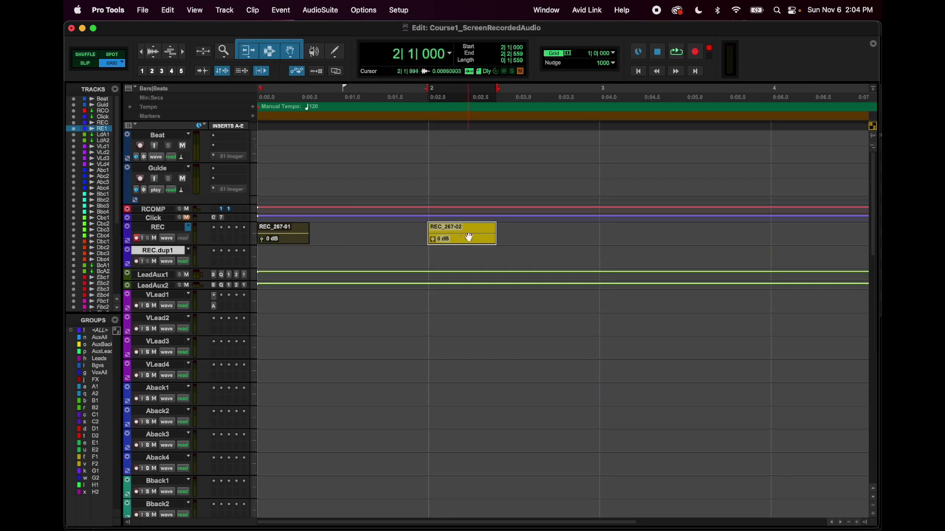
- Split the first REC clip at 1|1|486 and rejoin its parts with Heal Separation
left_click(279, 231)
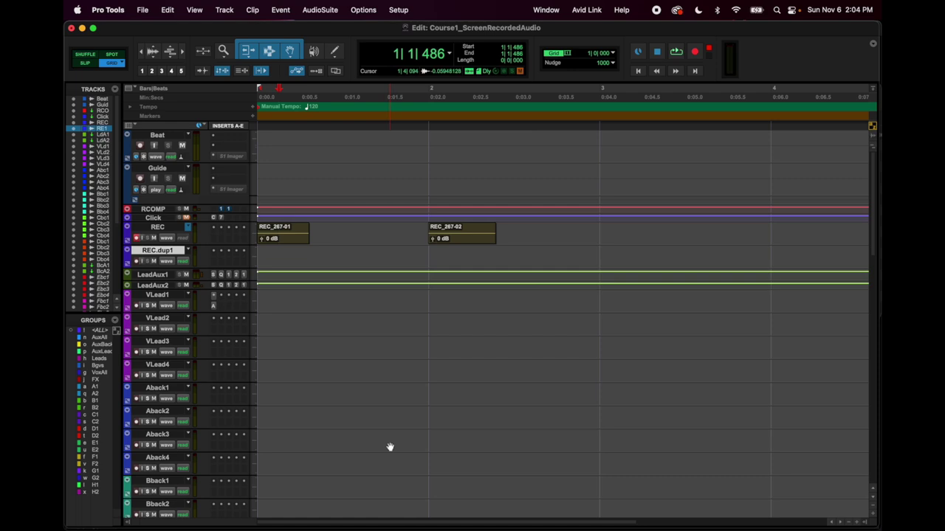
left_click(167, 10)
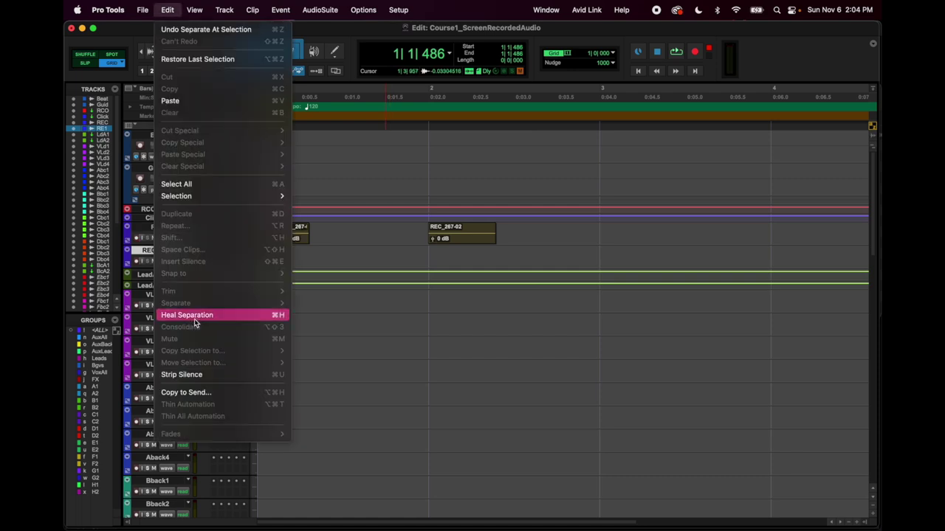
left_click(239, 317)
- Review the Strip Silence command and the view display options, and switch from the Edit window to the Mix window
left_click(167, 9)
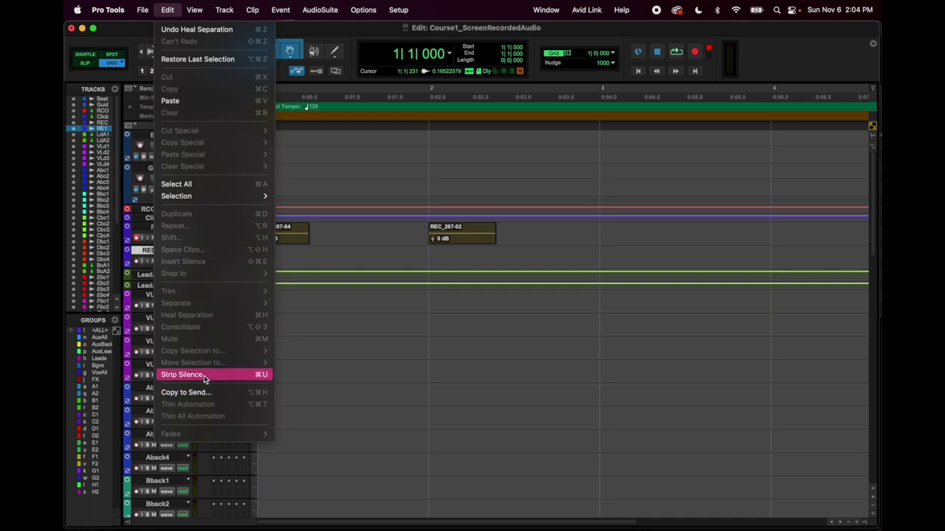
mouse_move(200, 10)
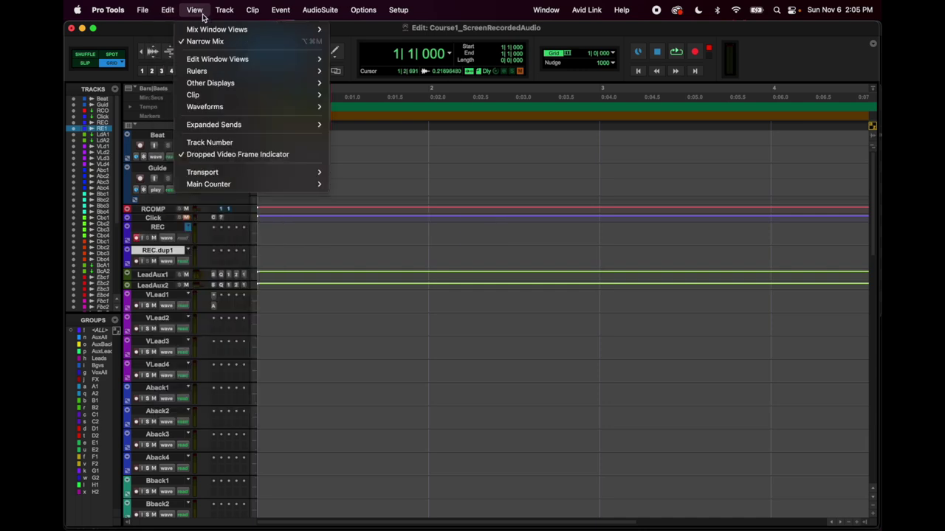
mouse_move(205, 31)
left_click(194, 10)
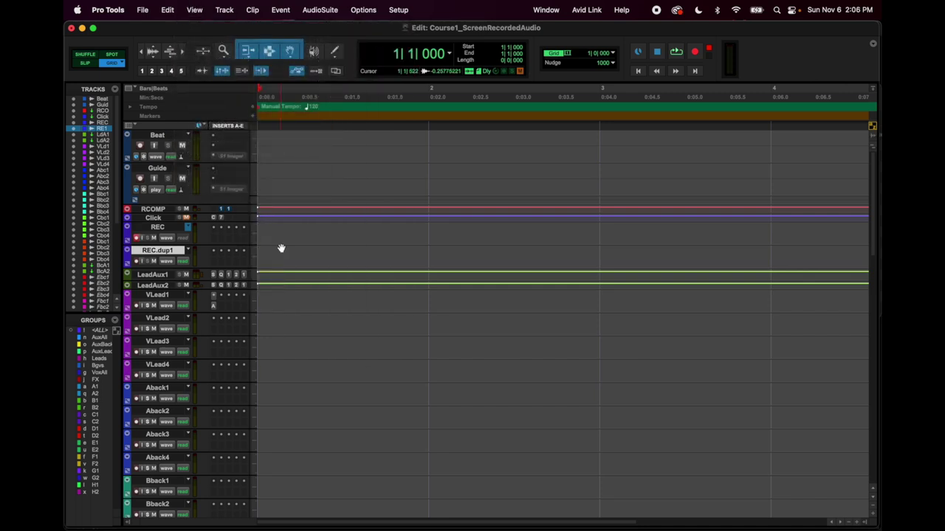
key("super+equal")
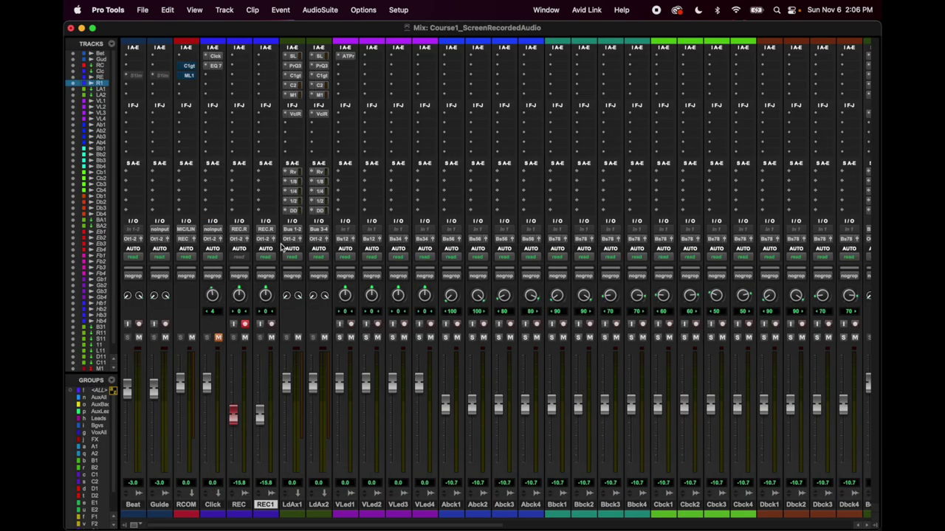
- Hide the Inserts A-E section in the Mix window and show it again
left_click(194, 9)
mouse_move(216, 29)
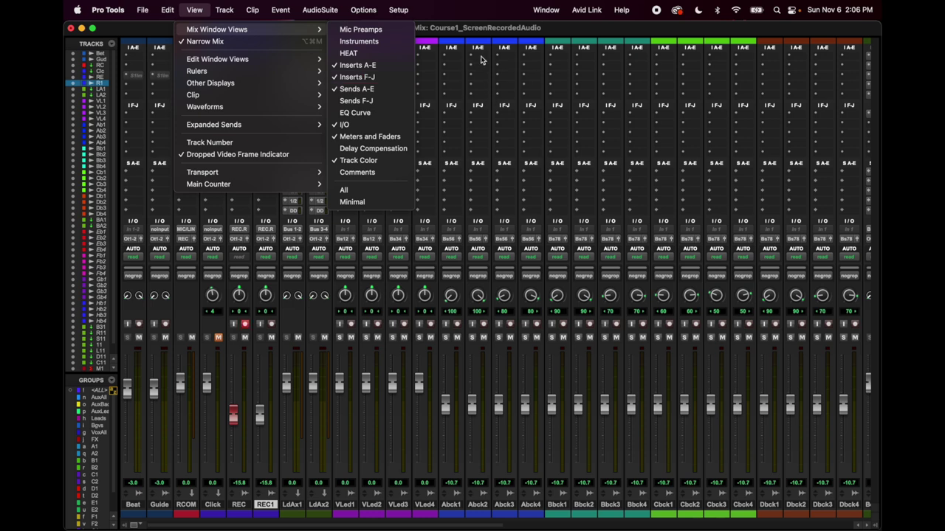
left_click(360, 66)
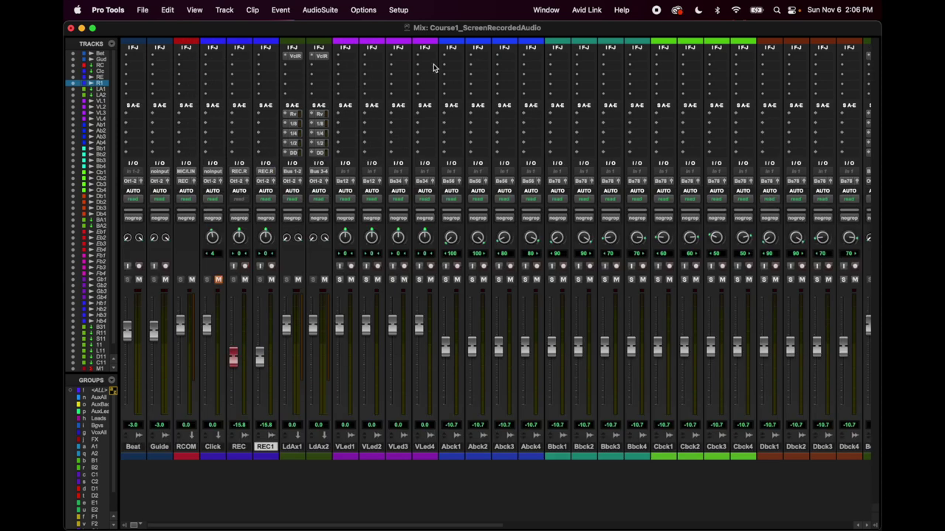
left_click(193, 9)
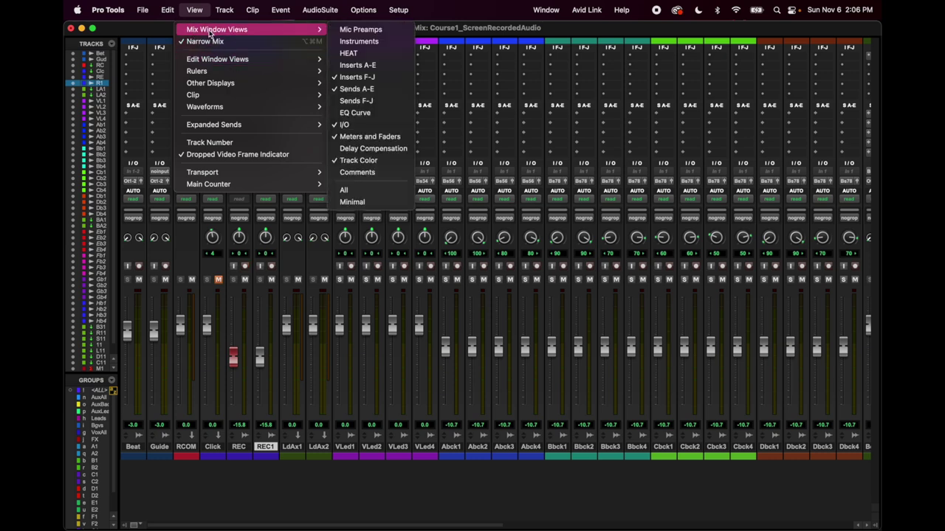
left_click(371, 65)
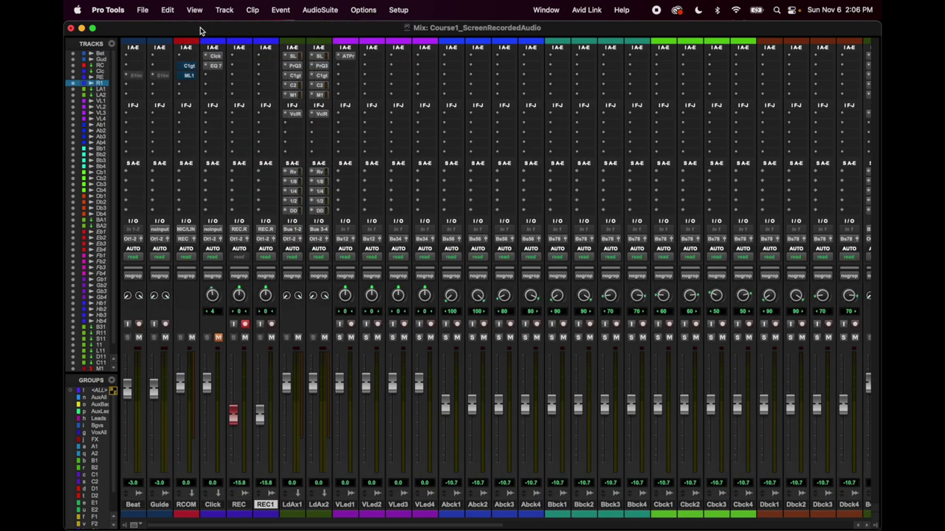
- Show the Comments section in the Mix window and enter the comment "hi" on the VLead1 track
left_click(194, 9)
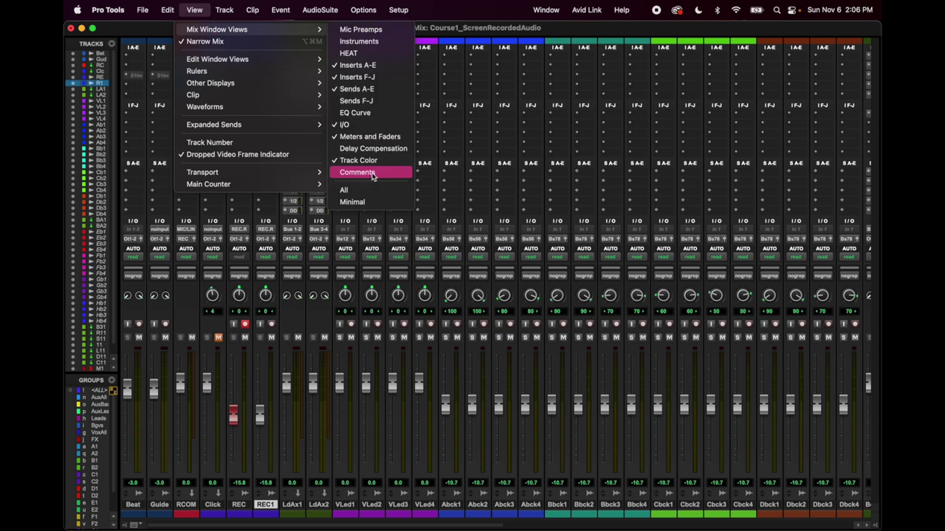
left_click(373, 175)
scroll(406, 411, "down", 2)
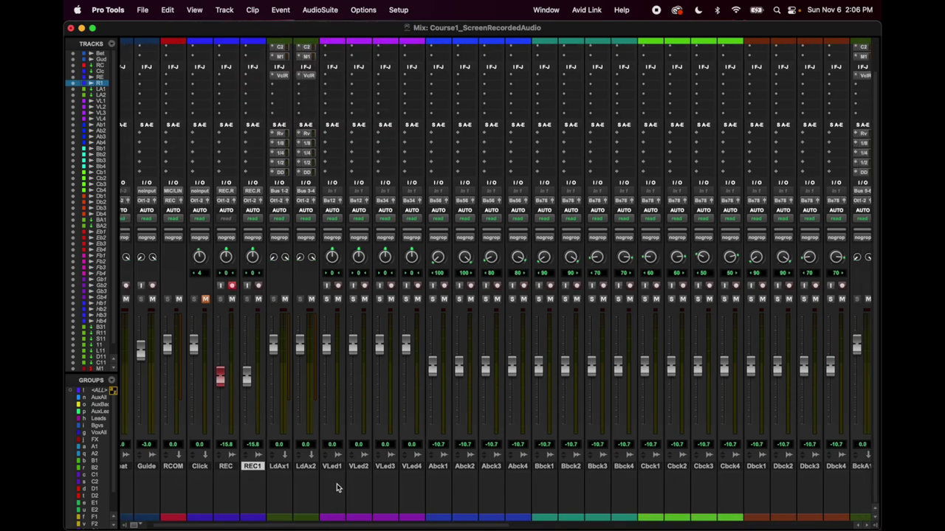
left_click(332, 493)
type("hi")
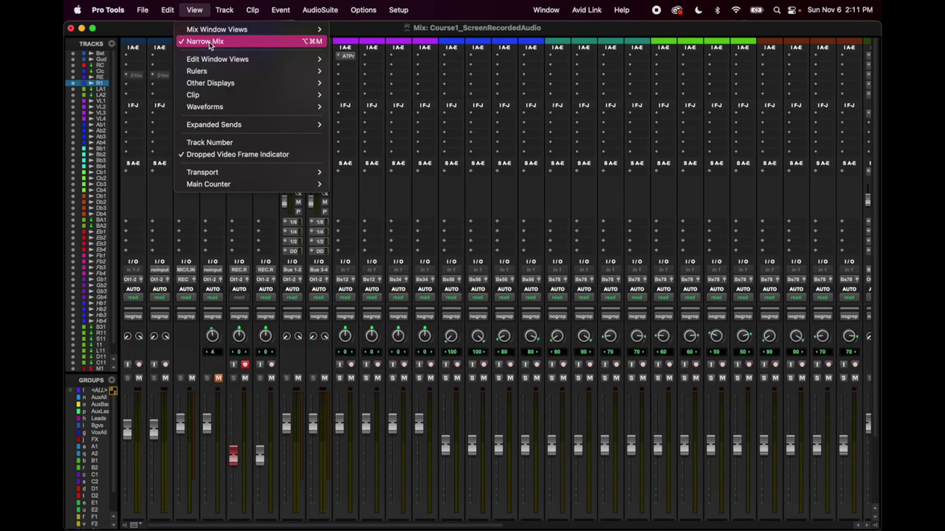
- Turn off Narrow Mix to widen the channel strips and turn it back on
left_click(209, 41)
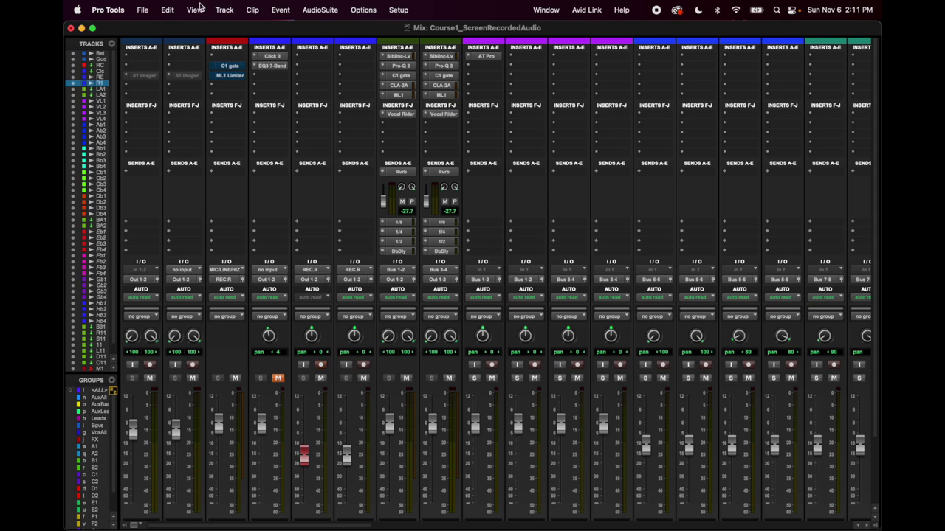
left_click(198, 9)
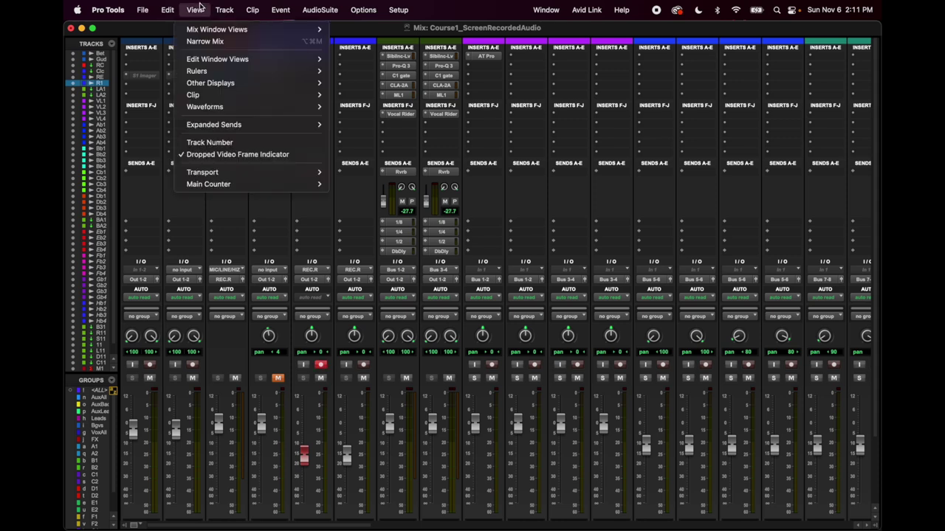
left_click(210, 40)
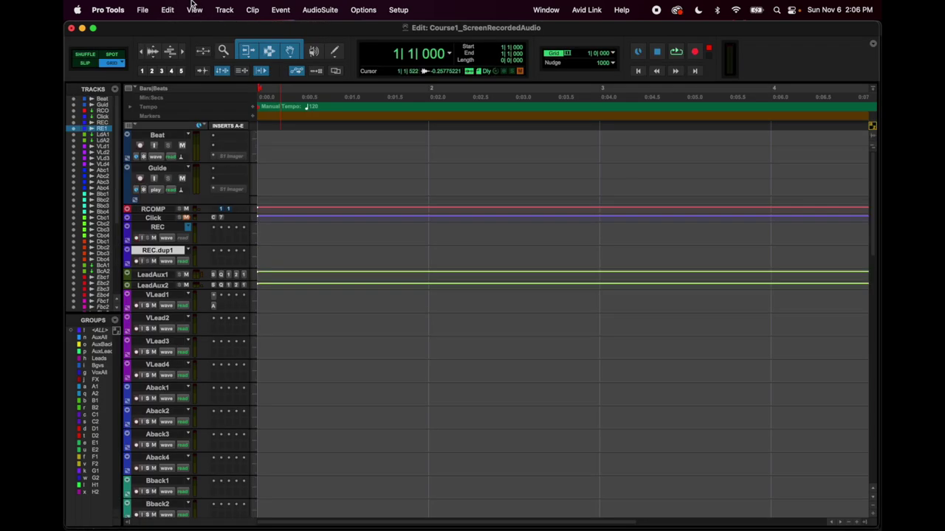
- Review the Edit window view options and compare them with the Mix window by switching there and back
left_click(193, 7)
mouse_move(272, 59)
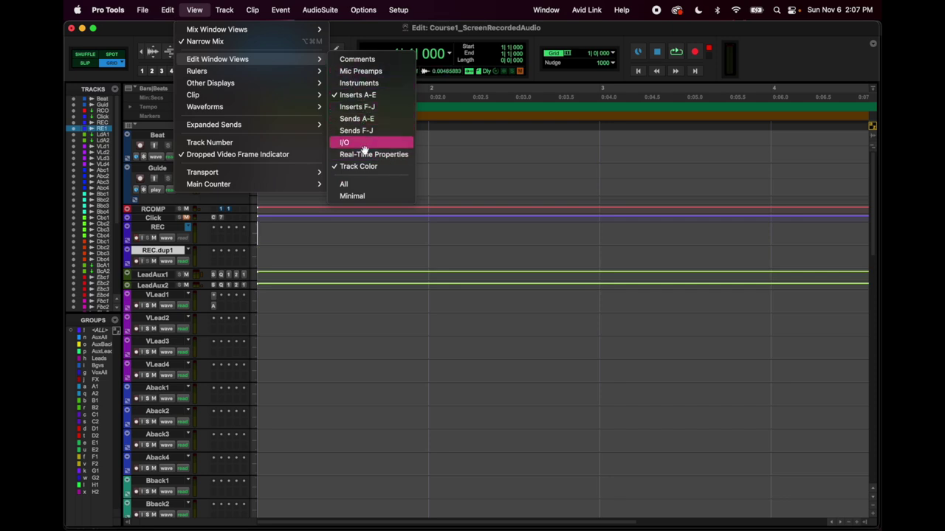
left_click(194, 10)
key("super+equal")
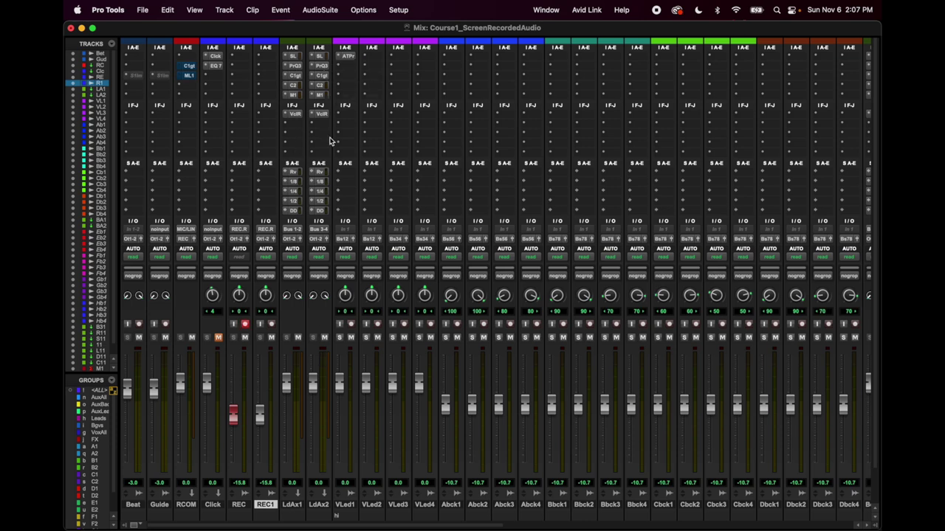
key("super+equal")
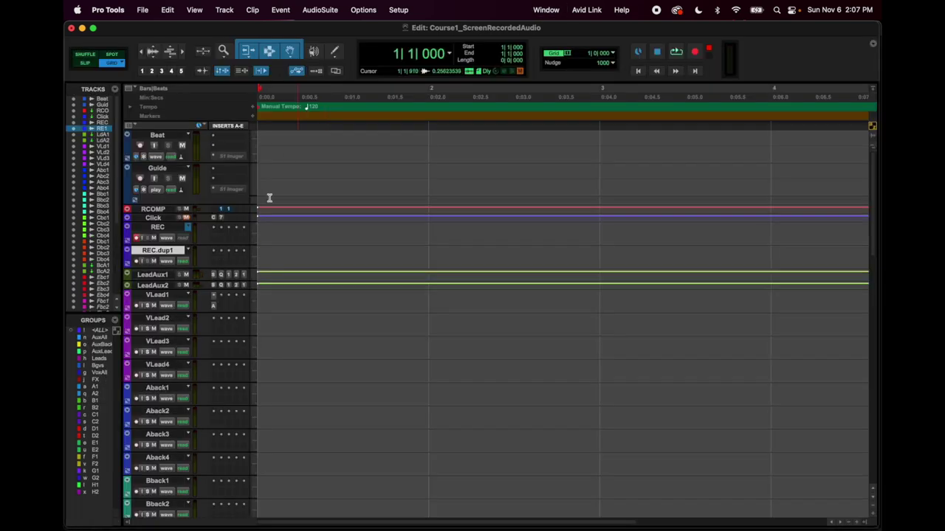
- Examine Auto-Tune Pro on the VLead1 track and browse the plug-ins available for its empty inserts, and close the plug-in window
left_click(213, 307)
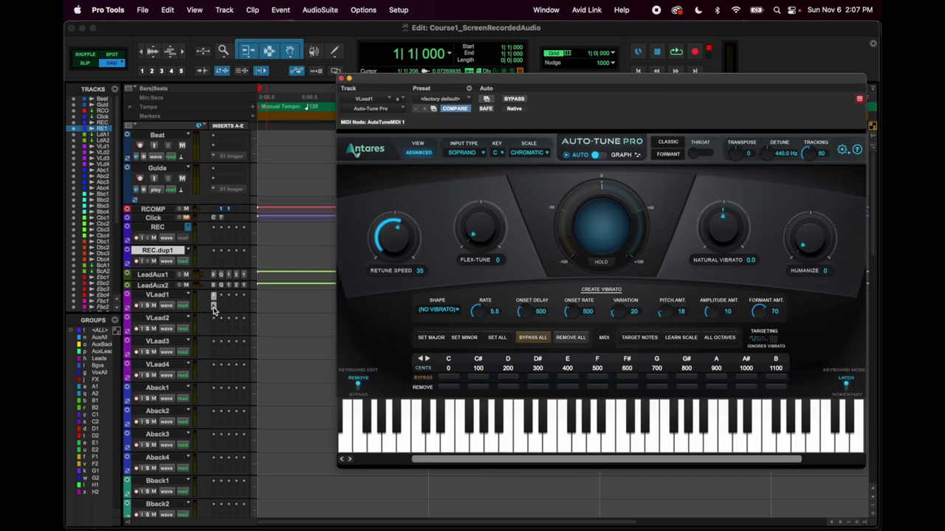
left_click(221, 312)
mouse_move(229, 308)
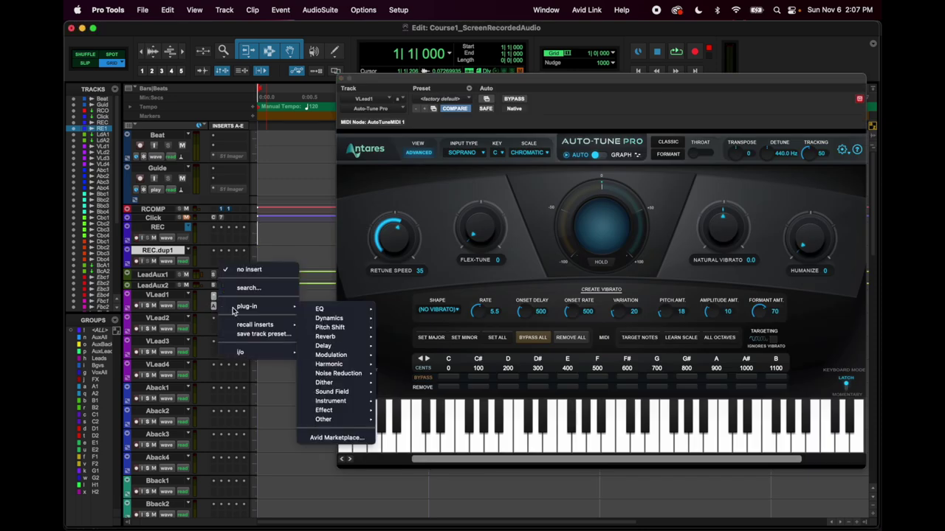
mouse_move(347, 309)
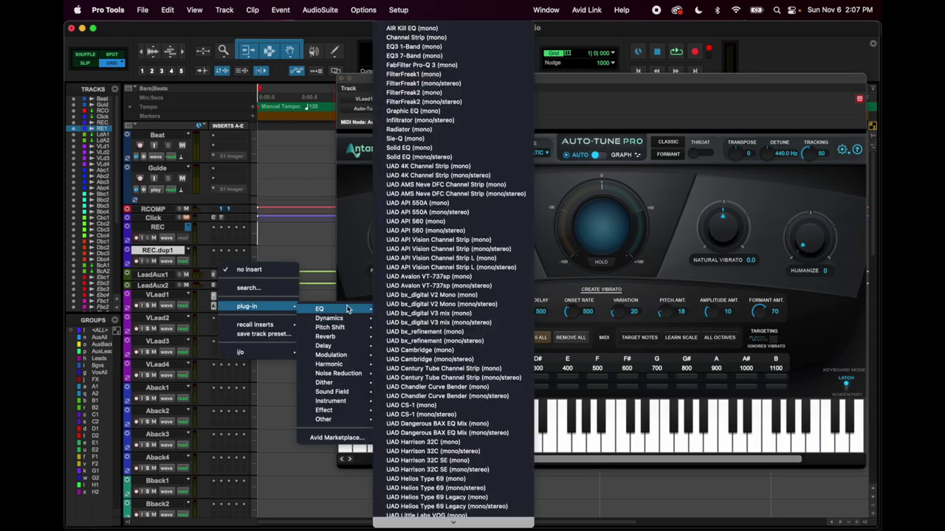
left_click(304, 237)
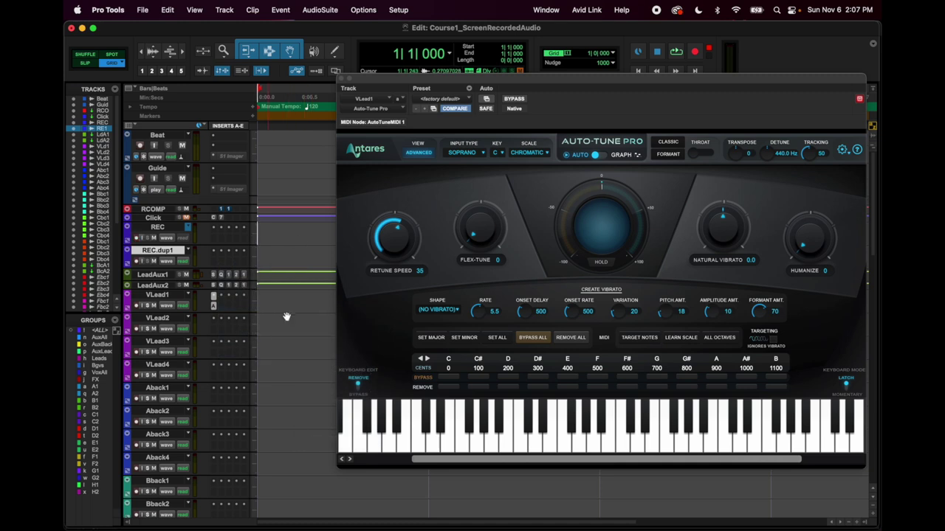
left_click(225, 311)
mouse_move(227, 310)
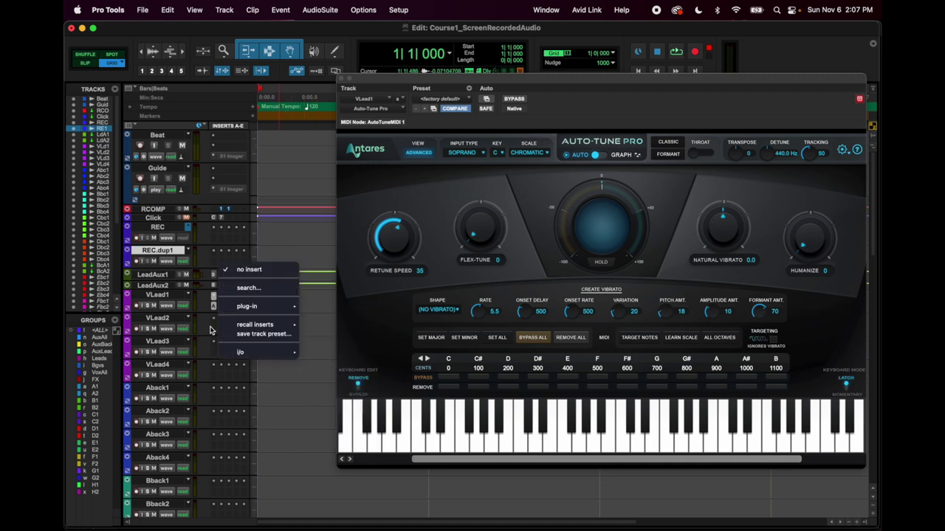
left_click(313, 293)
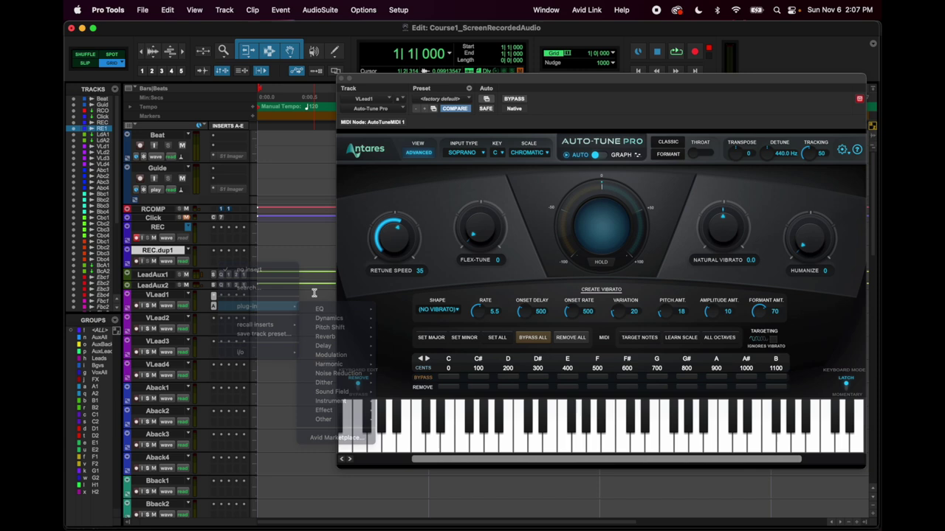
left_click(339, 78)
- Review the Track Color option for the Edit window and the waveform and volume track views of VLead1
left_click(194, 10)
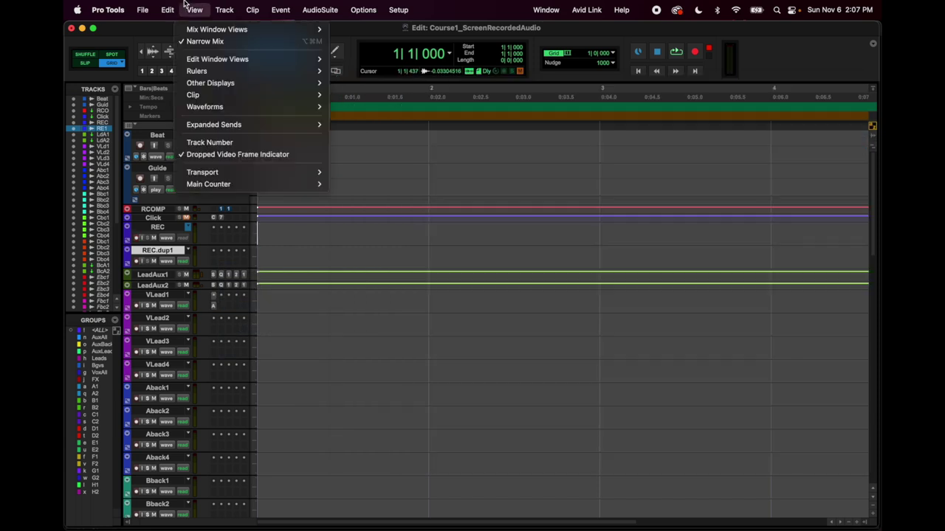
mouse_move(214, 61)
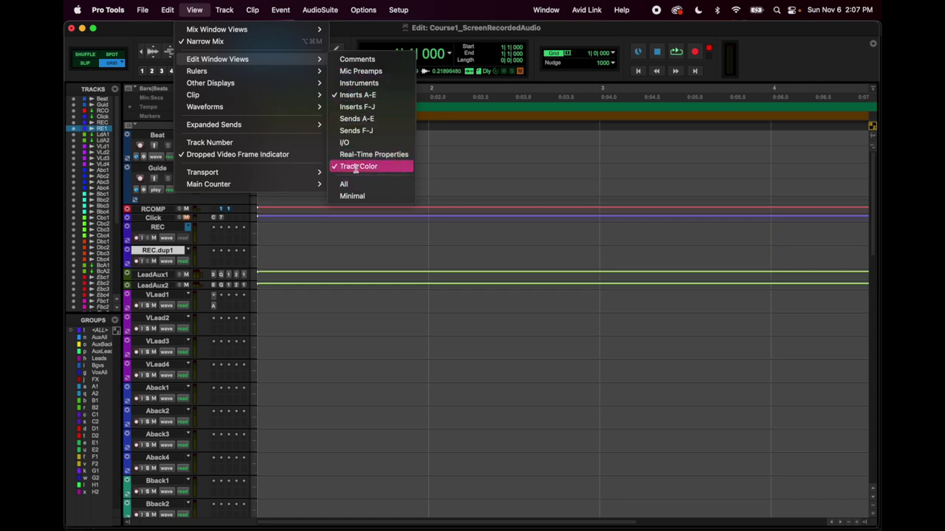
left_click(159, 298)
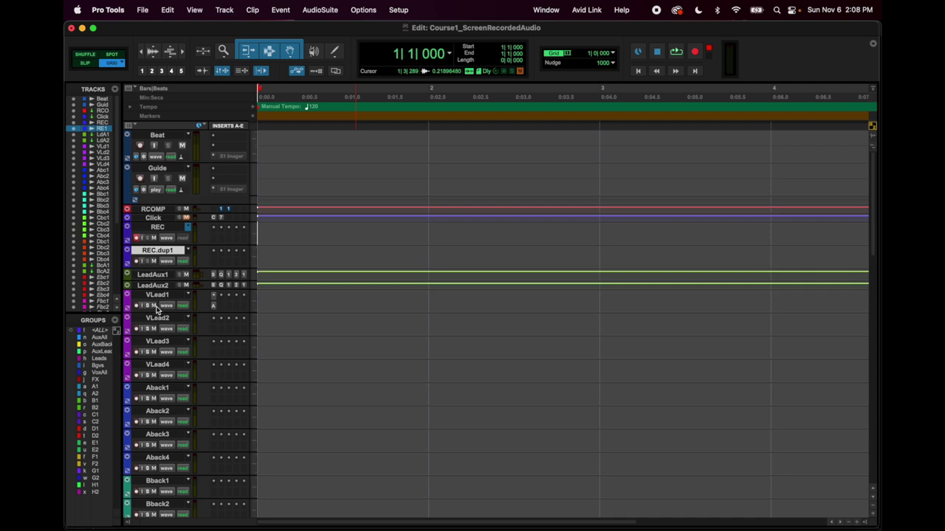
left_click(171, 307)
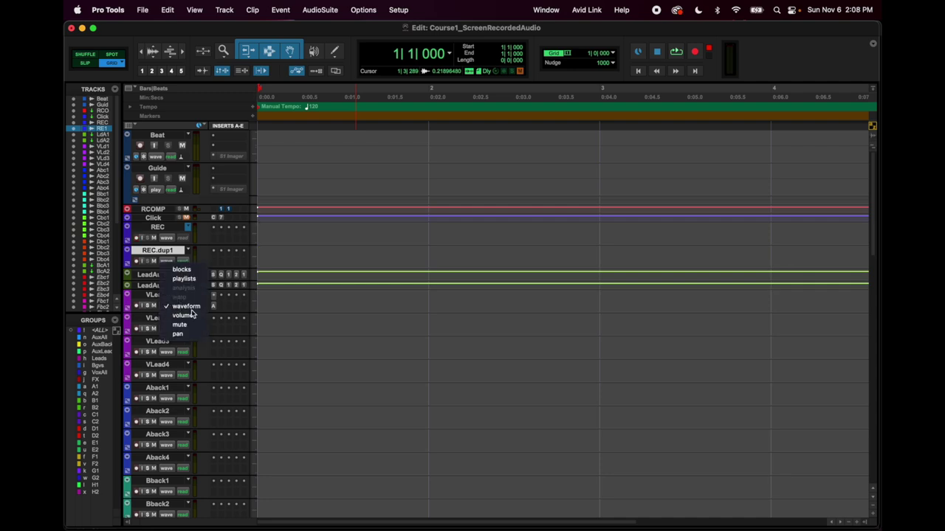
left_click(181, 315)
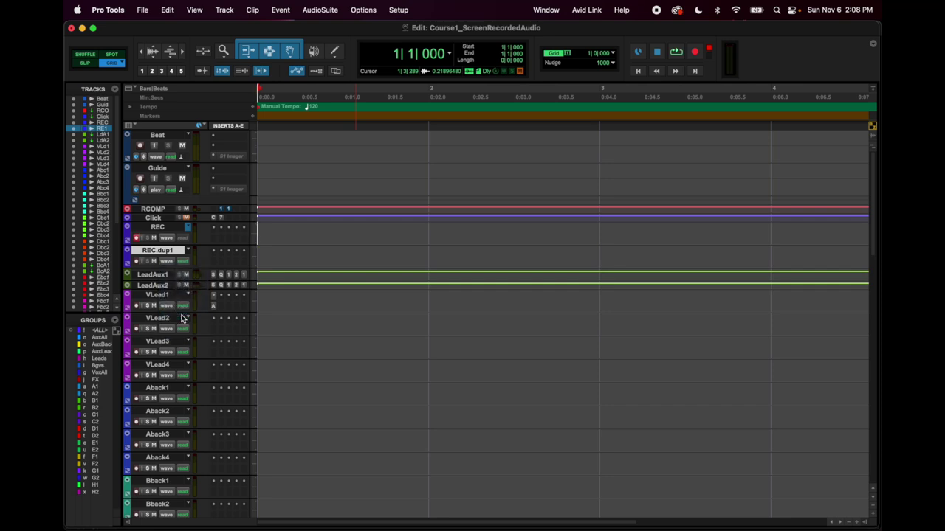
left_click(167, 310)
left_click(177, 297)
- Review the ruler display options, and expand and collapse the Tempo ruler's editor
left_click(194, 10)
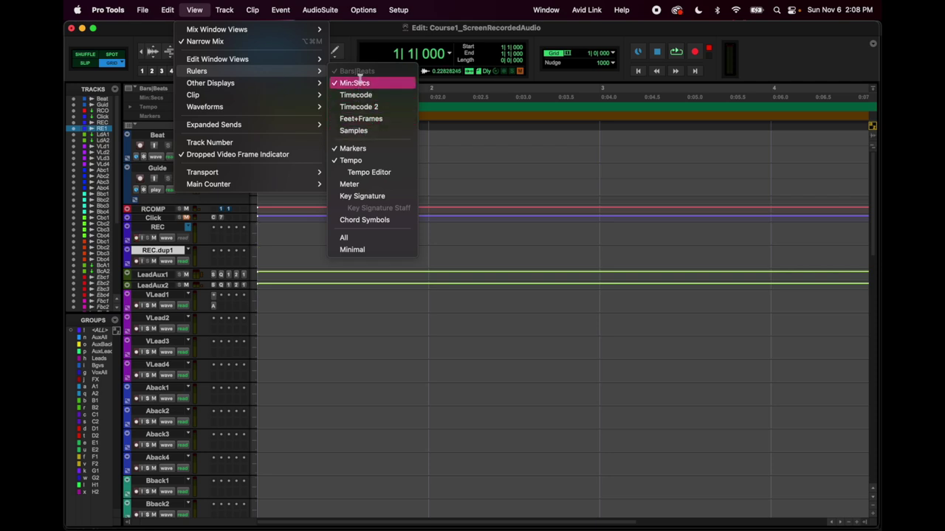
key("Escape")
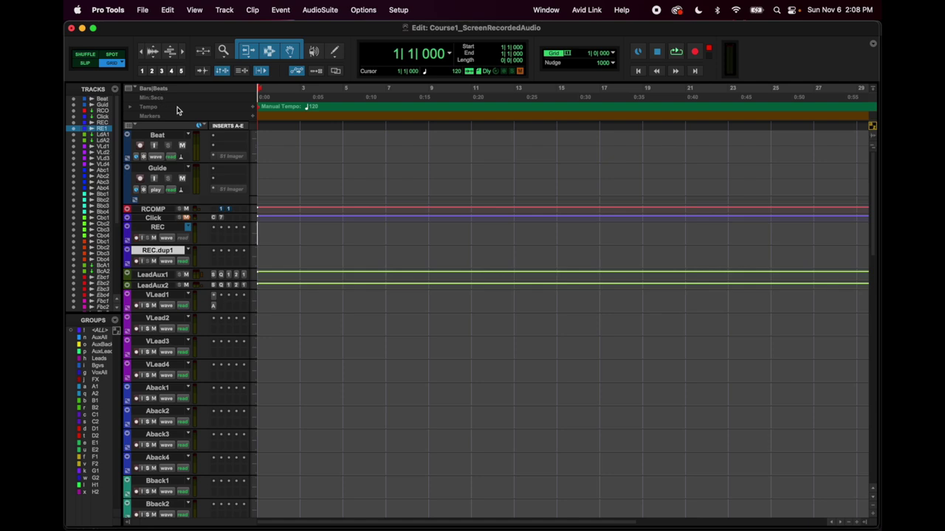
left_click(194, 9)
mouse_move(205, 61)
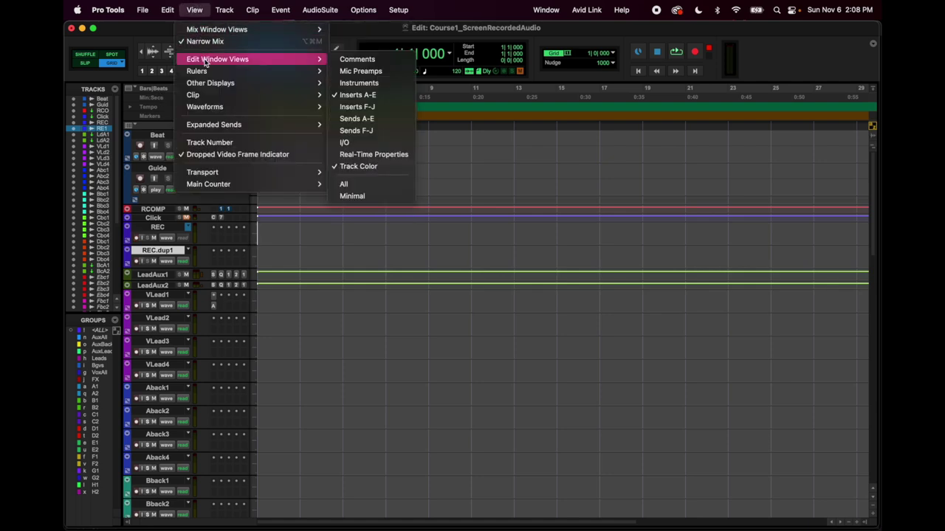
mouse_move(270, 72)
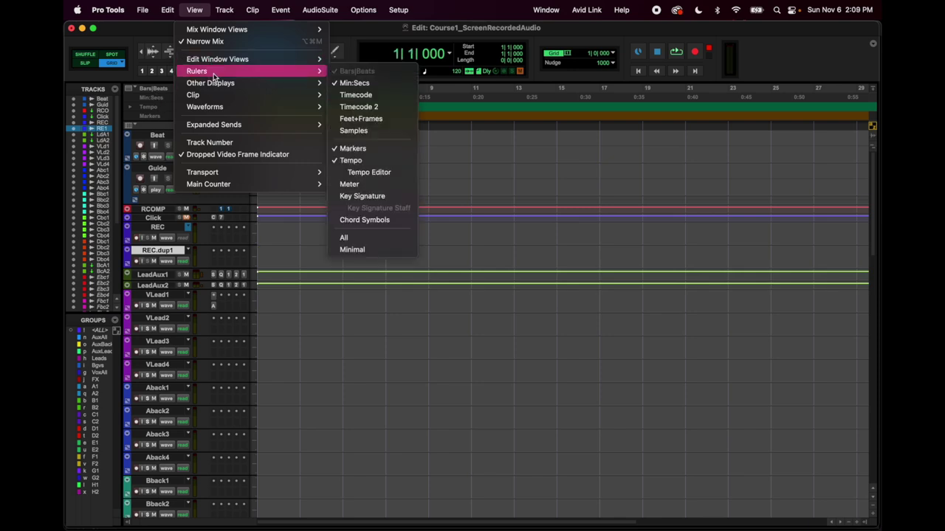
key("Escape")
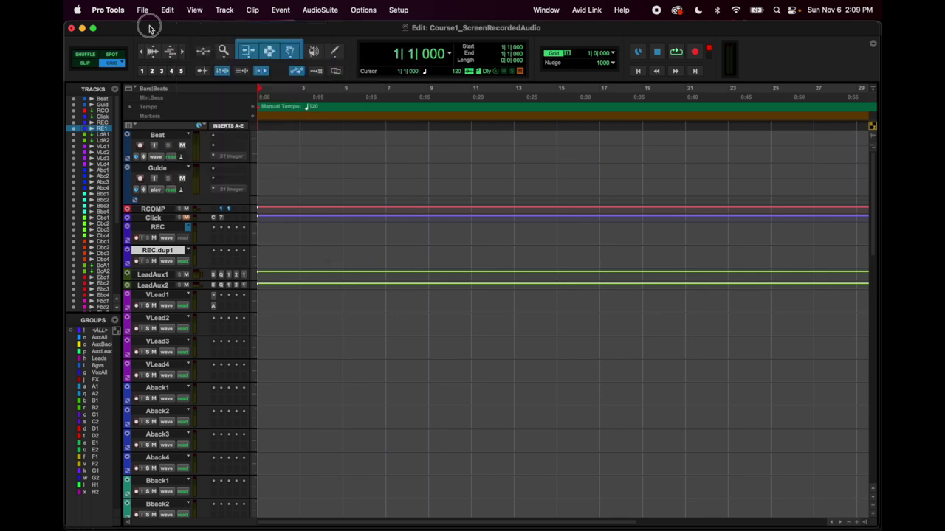
left_click(131, 107)
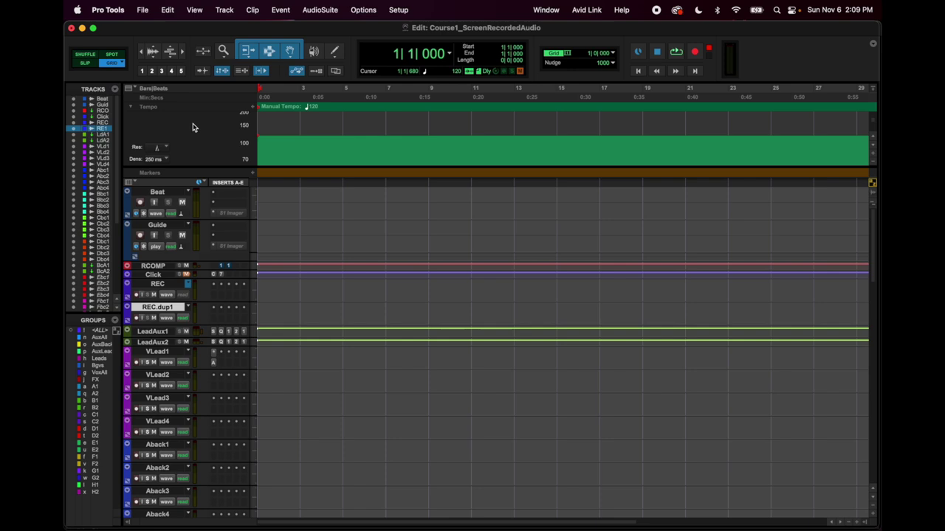
left_click(130, 108)
- Review the clip display options and turn off the Name display for clips
left_click(193, 9)
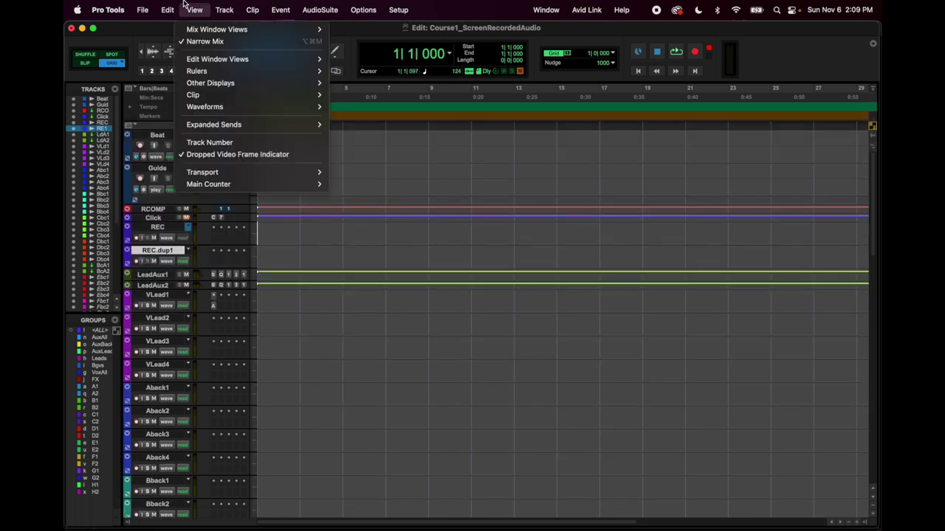
mouse_move(217, 95)
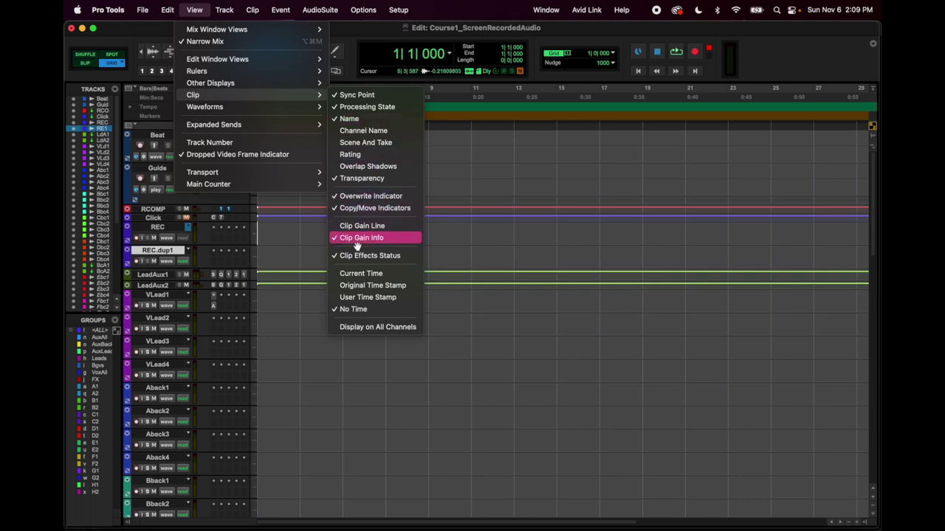
key("Escape")
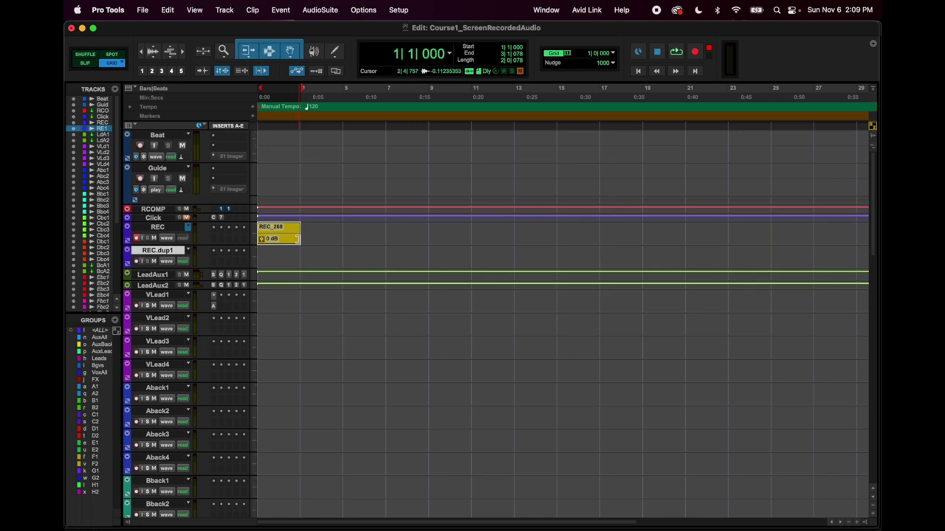
left_click(194, 9)
mouse_move(196, 96)
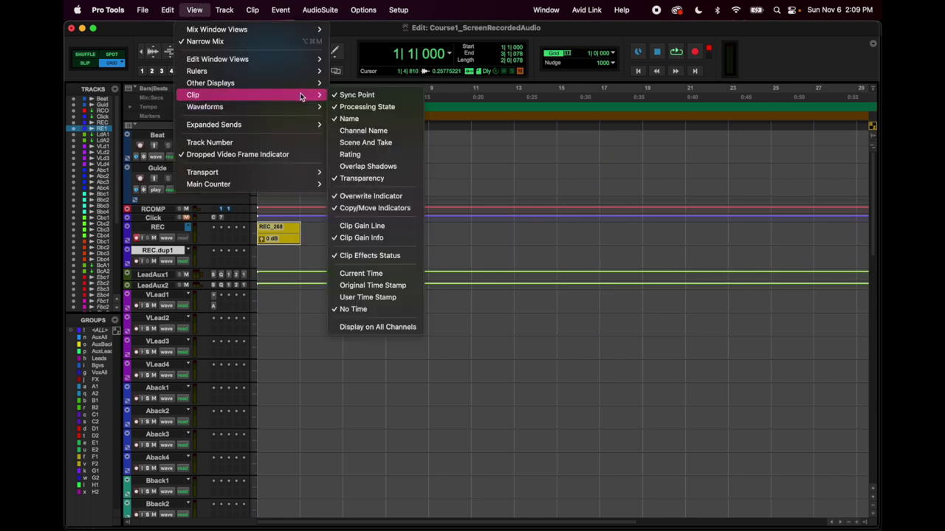
left_click(353, 118)
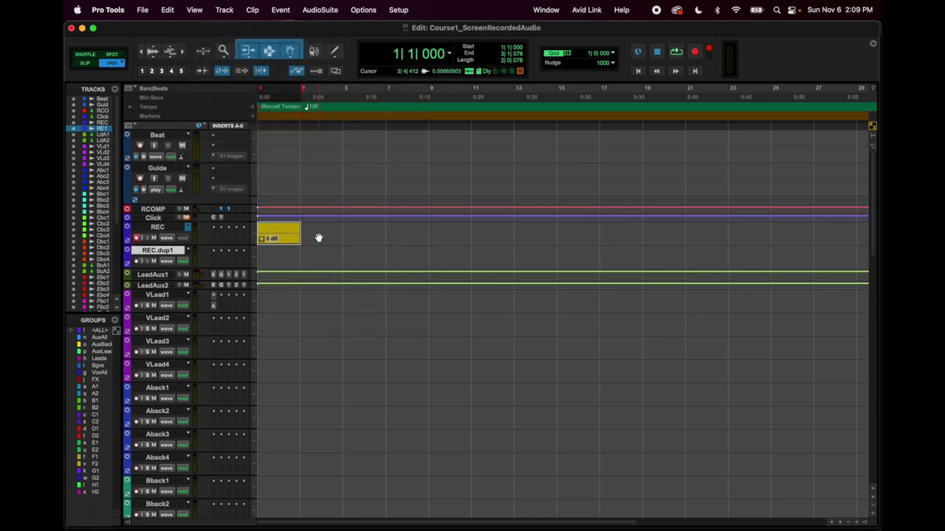
- Turn the Name display for clips back on
left_click(194, 10)
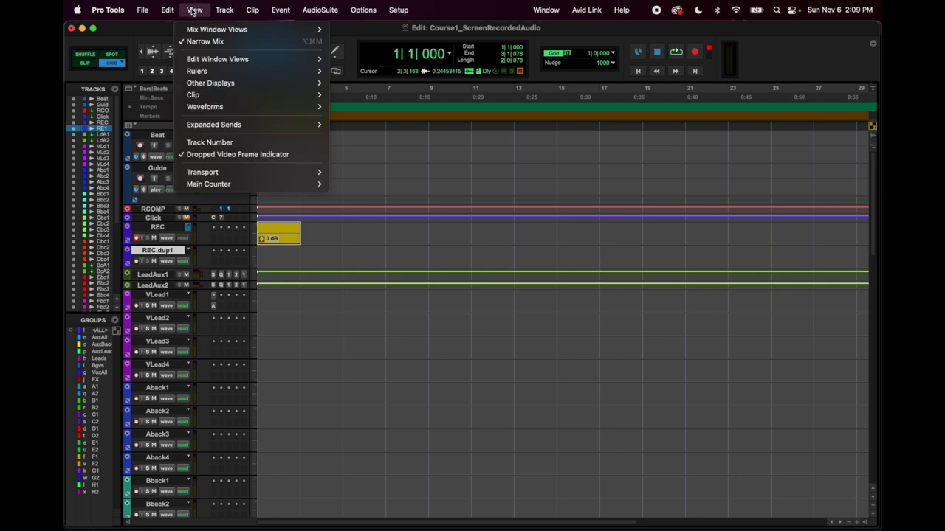
mouse_move(318, 94)
left_click(349, 118)
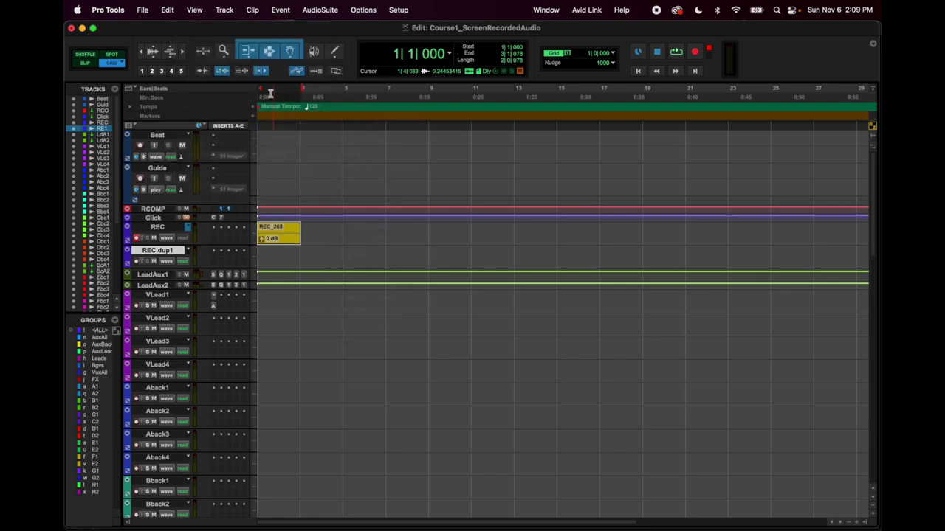
- Display the Original Time Stamp on clips and enlarge the REC track's height to reveal it
left_click(194, 10)
mouse_move(218, 93)
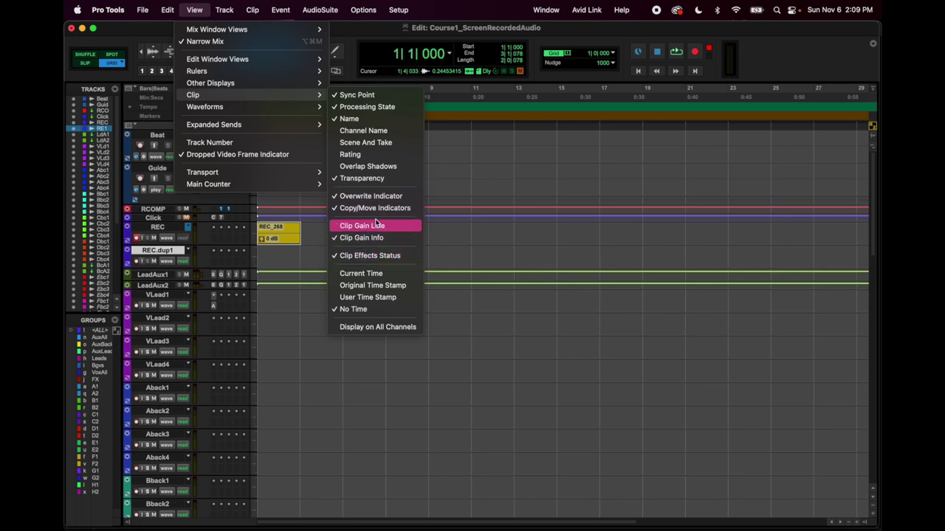
left_click(392, 288)
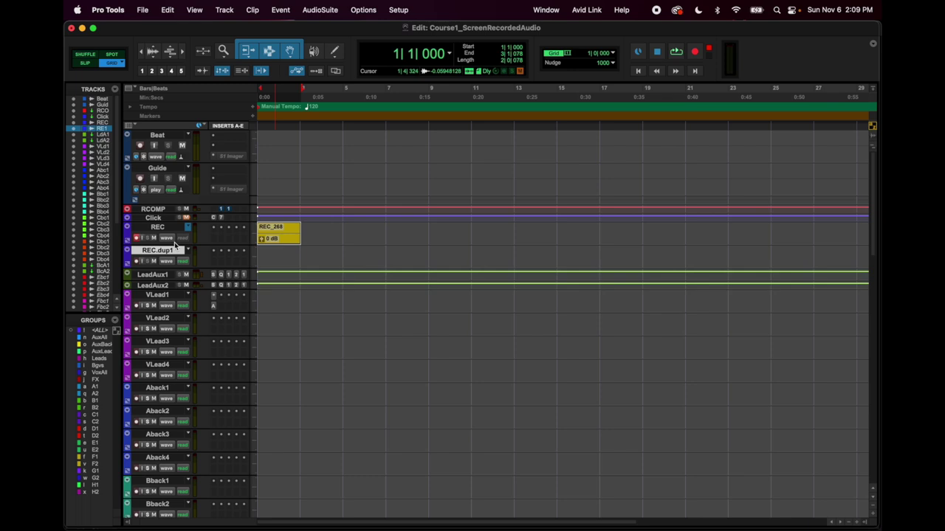
left_click_drag(174, 243, 177, 272)
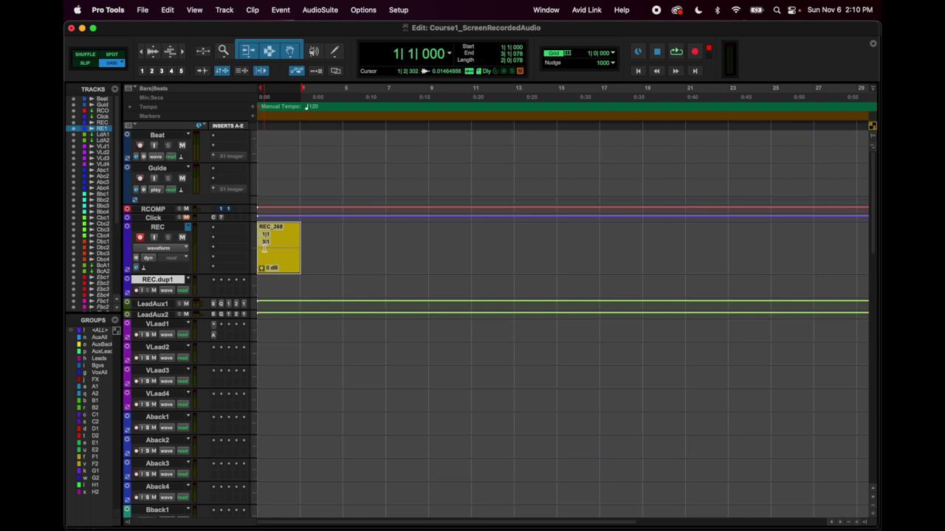
- Set the clip display back to No Time and look over the Expanded Sends options
left_click(194, 9)
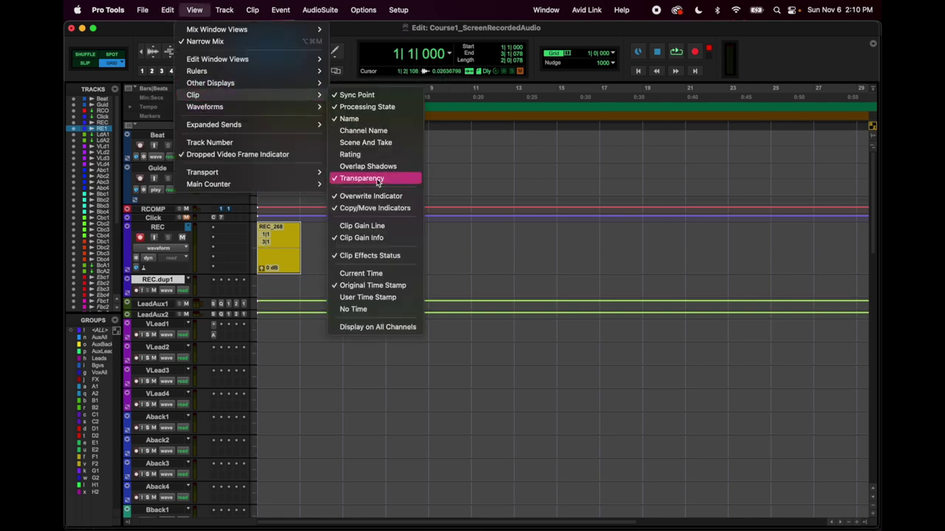
mouse_move(270, 128)
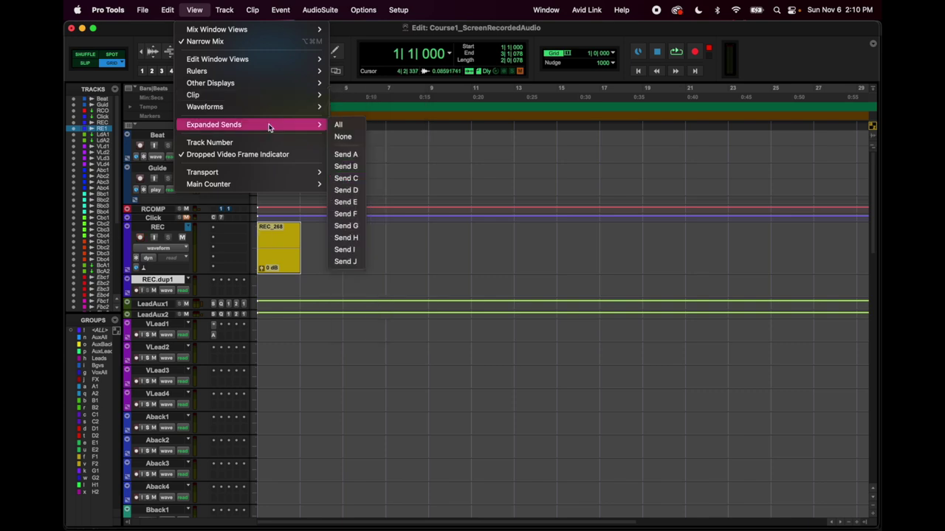
left_click(194, 9)
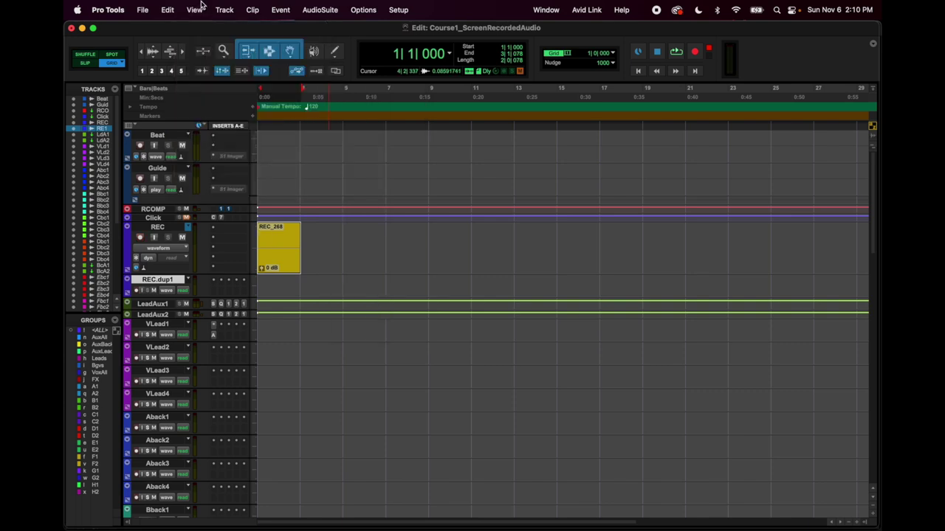
- Switch to the Mix window and expand Send A on the channel strips
key("super+equal")
left_click(199, 7)
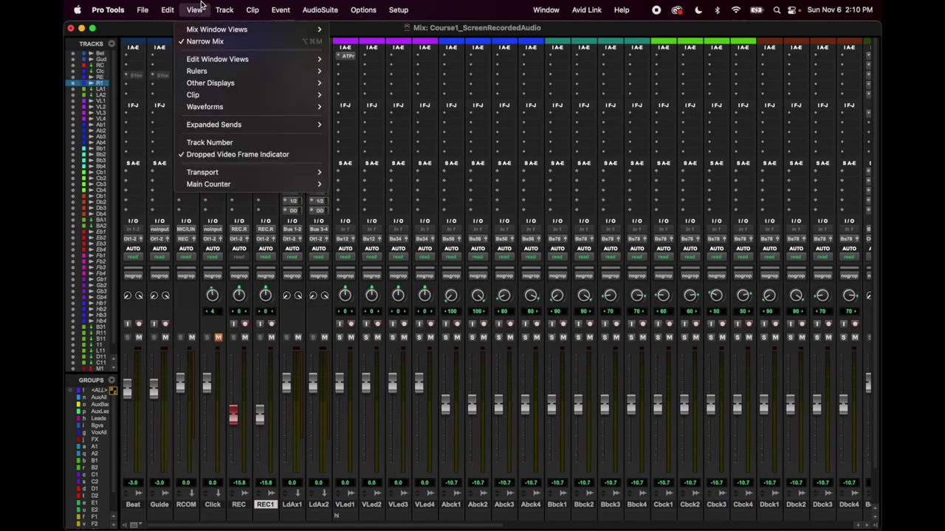
mouse_move(216, 130)
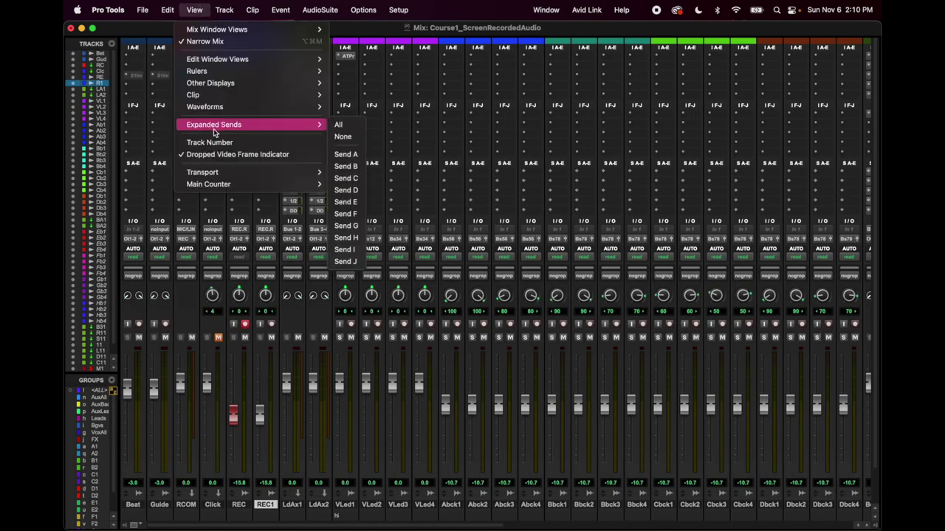
left_click(354, 155)
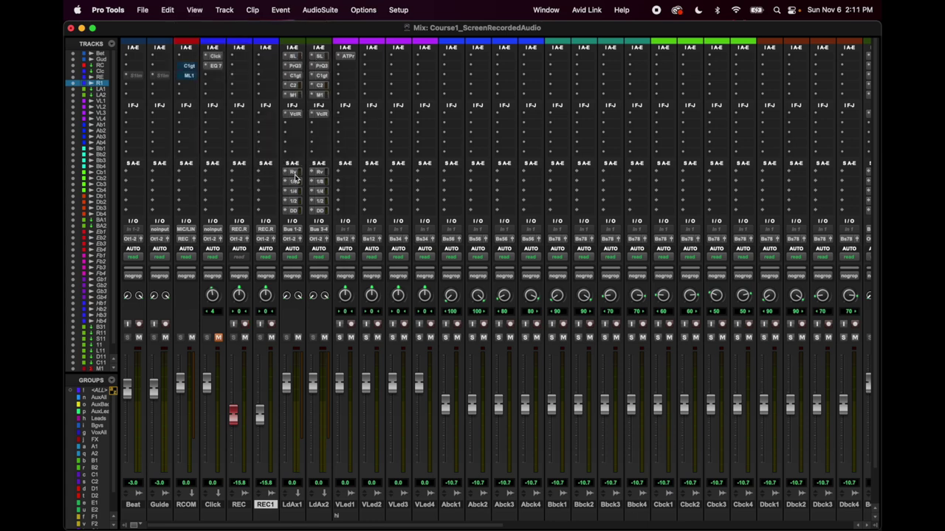
left_click(179, 9)
mouse_move(194, 9)
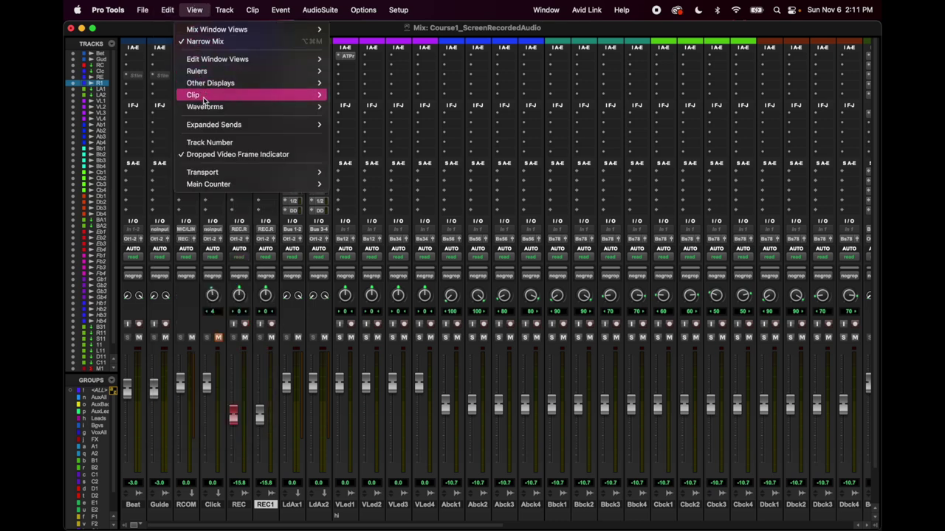
mouse_move(205, 107)
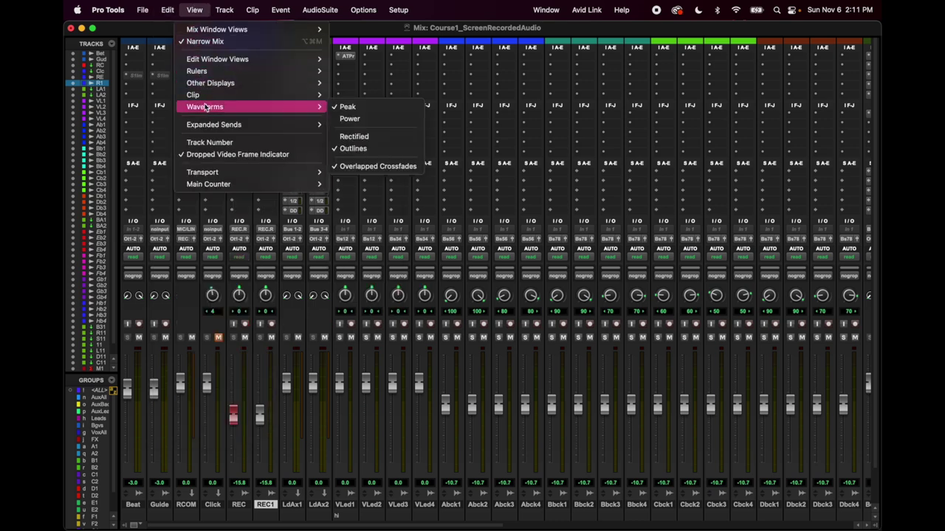
mouse_move(300, 124)
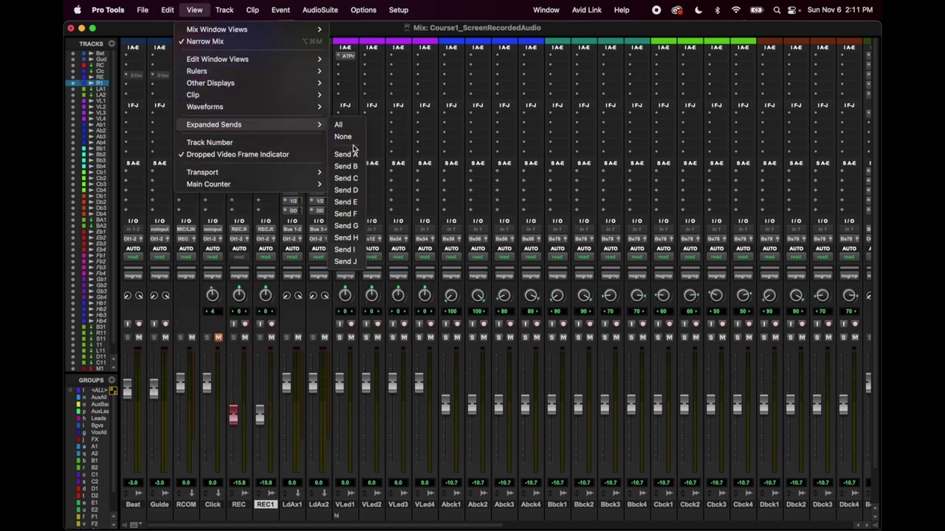
left_click(346, 154)
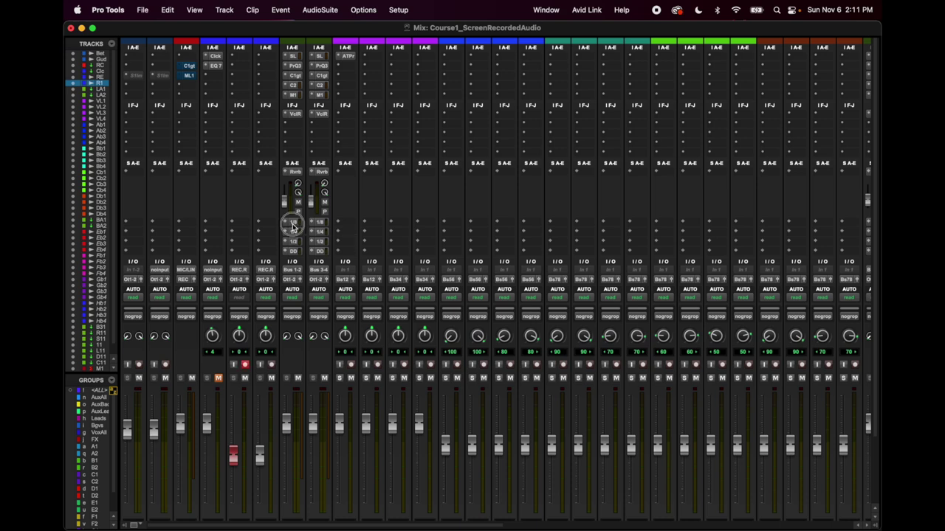
- Open the 1/8 send (send b) of LeadAux1 in its own fader window to examine it, and close it
left_click(292, 223)
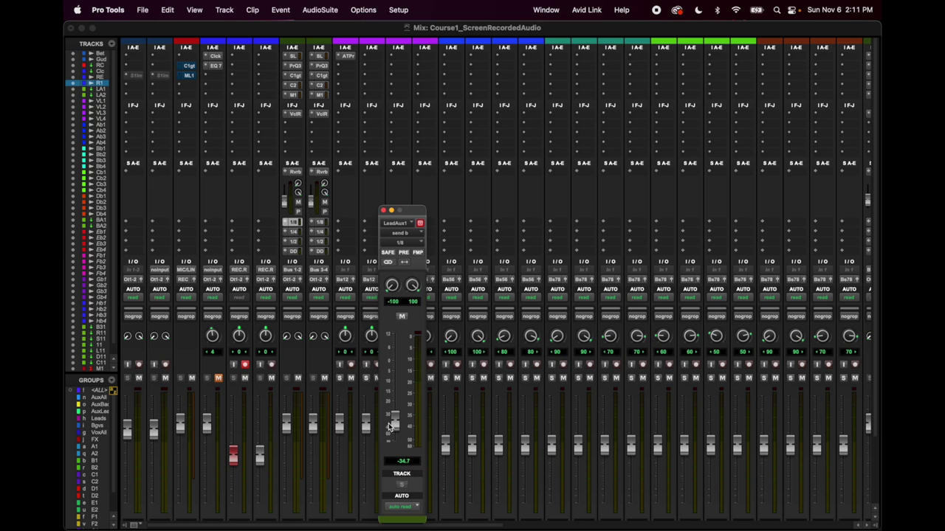
left_click(415, 214)
left_click_drag(415, 213, 495, 100)
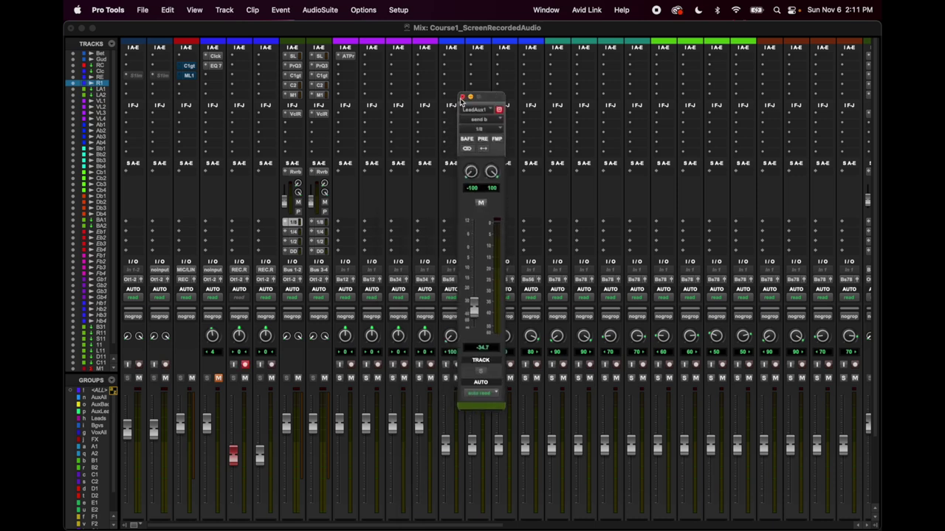
left_click(462, 97)
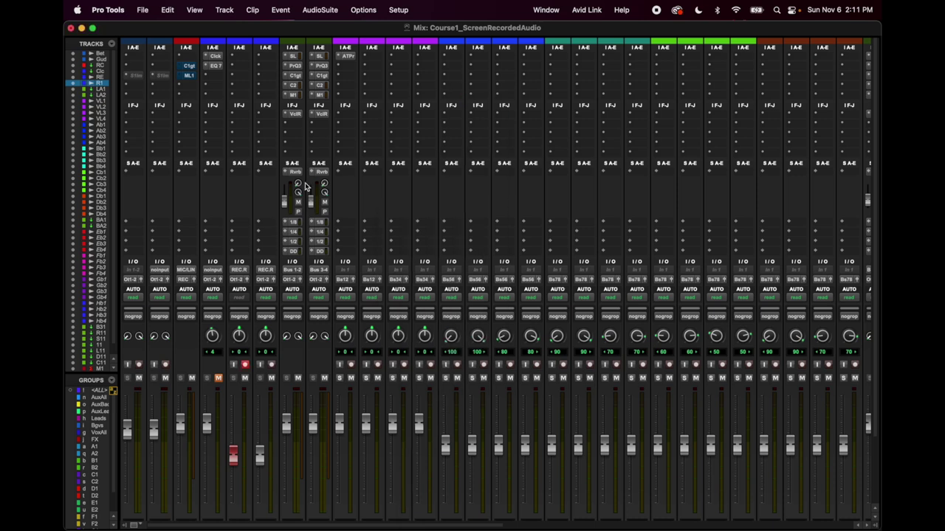
- Return to the Edit window and review the Transport display options
left_click(192, 4)
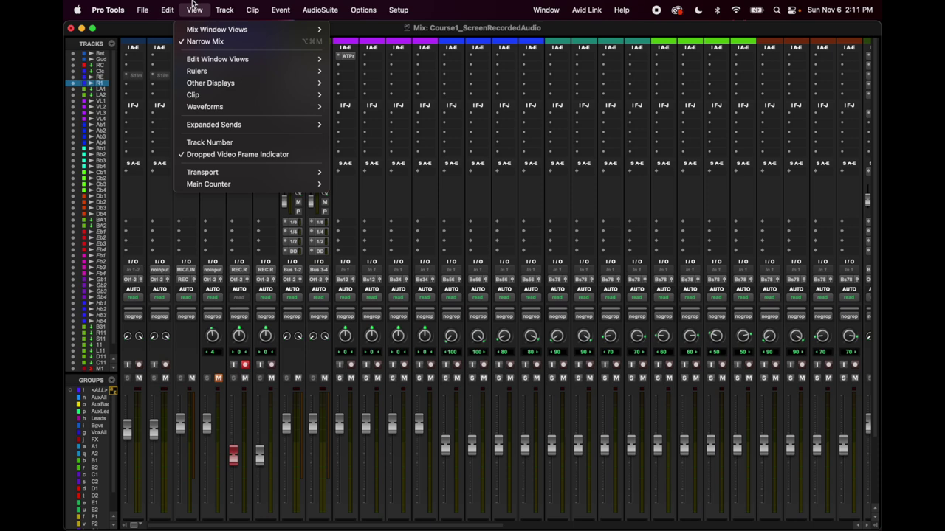
mouse_move(300, 174)
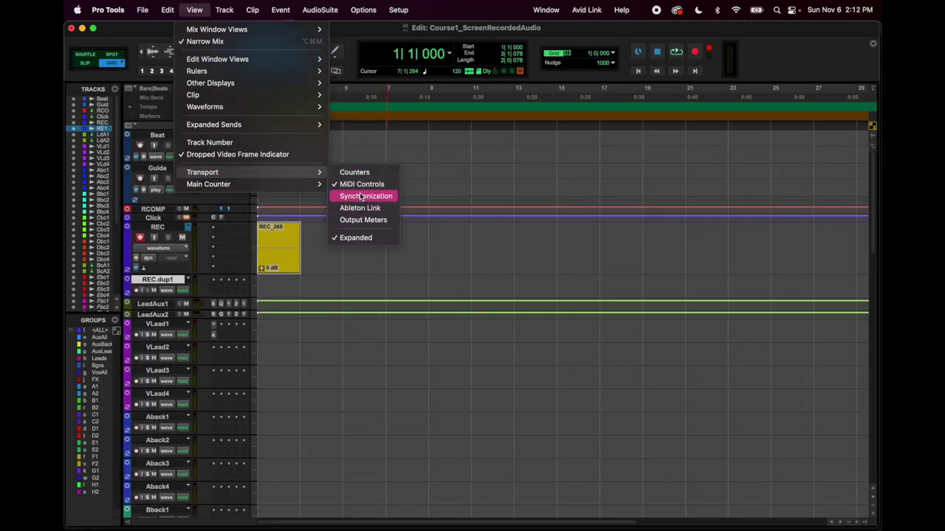
left_click(224, 10)
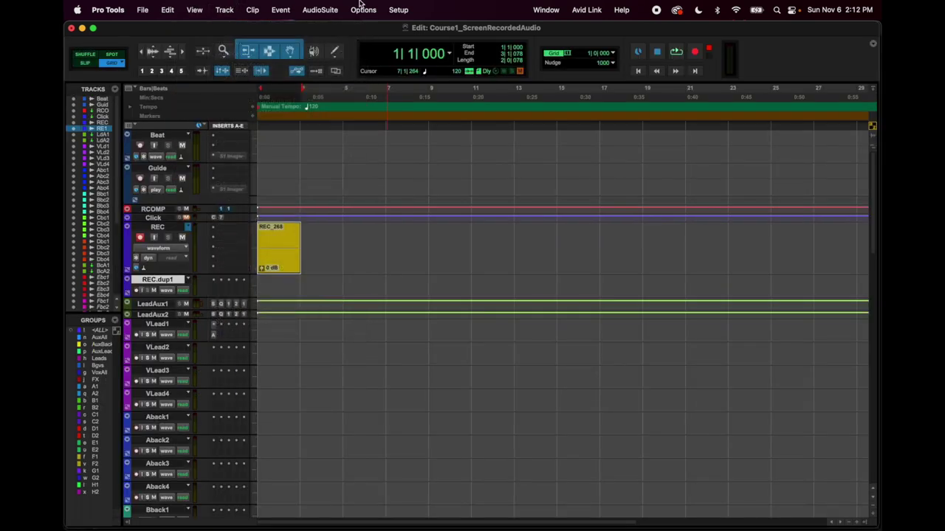
- Show the Transport window and move it beside the REC clip in the middle of the Edit window
key("super+1")
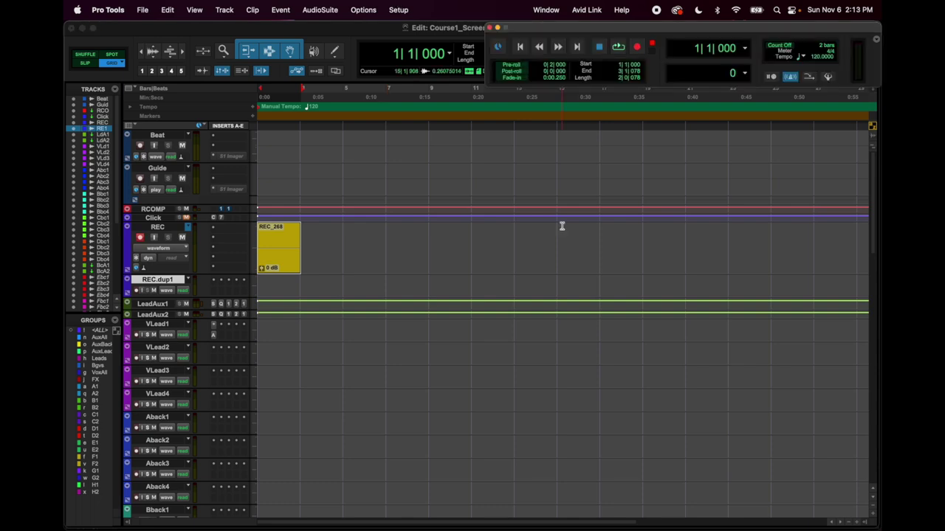
left_click(545, 10)
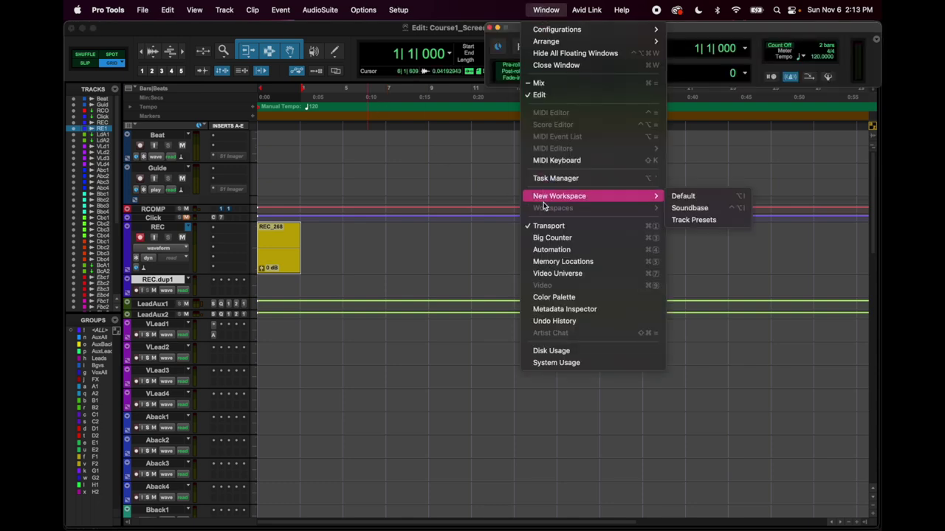
left_click(536, 6)
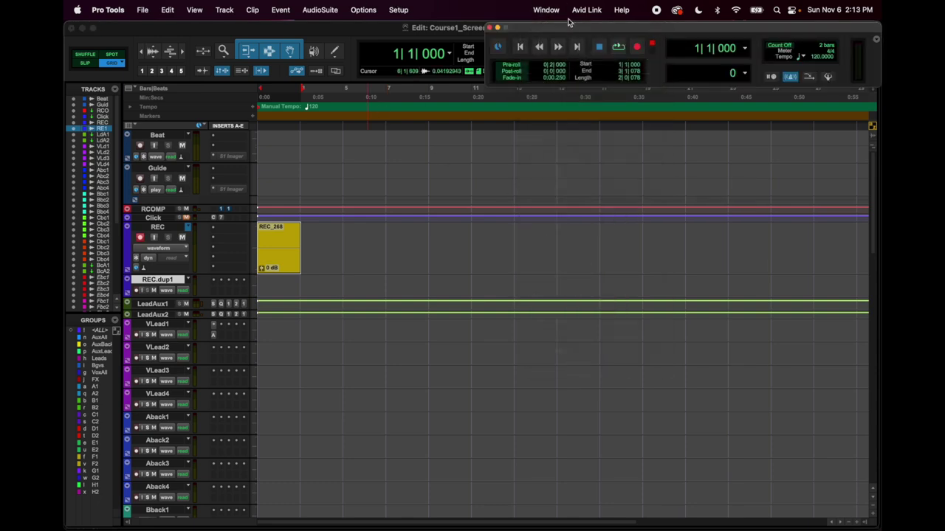
left_click_drag(573, 30, 460, 231)
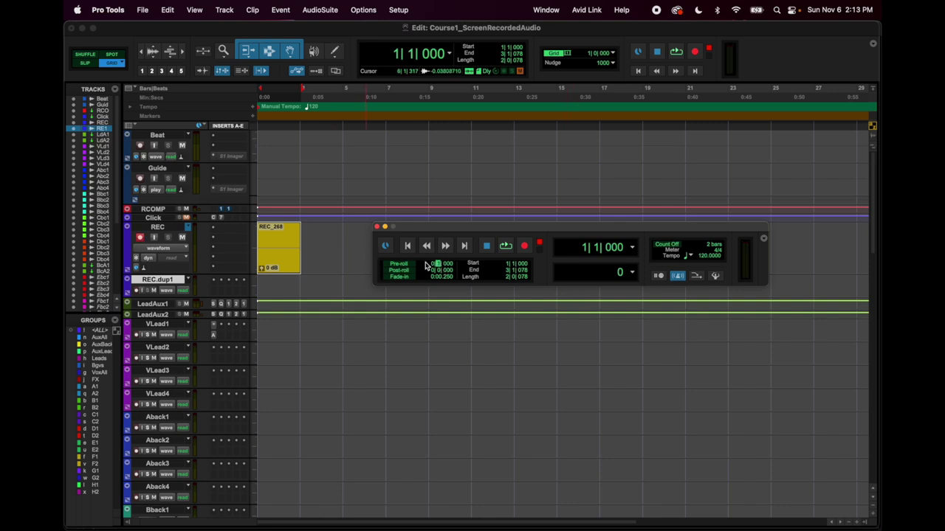
- Place the cursor at bar 5 on the REC track and audition playback without pre-roll
left_click(341, 236)
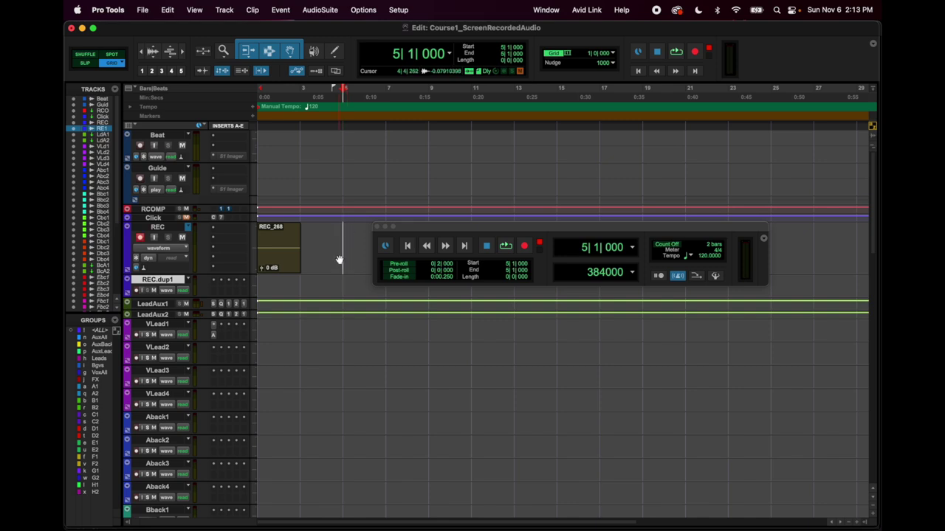
key("space")
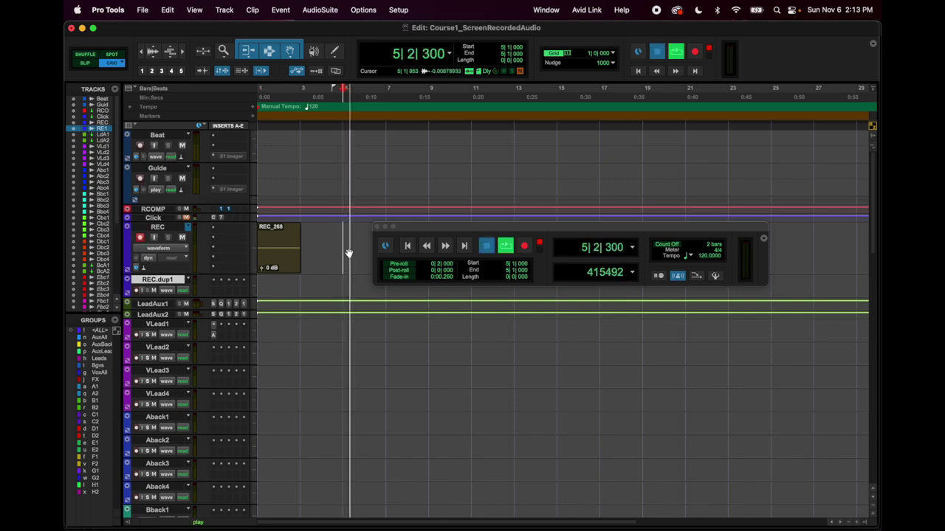
key("space")
- Audition playback from bar 5 with pre-roll turned on, and turn pre-roll off with the cursor at bar 4
left_click(398, 268)
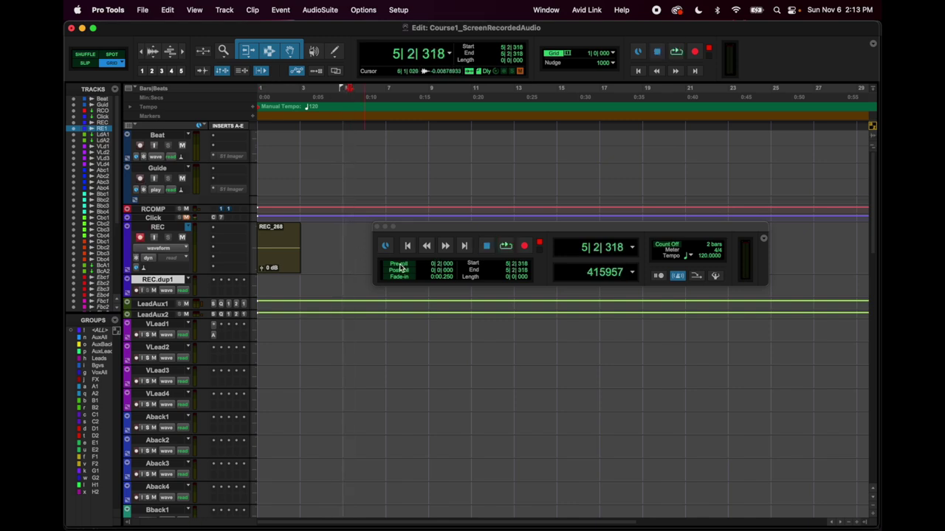
left_click(338, 239)
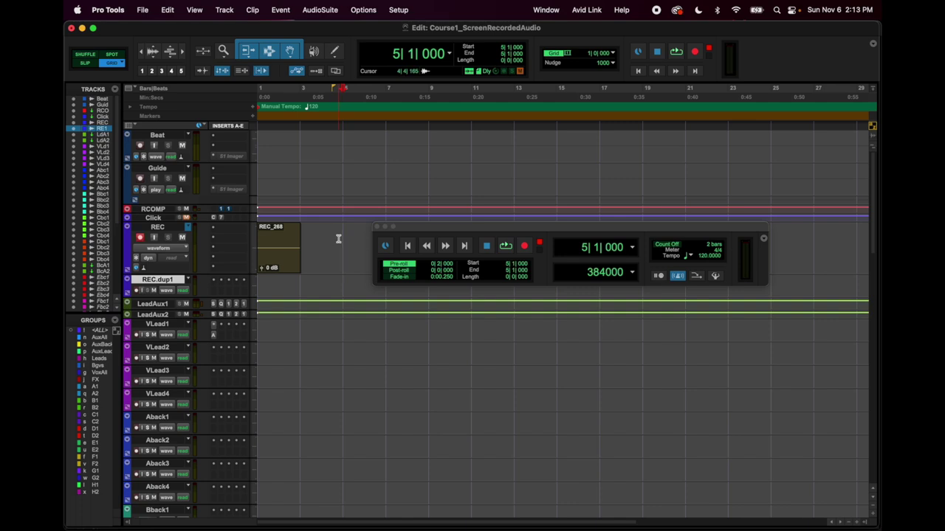
key("space")
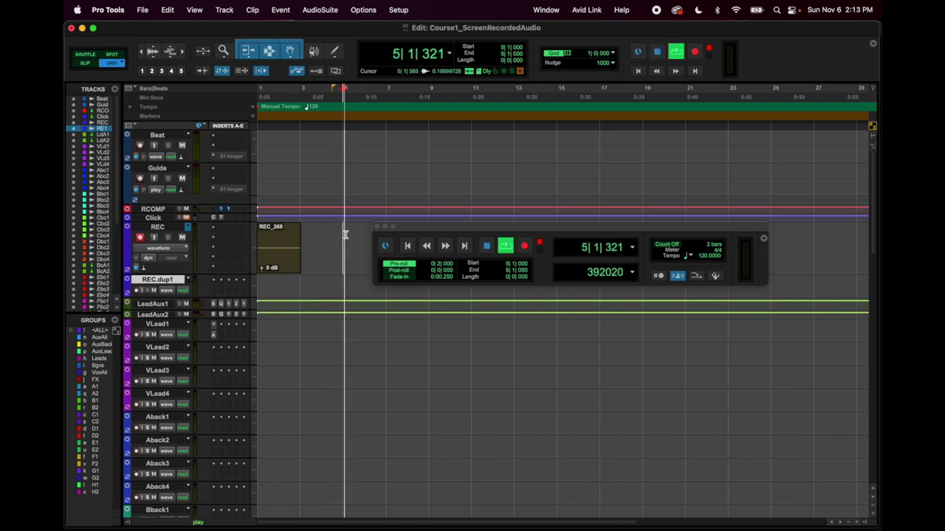
key("space")
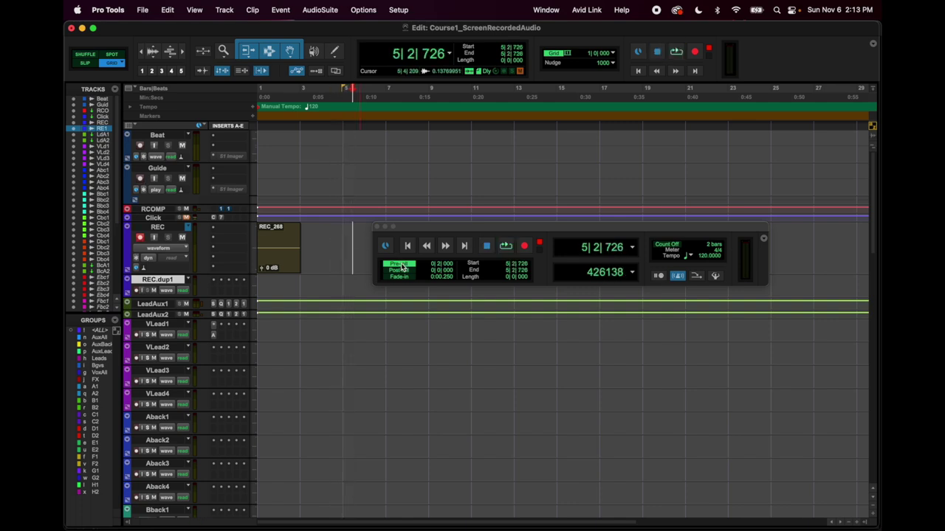
left_click(330, 240)
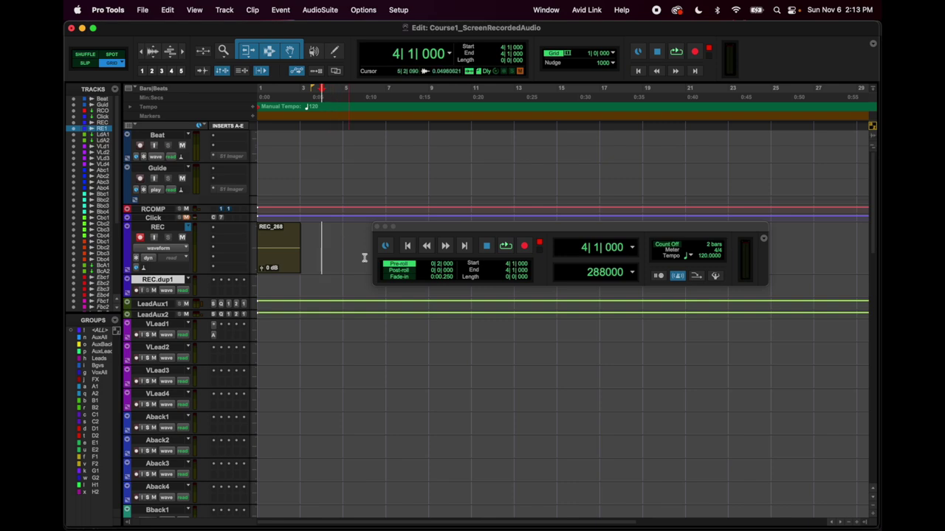
left_click(399, 267)
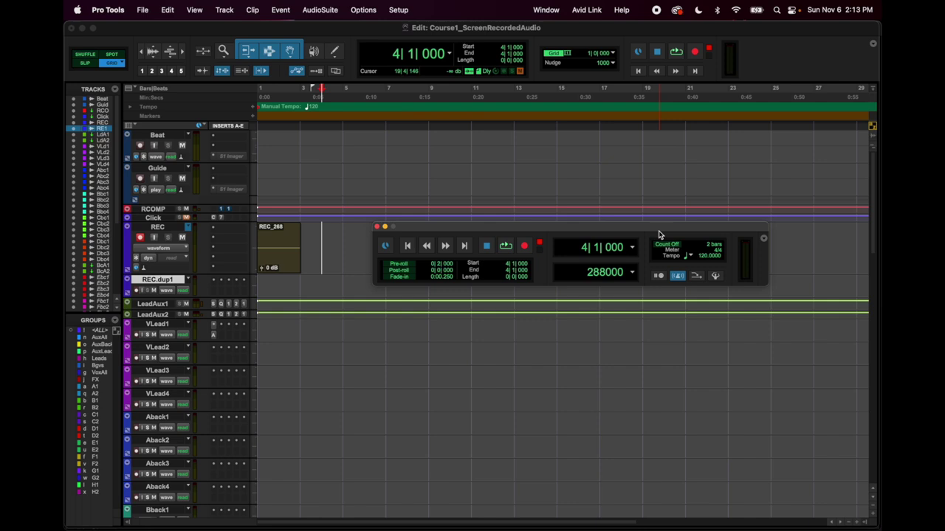
- Move the Transport window up above the REC track and hide its counters
left_click_drag(658, 228, 646, 152)
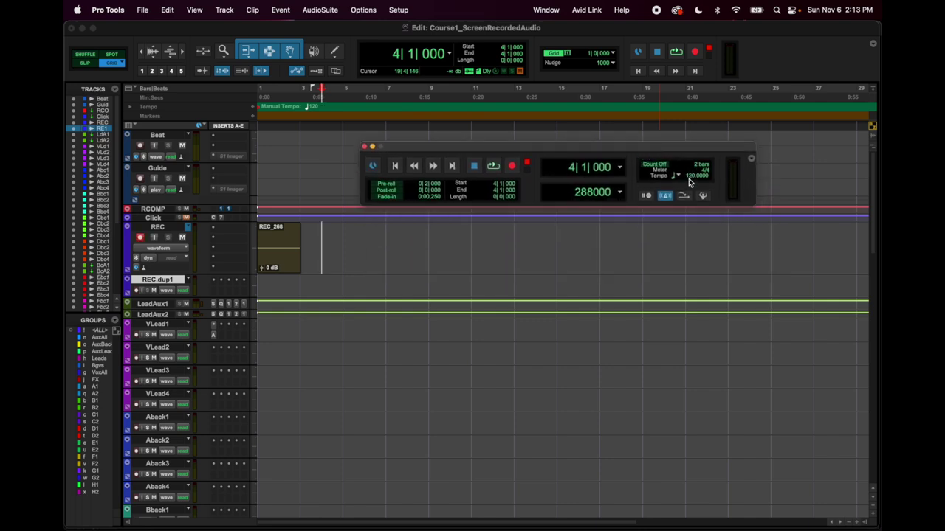
left_click(693, 177)
left_click(168, 10)
mouse_move(189, 6)
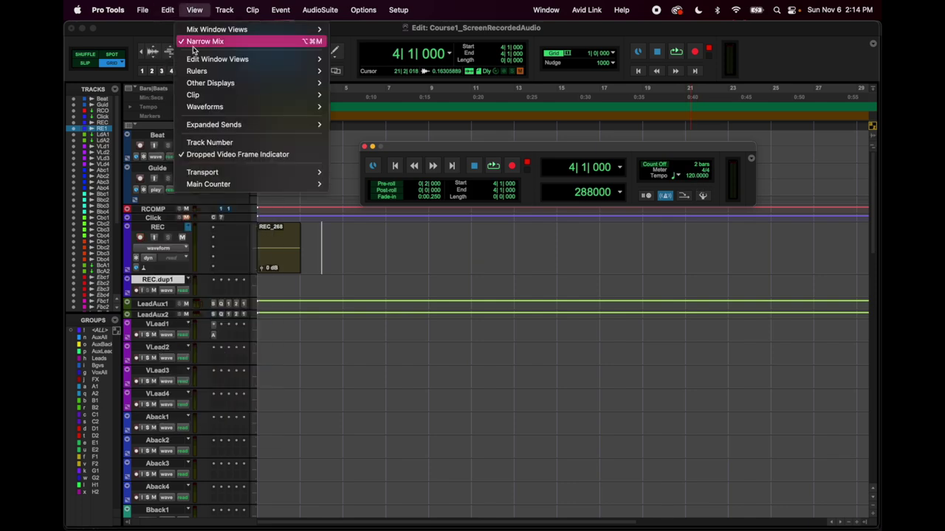
mouse_move(220, 176)
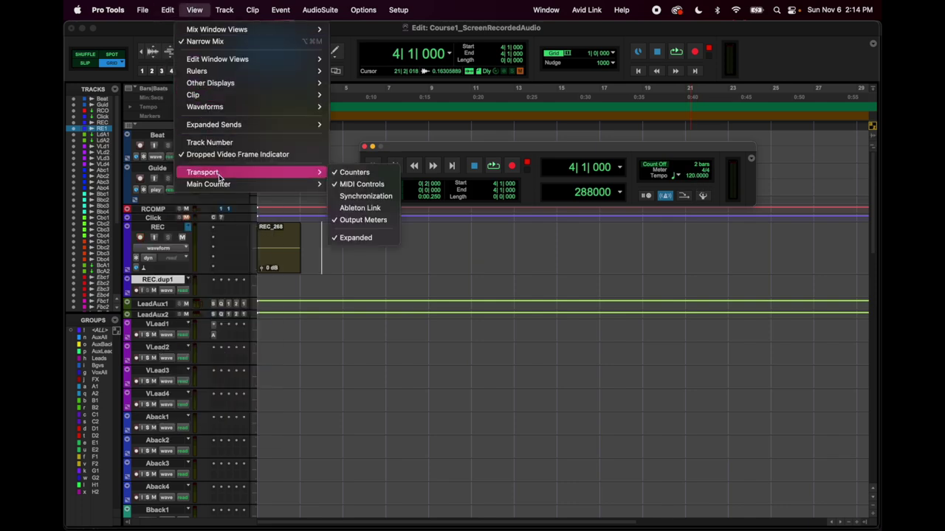
left_click(353, 173)
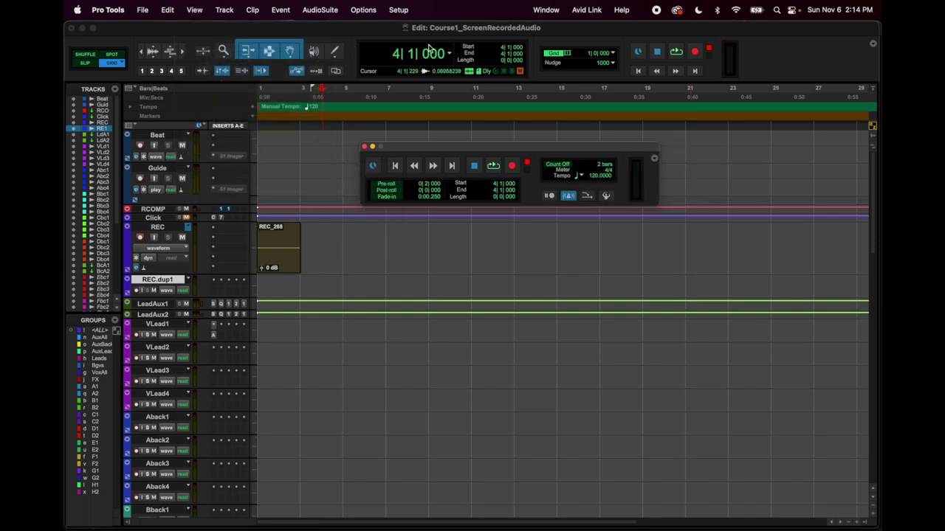
- Switch the main counter to Min:Secs
left_click(194, 9)
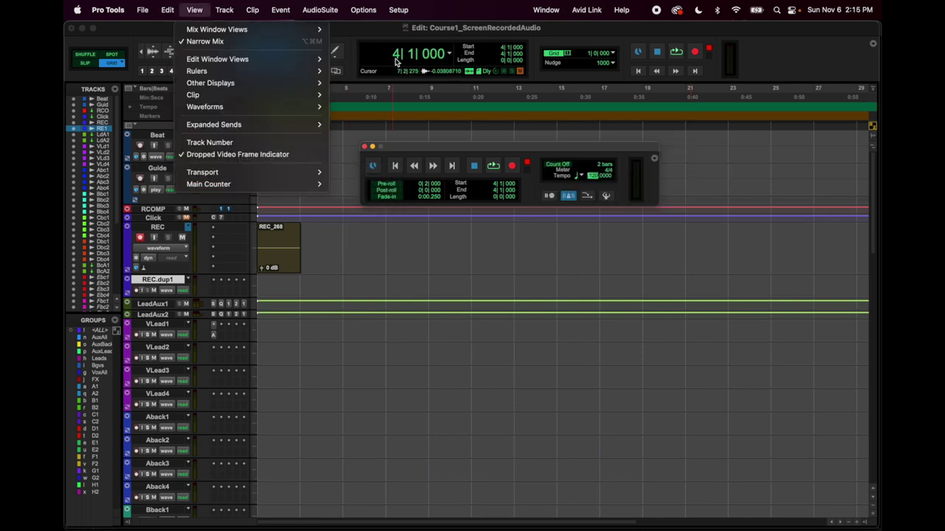
mouse_move(278, 175)
mouse_move(304, 184)
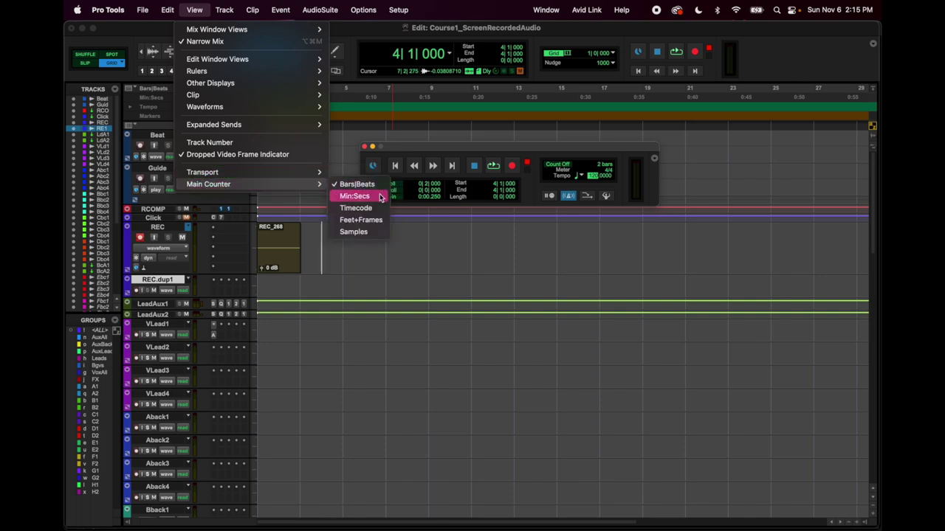
left_click(355, 196)
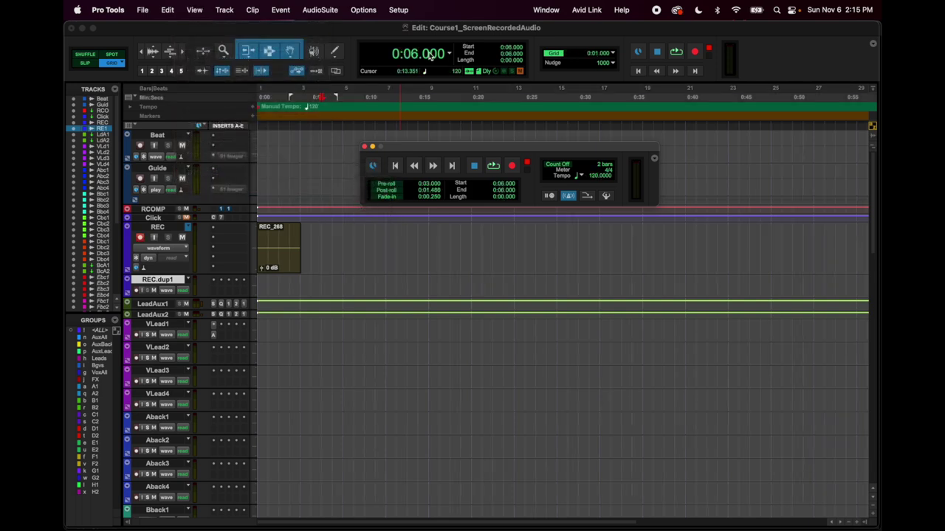
- Set the main counter to Bars|Beats and select bars 5 to 7 on the REC track
left_click(195, 9)
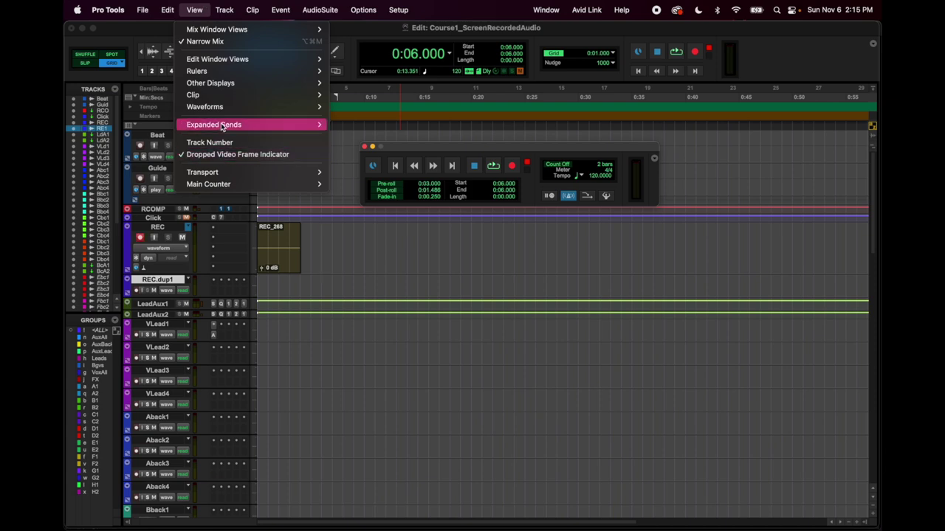
mouse_move(218, 183)
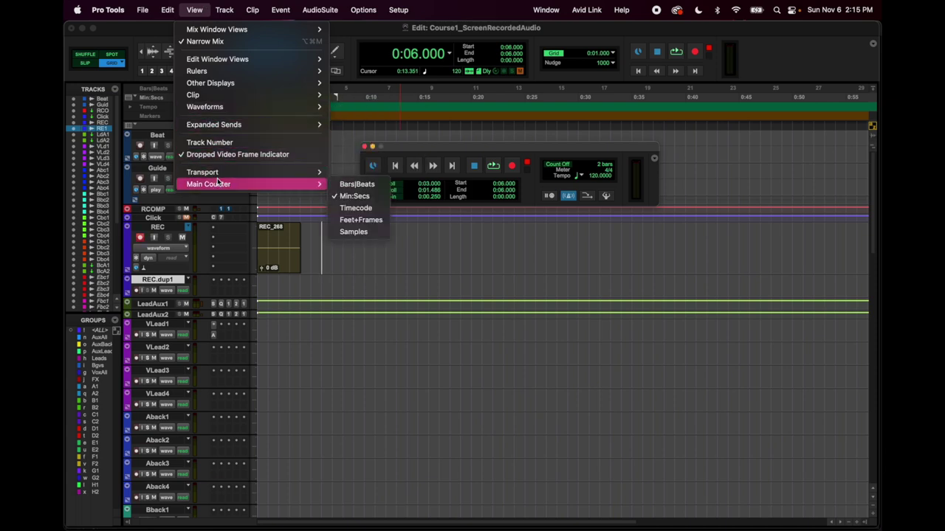
left_click(371, 186)
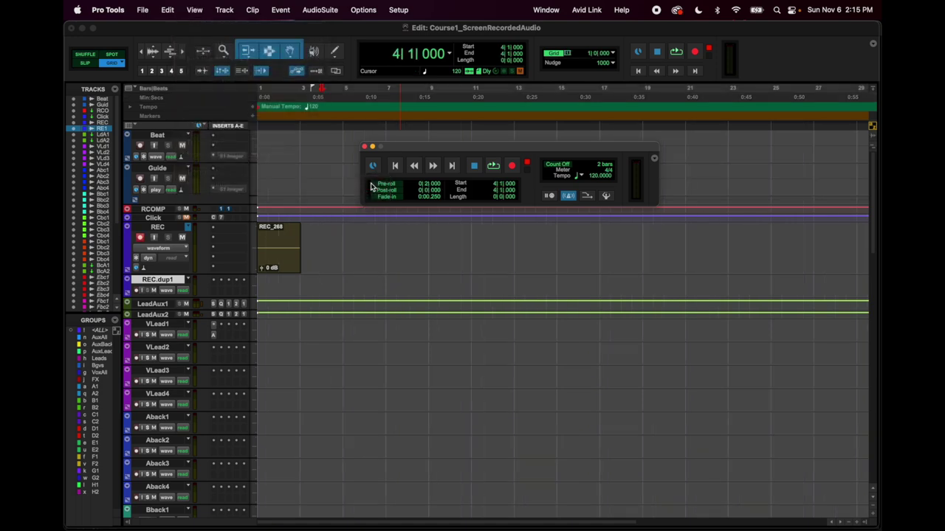
left_click_drag(343, 248, 385, 248)
- Change the main counter to Min:Secs and select from 0:08 to 0:15 on the REC track
left_click(194, 10)
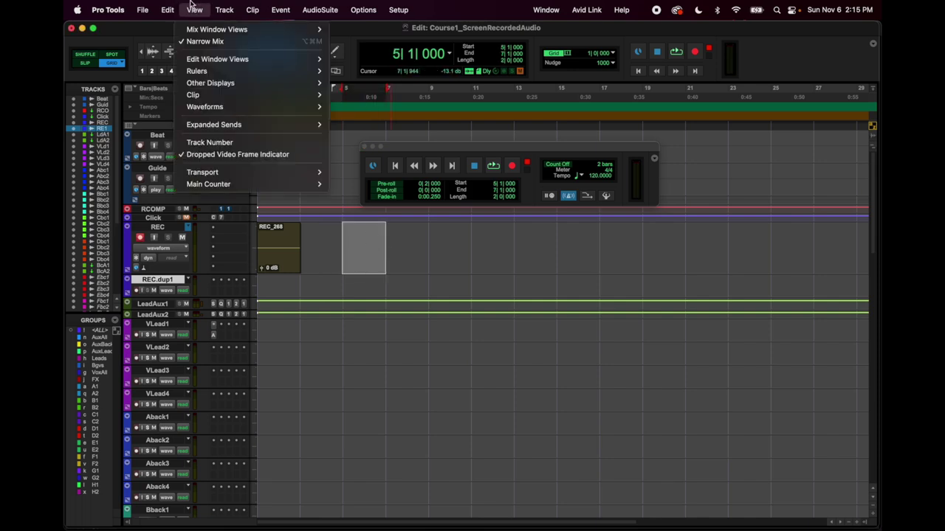
mouse_move(244, 184)
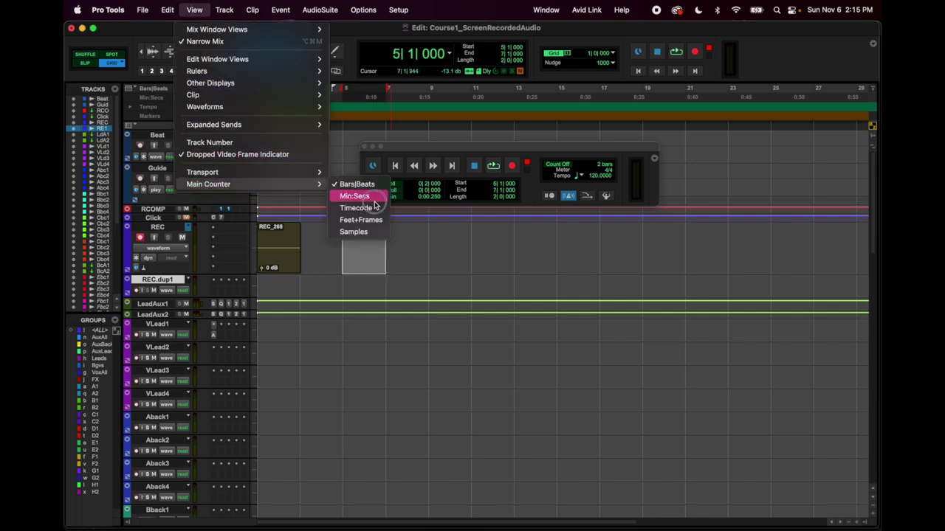
left_click(356, 197)
left_click_drag(347, 246, 421, 242)
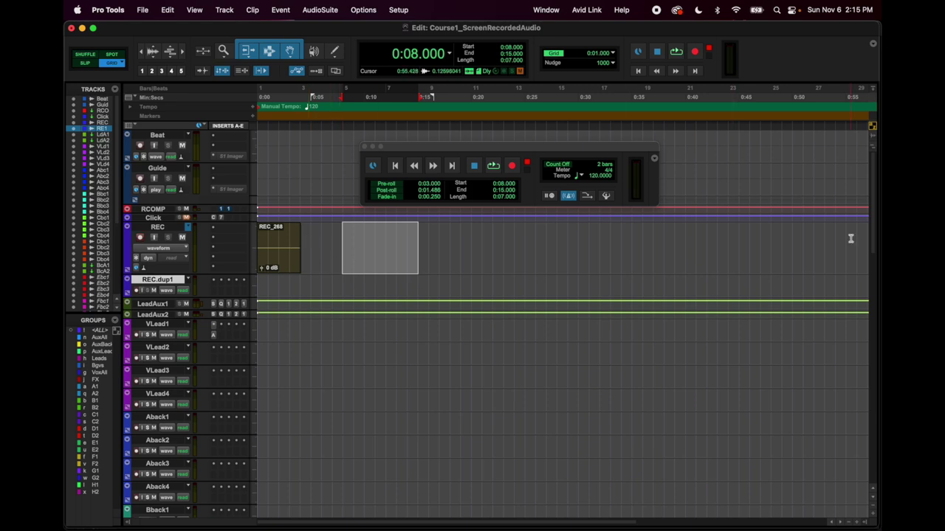
- Restore the main counter to Bars|Beats
left_click(168, 9)
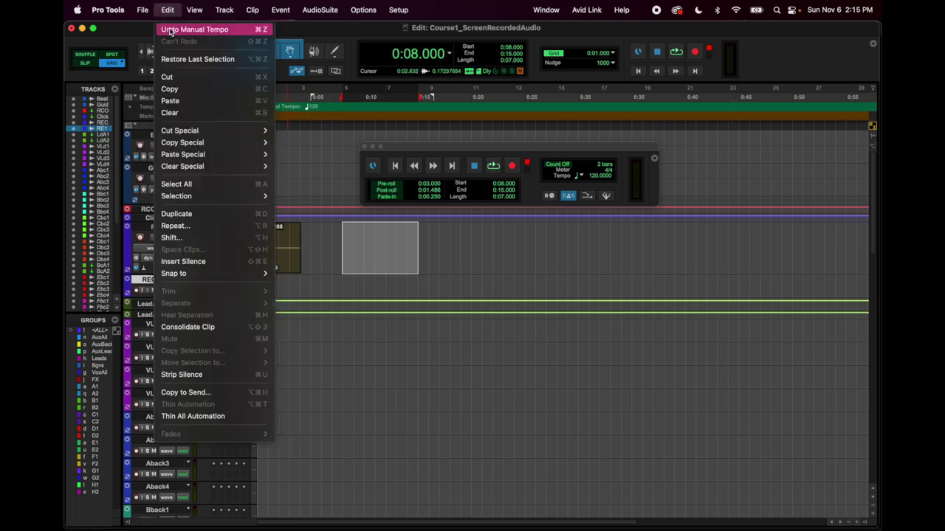
mouse_move(194, 8)
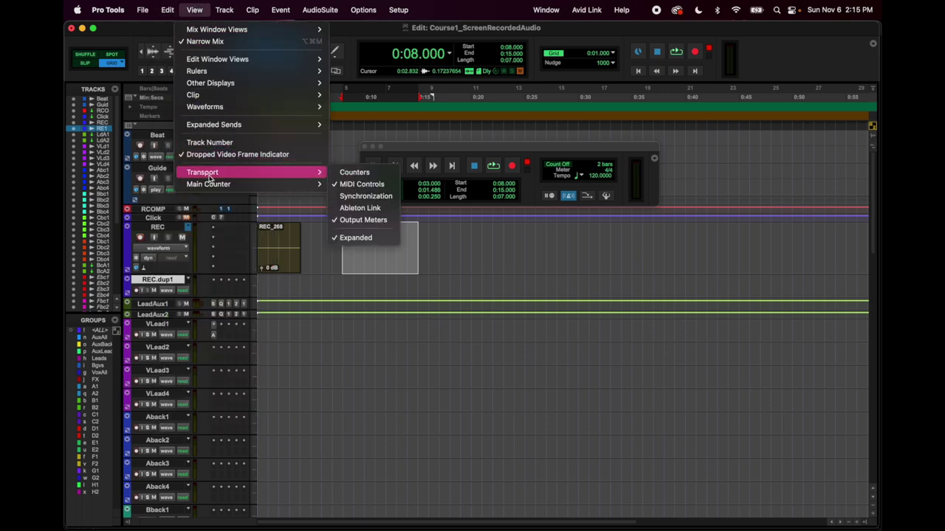
mouse_move(239, 186)
left_click(355, 184)
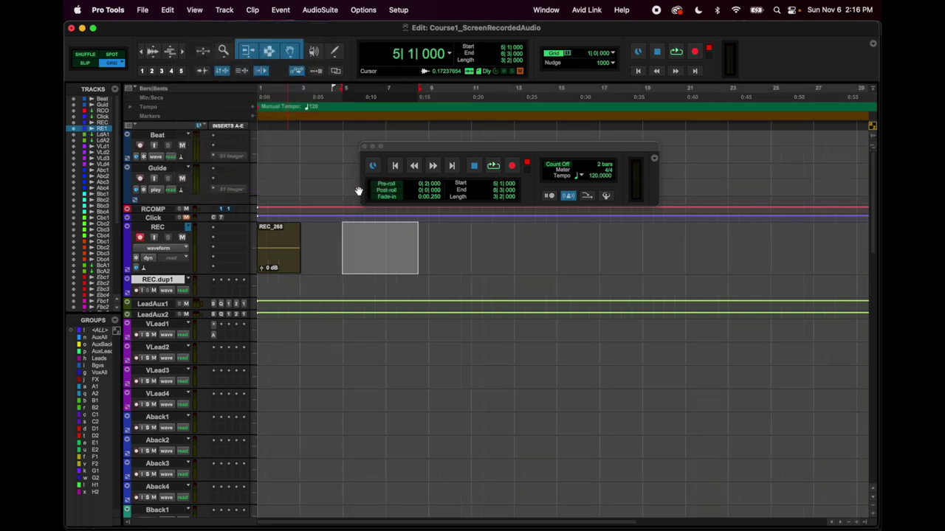
- Select the REC_268 clip and place a copy of it at bar 13 on the REC track
left_click(344, 247)
left_click(302, 240)
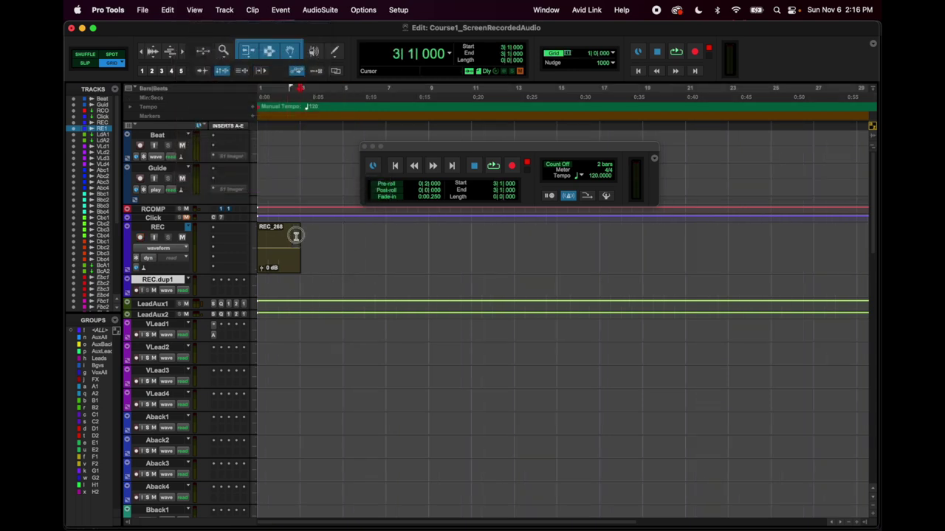
left_click(292, 236)
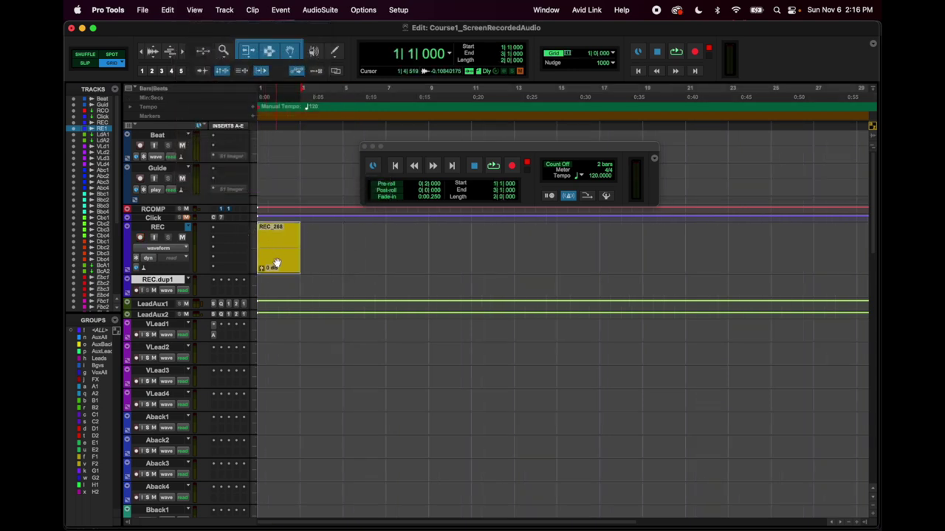
mouse_move(274, 263)
left_mouse_down()
mouse_move(546, 244)
mouse_move(273, 260)
left_mouse_up()
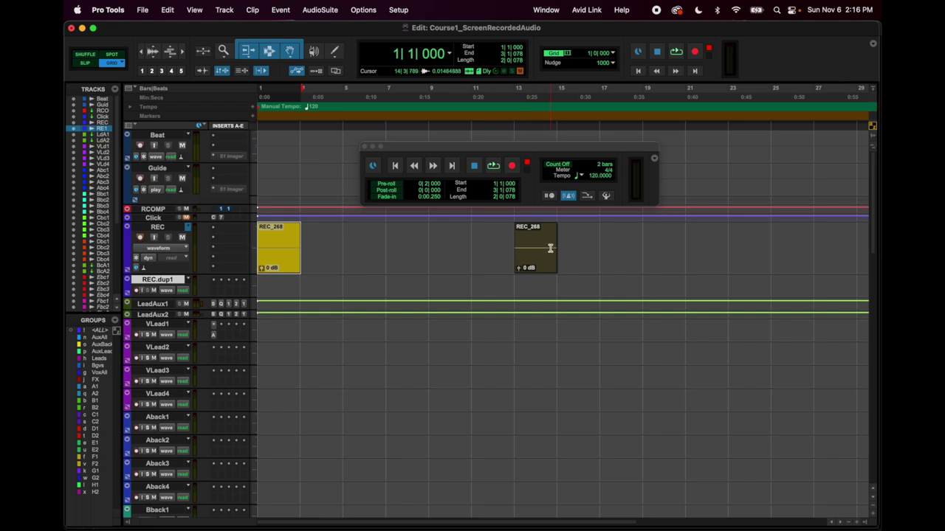
left_click(194, 10)
mouse_move(208, 188)
mouse_move(225, 8)
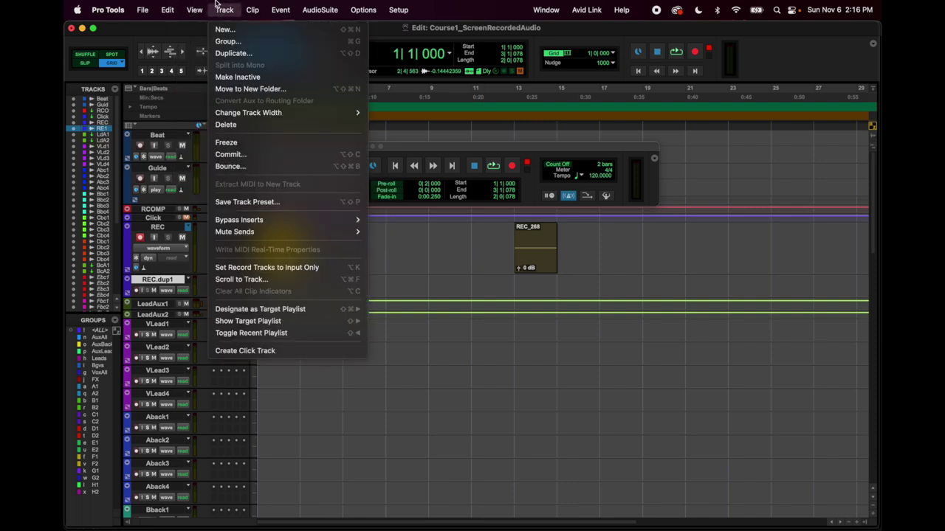
left_click(254, 32)
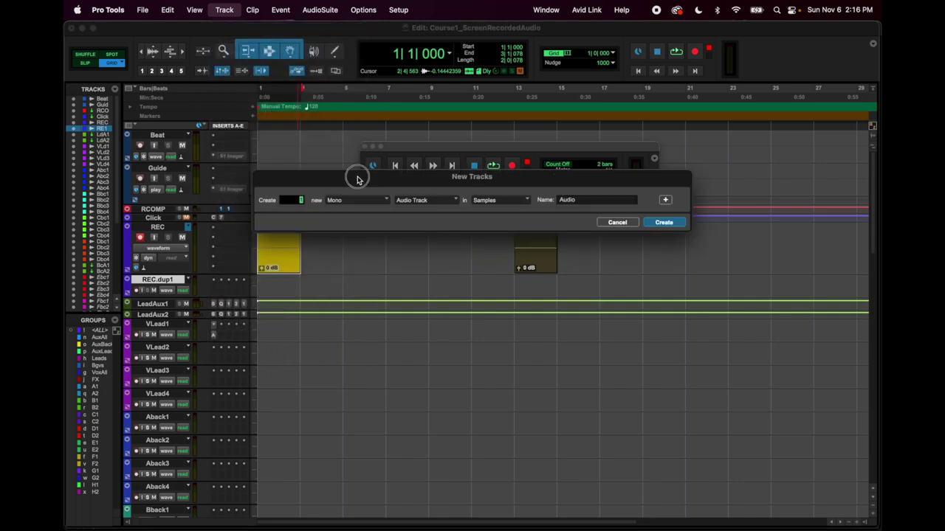
left_click_drag(358, 181, 393, 262)
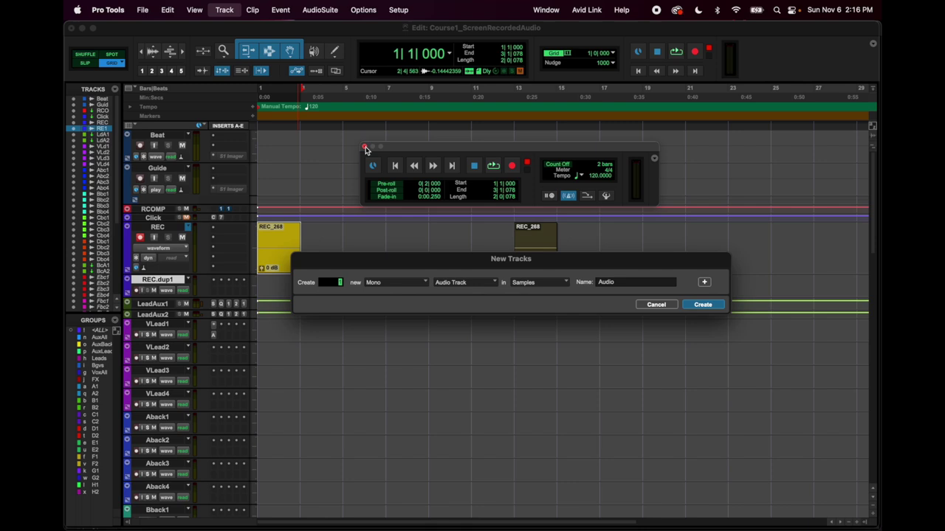
left_click(654, 305)
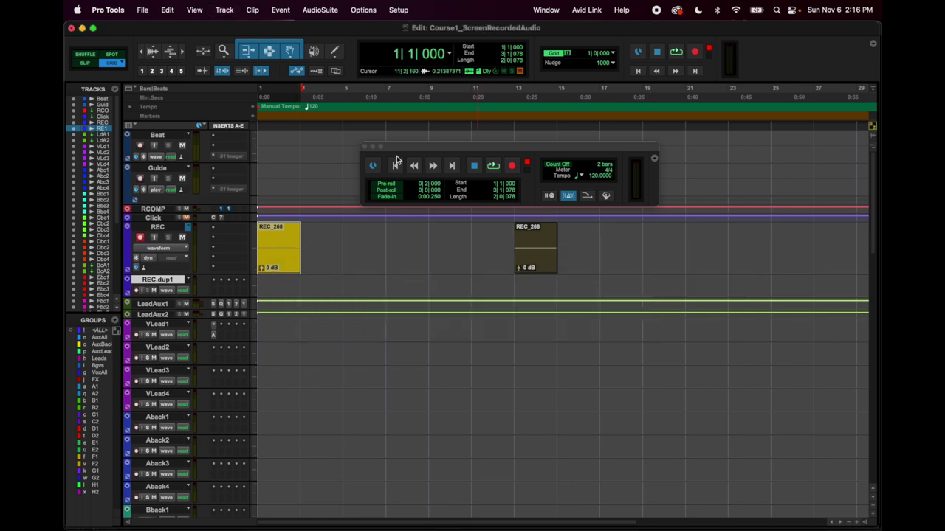
- Close the Transport window and create two new mono audio tracks in samples, using two separate track entries
left_click(367, 148)
left_click(194, 9)
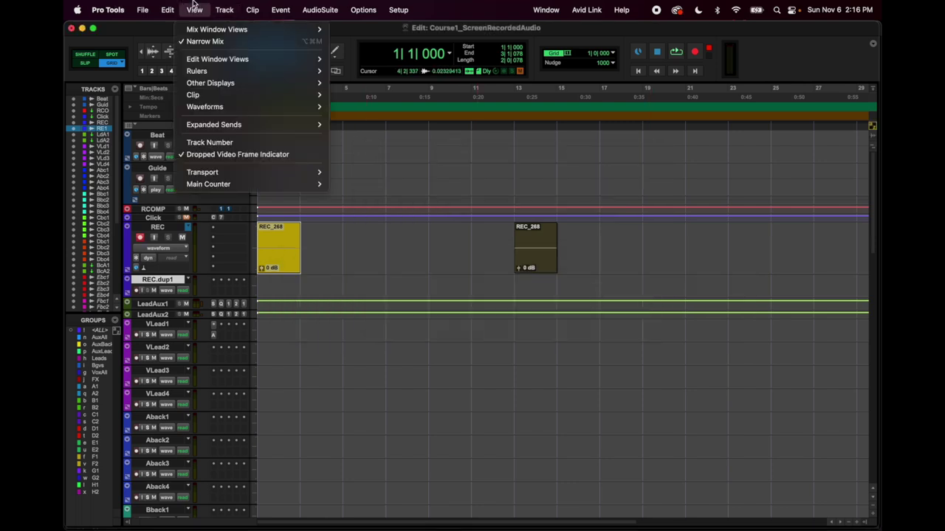
left_click(225, 30)
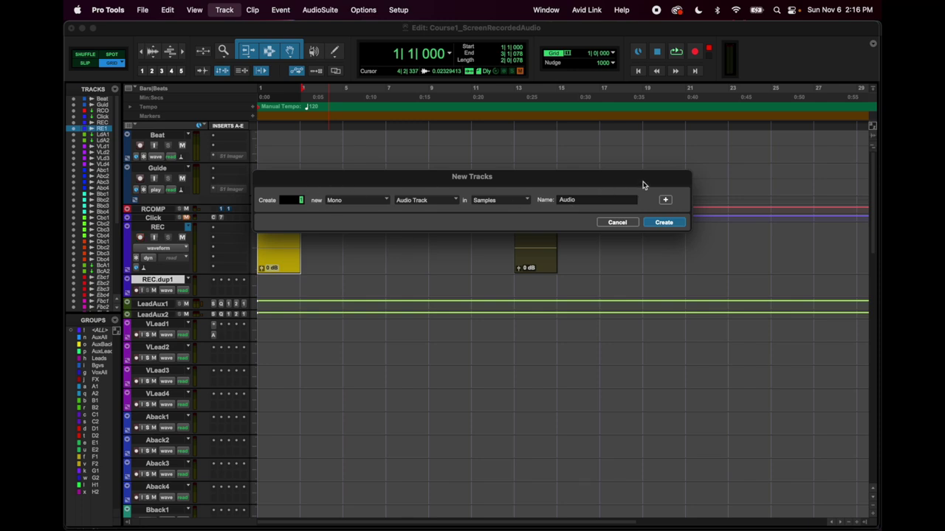
left_click_drag(642, 181, 662, 160)
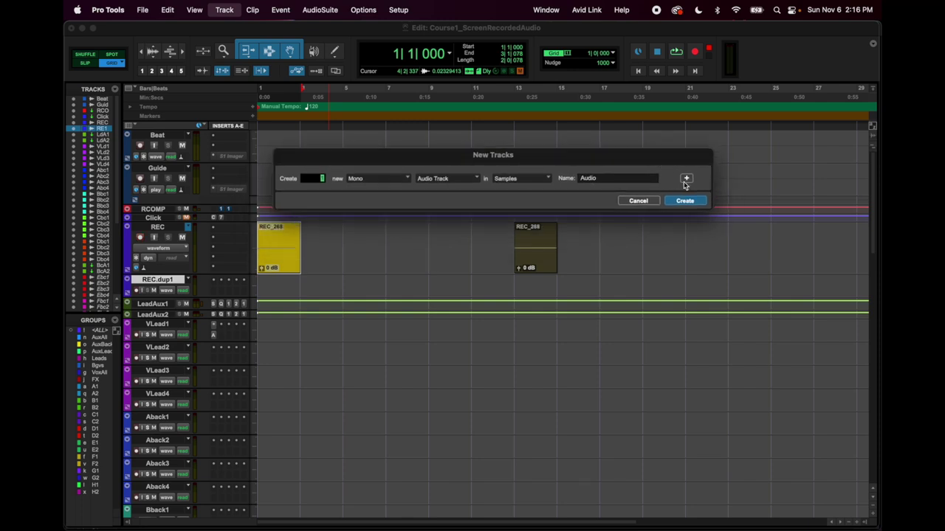
left_click(684, 179)
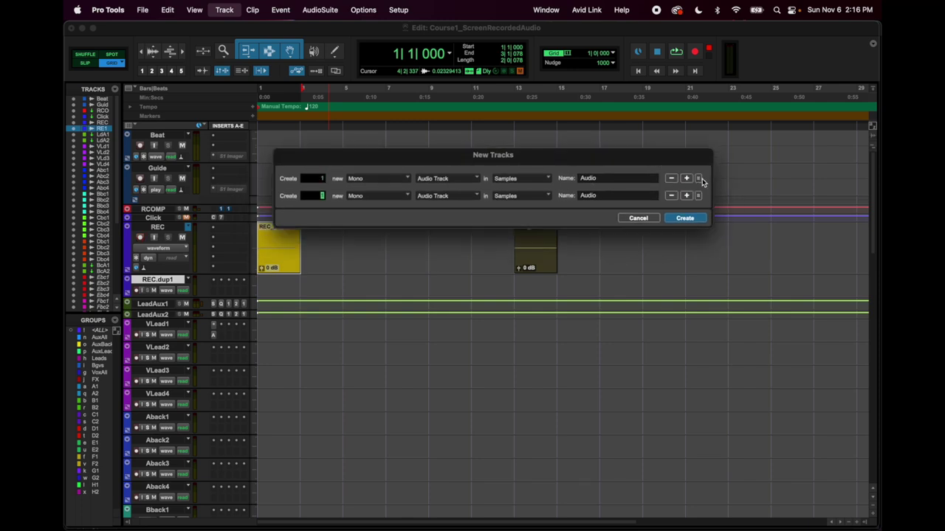
mouse_move(700, 182)
left_mouse_down()
mouse_move(705, 219)
mouse_move(688, 179)
left_mouse_up()
left_click(685, 218)
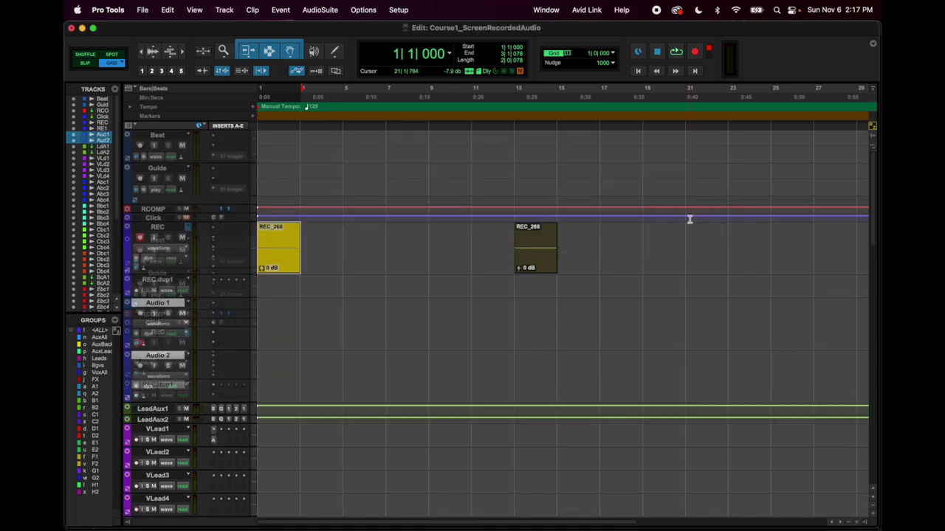
- Delete the Audio 1 and Audio 2 tracks
right_click(157, 306)
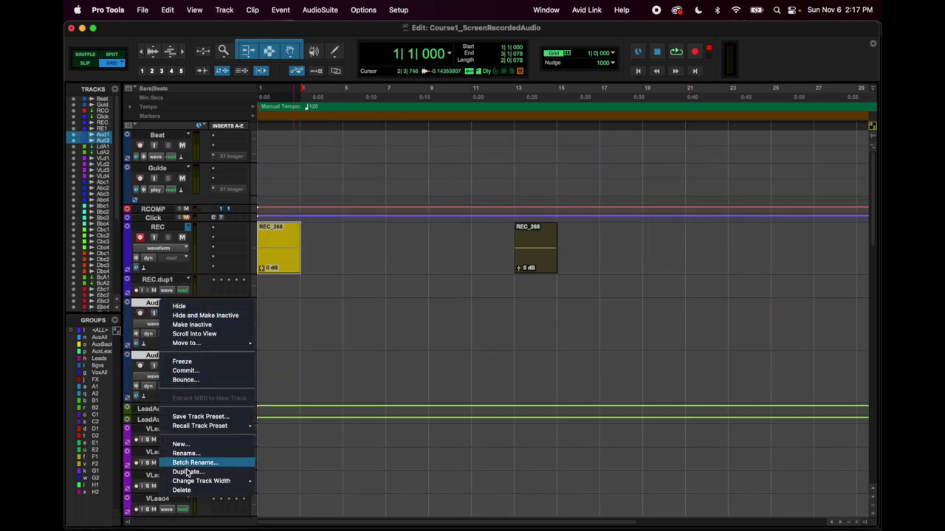
left_click(182, 491)
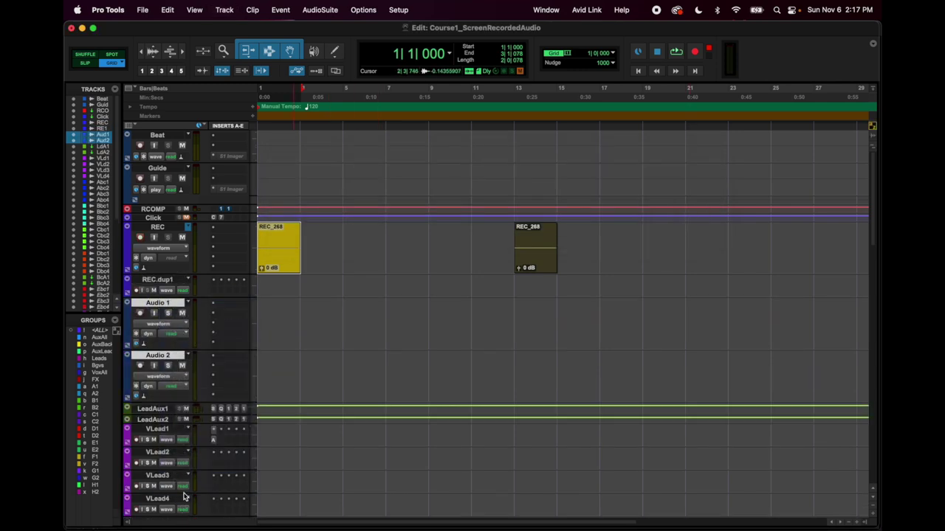
- Open the Create Group dialog to examine its track list, type and ID options, and cancel it without creating a group
left_click(193, 8)
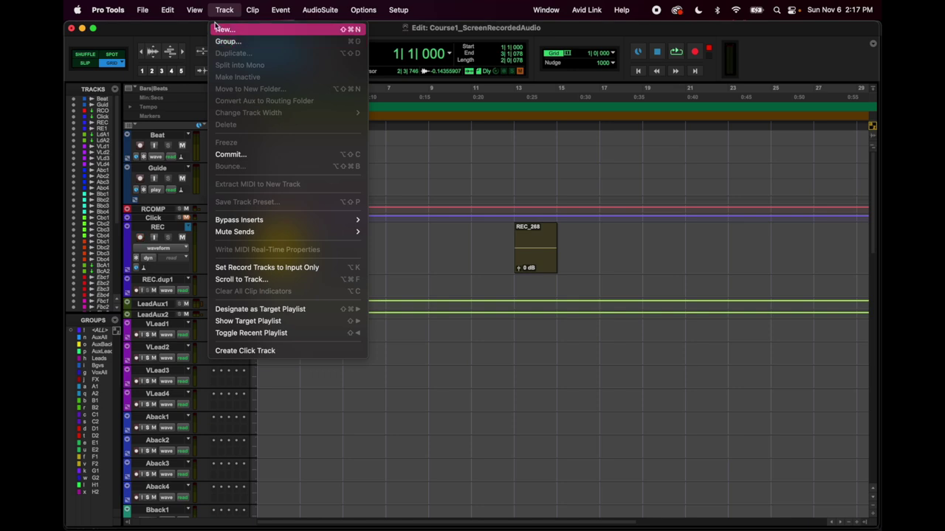
mouse_move(128, 3)
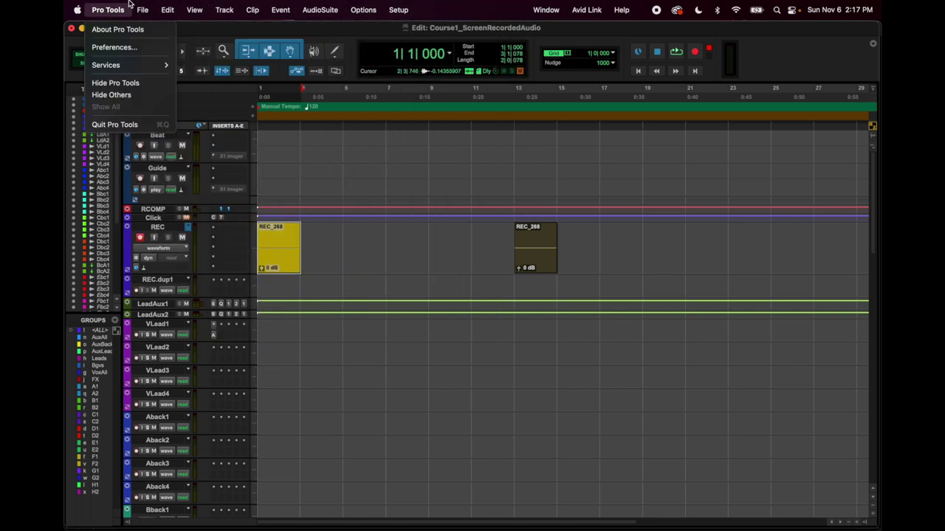
left_click(193, 9)
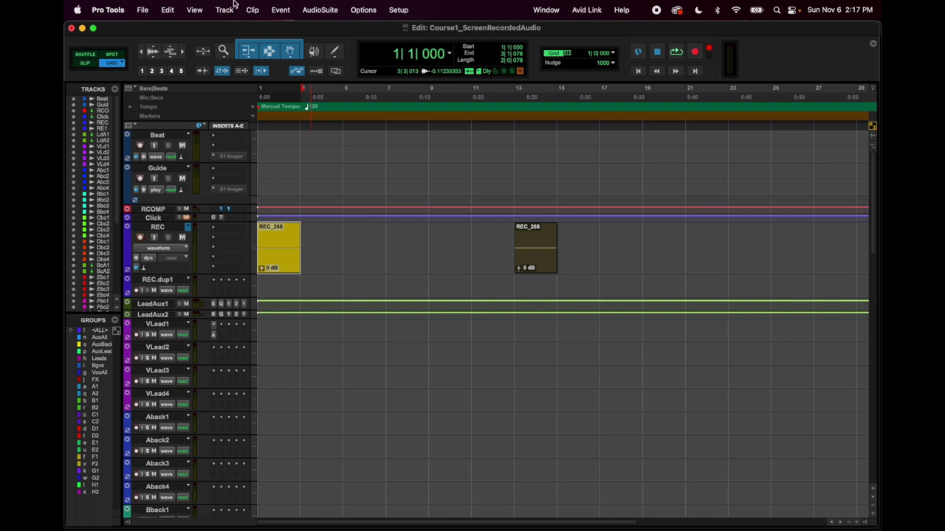
left_click(194, 9)
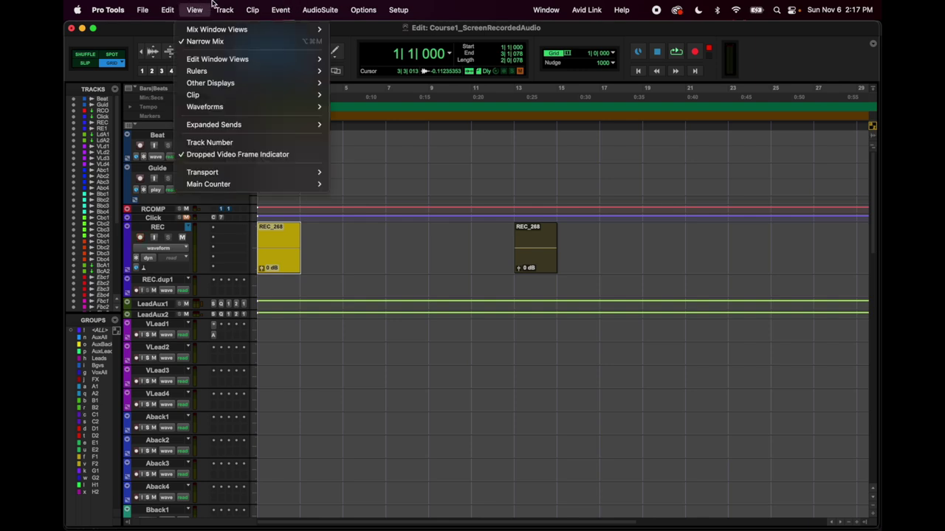
left_click(230, 45)
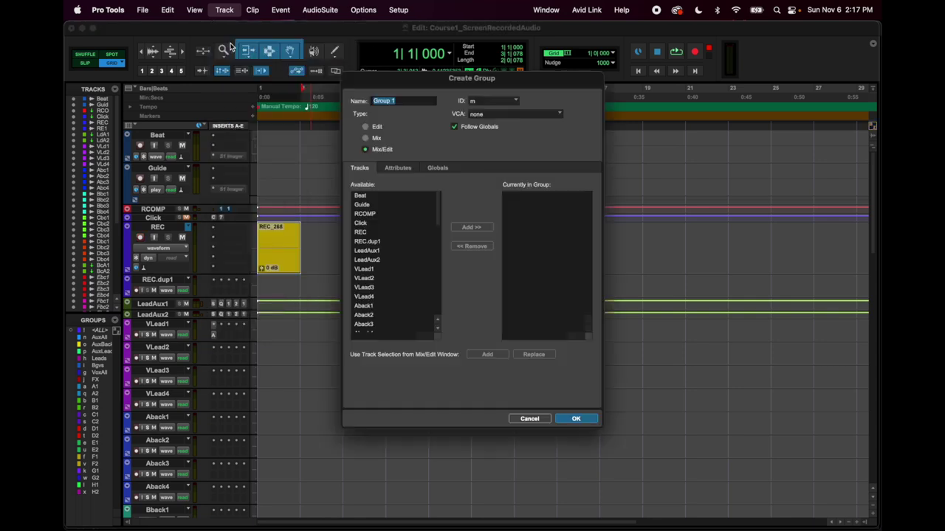
left_click_drag(464, 82, 432, 89)
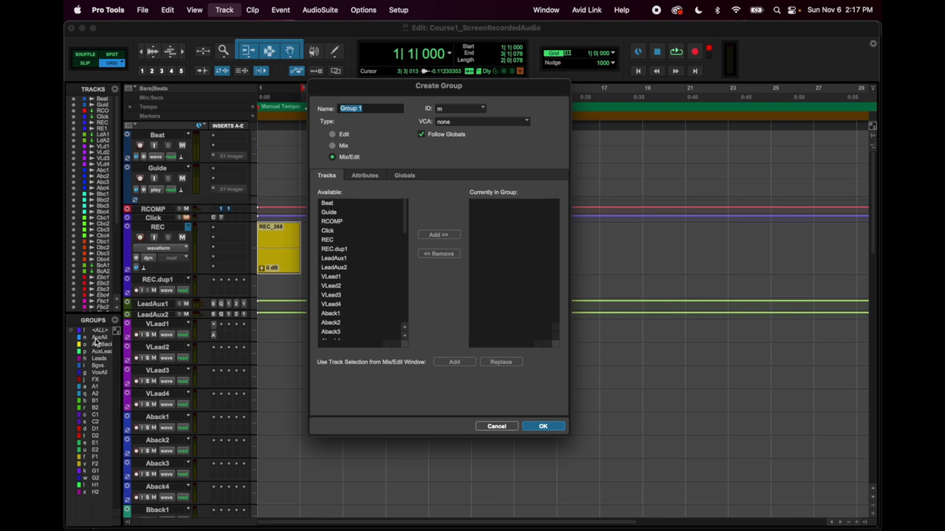
left_click(497, 425)
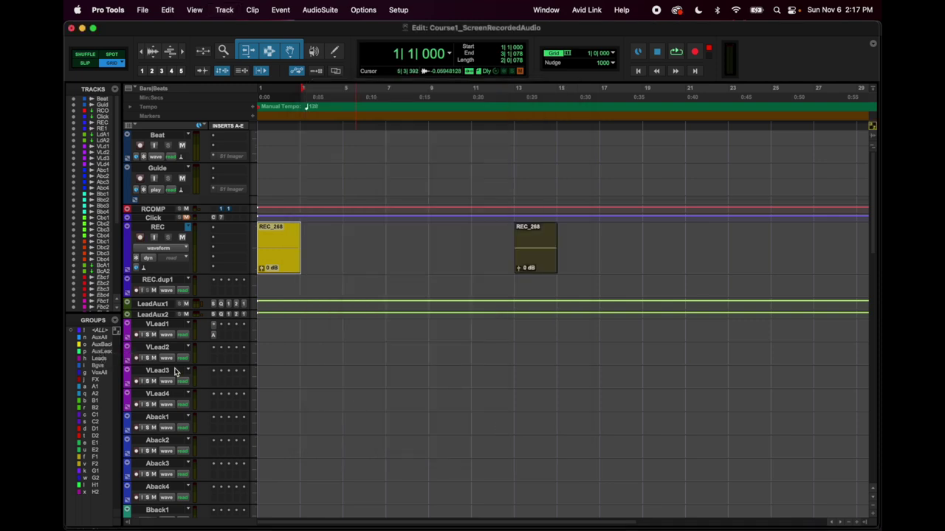
- Activate the AuxAll group, select the LeadAux1 track, and toggle its mute on and off to try the grouping
left_click(99, 338)
left_click(154, 304)
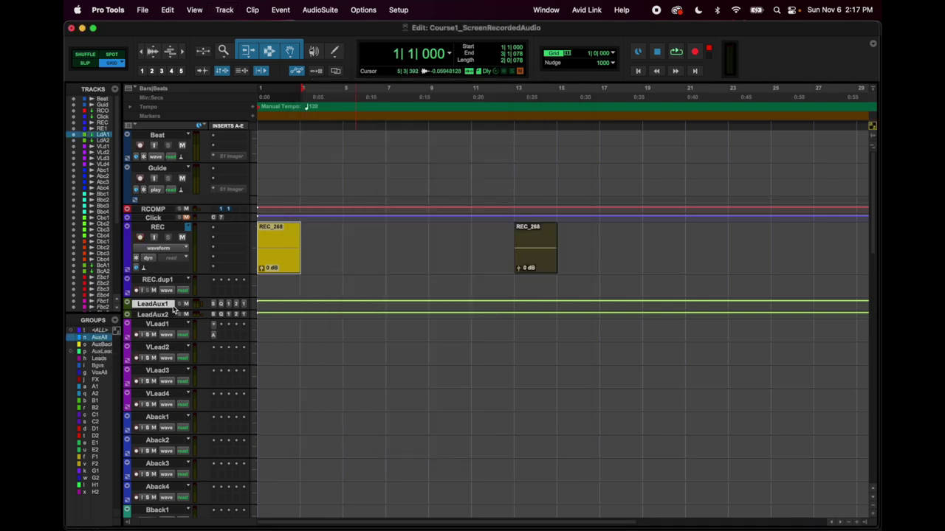
left_click(188, 306)
left_click(188, 306)
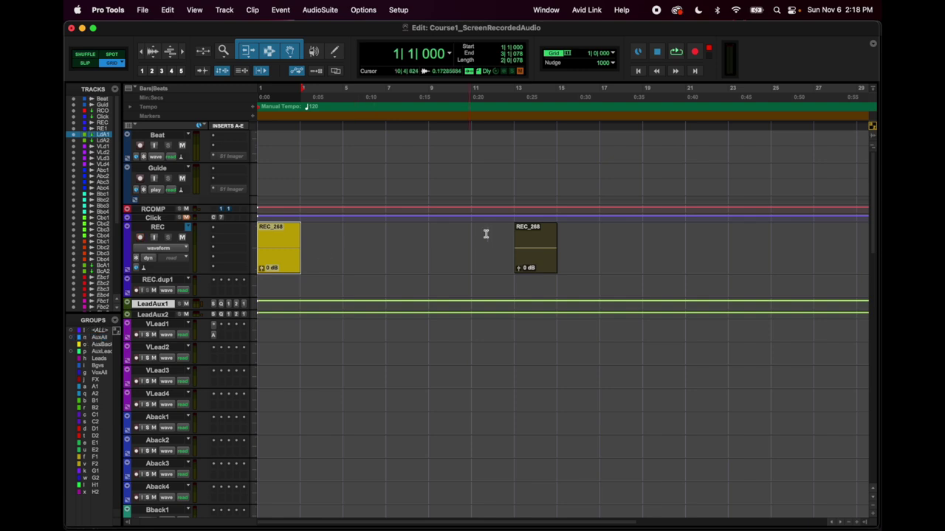
- Activate the Bgvs group so the background vocal tracks are linked
scroll(162, 414, "down", 3)
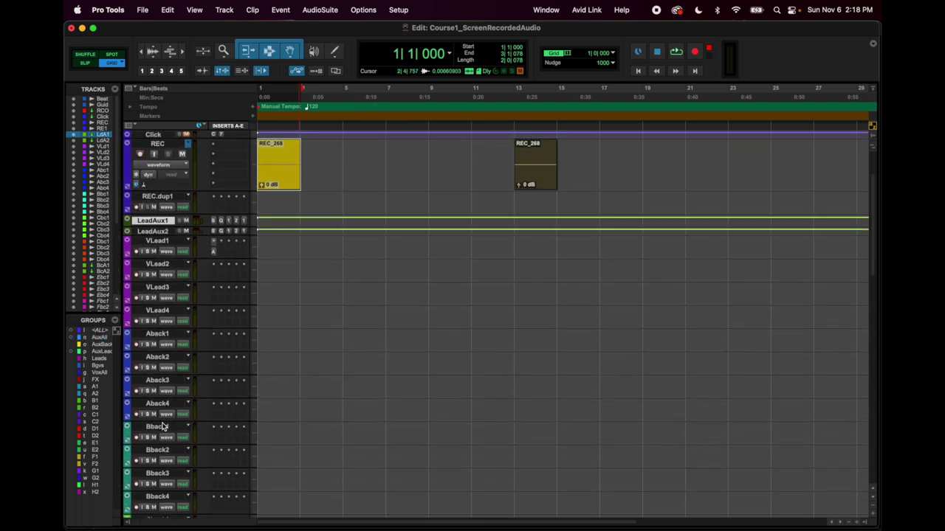
right_click(96, 366)
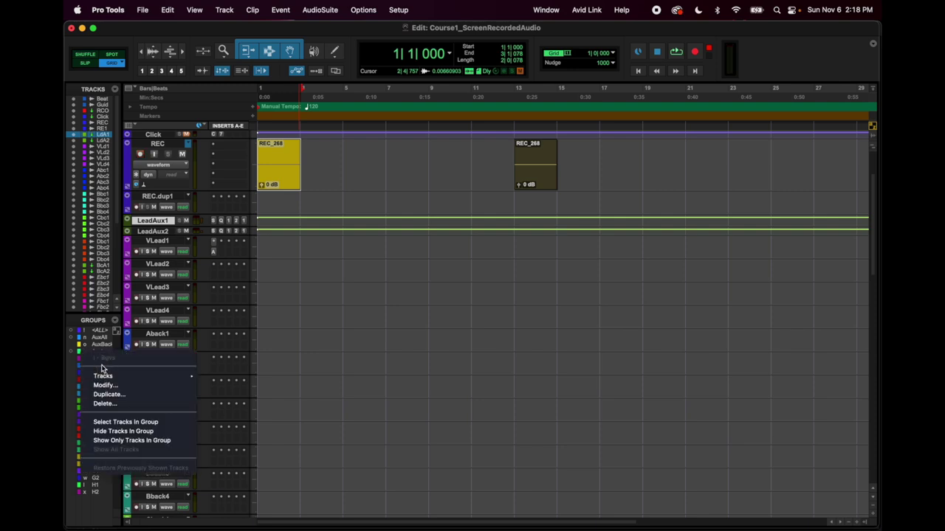
key("Escape")
left_click(101, 367)
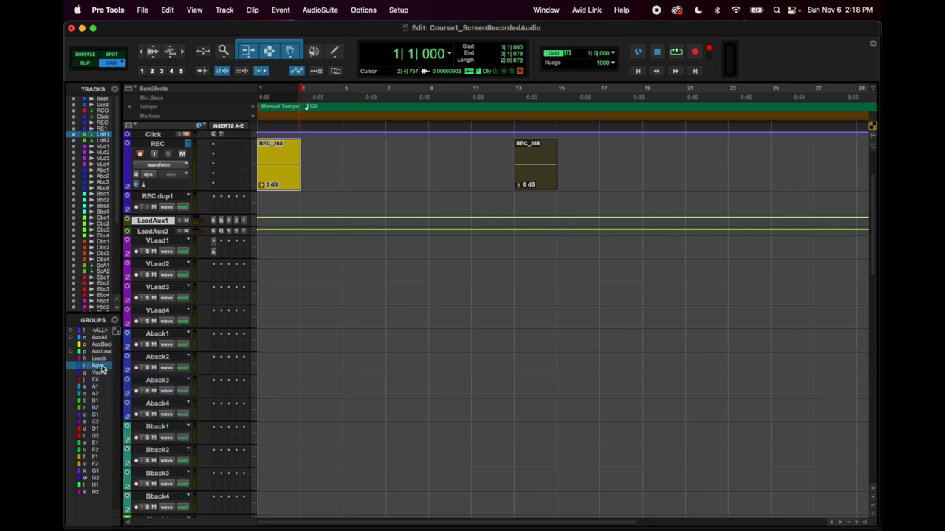
- Select bars 3 to 5 across the grouped background vocal tracks and view the Bgvs group's options
scroll(174, 341, "down", 2)
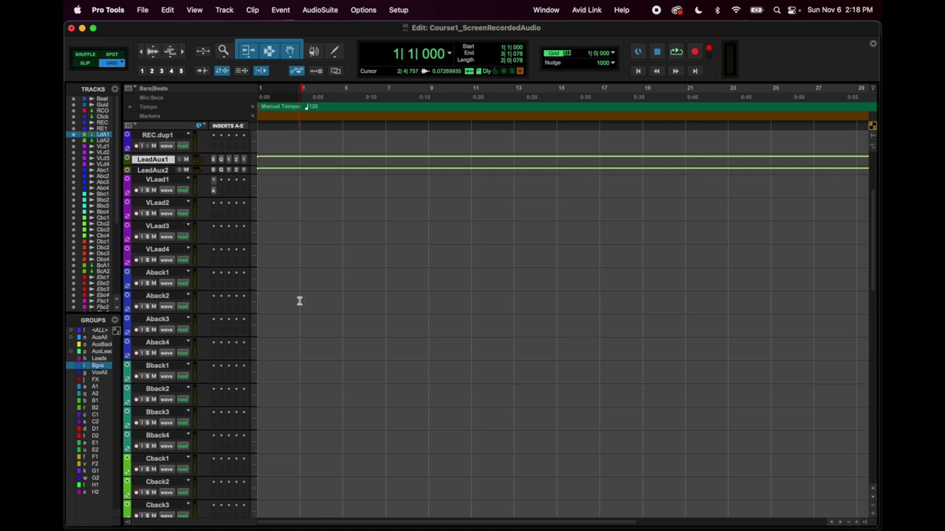
left_click_drag(300, 301, 339, 308)
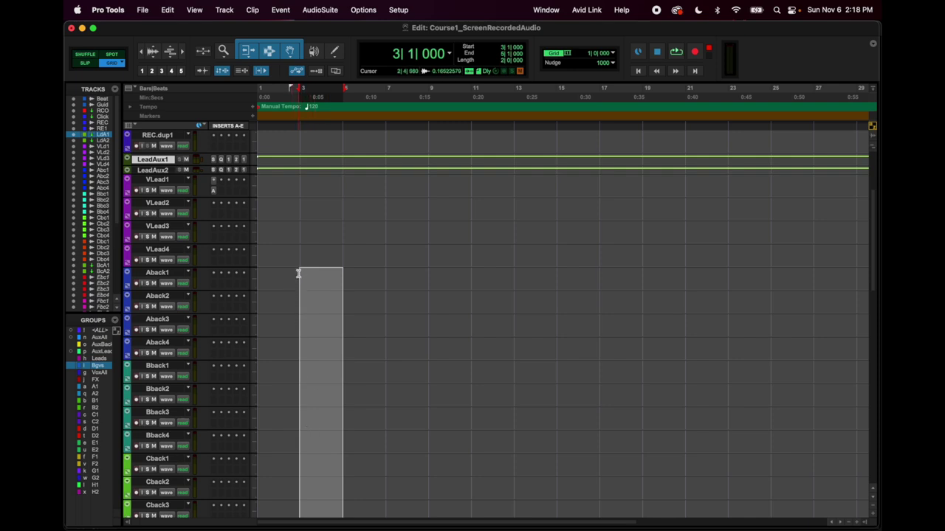
key("shift+slash")
right_click(96, 366)
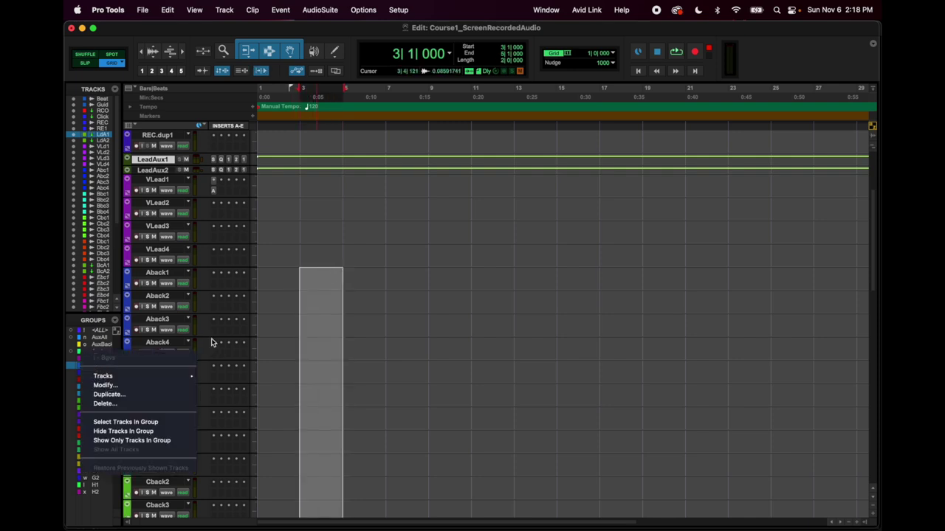
key("Escape")
left_click(224, 9)
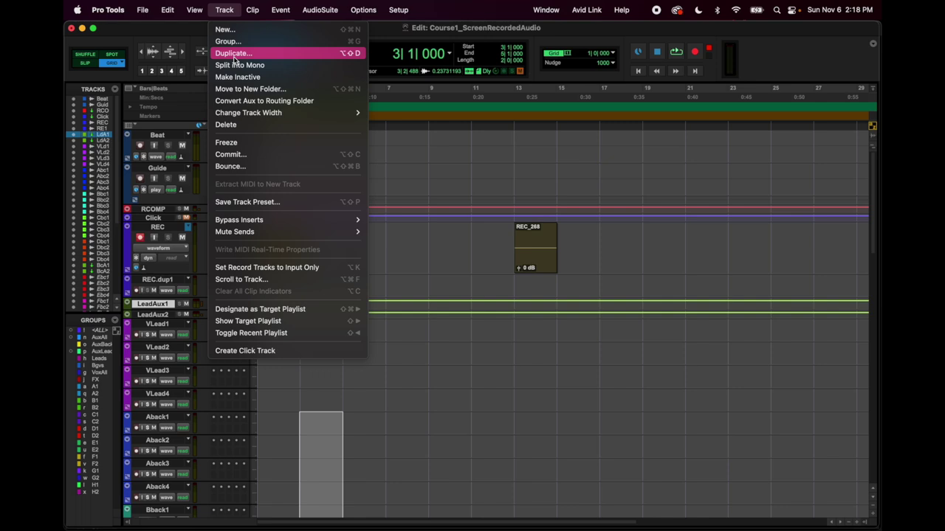
left_click(234, 54)
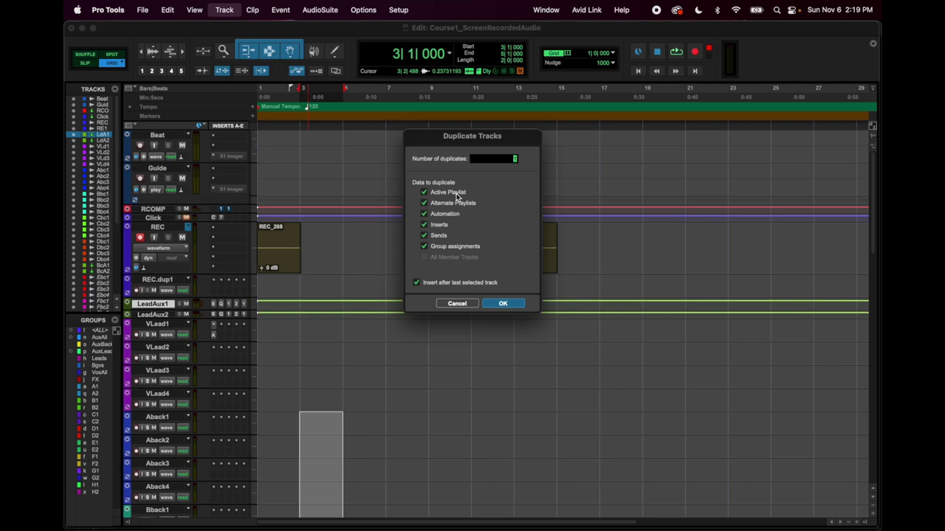
left_click(459, 304)
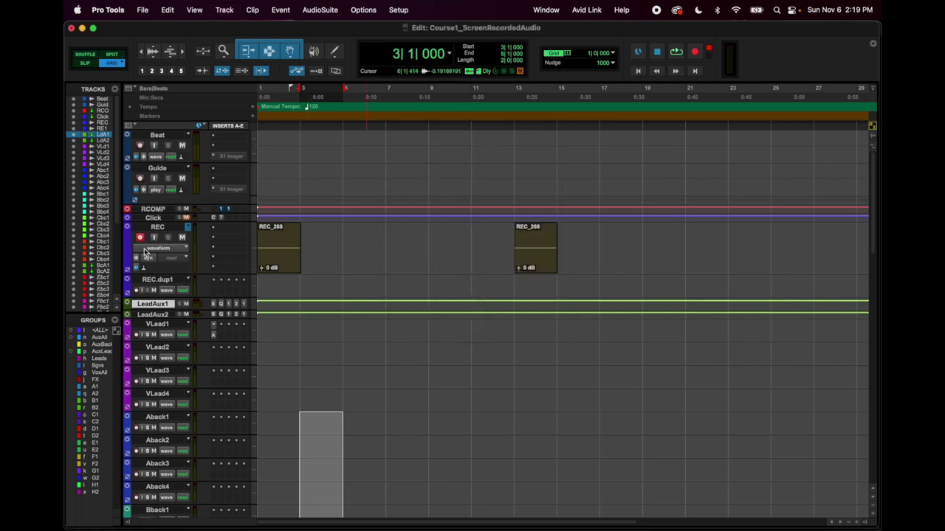
- Duplicate the REC track once with Active Playlist excluded from the duplicated data
left_click(156, 228)
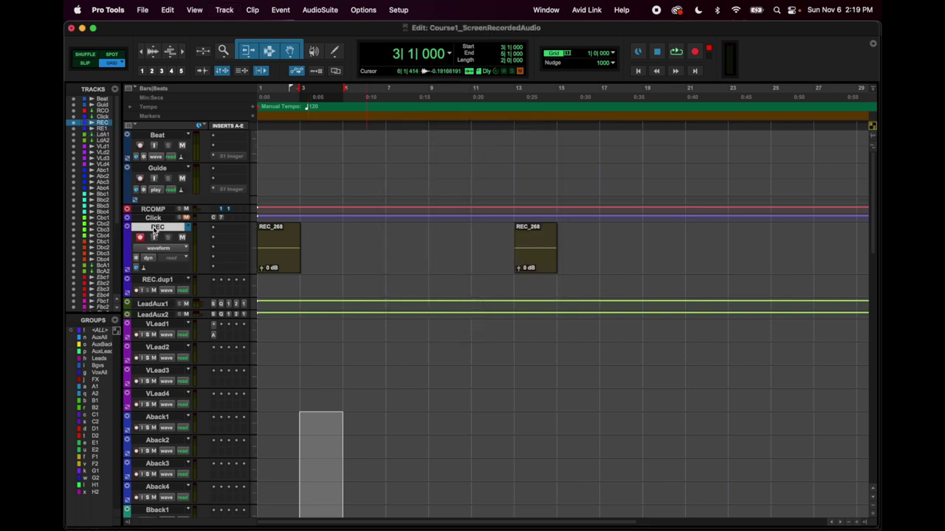
key("alt+shift+d")
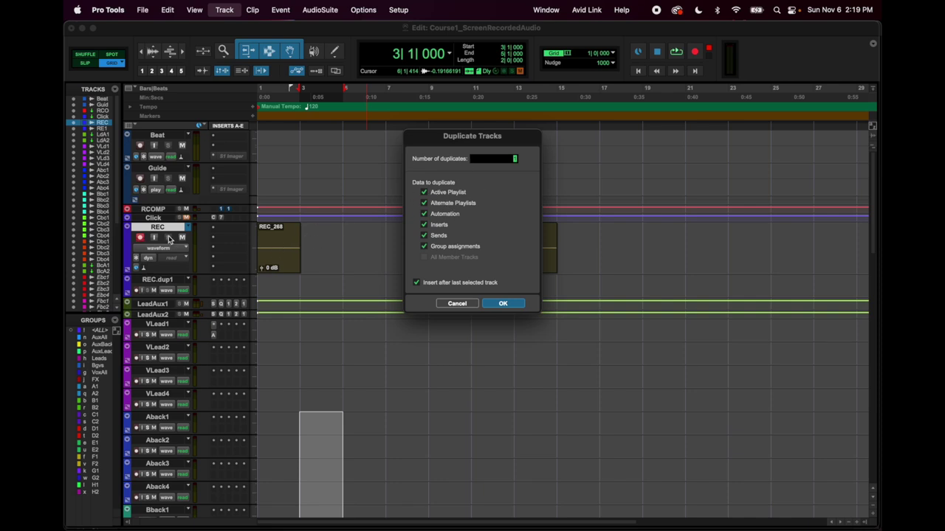
left_click(423, 192)
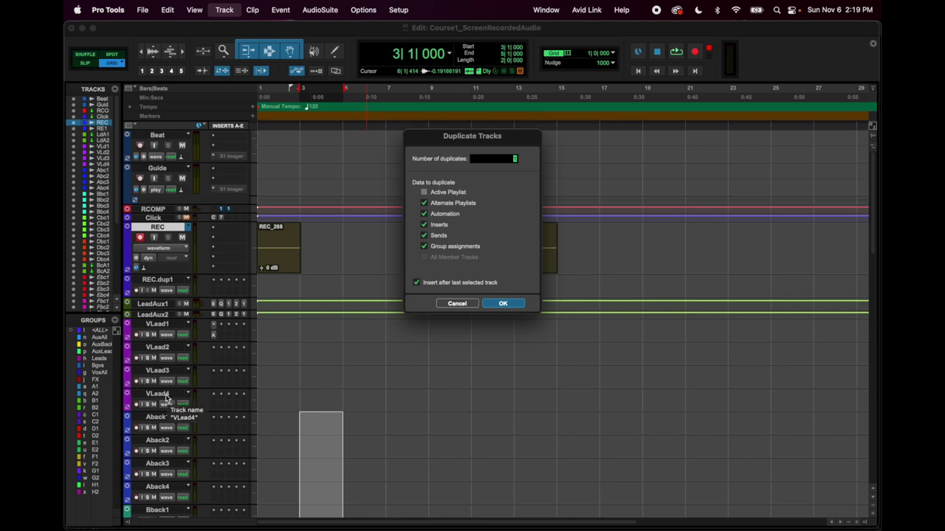
left_click(503, 304)
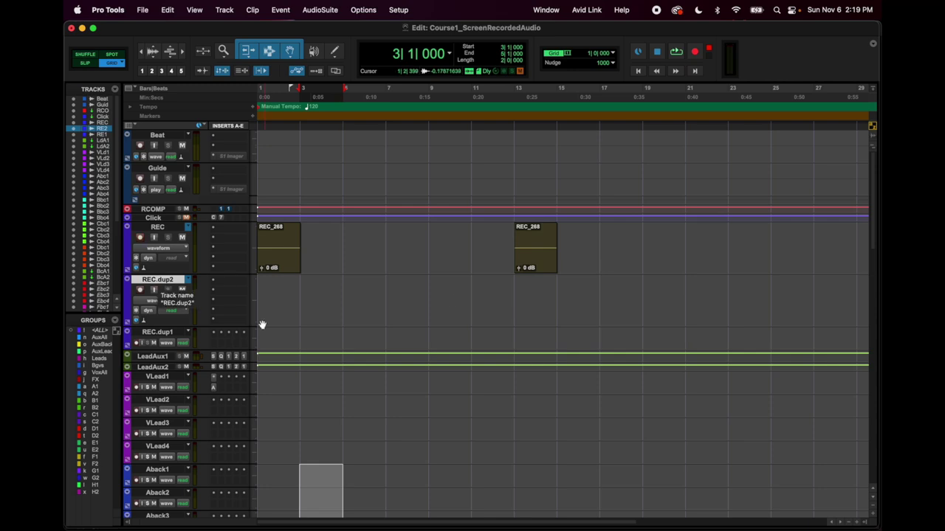
- Duplicate the REC track once more with Active Playlist included so its clips are copied
left_click(271, 253)
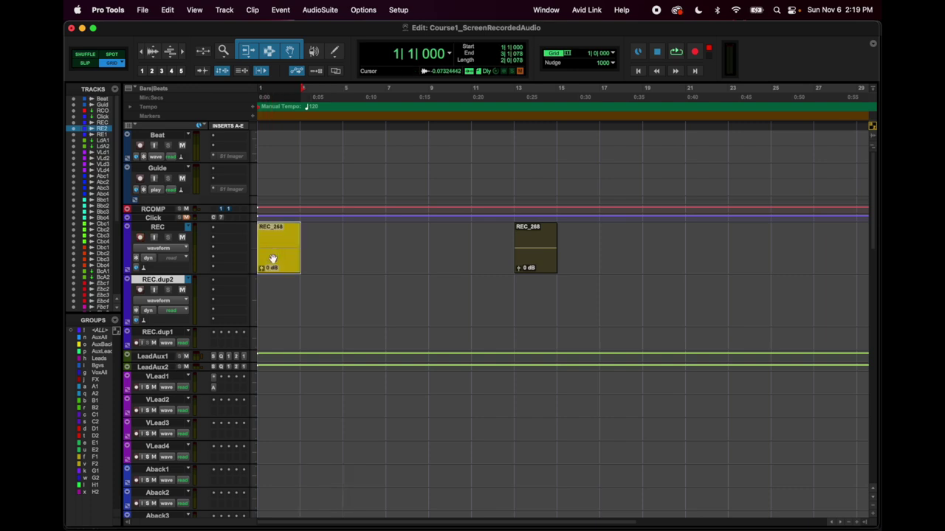
left_click(159, 227)
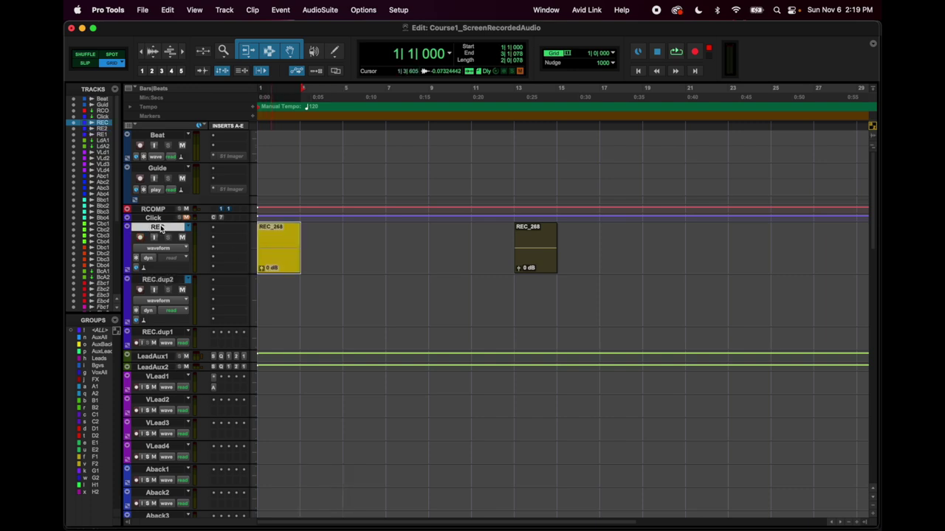
key("alt+shift+d")
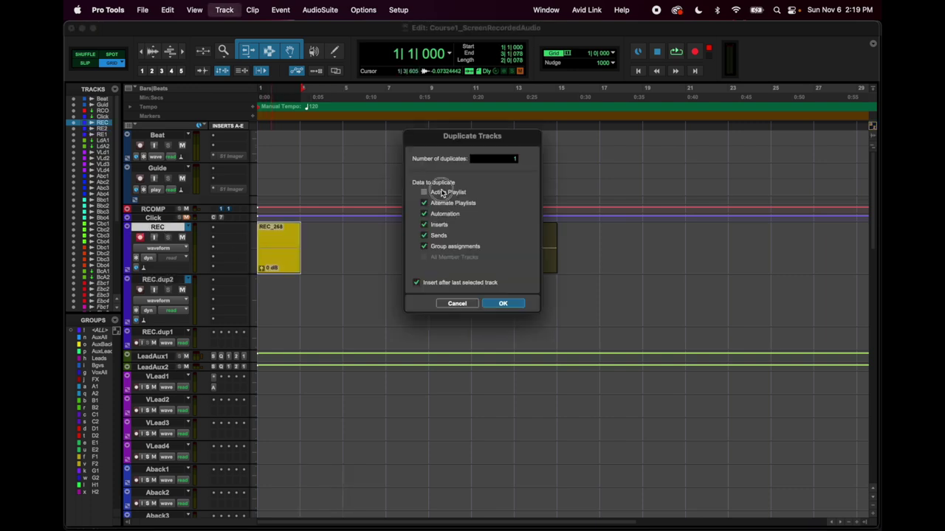
key("Return")
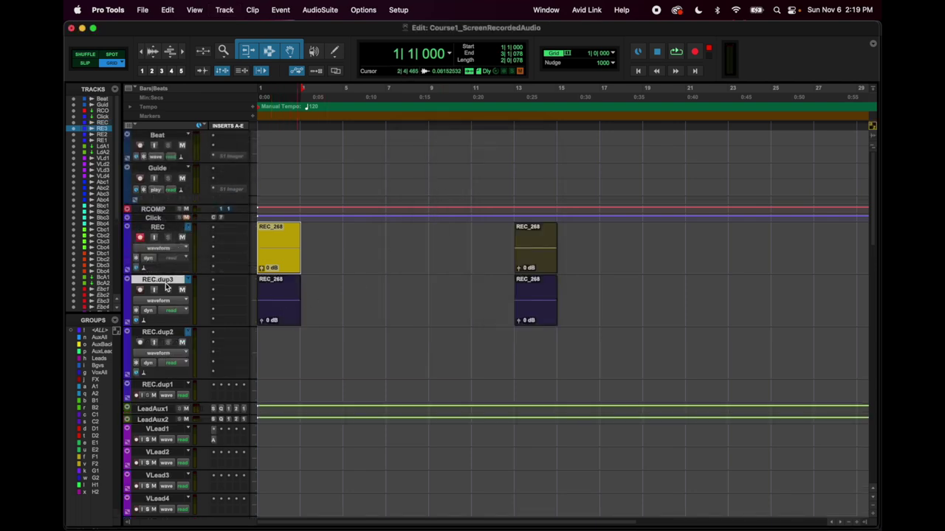
- Delete the duplicate tracks REC.dup3 and REC.dup2 together with their clips
left_click(164, 333, "shift")
right_click(164, 334)
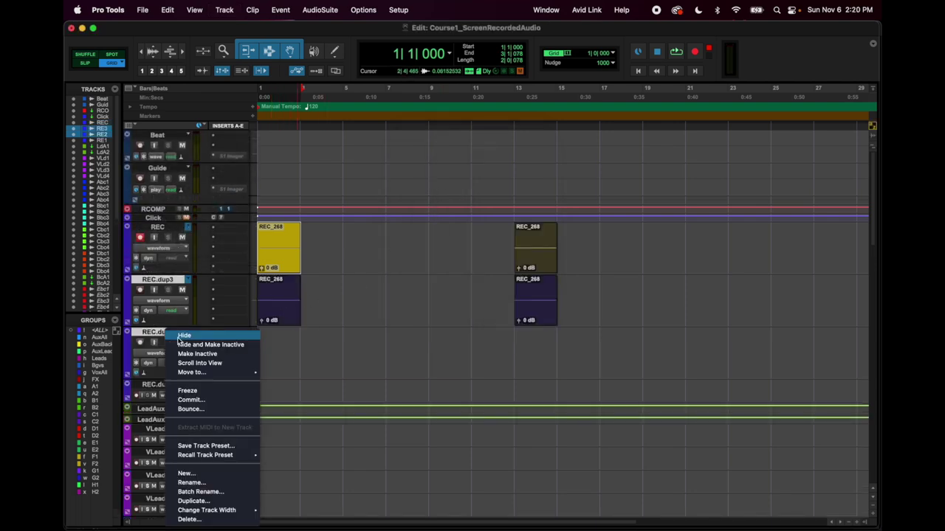
left_click(191, 519)
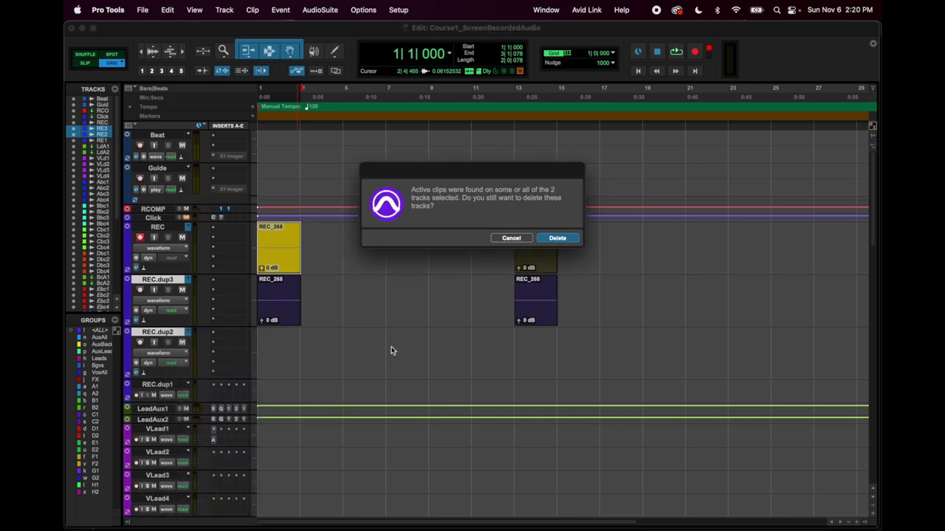
left_click(561, 239)
left_click(560, 238)
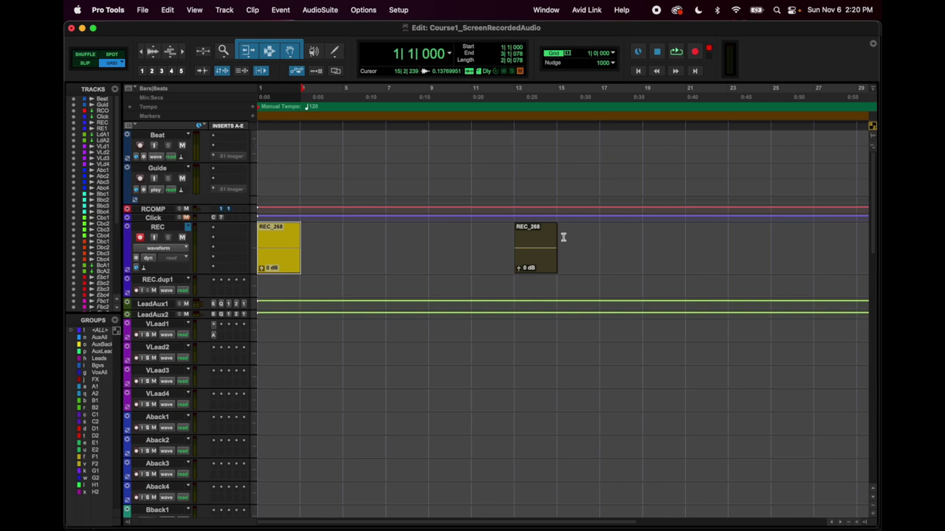
- Select the audio clip at bar 1 on the REC track
left_click_drag(563, 237, 584, 232)
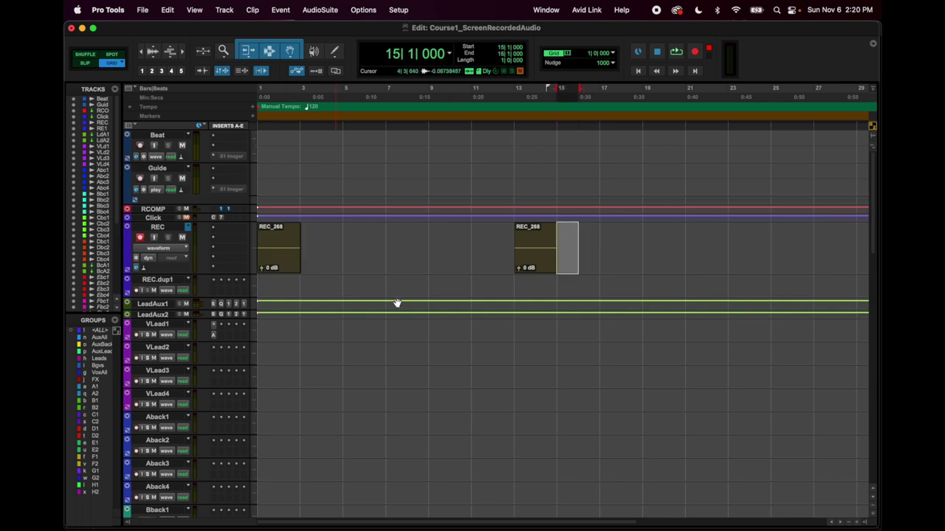
left_click(295, 236)
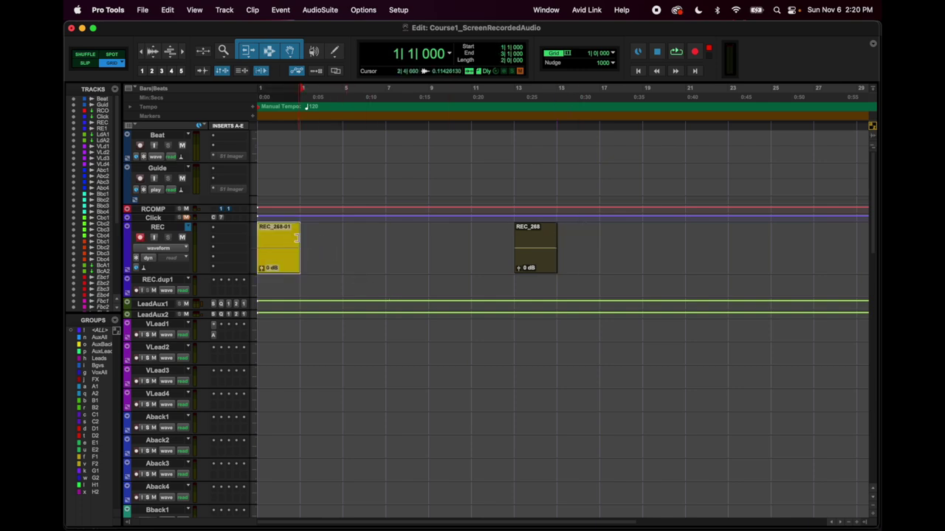
left_click(224, 10)
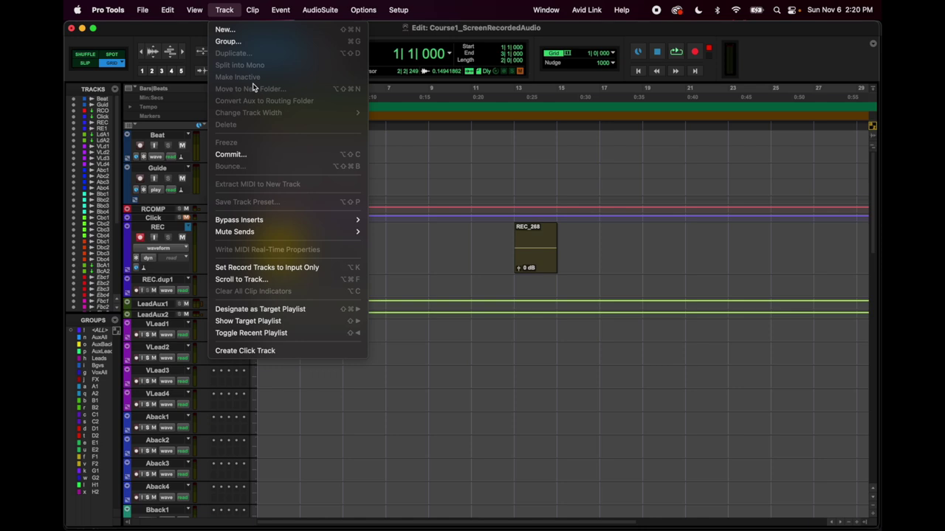
left_click(224, 11)
- Split the stereo Beat track into separate mono tracks
left_click(159, 136)
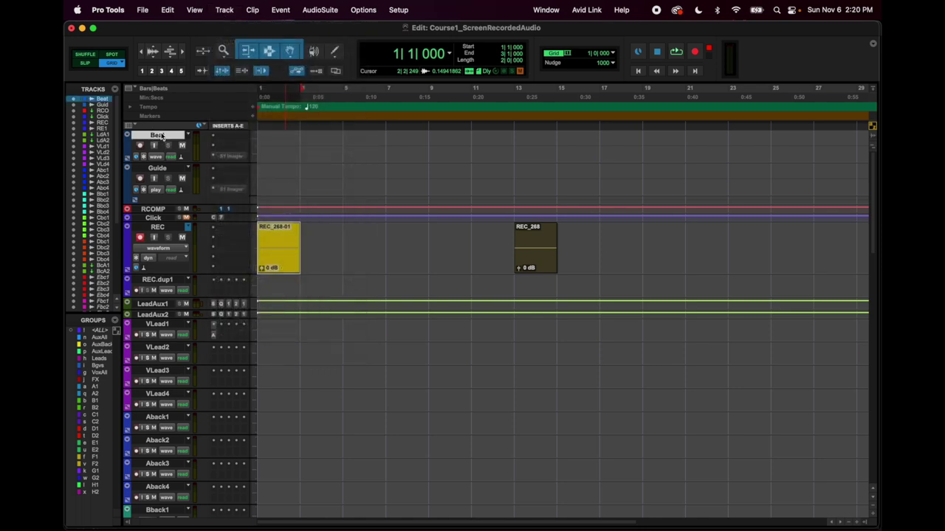
left_click(221, 9)
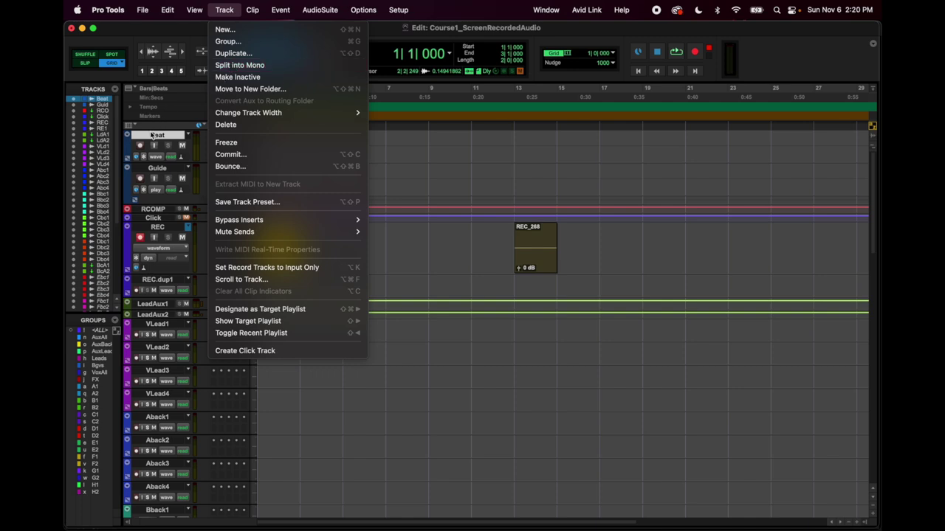
left_click(198, 154)
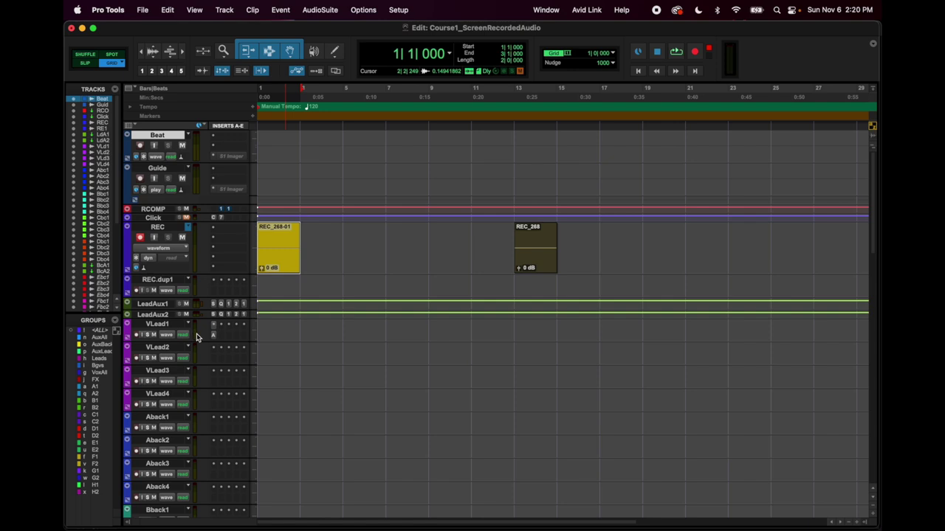
left_click(225, 10)
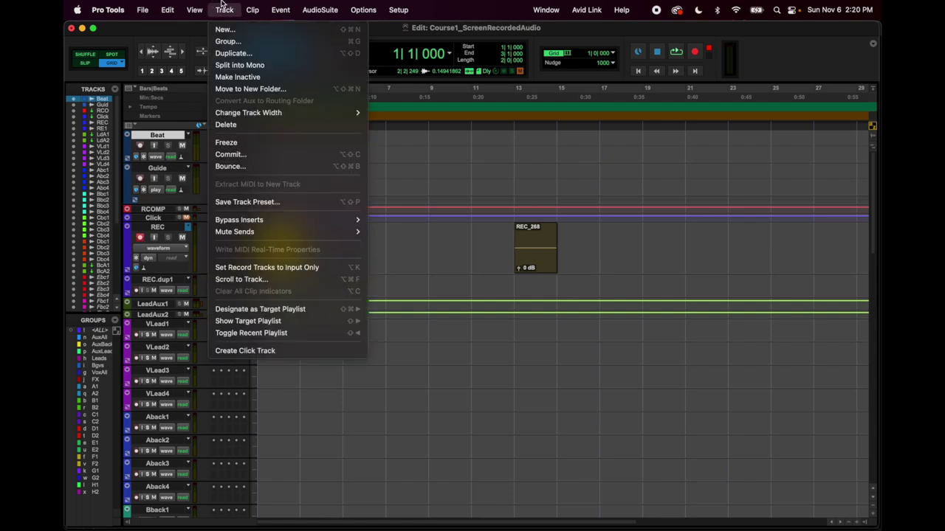
left_click(227, 65)
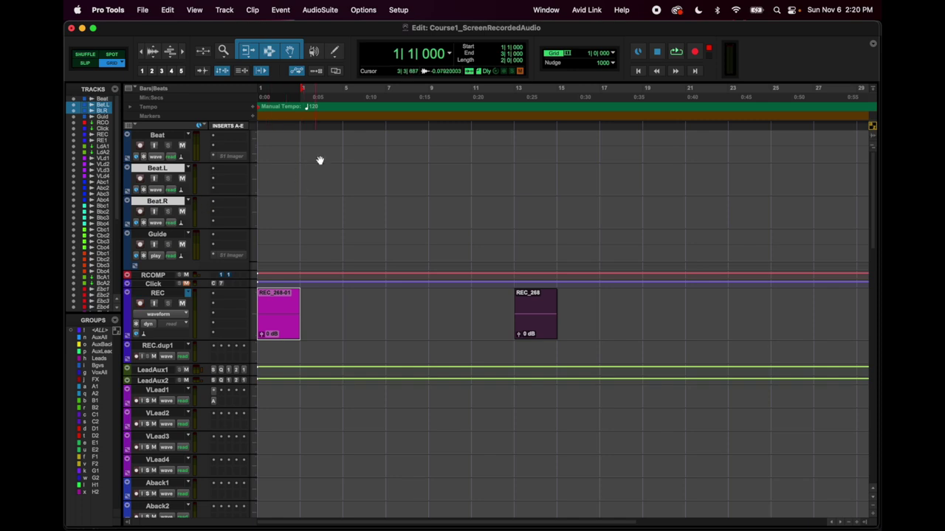
- Delete the mono tracks Beat.L and Beat.R and reselect the Beat track
right_click(169, 168)
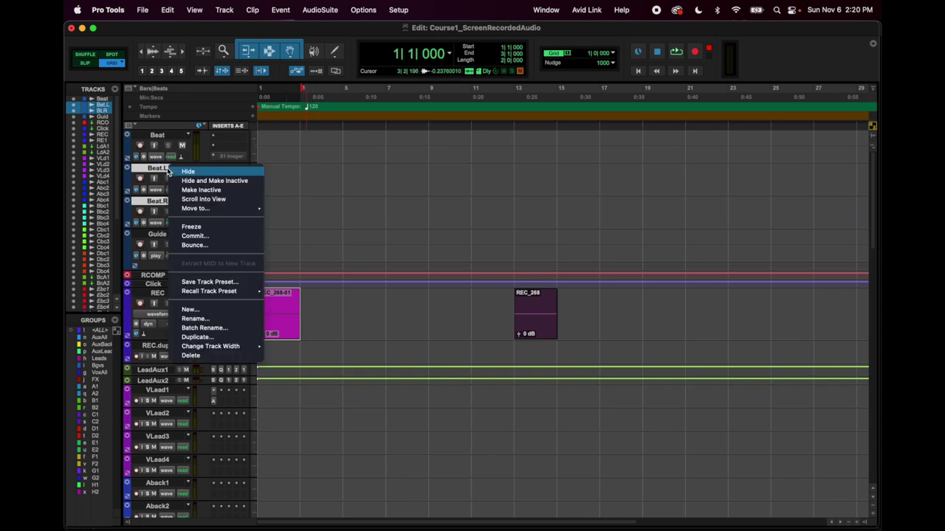
left_click(206, 356)
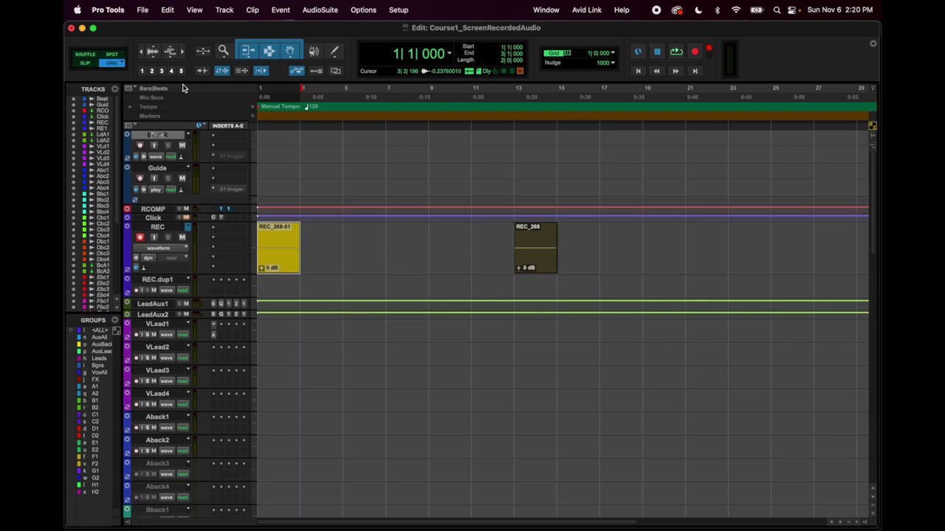
left_click(198, 7)
mouse_move(224, 9)
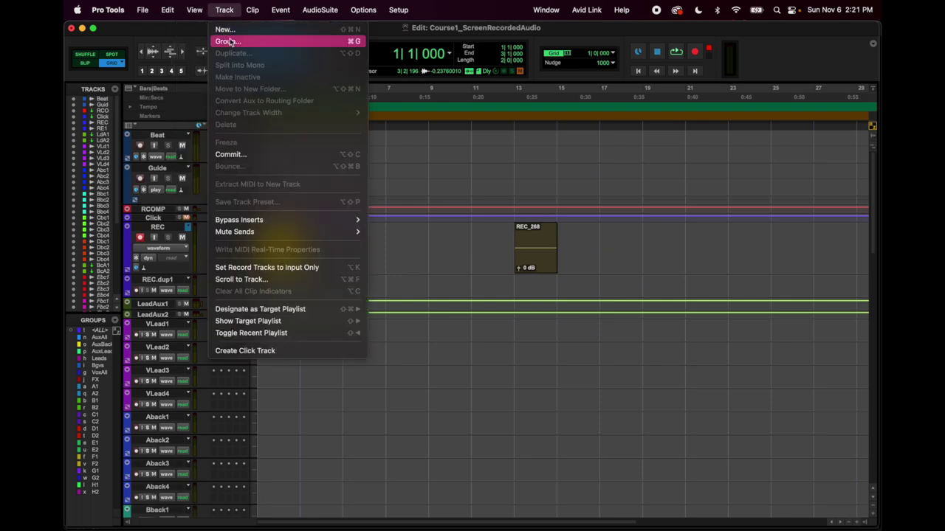
left_click(224, 10)
left_click(155, 136)
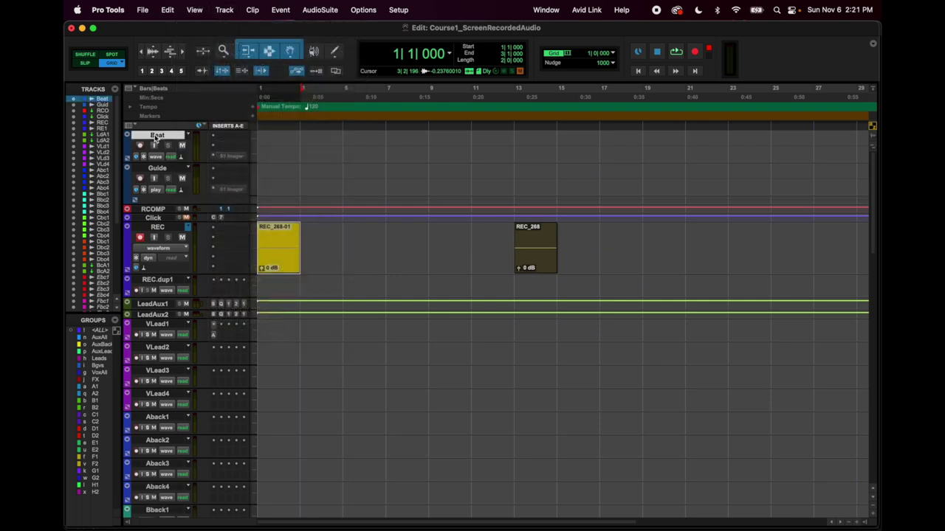
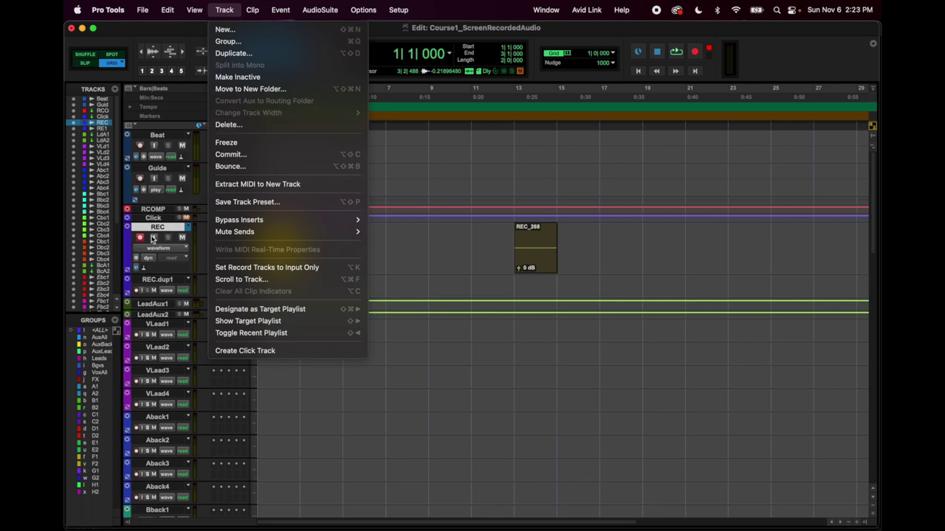
- Delete the REC.dup1 track and select the REC track
left_click(172, 280)
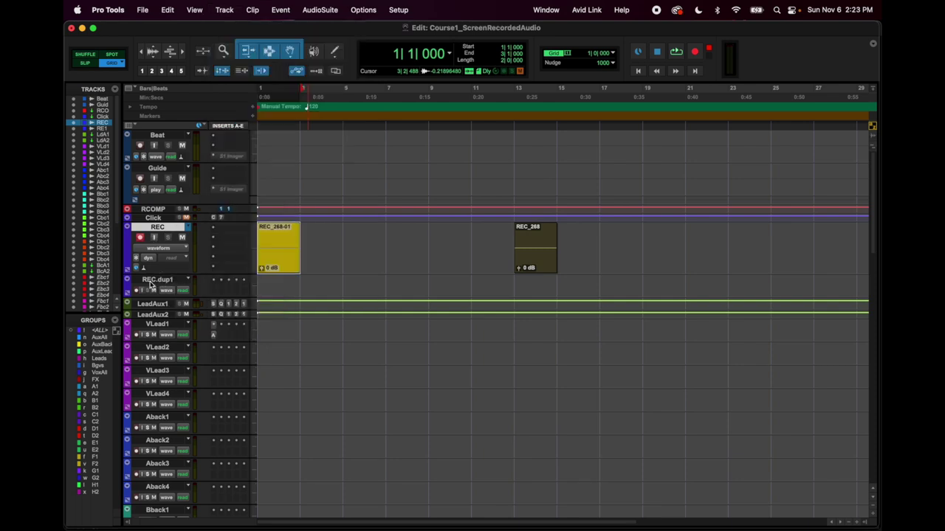
left_click(152, 284)
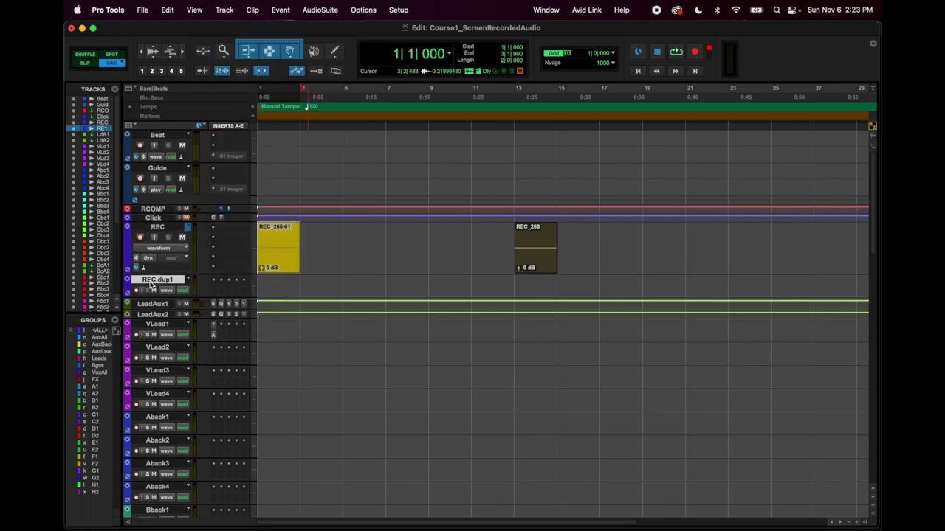
left_click(224, 9)
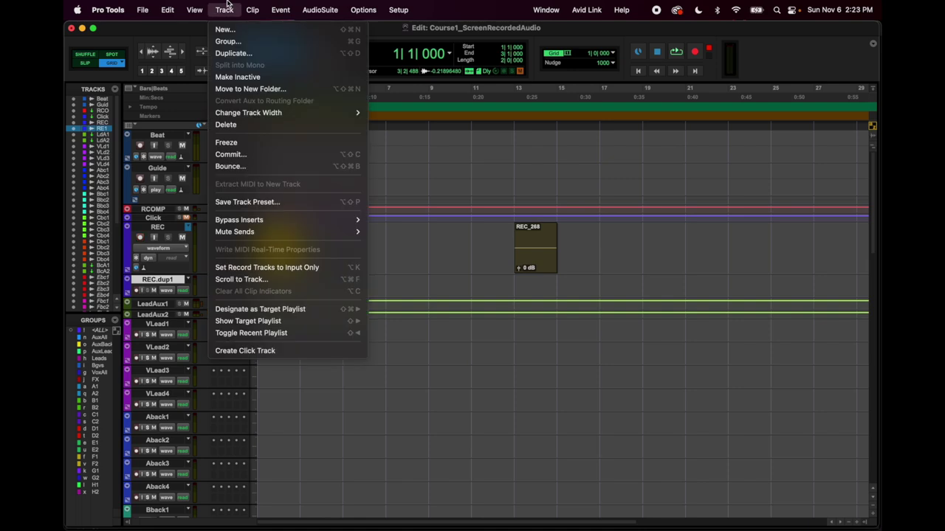
left_click(221, 126)
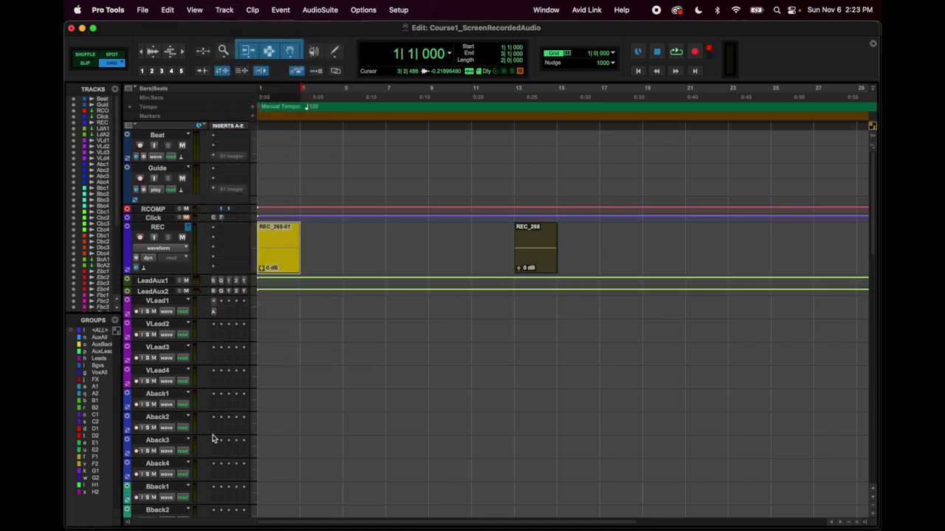
left_click(161, 228)
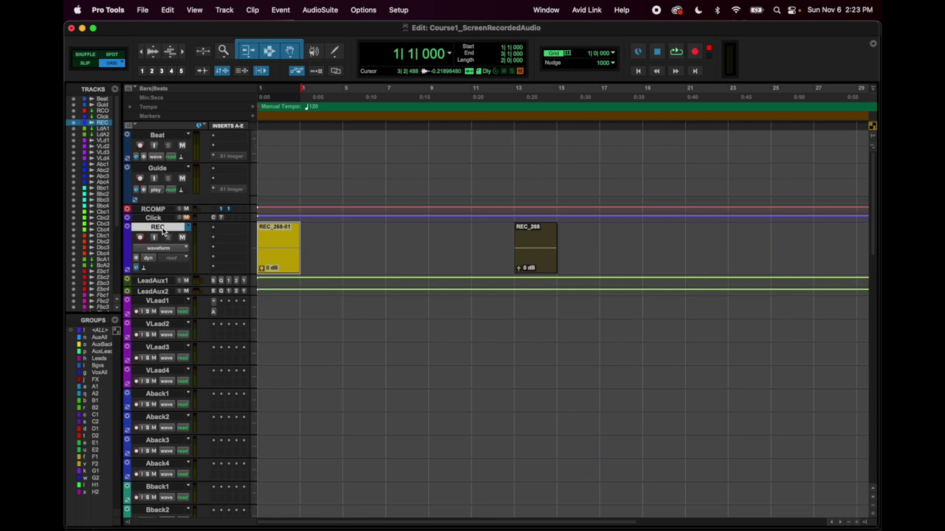
- Place the edit cursor at bar 4 on the REC track and show the floating Transport window
right_click(163, 231)
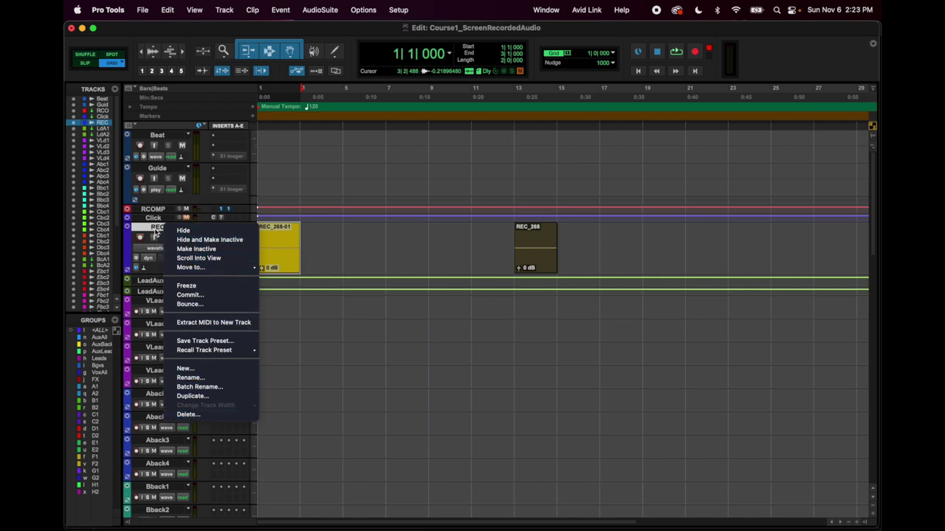
left_click(330, 259)
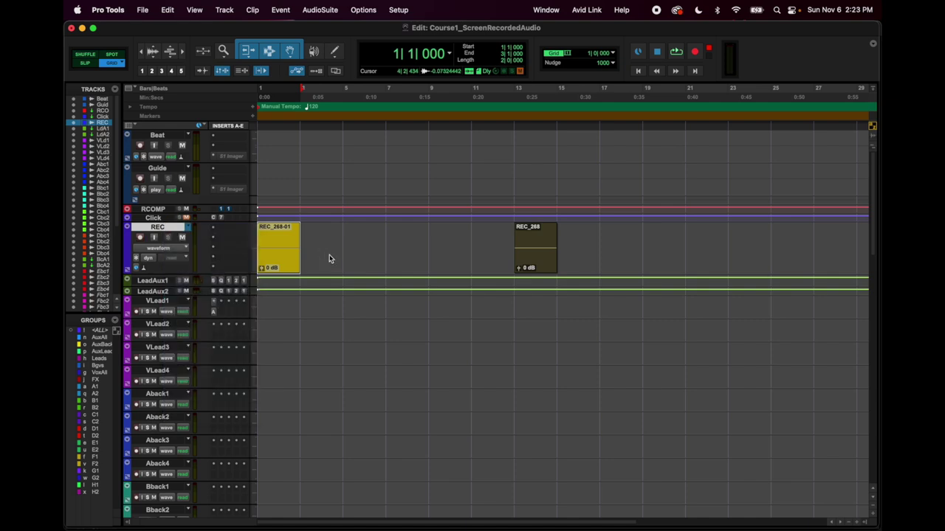
left_click(321, 251)
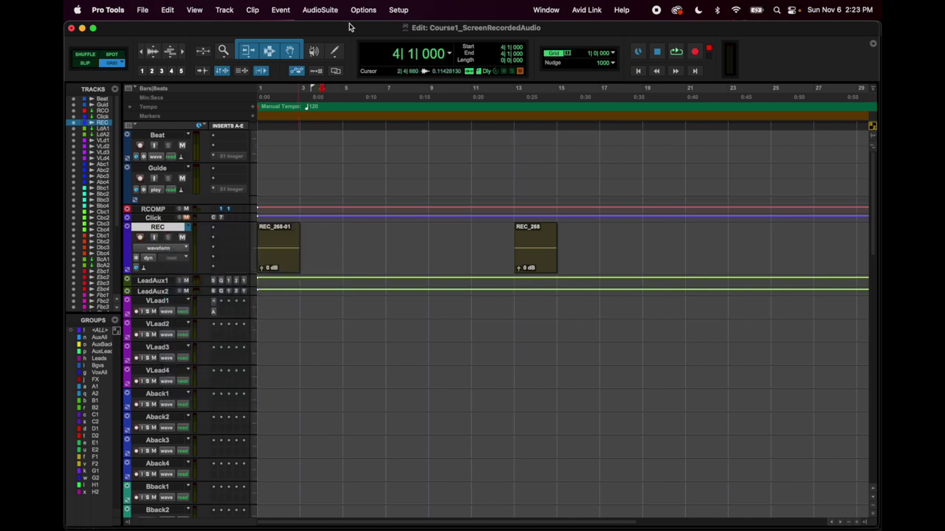
left_click(544, 6)
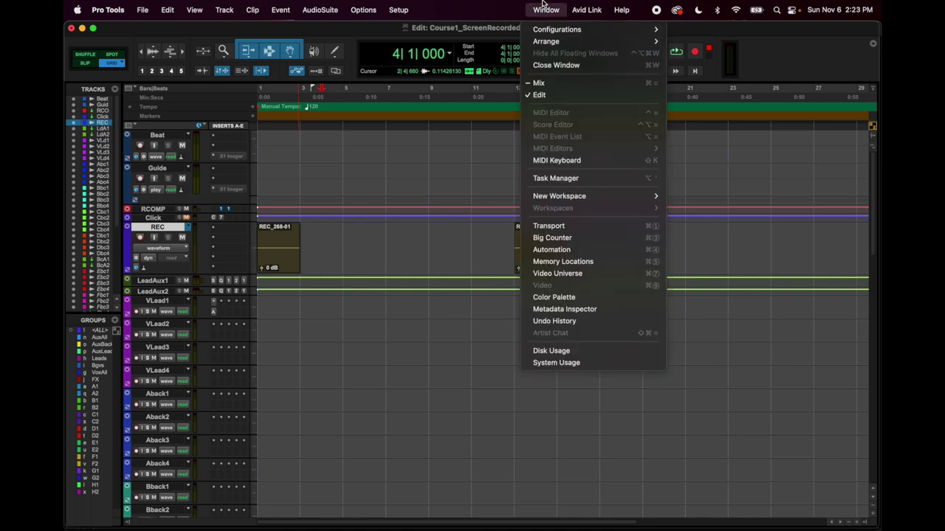
left_click(558, 225)
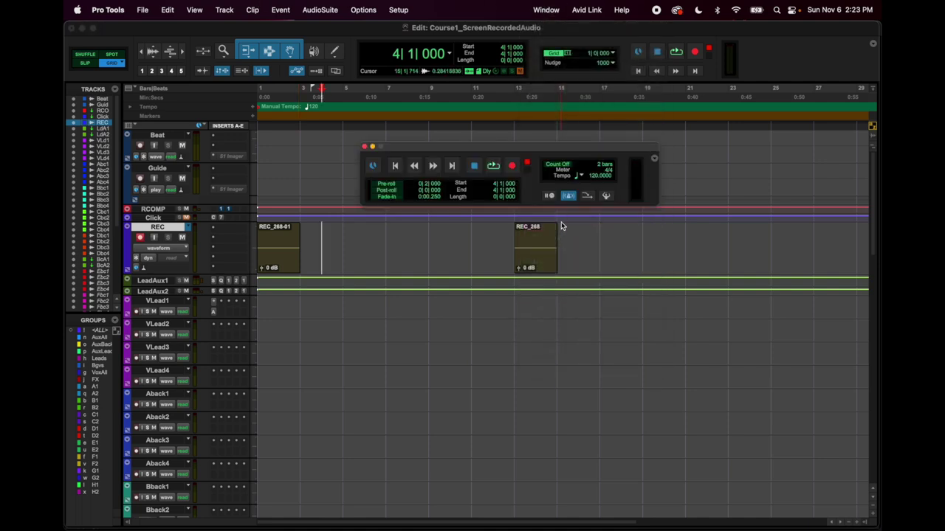
- Create a click track and open its Click II plug-in window, placing it below the Transport window
left_click(230, 8)
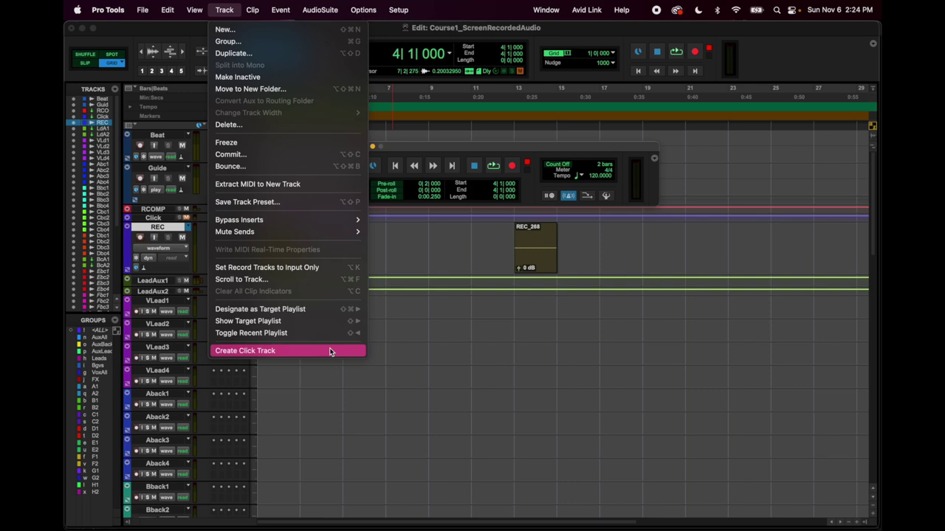
left_click(250, 352)
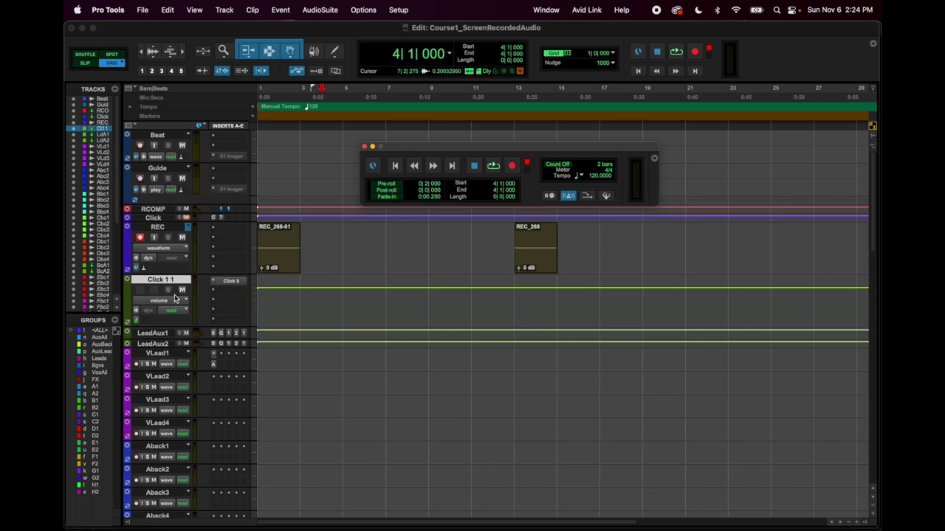
left_click(228, 282)
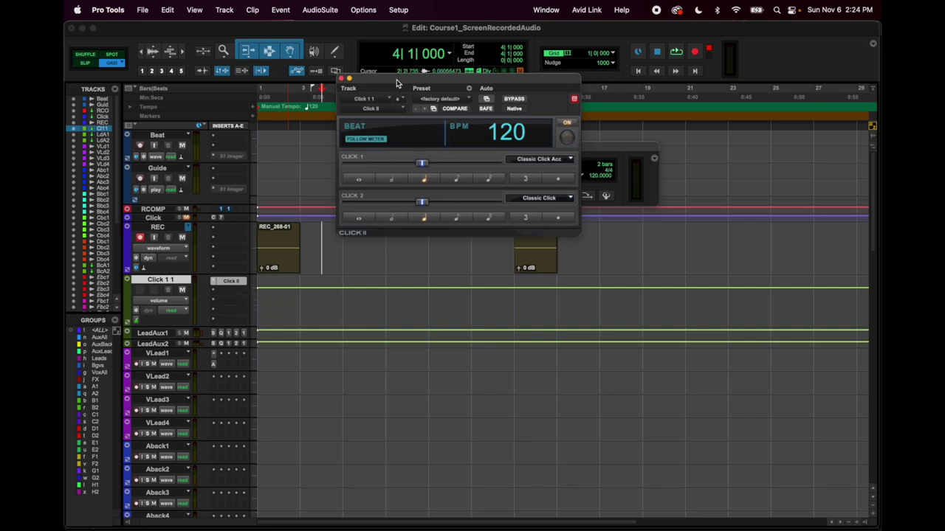
left_click_drag(396, 79, 398, 221)
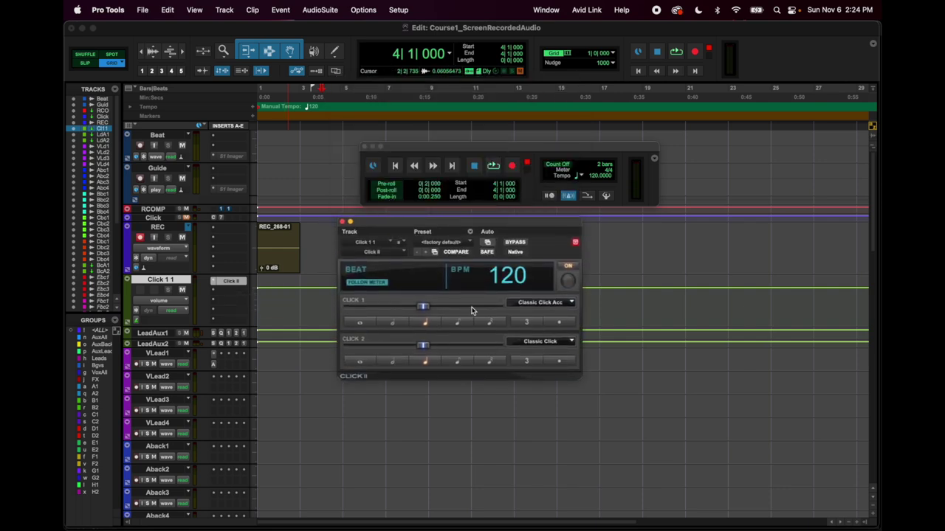
- Look through the sounds available for Click 1 in Click II and close the plug-in window
left_click(572, 303)
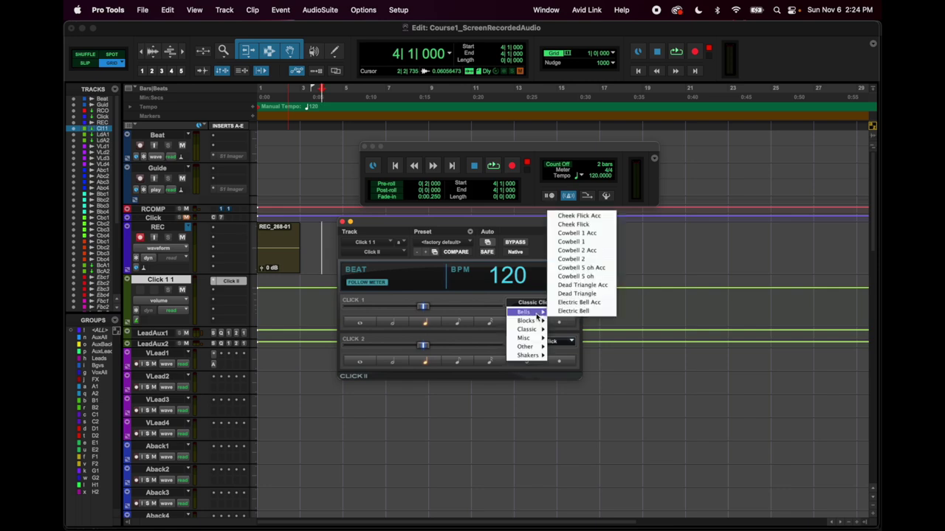
mouse_move(536, 357)
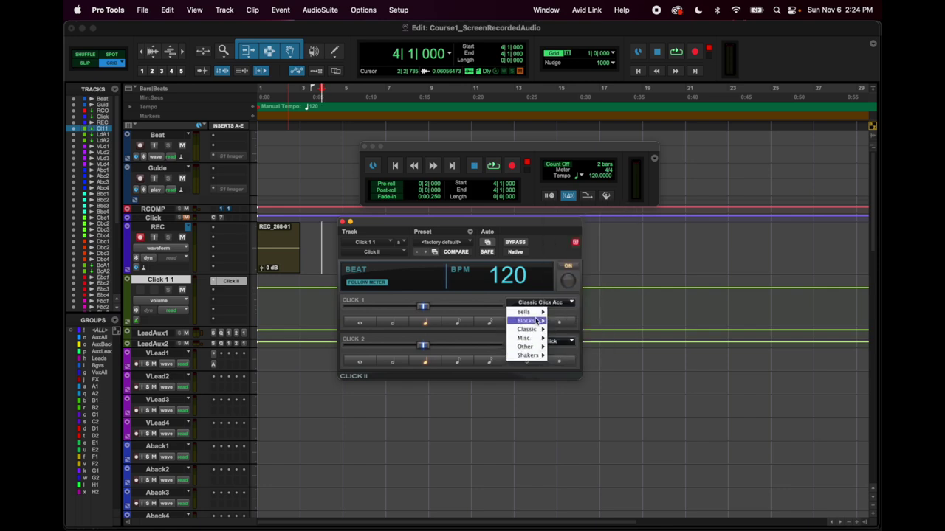
mouse_move(537, 313)
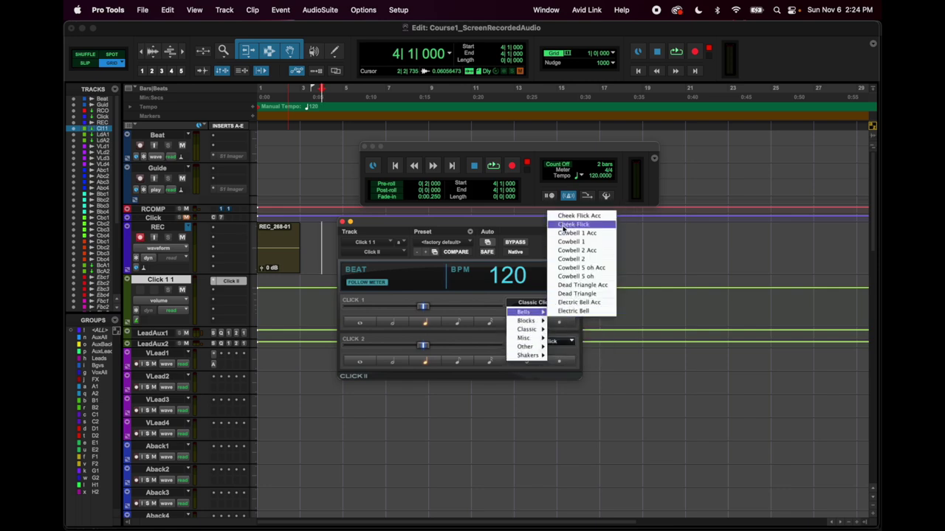
left_click(458, 304)
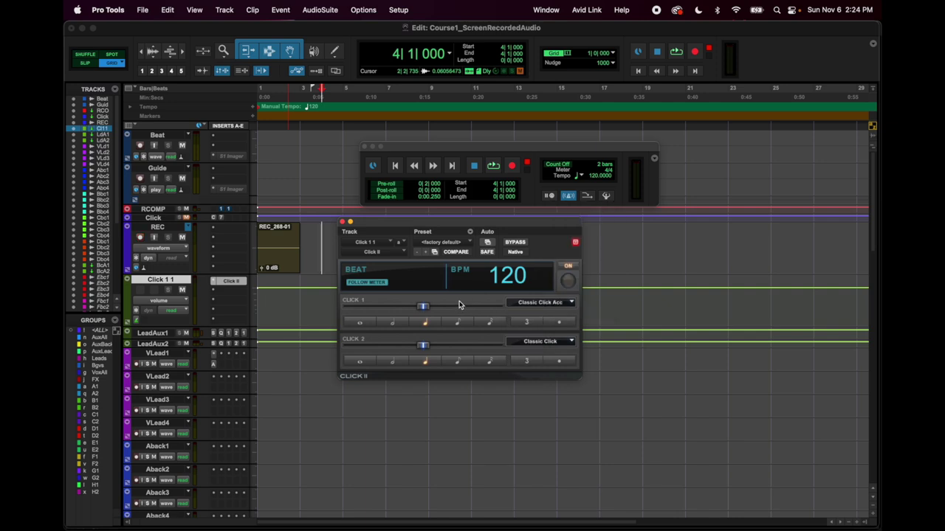
left_click(342, 221)
- Select the REC_268-01 clip at bar 1 and review the clip display options and clip commands
left_click(225, 10)
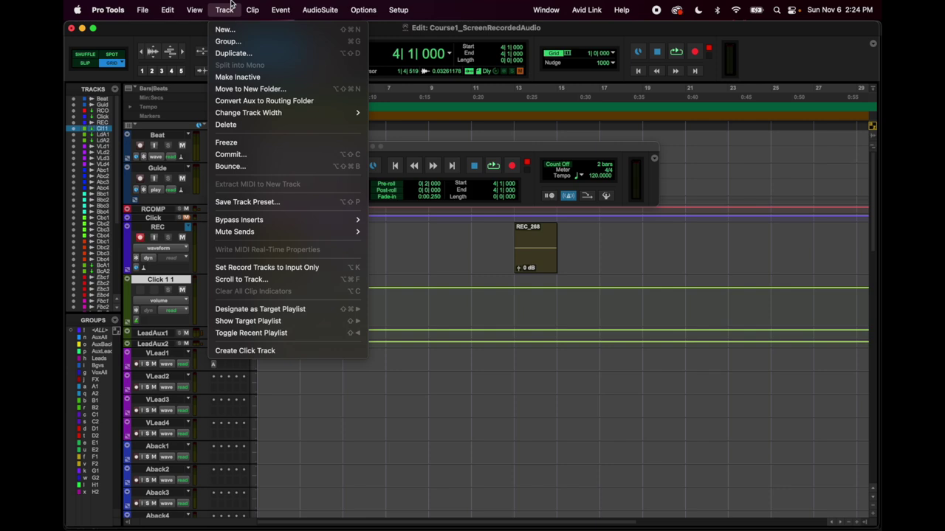
mouse_move(253, 8)
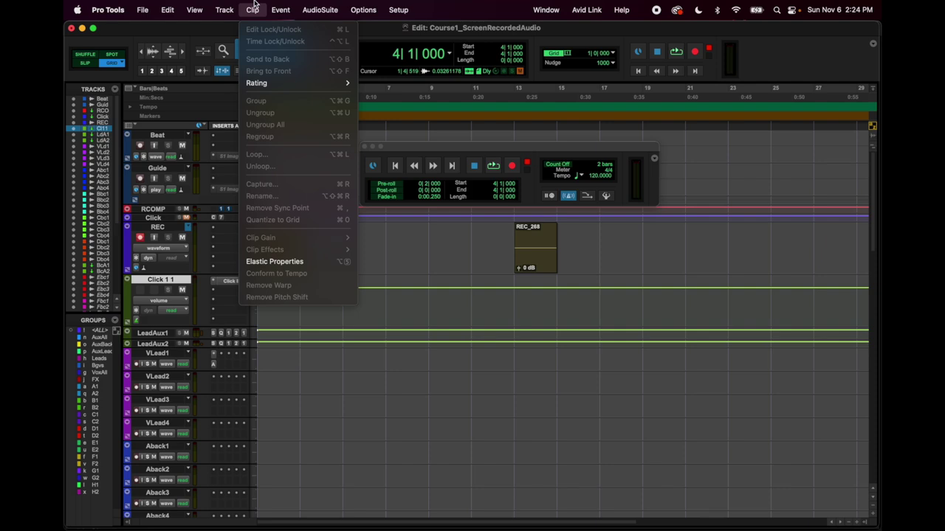
key("Escape")
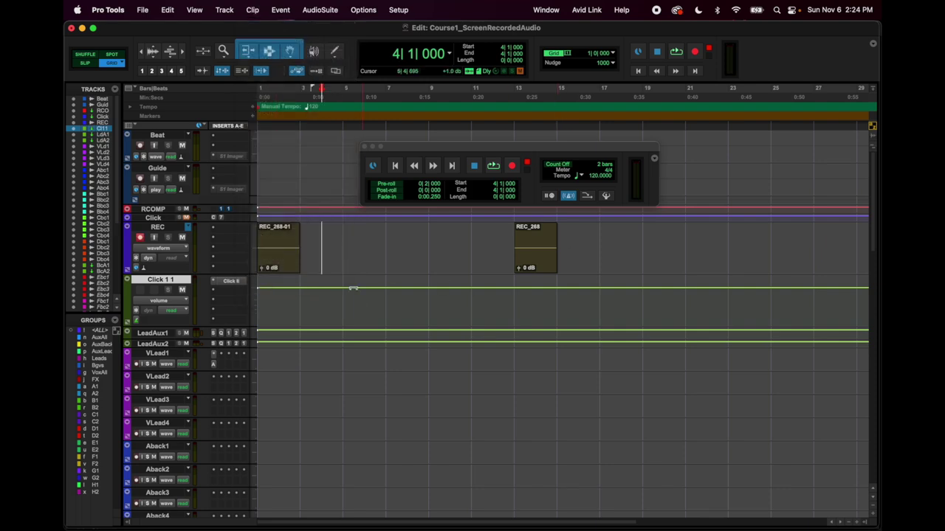
left_click(279, 248)
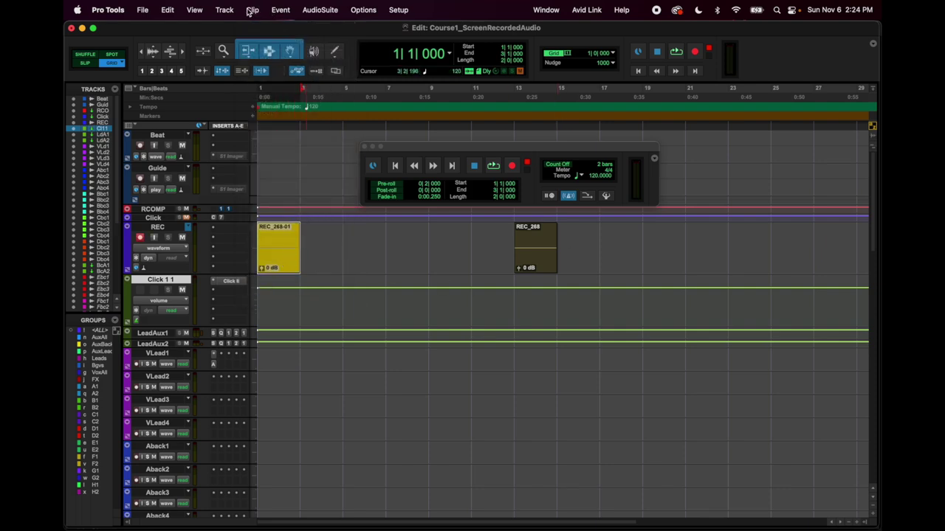
left_click(195, 10)
mouse_move(194, 97)
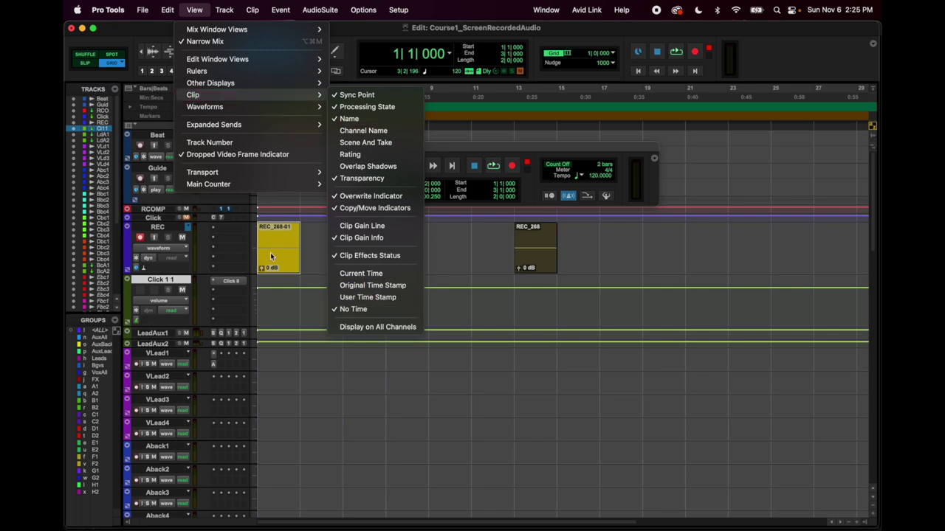
left_click(252, 7)
left_click(252, 7)
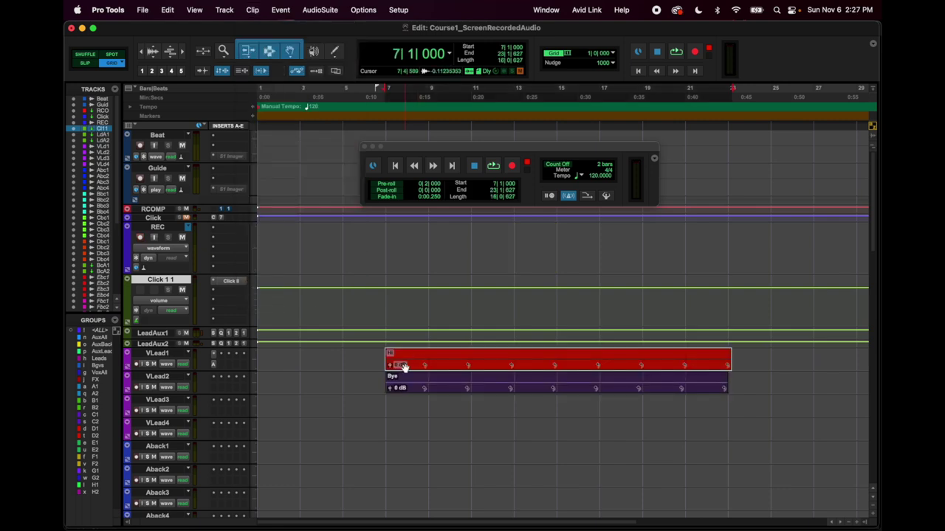
- Rename the selected VLead1 clip and its disk file as "aha!"
double_click(459, 365)
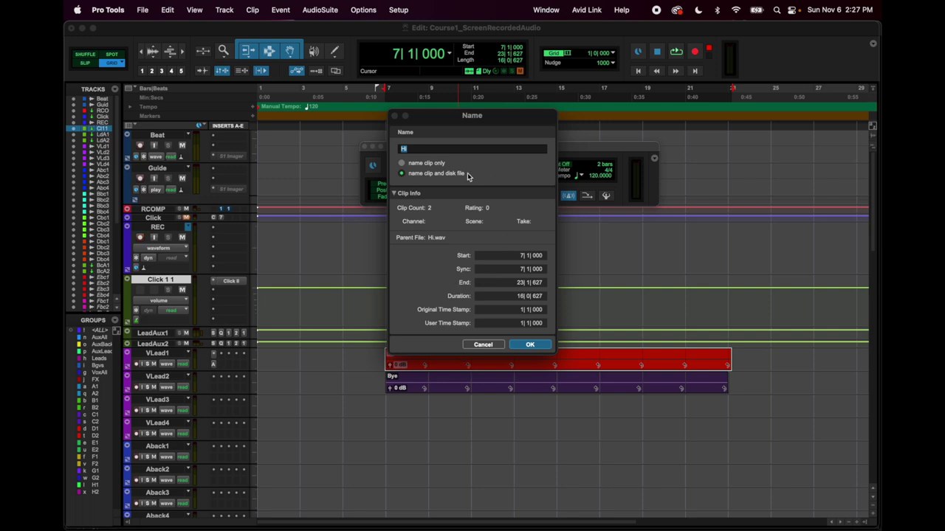
type("aha!")
key("Return")
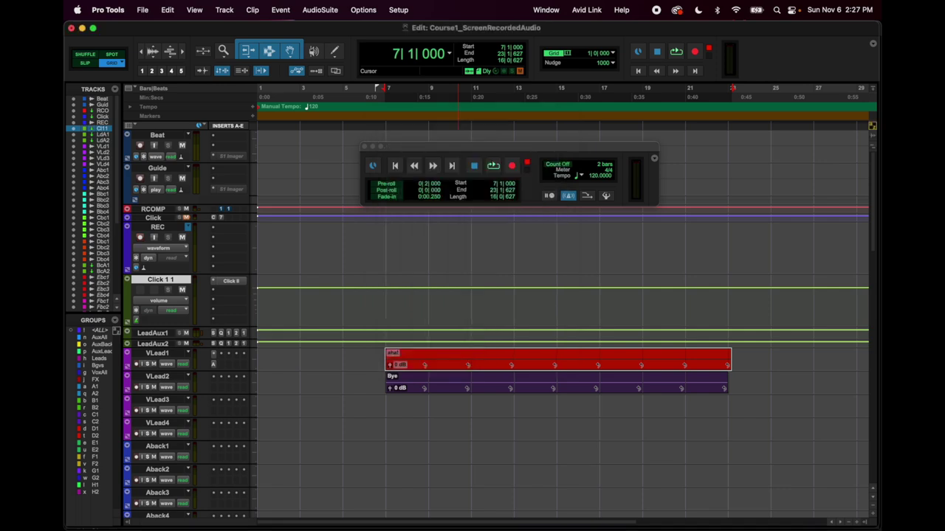
- Open the Tempo Operations window, with the edit cursor set to bar 9, and activate the constant tempo value for editing
left_click(252, 9)
mouse_move(269, 4)
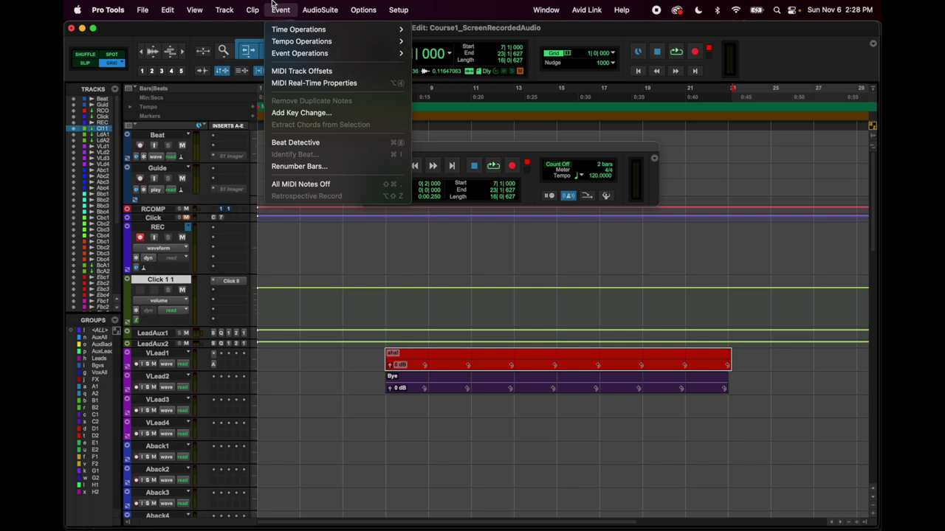
mouse_move(277, 60)
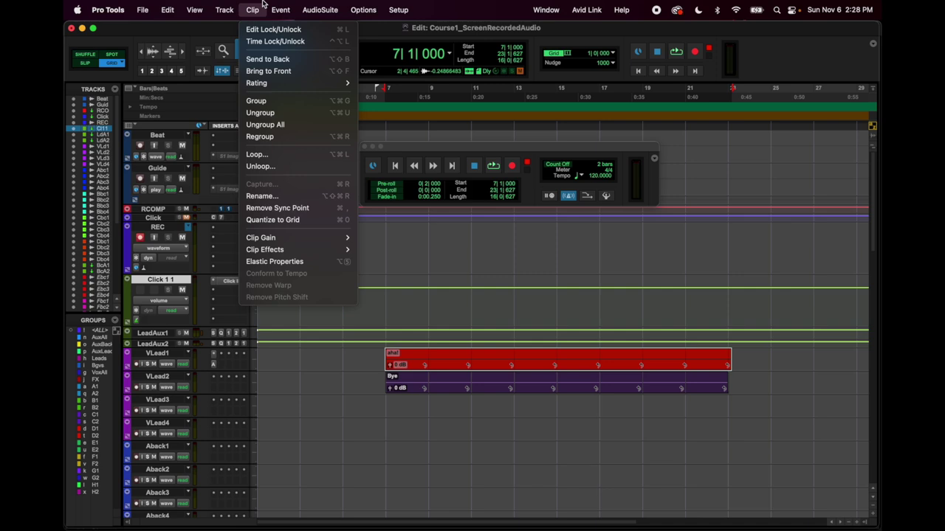
mouse_move(344, 41)
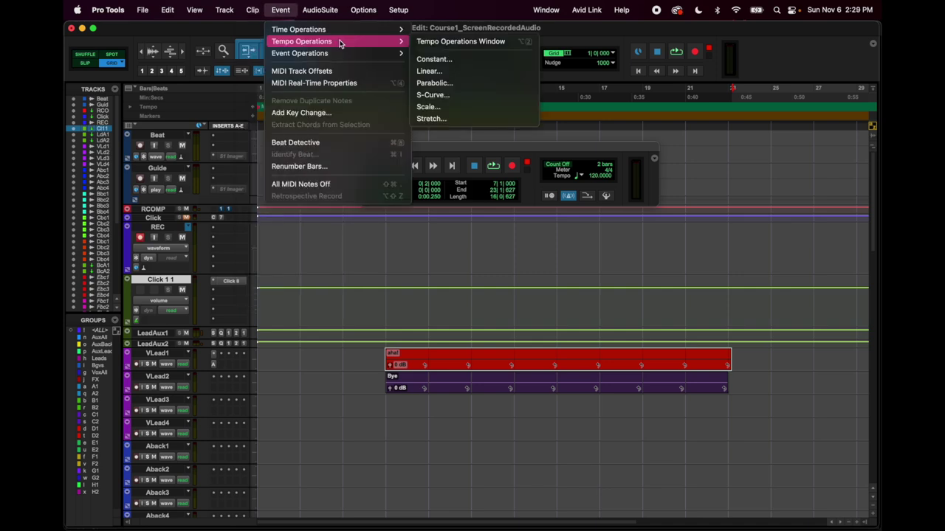
left_click(447, 43)
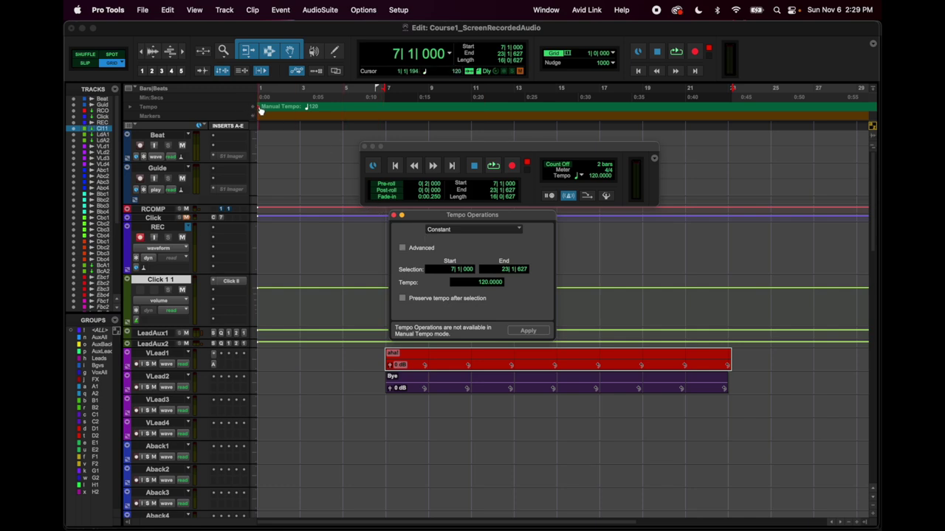
left_click(428, 107)
left_click(479, 286)
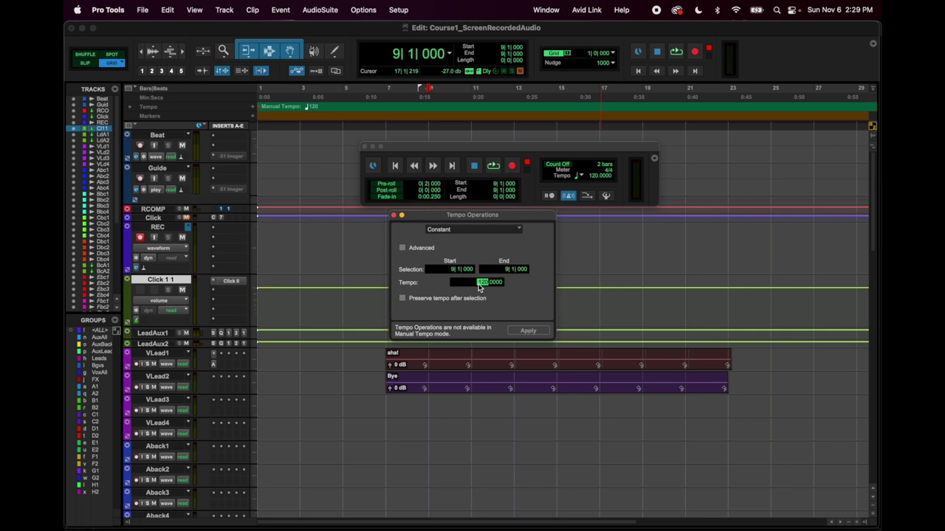
left_click(280, 9)
mouse_move(281, 29)
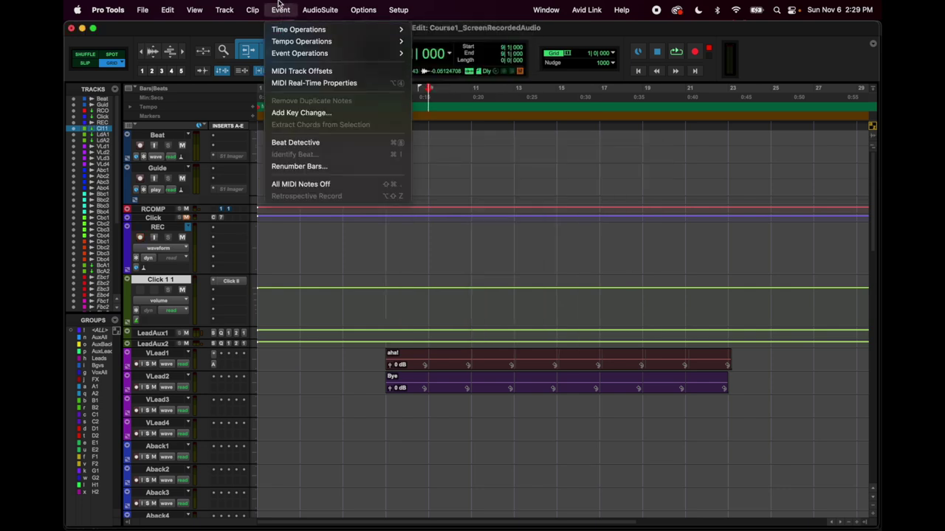
left_click(279, 4)
left_click(279, 4)
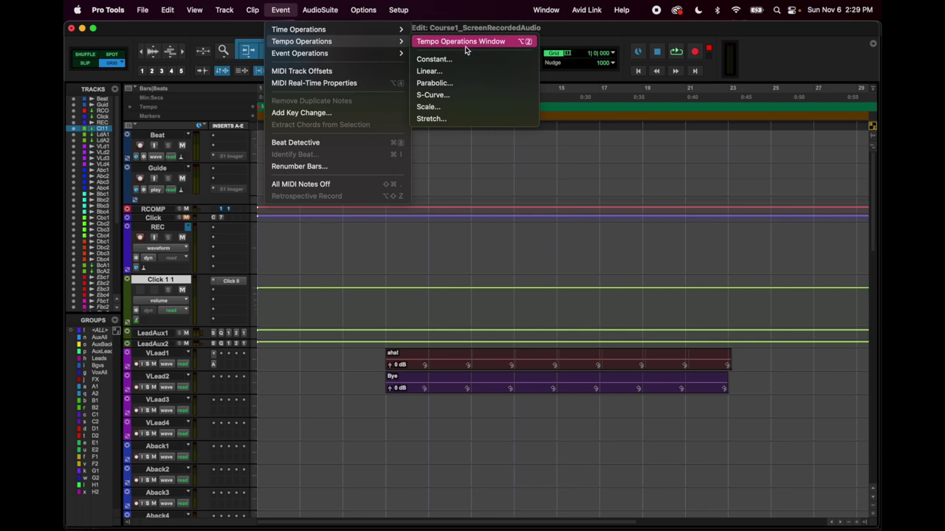
left_click(328, 6)
left_click(328, 6)
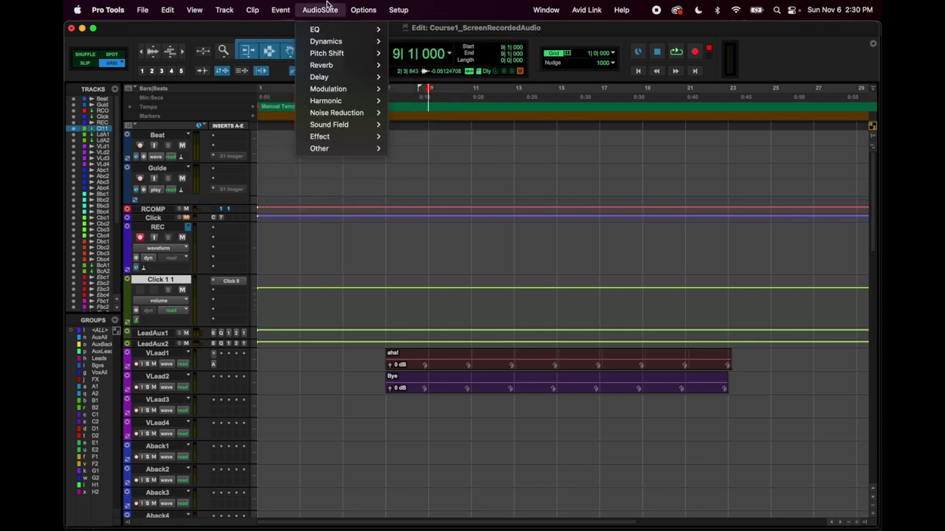
- Play the session briefly from bar 7 and move the edit cursor to the middle of bar 11 on VLead3
mouse_move(330, 141)
left_click(382, 405)
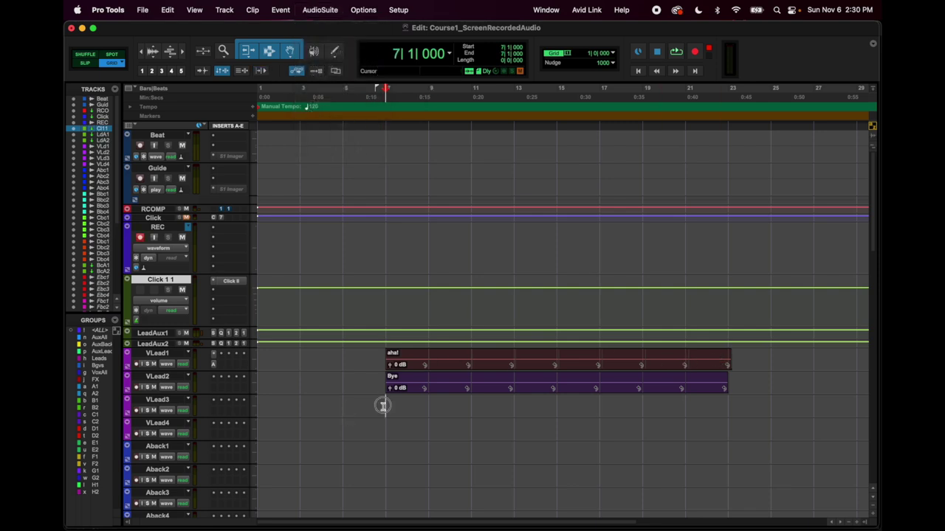
key("space")
key("space")
left_click(485, 405)
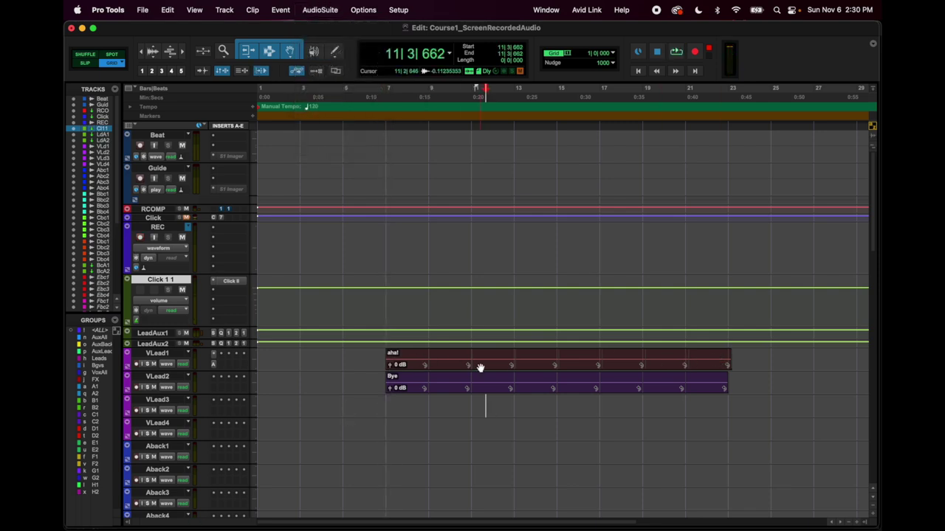
- Select the aha! clip on VLead1 and open the ValhallaRoom reverb from the AudioSuite plug-ins
left_click(480, 367)
left_click(315, 8)
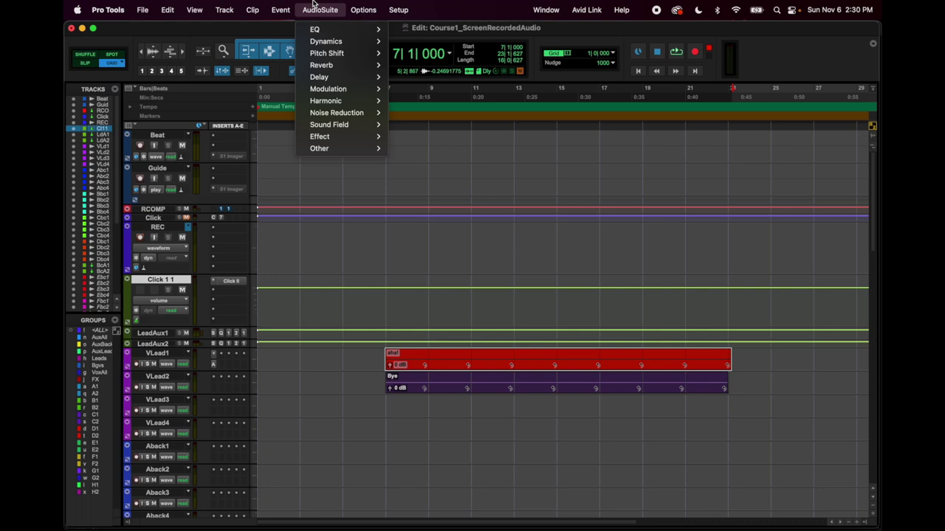
mouse_move(318, 30)
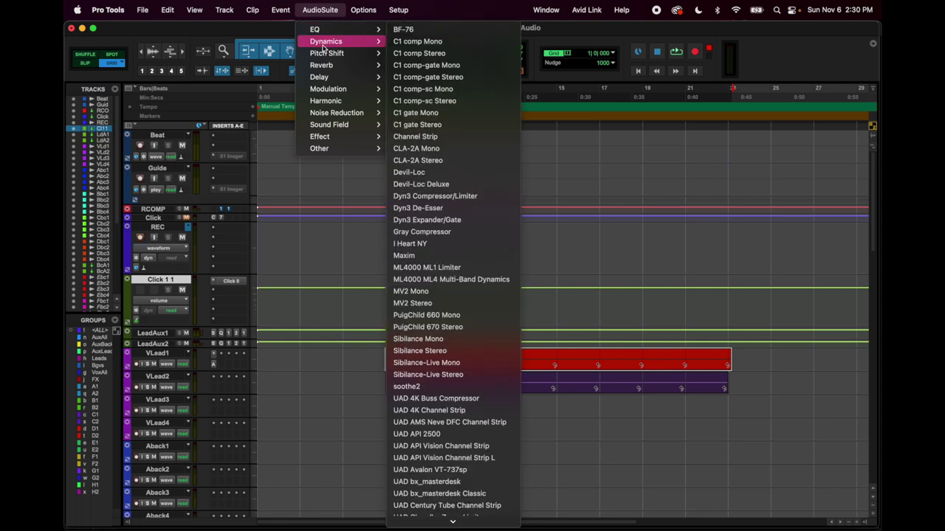
mouse_move(326, 77)
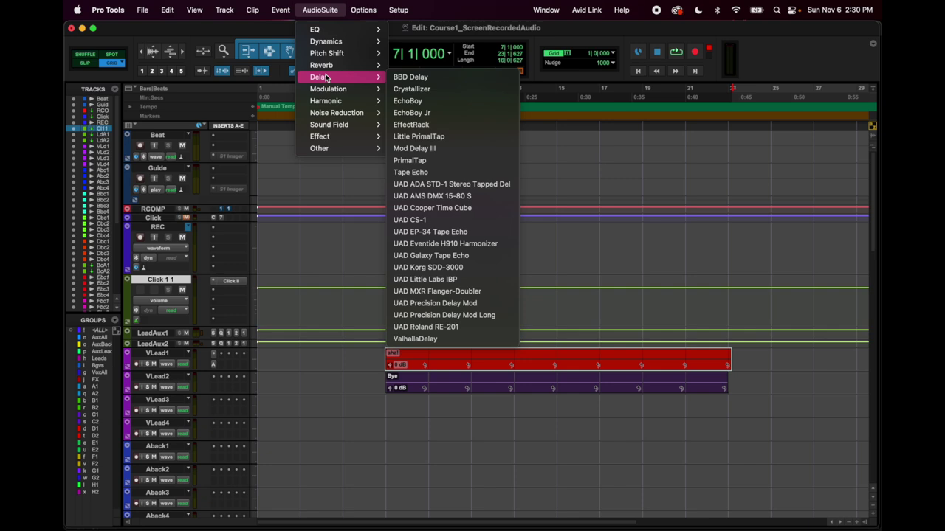
mouse_move(351, 68)
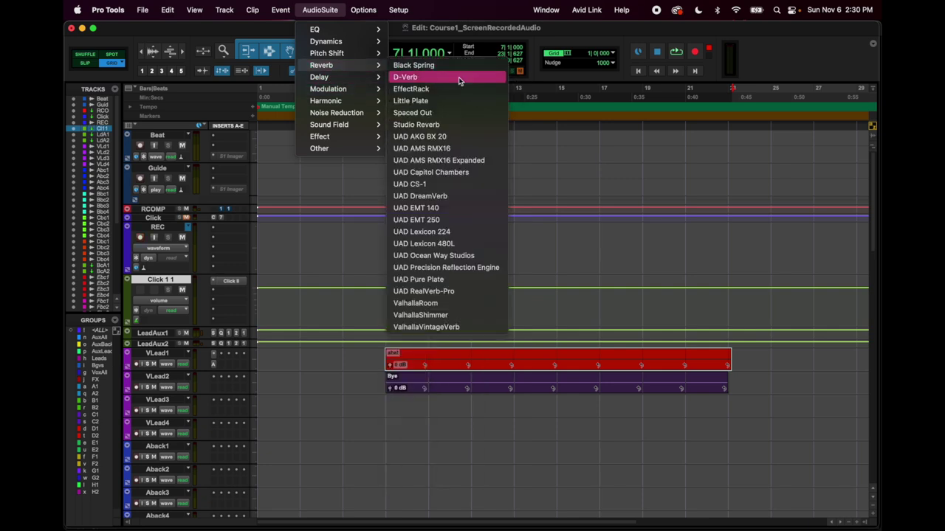
left_click(427, 305)
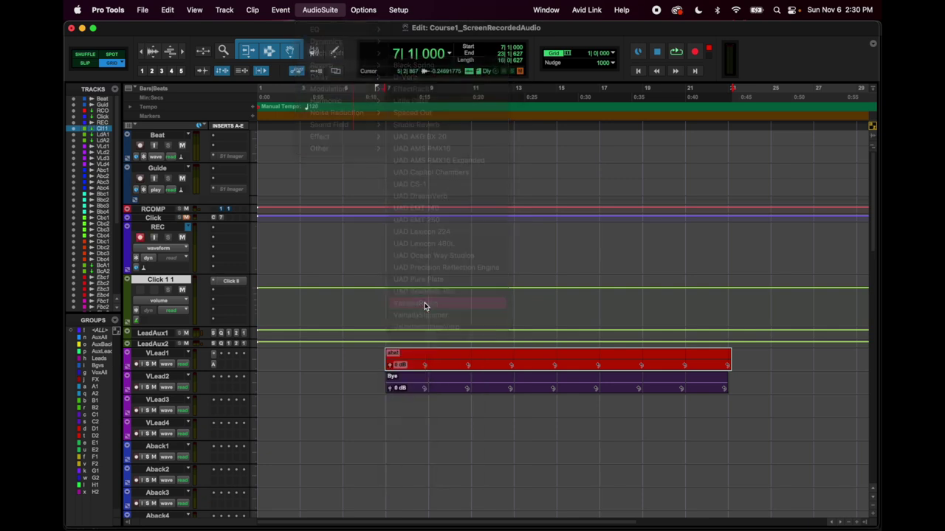
left_click_drag(184, 21, 346, 2)
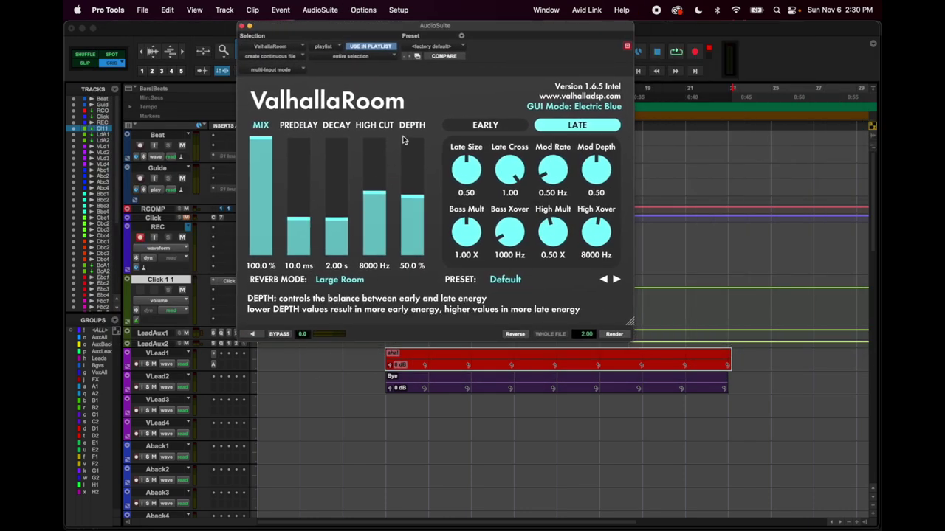
- Open the Auto-Tune Pro insert on VLead1, compare its window with the AudioSuite ValhallaRoom window, and close the insert
left_click(214, 364)
left_click_drag(496, 155, 482, 41)
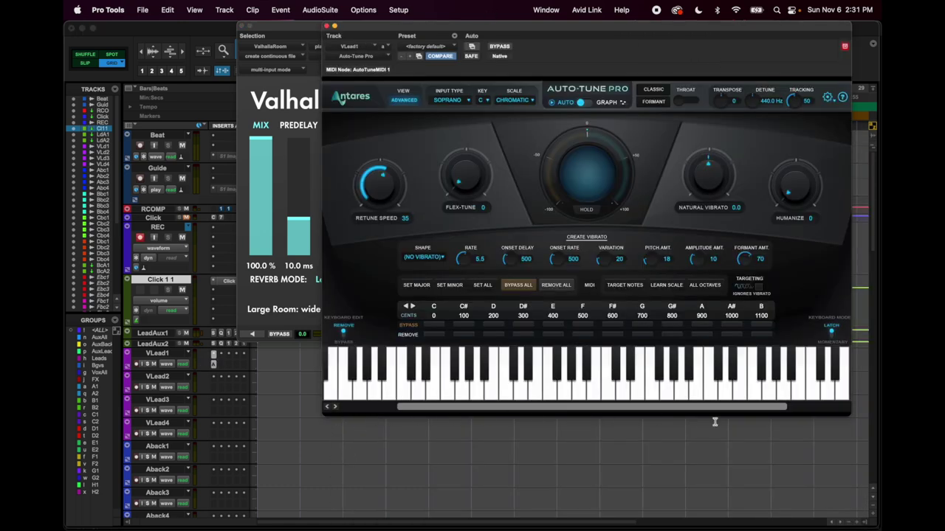
left_click(252, 288)
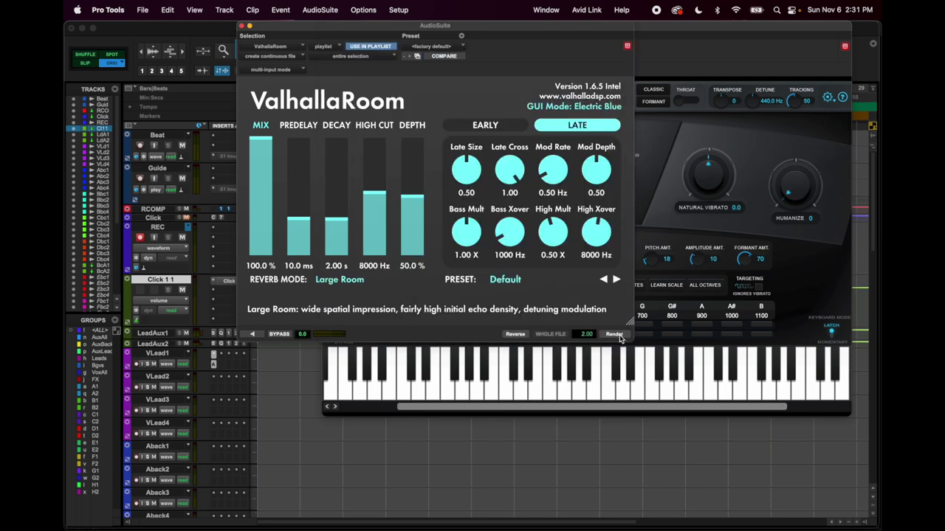
left_click(760, 37)
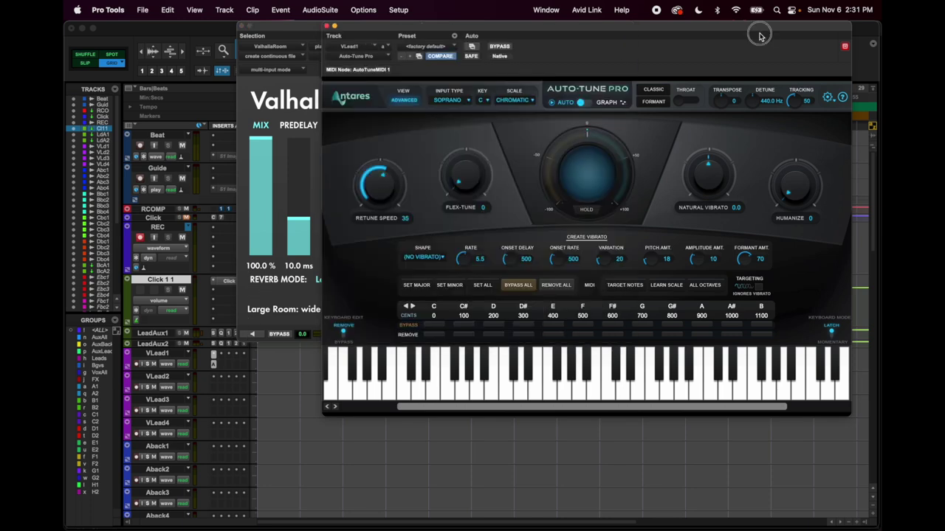
left_click(329, 28)
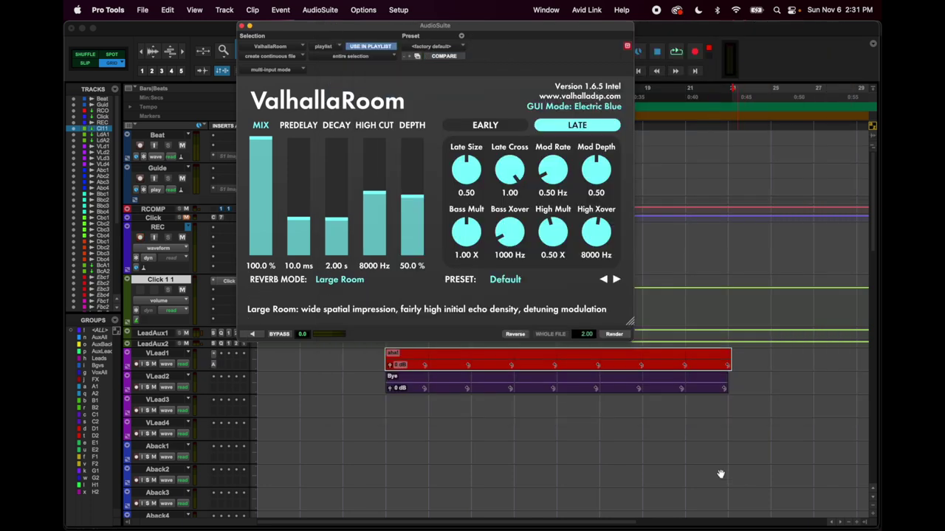
- Preview ValhallaRoom on the aha! clip and try to render the effect on that clip alone
left_click(254, 334)
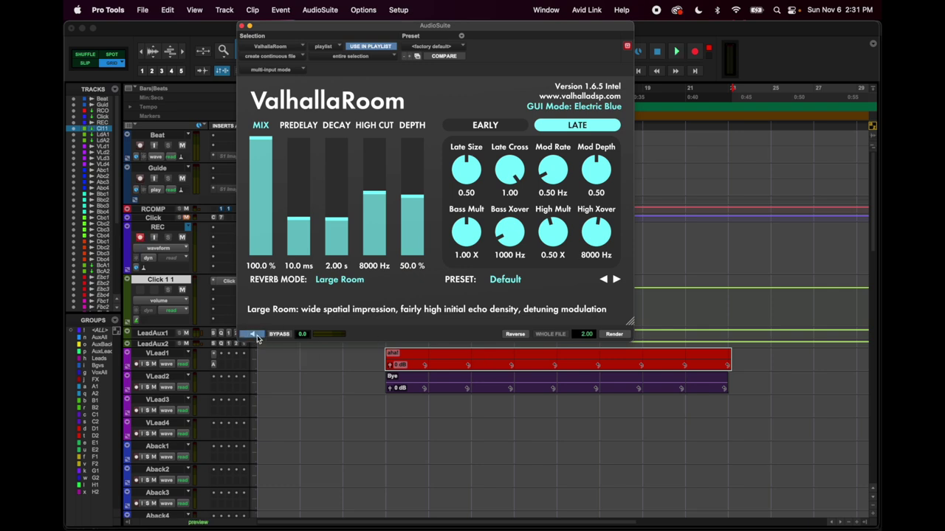
left_click(255, 335)
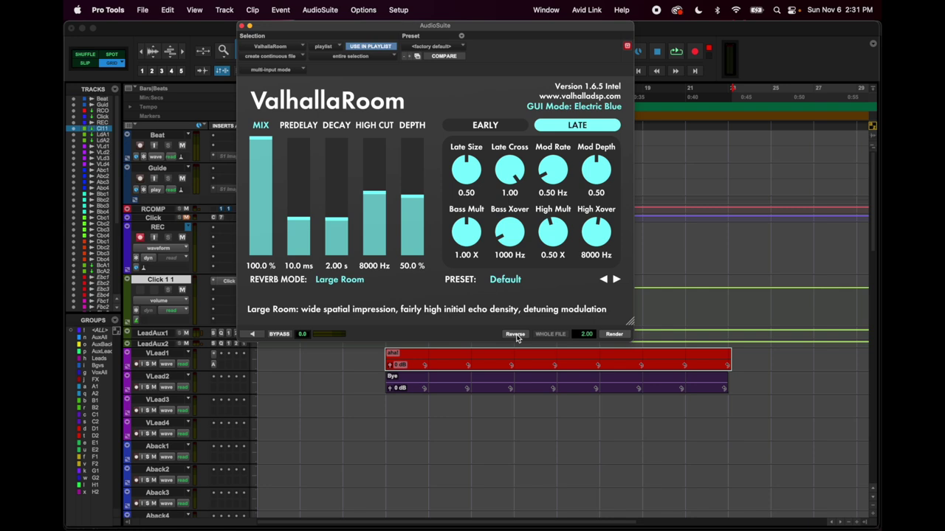
left_click(615, 334)
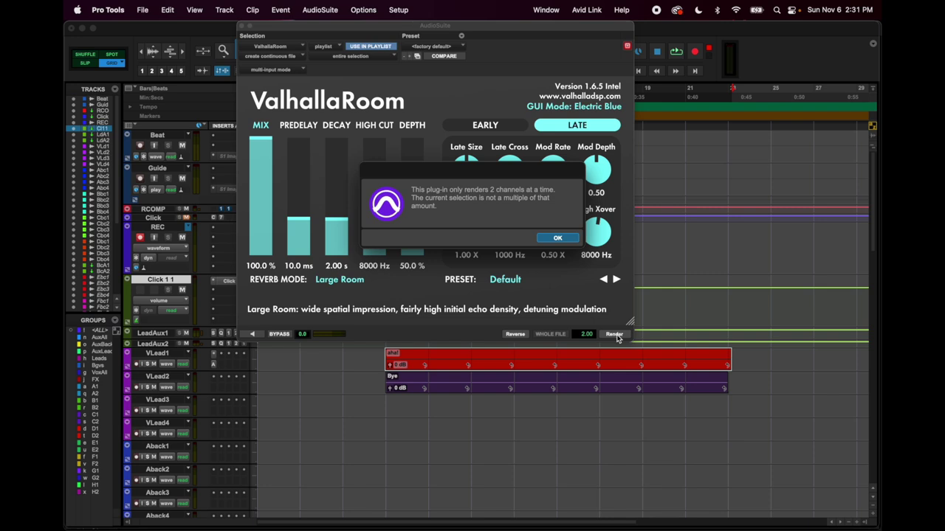
left_click(558, 236)
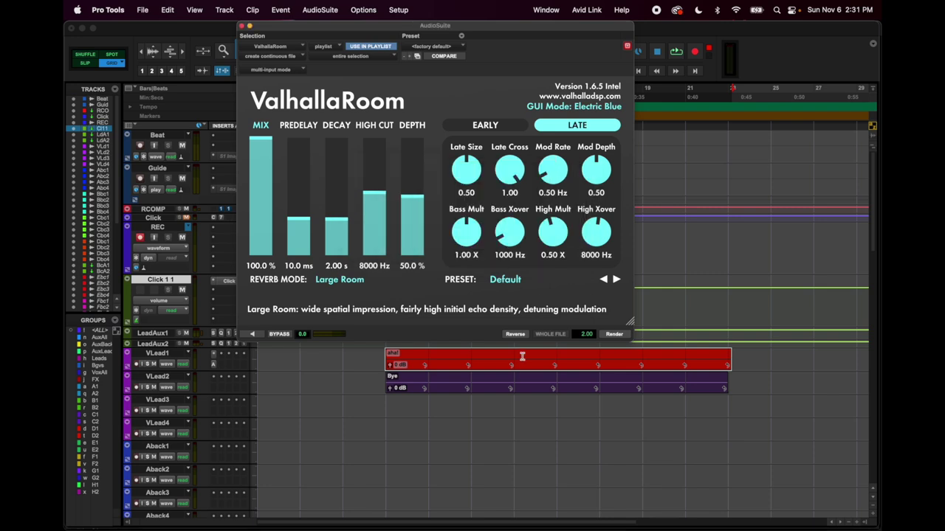
- Add the Bye clip on VLead2 to the selection, render ValhallaRoom on both clips, and close the AudioSuite window
left_click(514, 390)
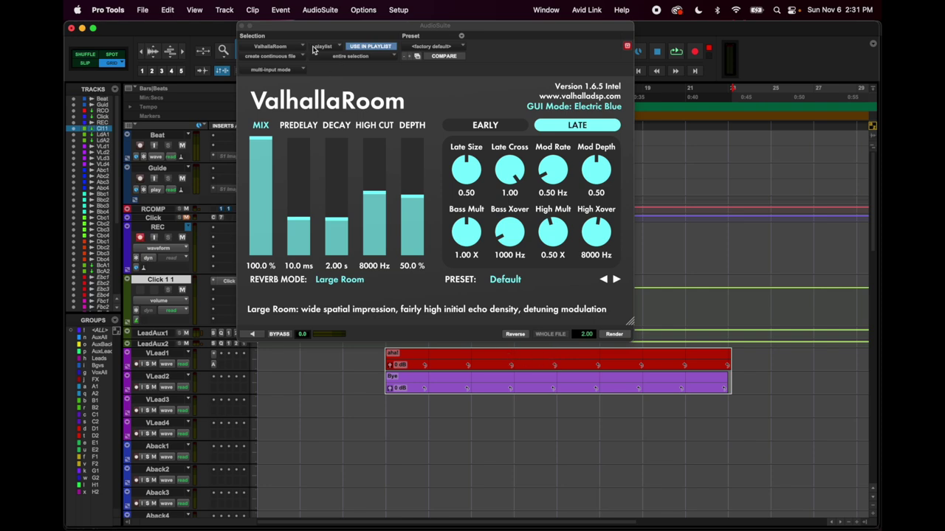
left_click(614, 334)
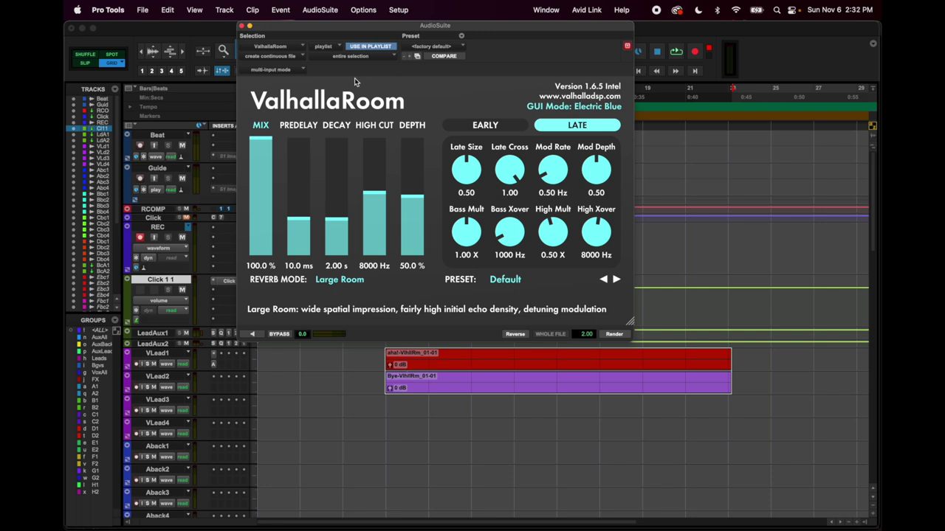
left_click(242, 26)
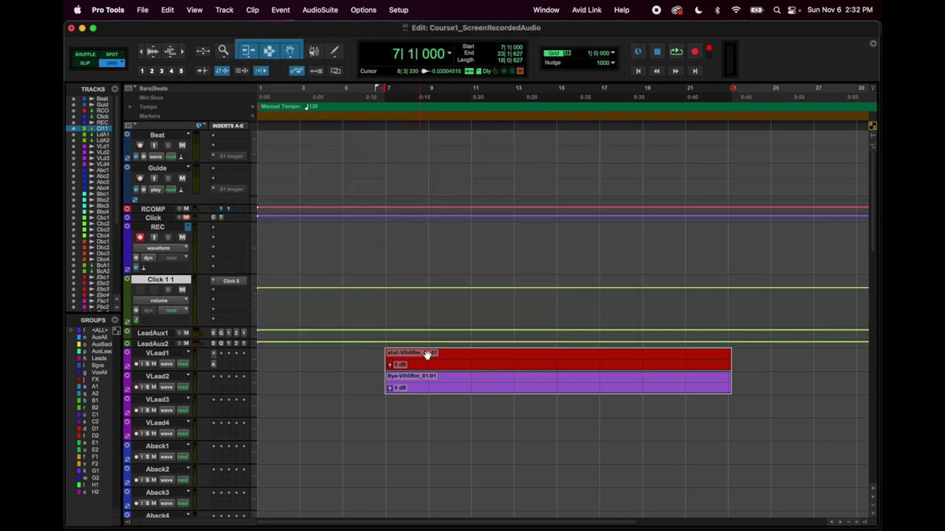
- Copy the two rendered clips to VLead3 and VLead4, mute the copies, and move them to Aback2 and Aback3
mouse_move(453, 388)
left_mouse_down()
mouse_move(454, 407)
mouse_move(449, 377)
left_mouse_up()
left_click_drag(492, 393, 493, 425)
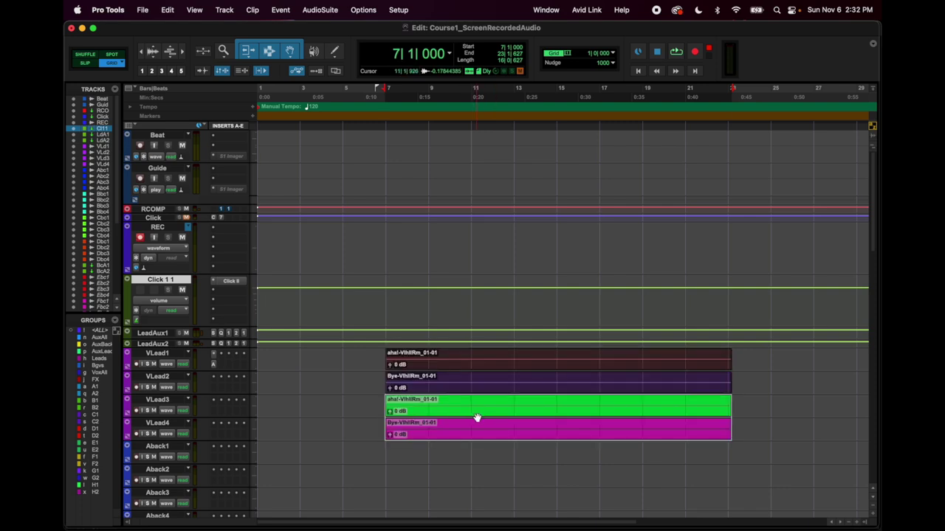
key("super+m")
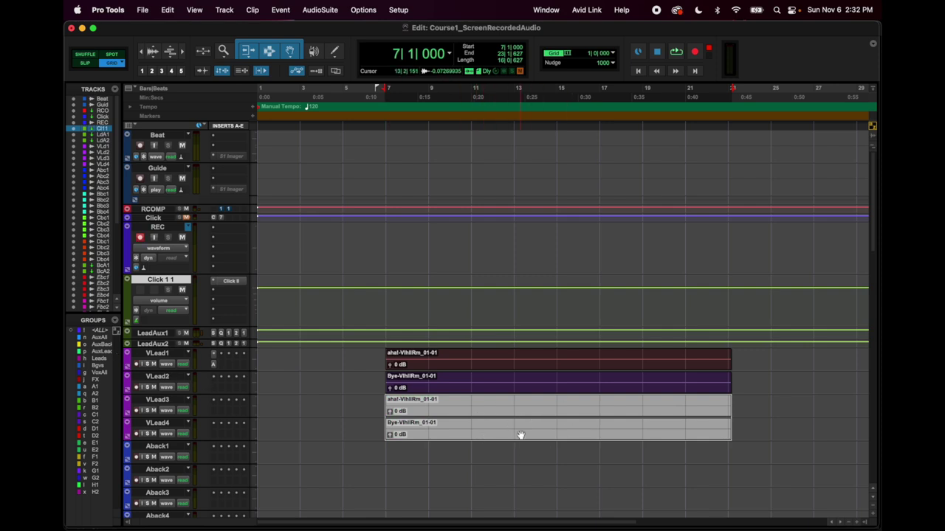
left_click_drag(521, 442, 521, 494)
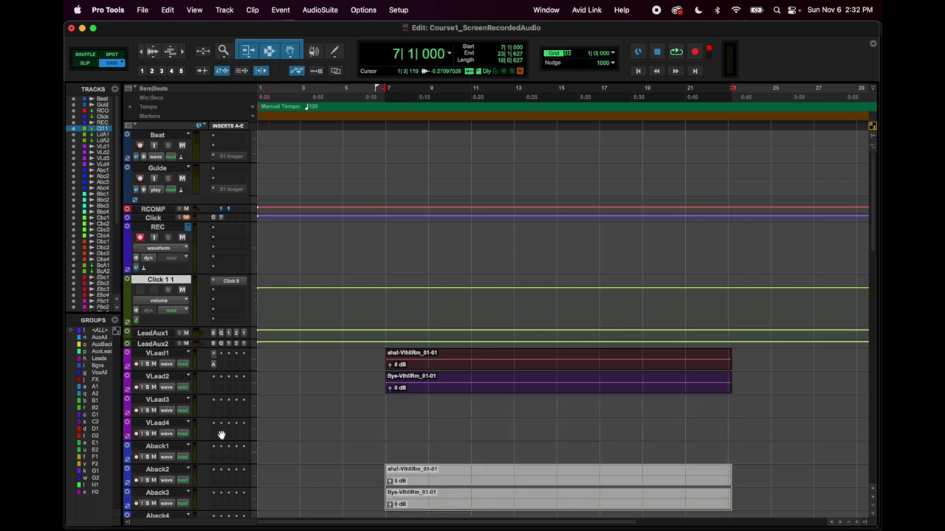
- Show VLead1 in playlists view and move the muted aha! and Bye copies into separate playlist lanes beneath it
left_click(171, 367)
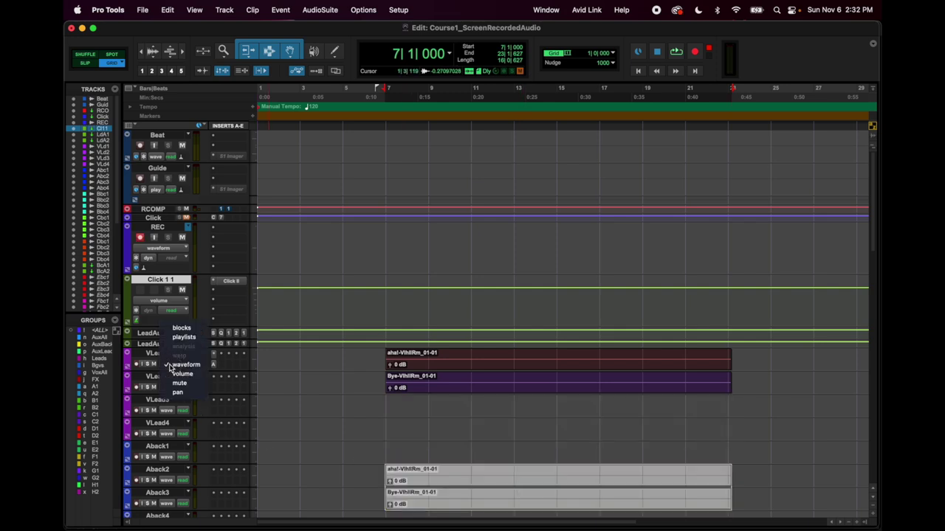
left_click(180, 337)
scroll(552, 480, "down", 1)
scroll(551, 479, "down", 1)
left_click(527, 443)
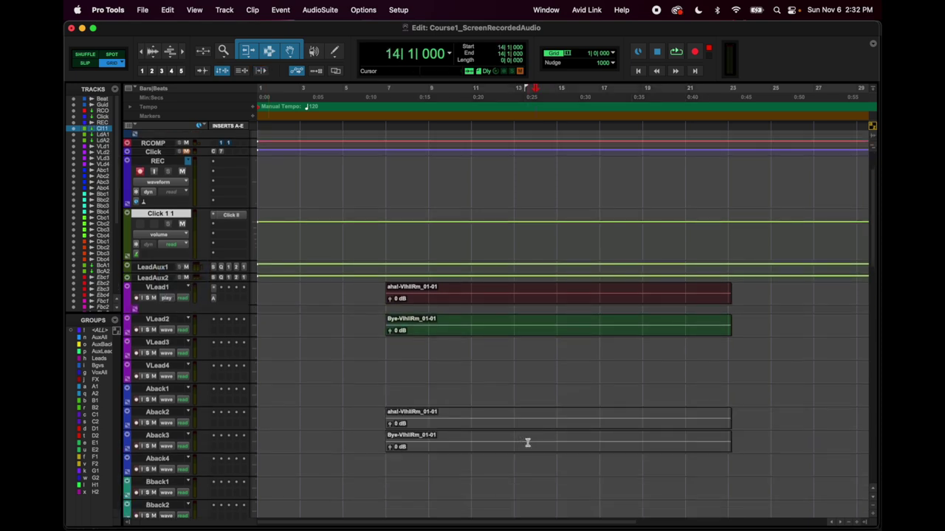
left_click_drag(527, 425, 522, 311)
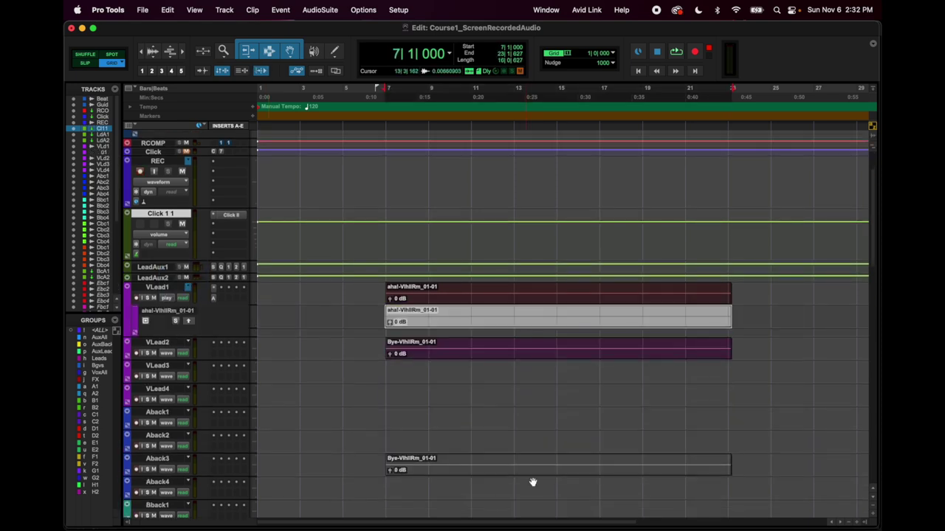
left_click_drag(532, 474, 530, 329)
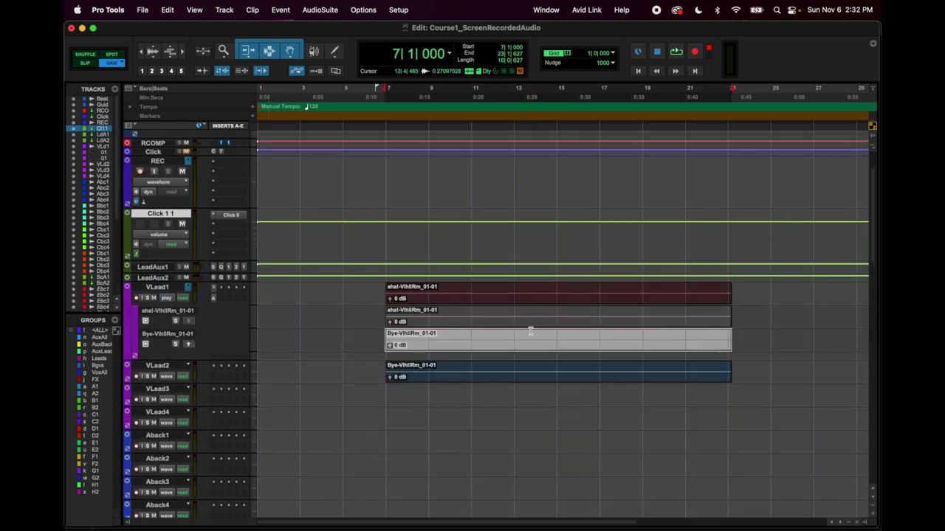
- Return VLead1 to waveform view and select its rendered aha! clip
left_click(167, 298)
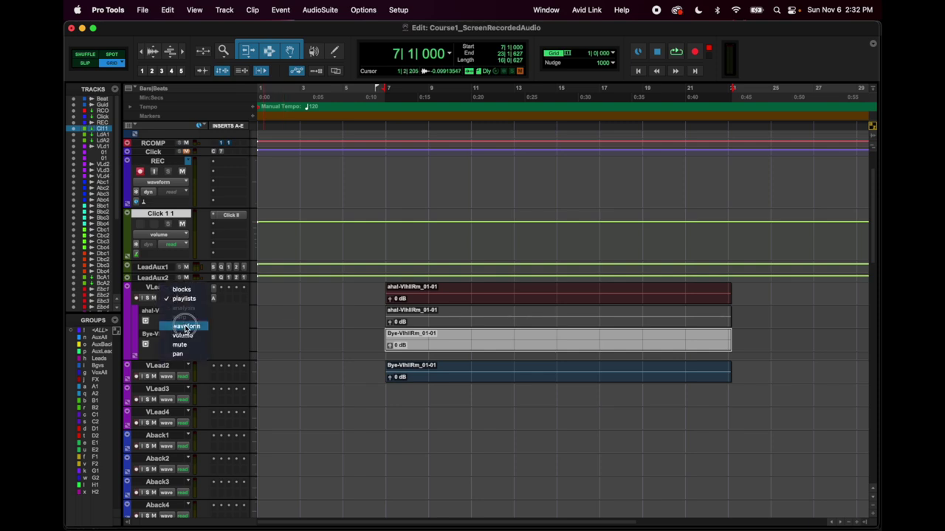
left_click(186, 326)
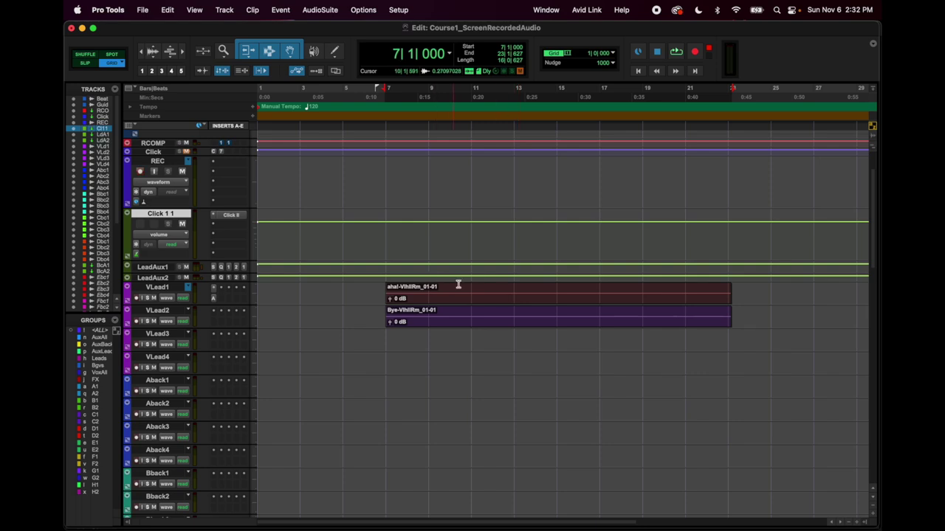
left_click(434, 301)
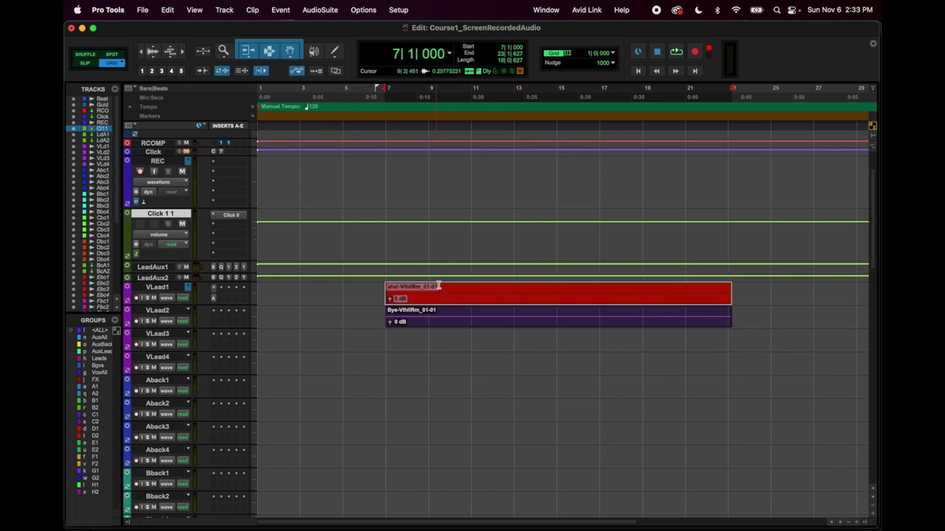
- Show the VLead1 playlists again and solo the lane holding the muted aha! copy
left_click(169, 298)
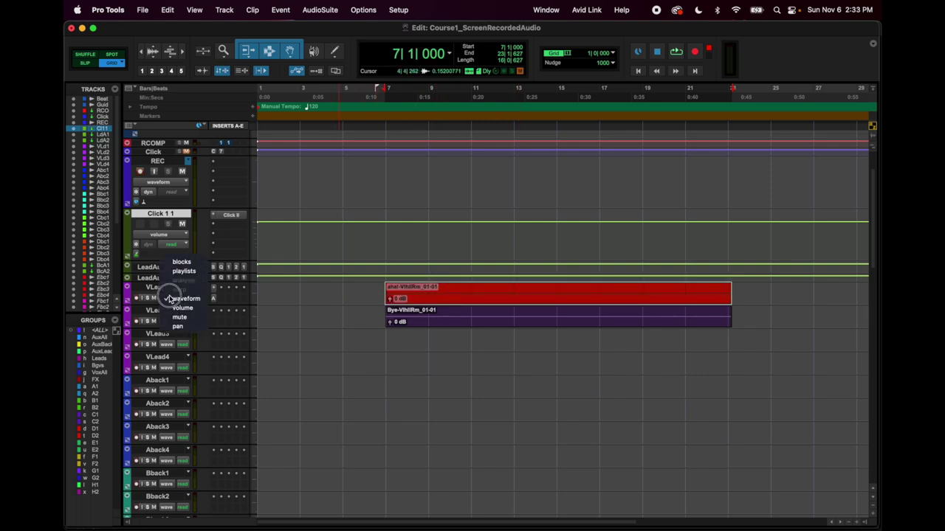
left_click(185, 273)
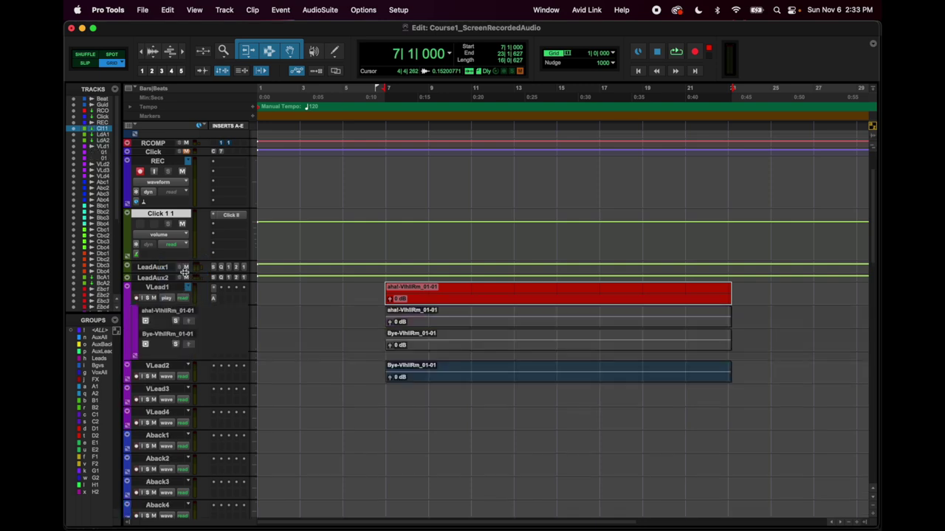
left_click(176, 322)
left_click(481, 325)
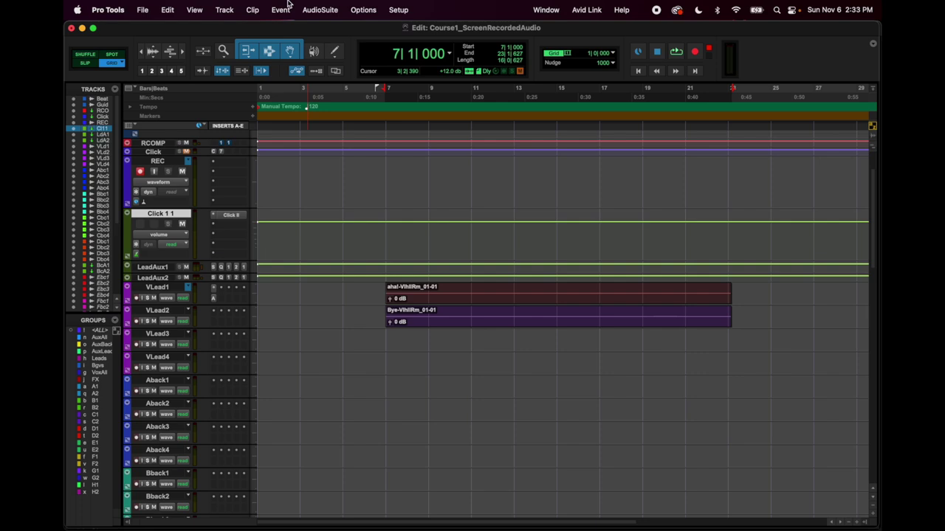
- Review the AudioSuite reverb and modulation plug-ins, and switch to the Mix window
left_click(312, 8)
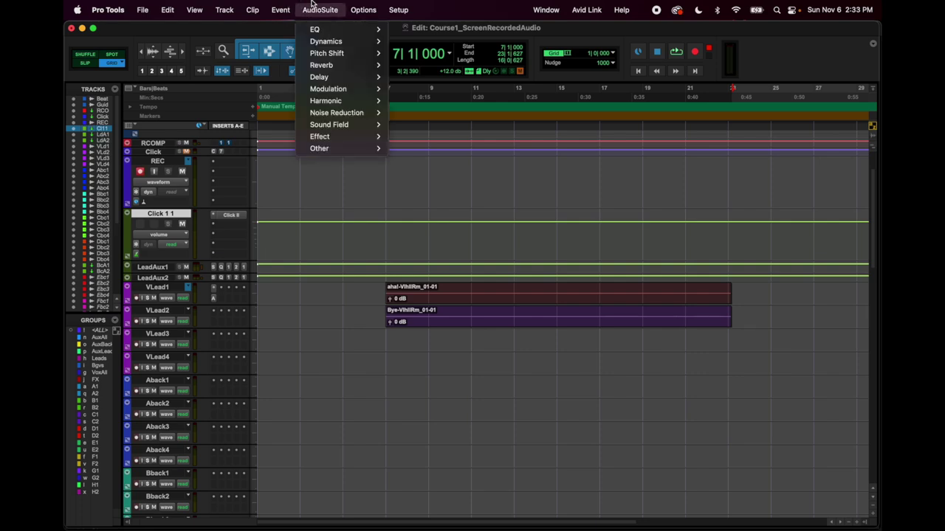
mouse_move(345, 72)
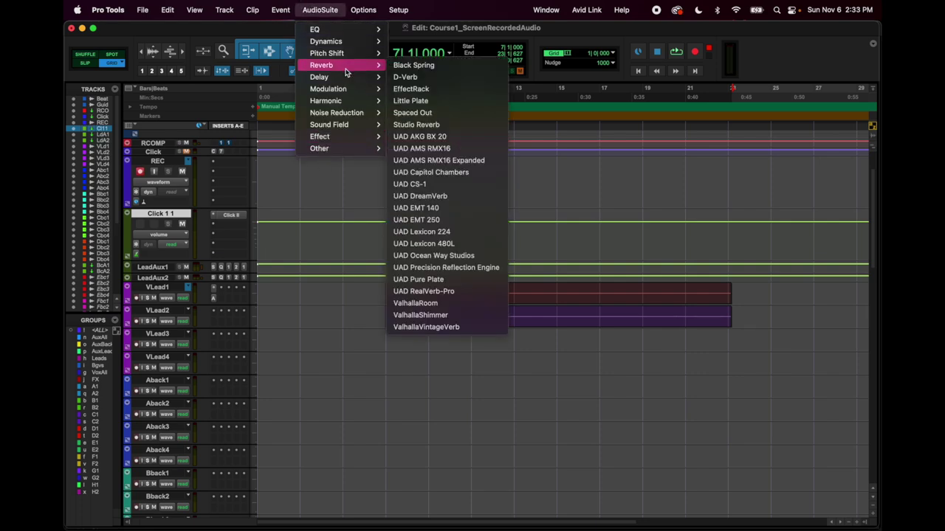
mouse_move(346, 89)
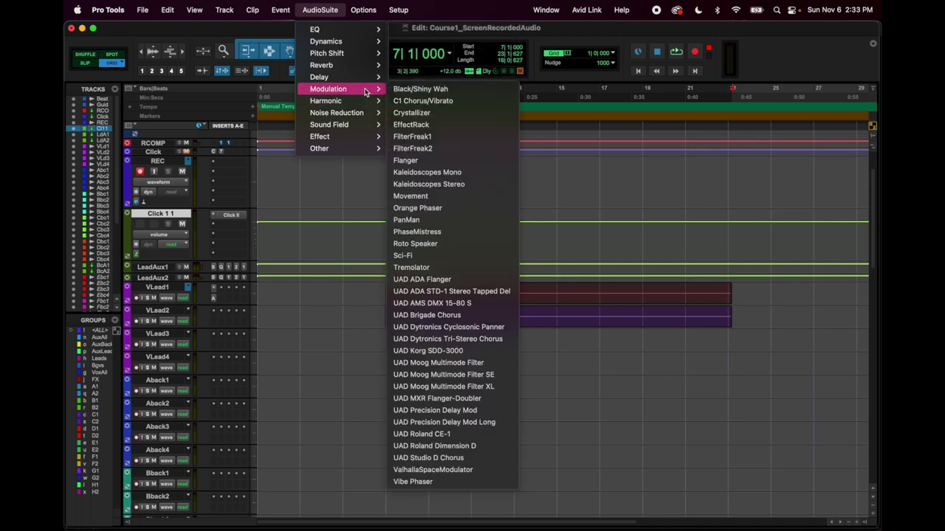
left_click(300, 9)
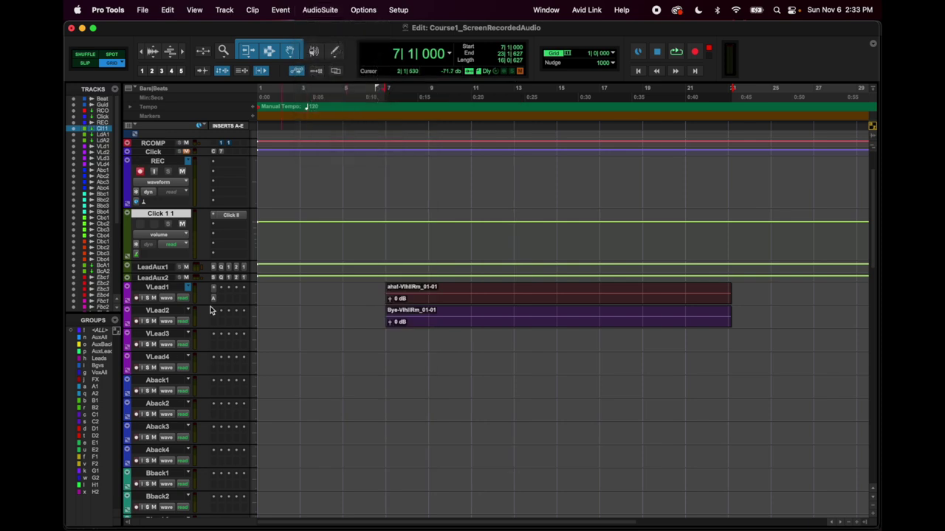
key("super+equal")
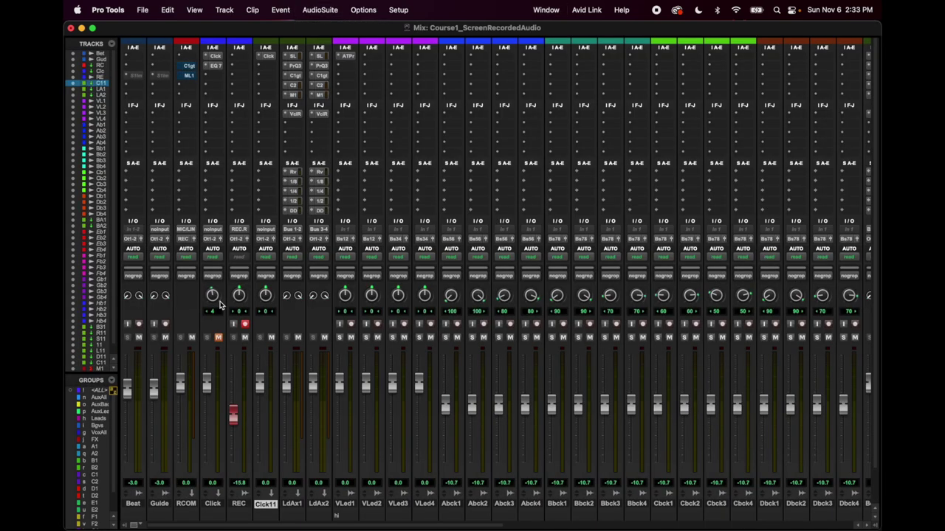
- Inspect the Pro-Q 3 on LeadAux2 and the CLA-2A on LeadAux1, and return to the Edit window
left_click(317, 66)
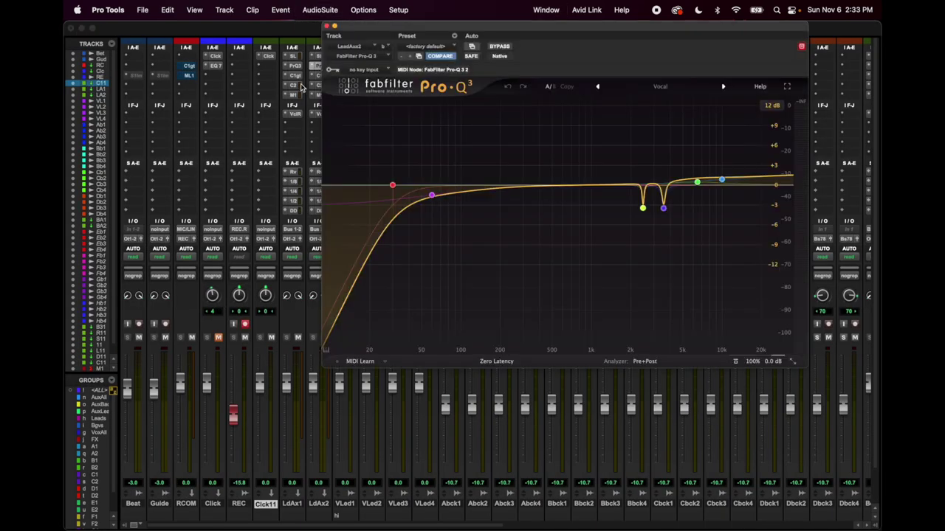
left_click(299, 87)
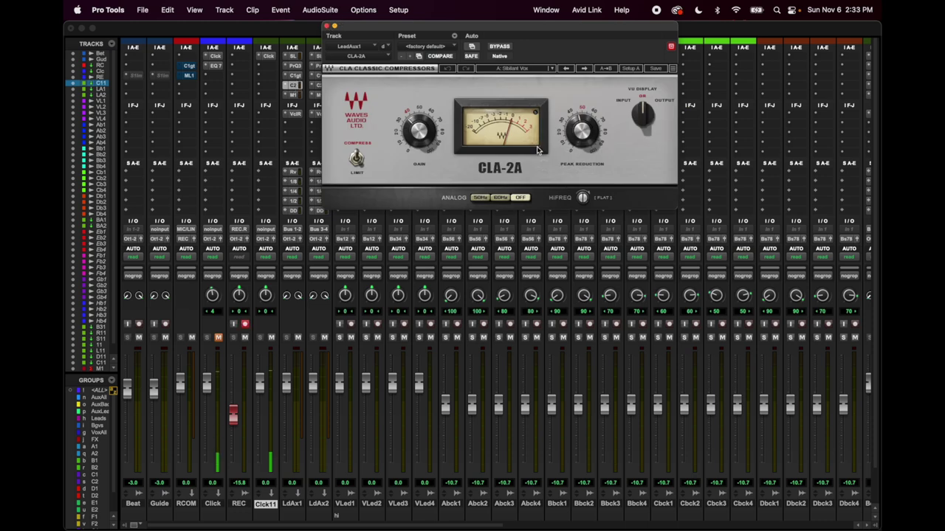
left_click(327, 28)
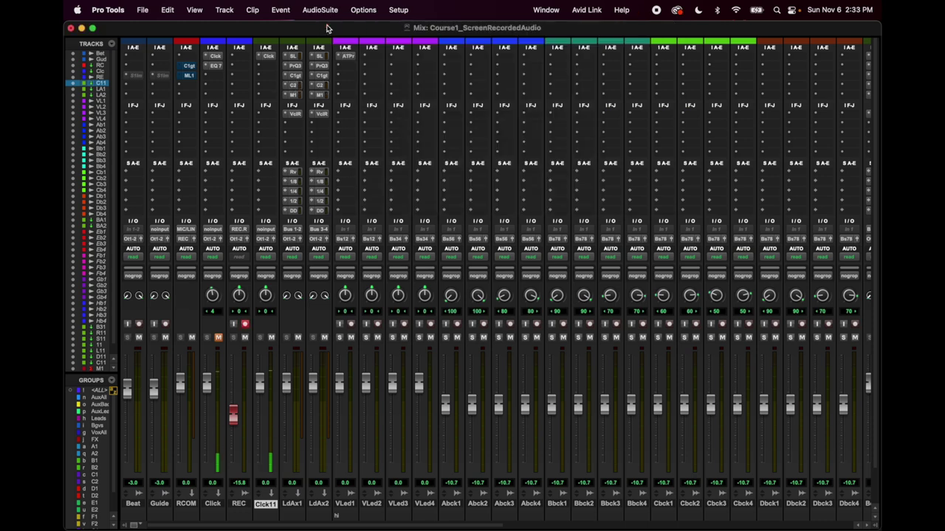
key("super+equal")
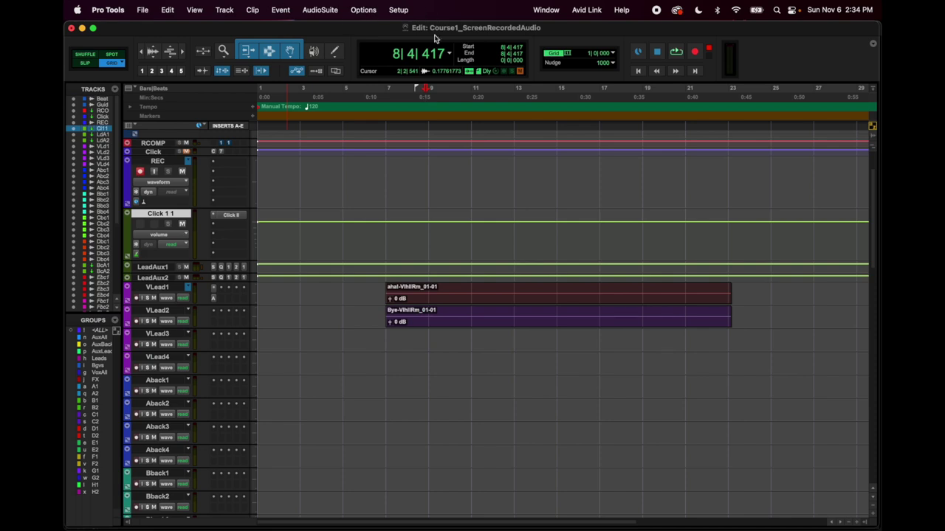
- Enable QuickPunch, play the REC clip from 9|1|000, punch in a recording partway through and stop around bar 14
left_click(361, 11)
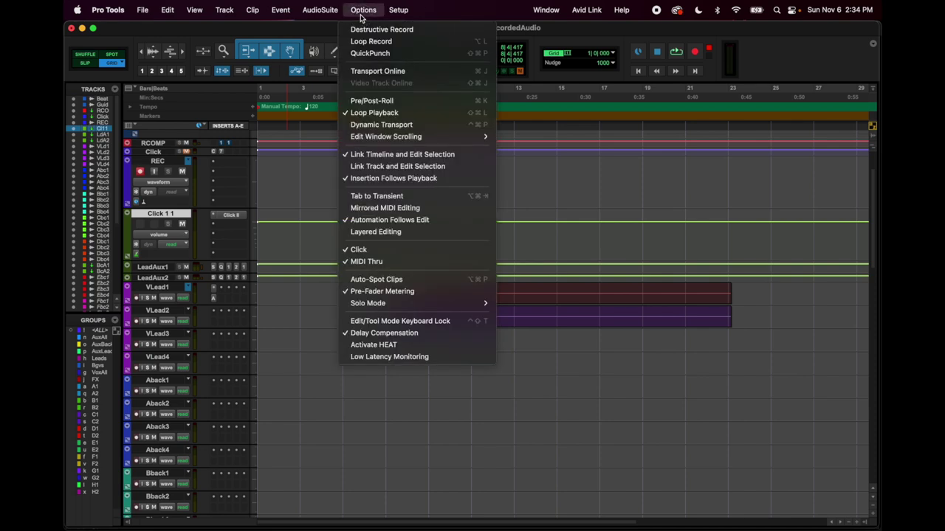
left_click(431, 52)
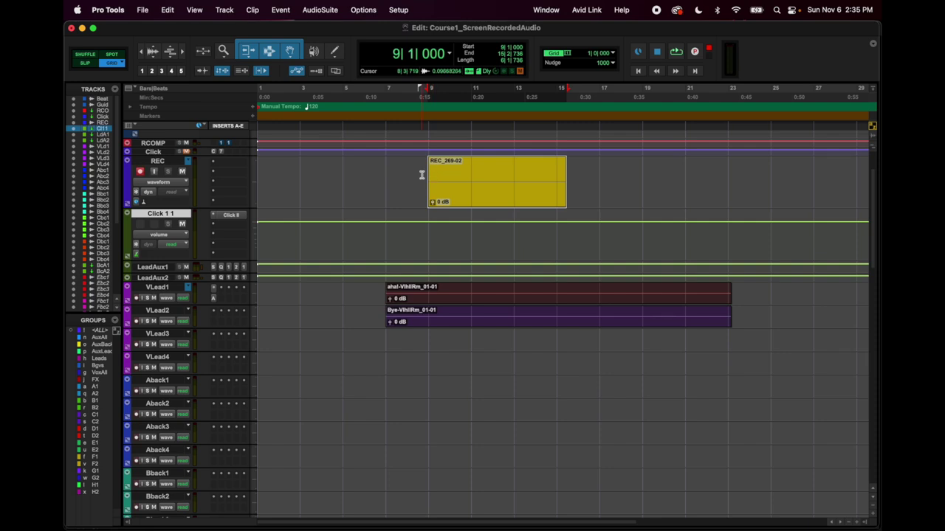
key("space")
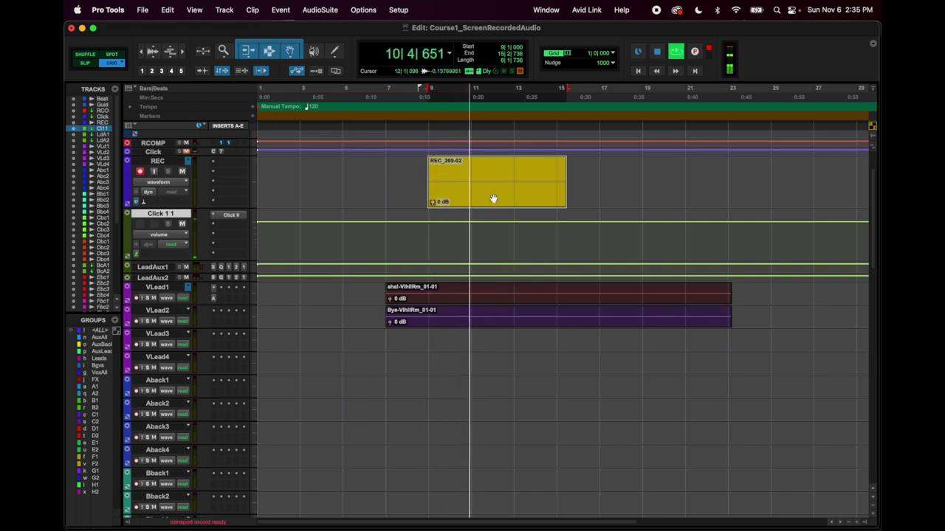
left_click(694, 52)
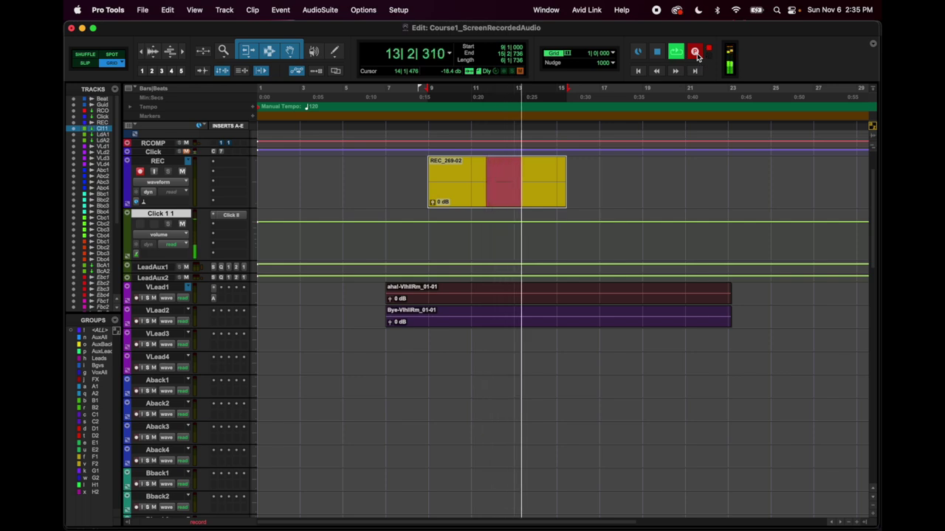
key("space")
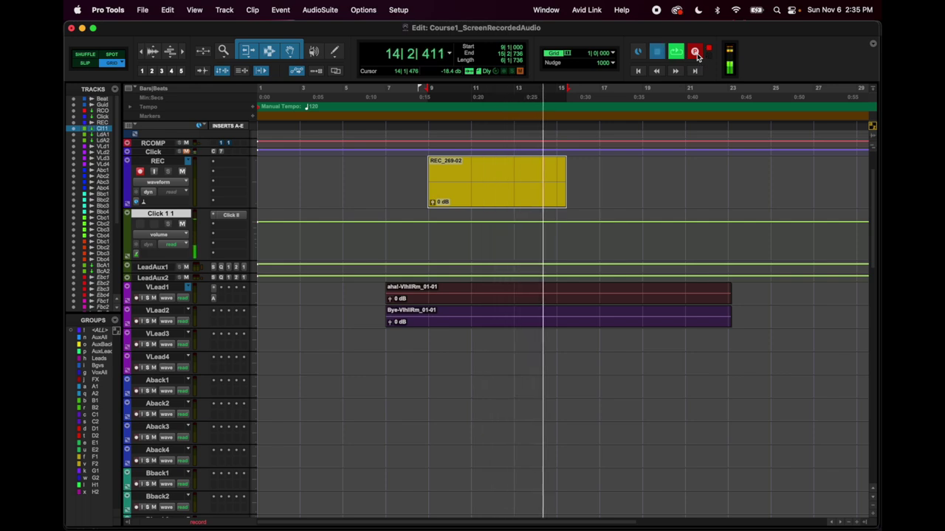
- Return to normal record mode and clear the recorded clips from the REC track
left_click_drag(489, 181, 403, 185)
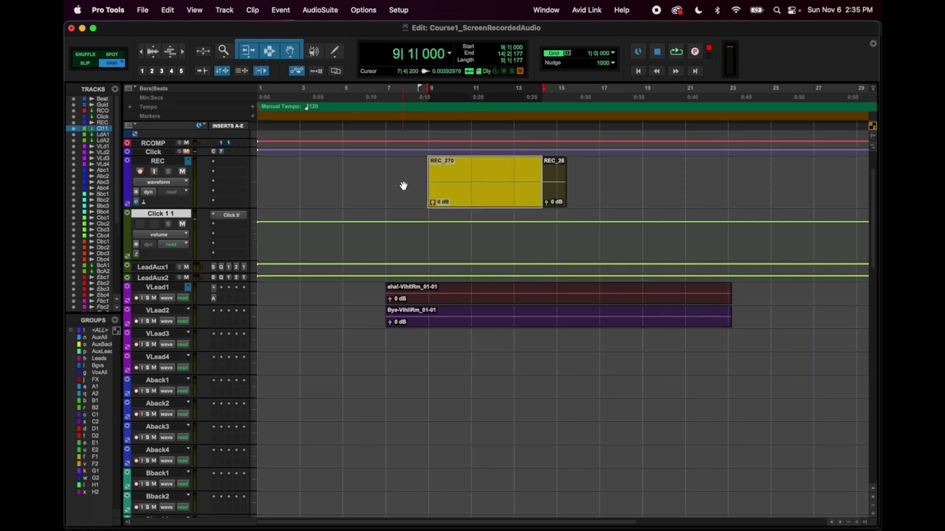
left_click(696, 54)
key("super+z")
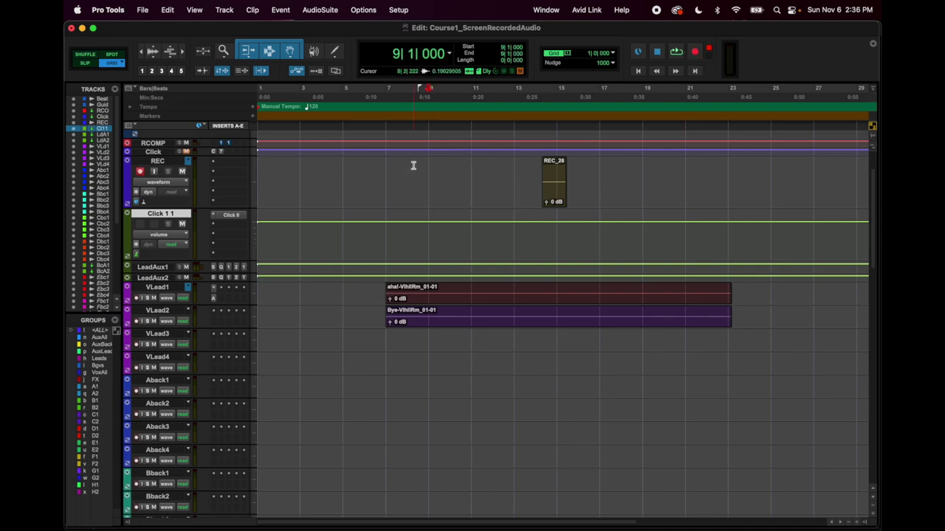
left_click_drag(413, 165, 606, 167)
key("super+z")
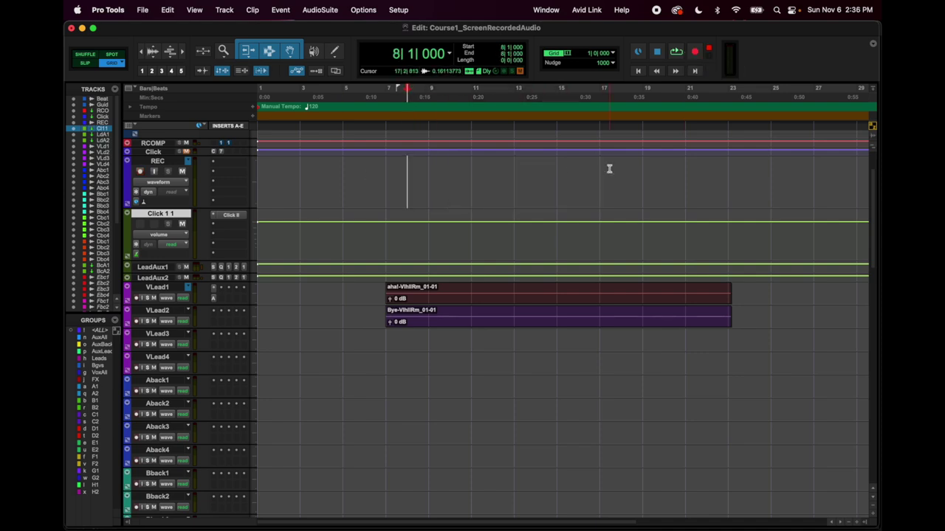
- Re-enable QuickPunch and punch in a short recording on REC during playback from 8|1|000
left_click(695, 53)
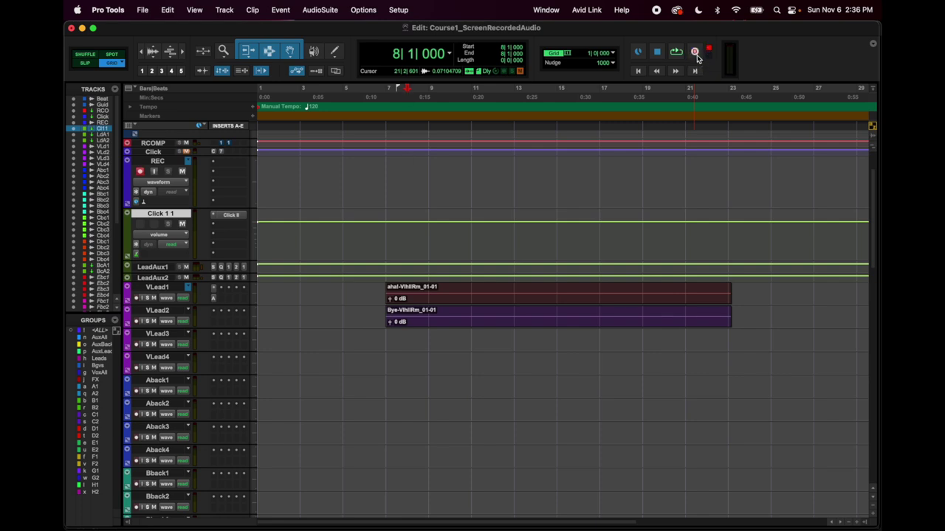
key("space")
key("space")
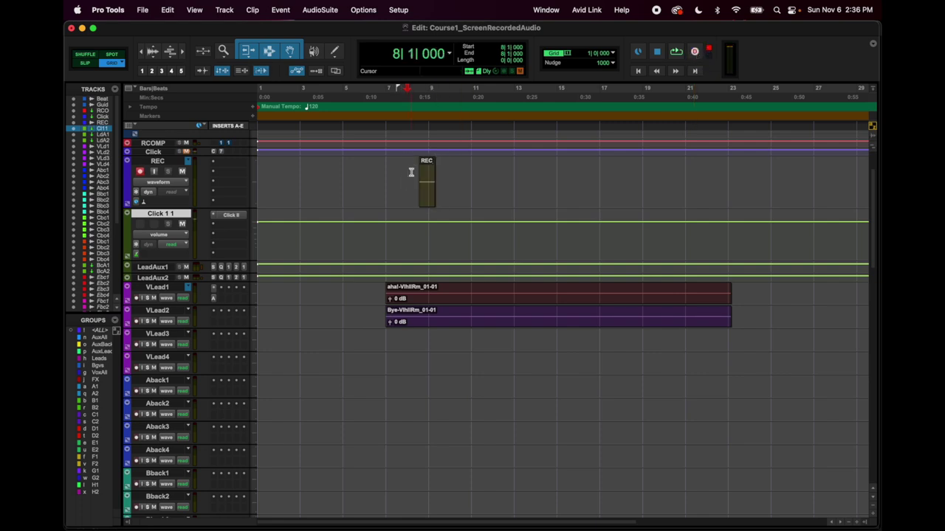
- Record a short take on REC directly from 8|1|000, stop, and undo it
left_click(696, 52)
key("space")
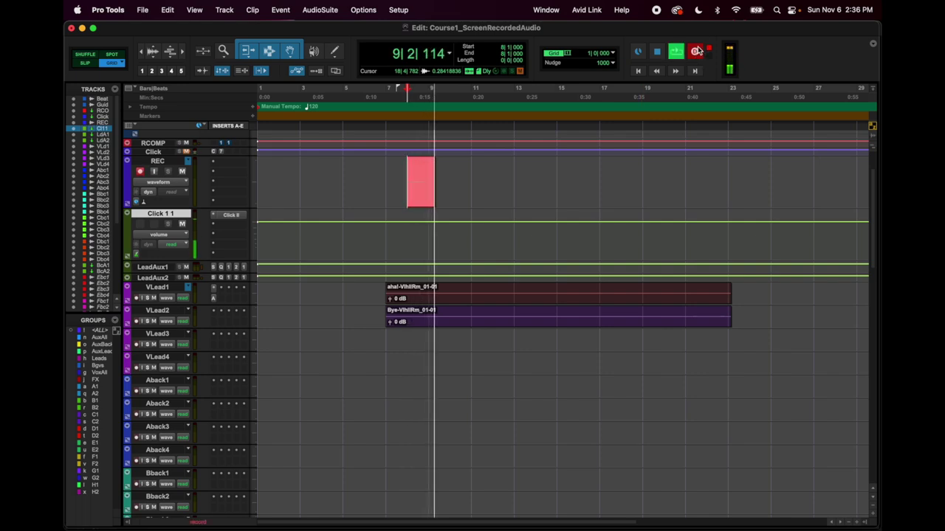
key("space")
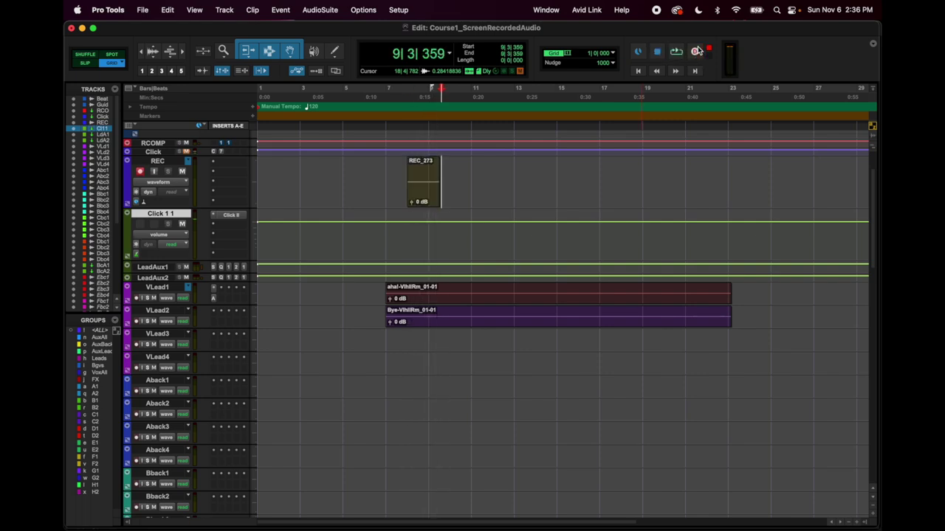
key("super+z")
- Place the cursor at 14|1|000 just before the remaining REC clip and switch back to normal record mode
left_click(555, 197)
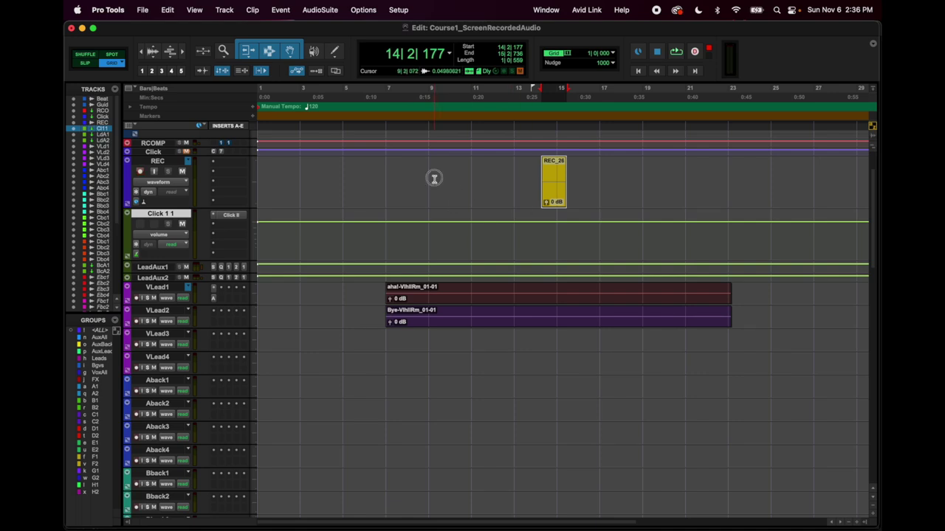
left_click_drag(434, 180, 623, 188)
left_click(546, 181)
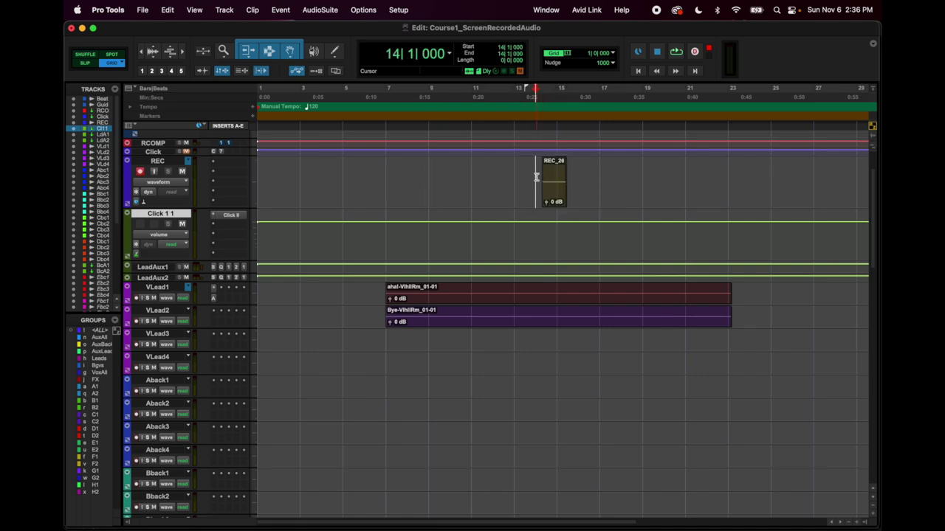
left_click(695, 52)
- Review the Insertion Follows Playback option and test it by playing and stopping repeatedly from 9|1|000
left_click(363, 9)
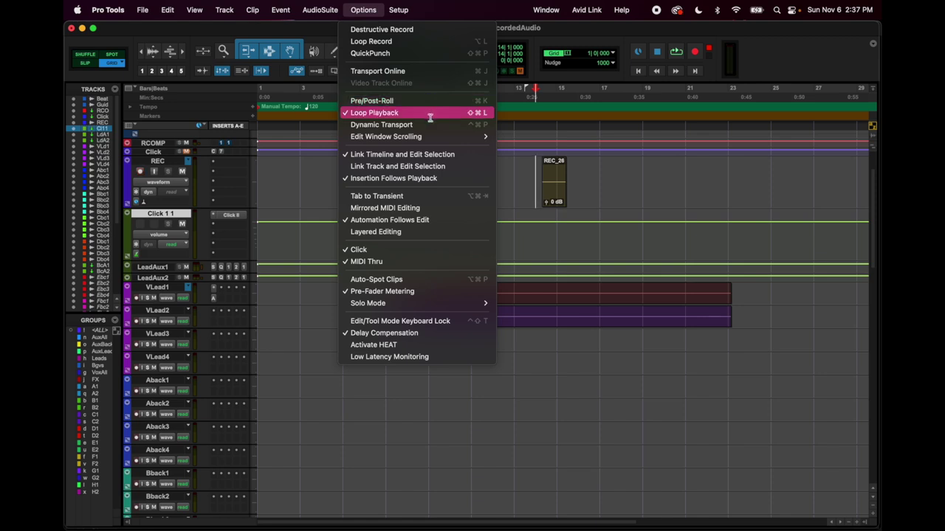
left_click(457, 178)
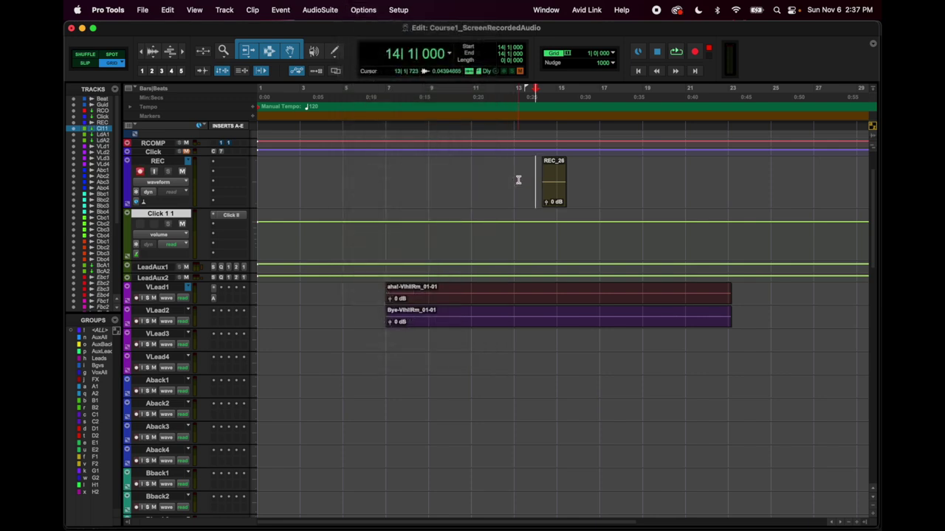
left_click(427, 173)
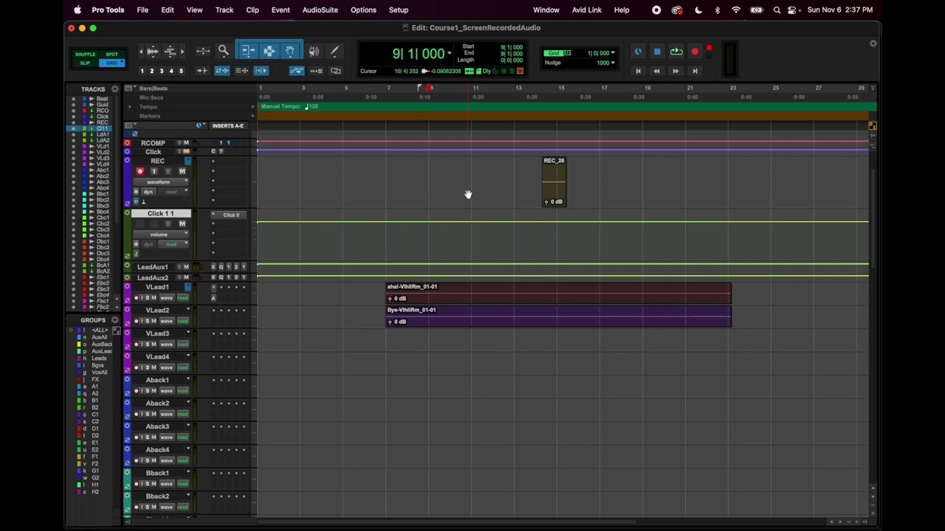
key("space")
key("space")
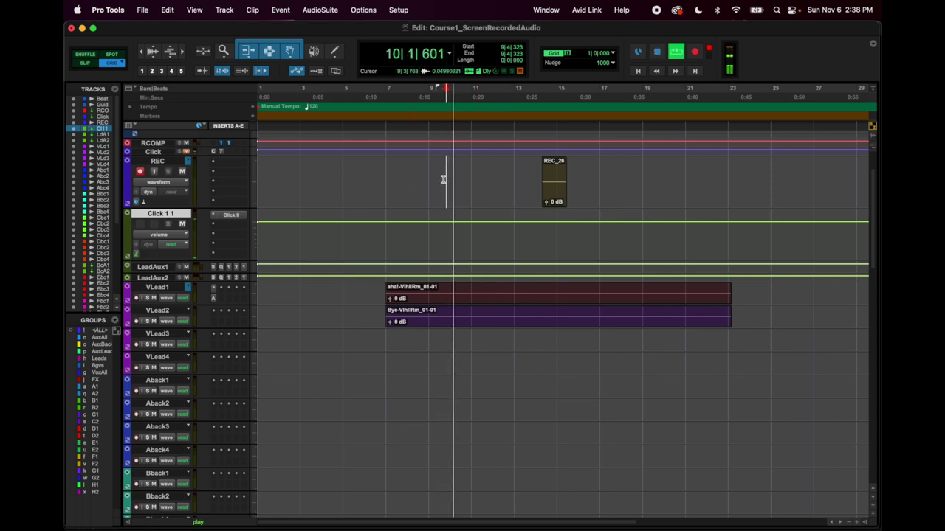
key("space")
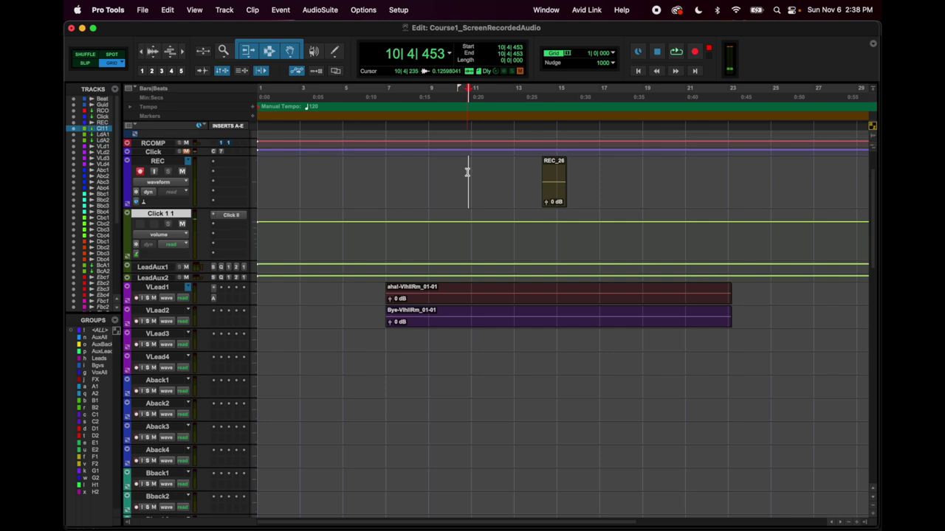
- Turn off Insertion Follows Playback and test it by playing from 9|1|000 and stopping
left_click(363, 9)
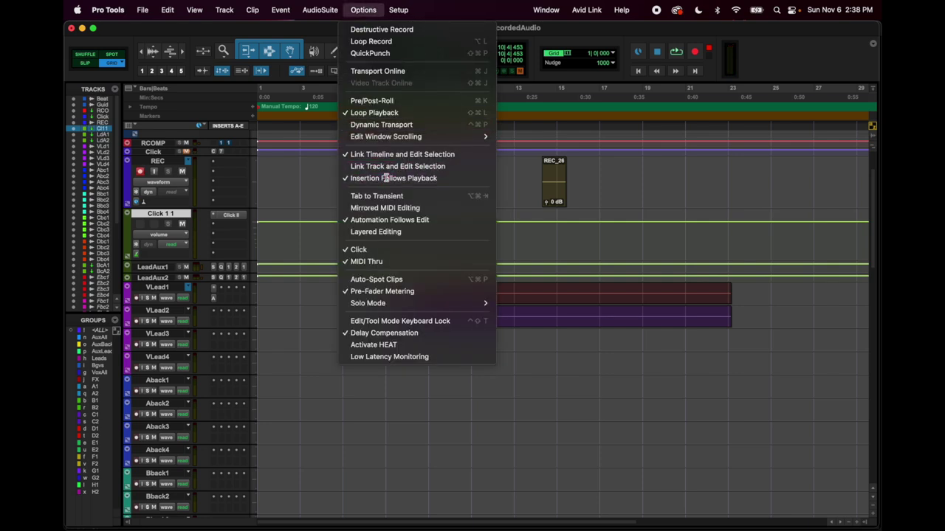
left_click(385, 178)
left_click(428, 175)
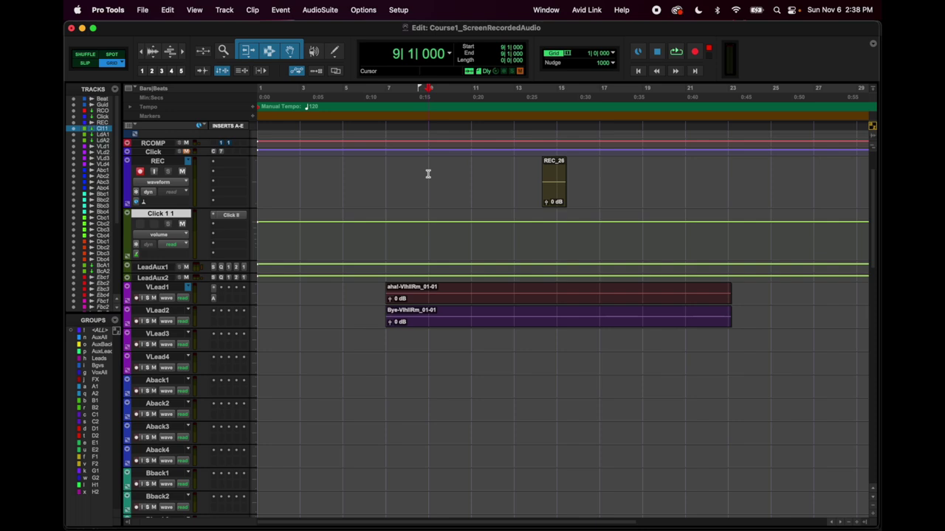
key("space")
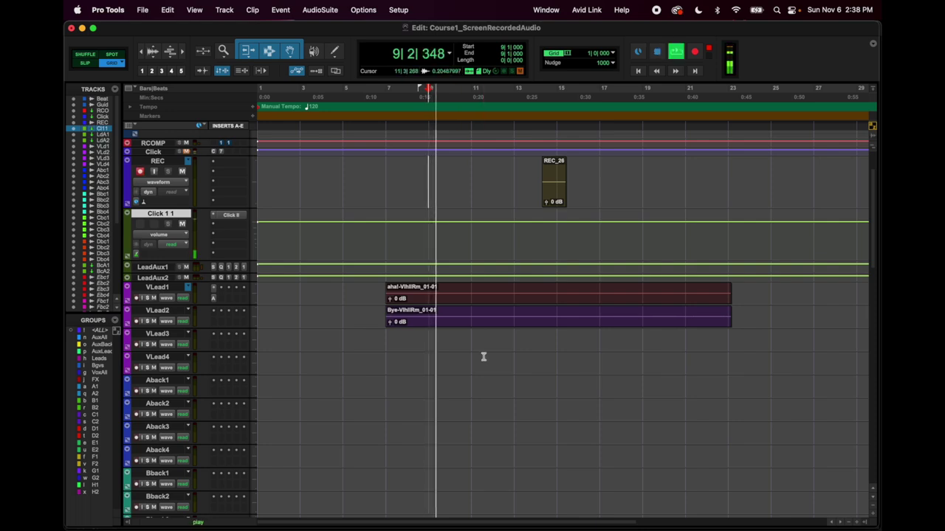
key("space")
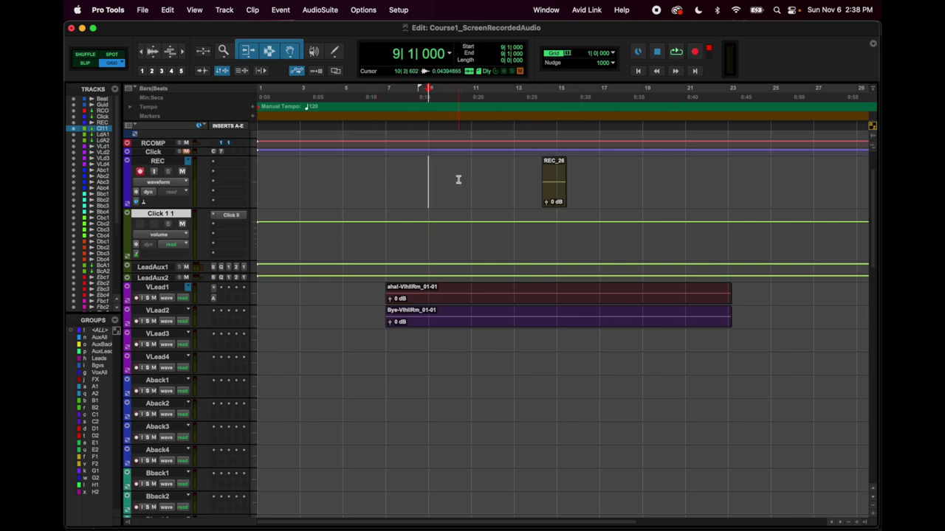
- Turn Insertion Follows Playback back on and test it with another short playback from 9|1|000
left_click(325, 9)
mouse_move(363, 10)
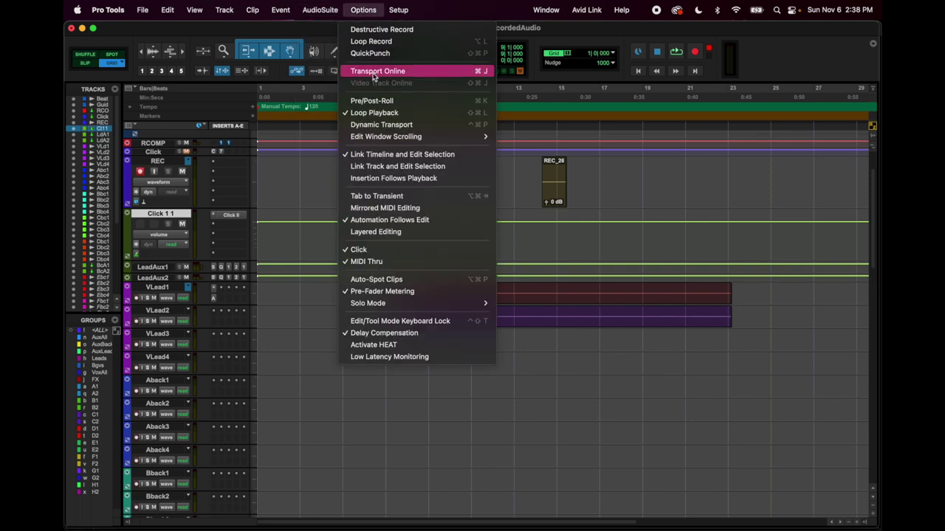
left_click(382, 178)
key("space")
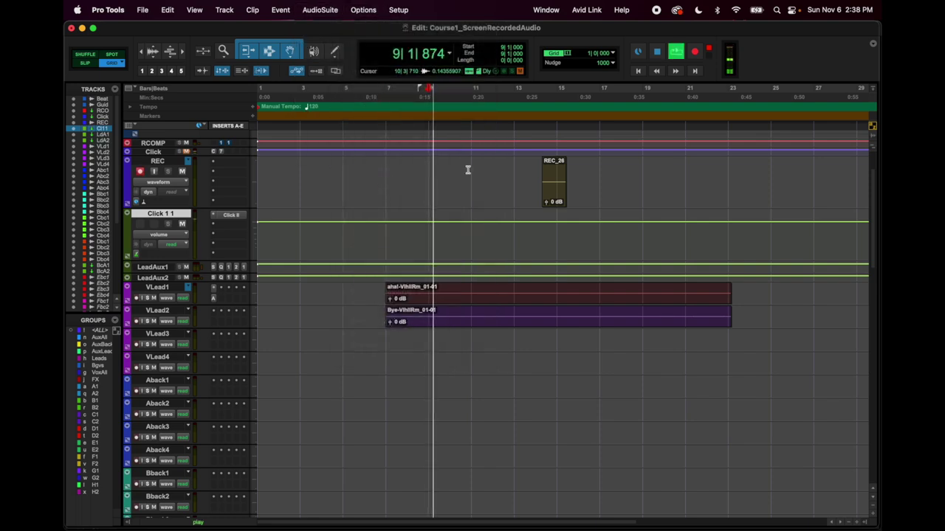
key("space")
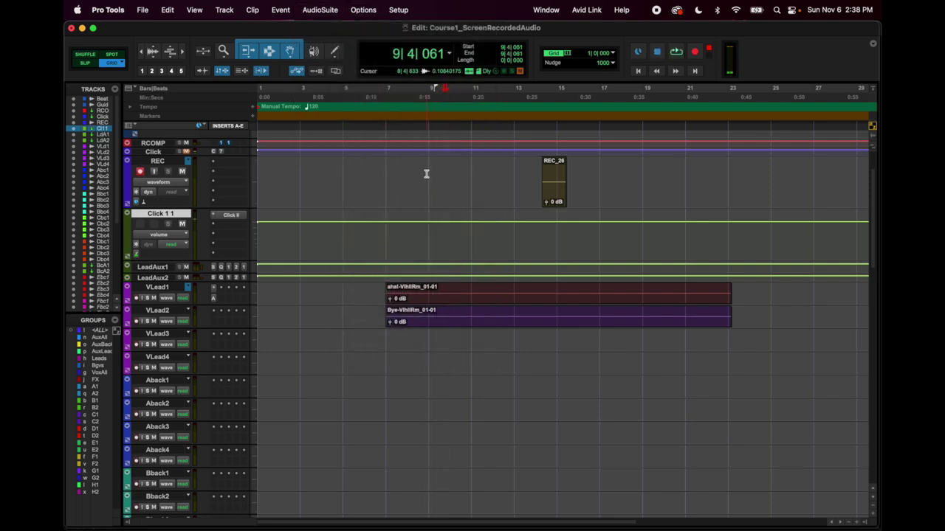
- Turn off Insertion Follows Playback and set Edit Window Scrolling to Continuous
left_click(426, 174)
key("ctrl+n")
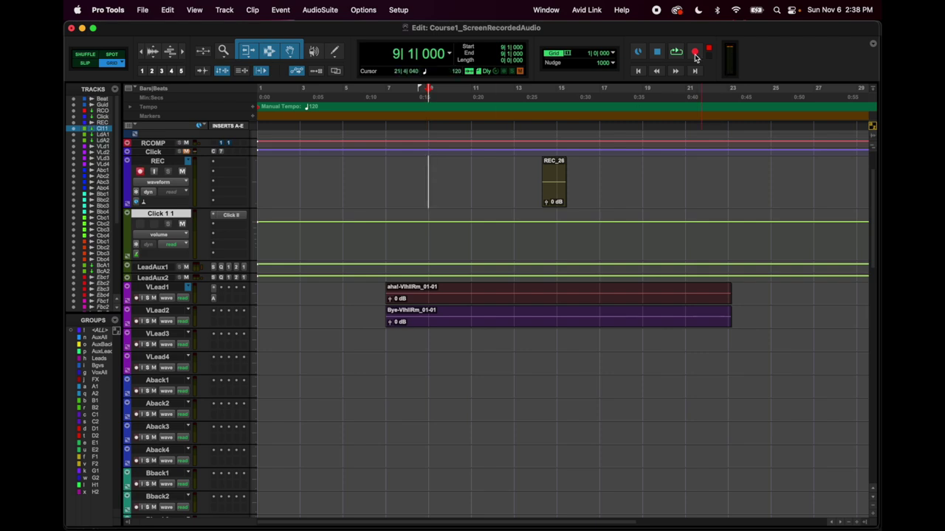
left_click(363, 9)
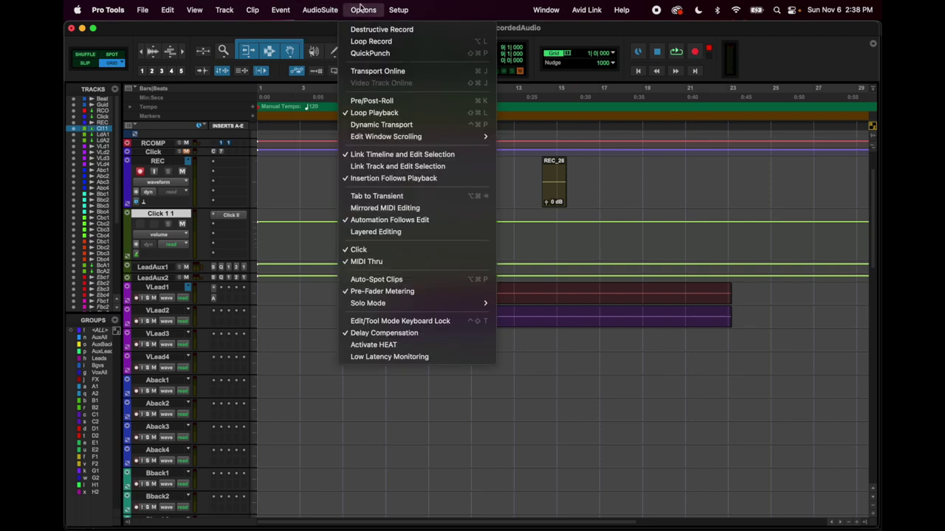
left_click(410, 178)
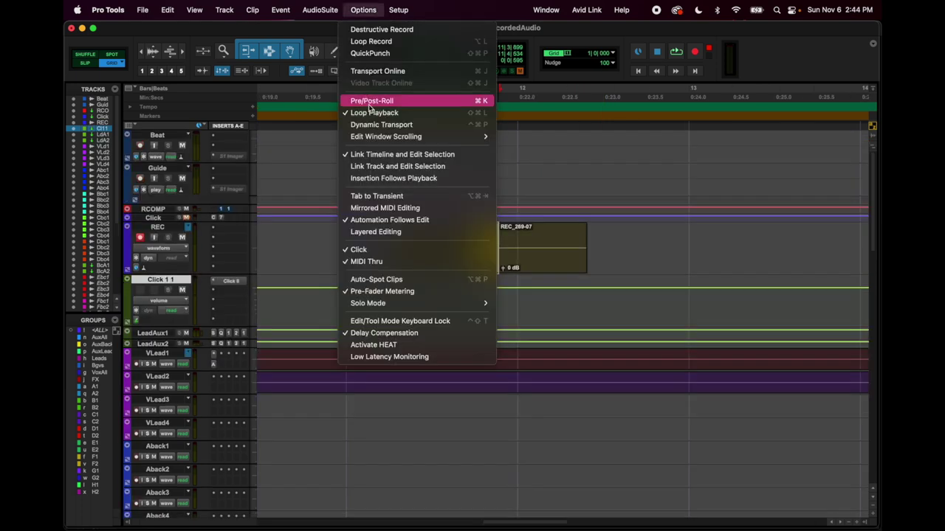
mouse_move(437, 143)
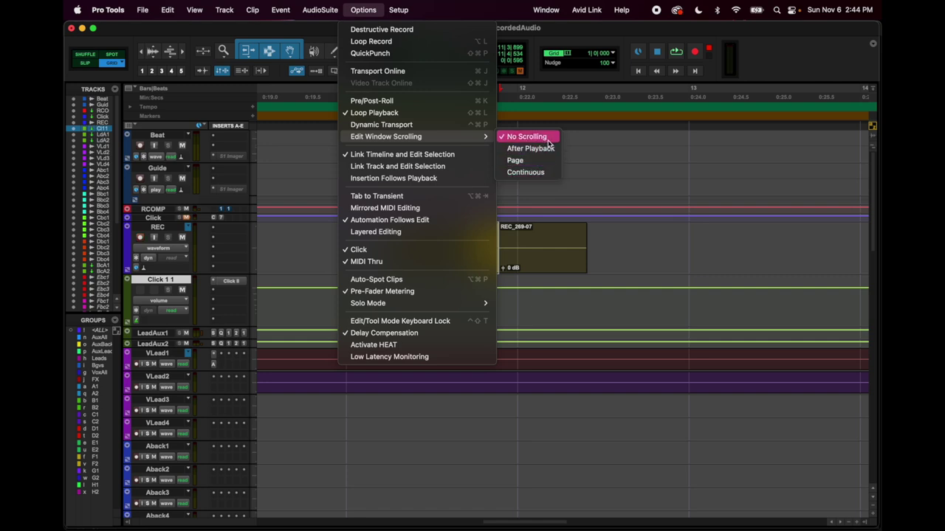
left_click(524, 172)
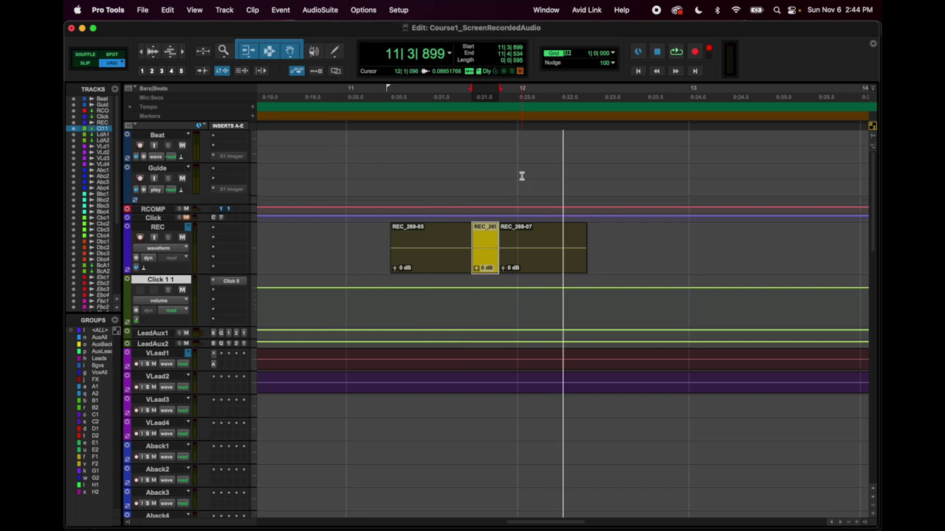
- Test the Continuous edit window scrolling by starting playback from 12|2|769
key("r")
key("r")
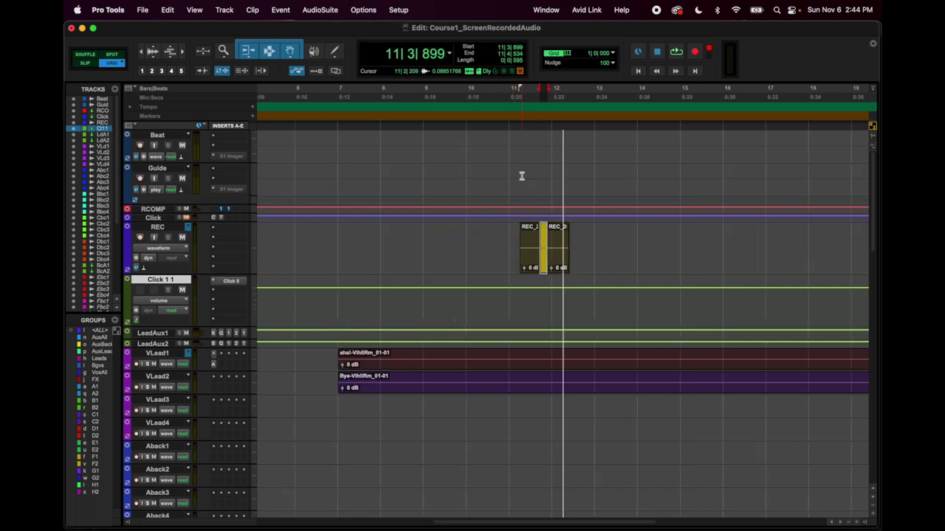
key("t")
key("t")
key("t")
left_click(809, 143)
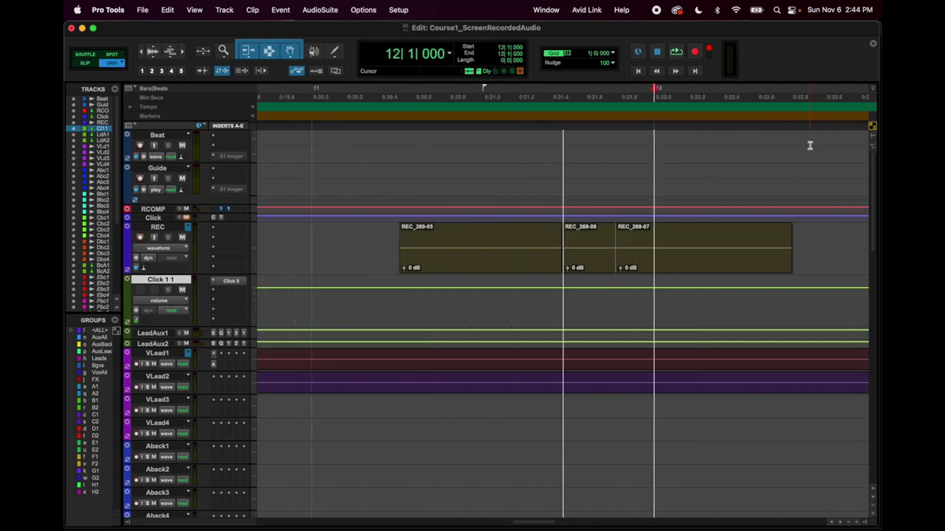
key("space")
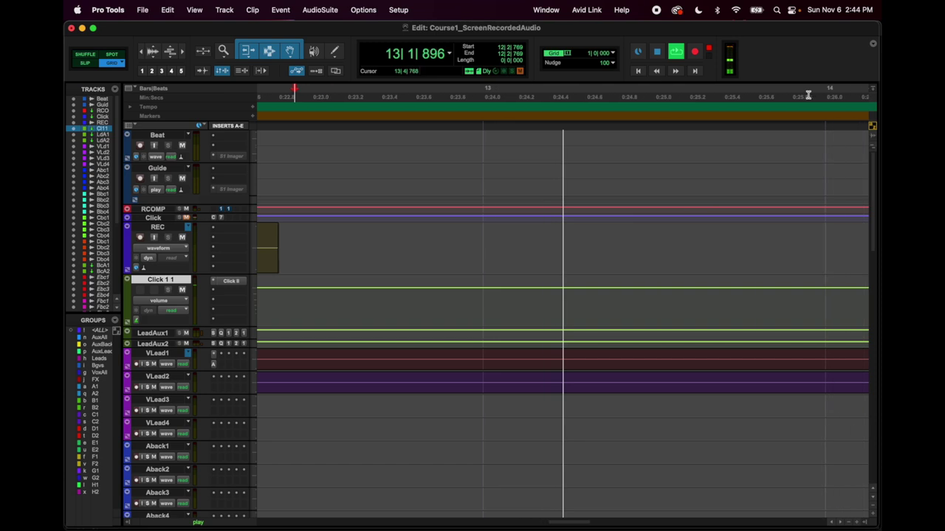
- Turn off Edit Window Scrolling during playback and test it by moving the timeline view ahead to around bar 23
left_click(363, 10)
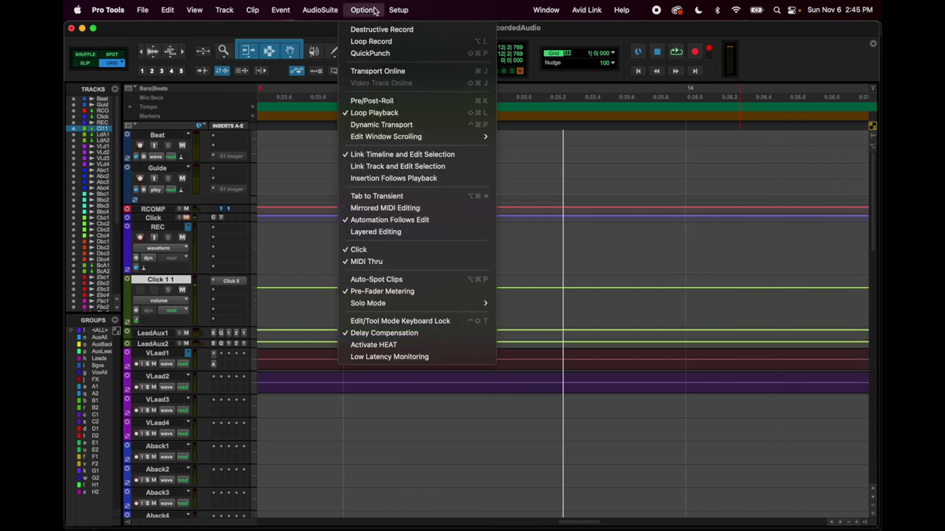
left_click(517, 137)
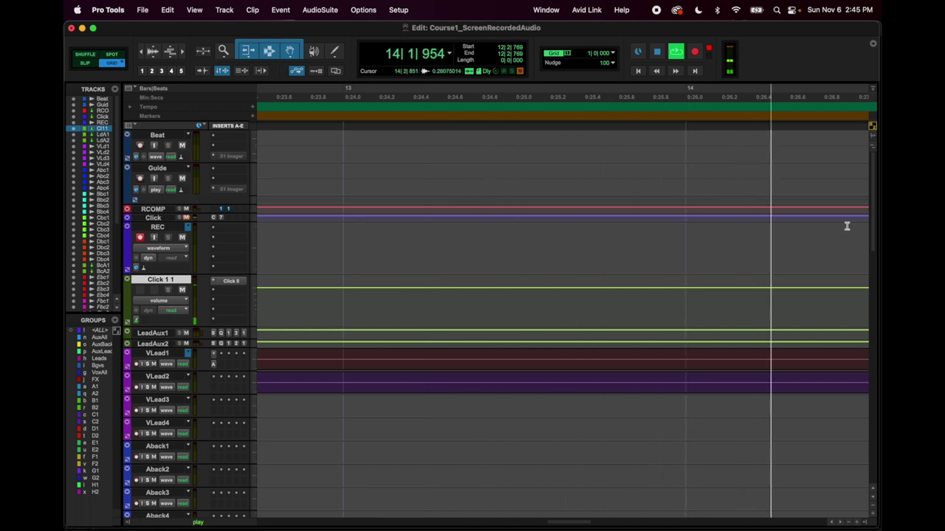
scroll(846, 226, "right", 10)
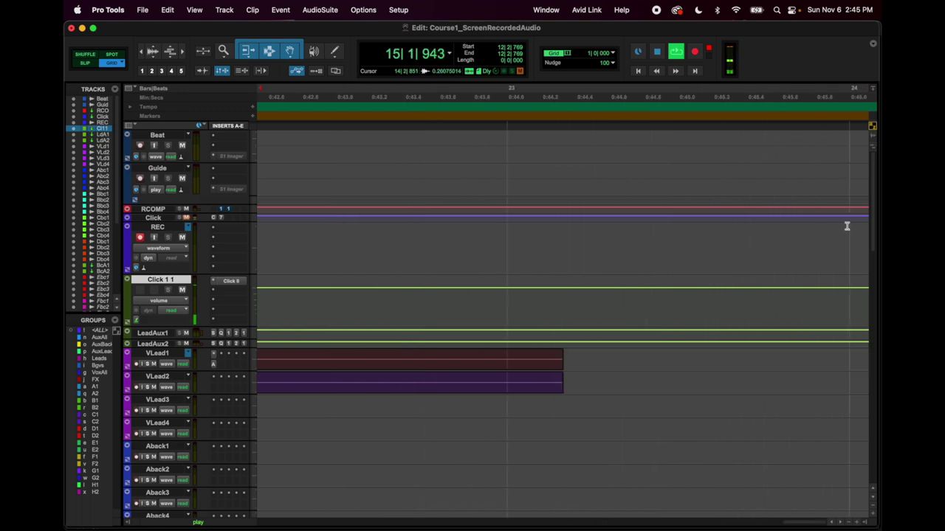
- Set Edit Window Scrolling to Page and test it by playing from 57|1|000 past the end of the visible timeline
left_click(363, 9)
mouse_move(399, 135)
left_click(512, 160)
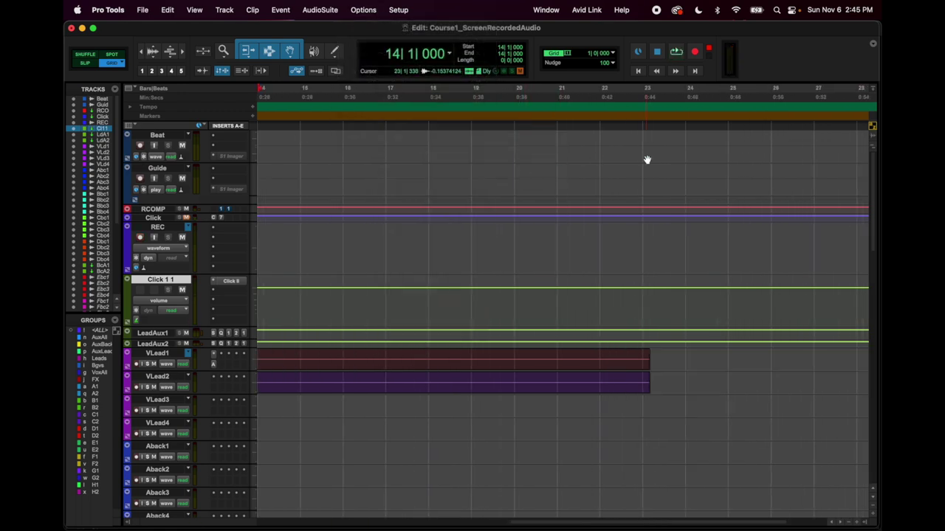
key("super+bracketleft")
key("super+bracketleft")
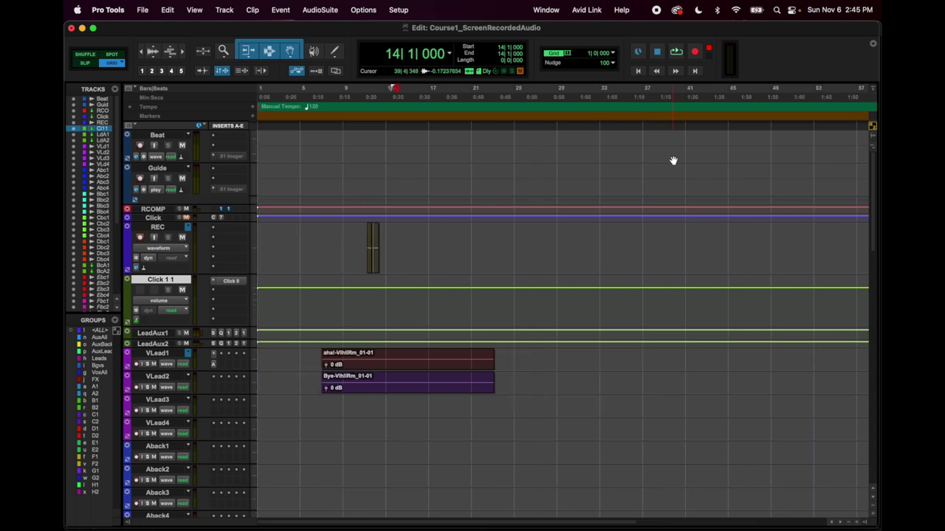
left_click(821, 97)
left_click(856, 94)
key("space")
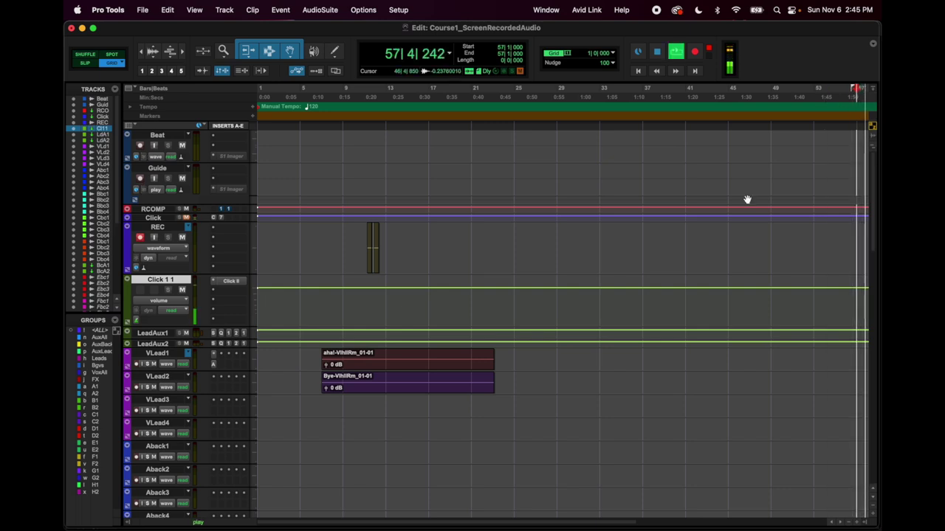
key("space")
- Review the Solo Mode options and solo the VLead1 track
left_click(363, 10)
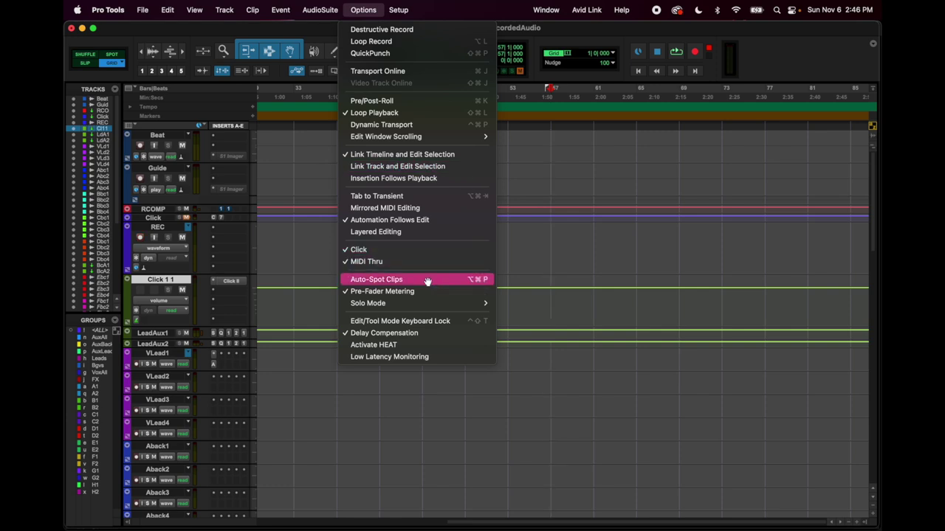
mouse_move(387, 305)
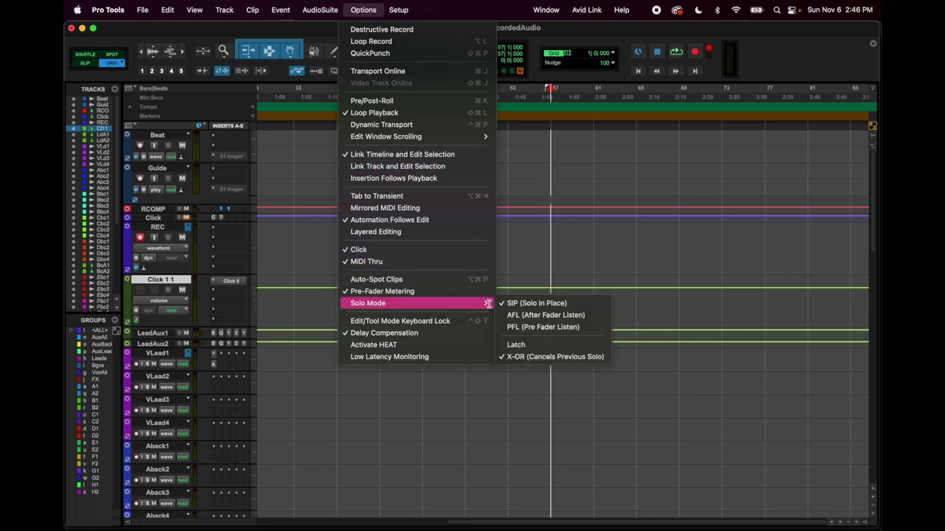
left_click(258, 251)
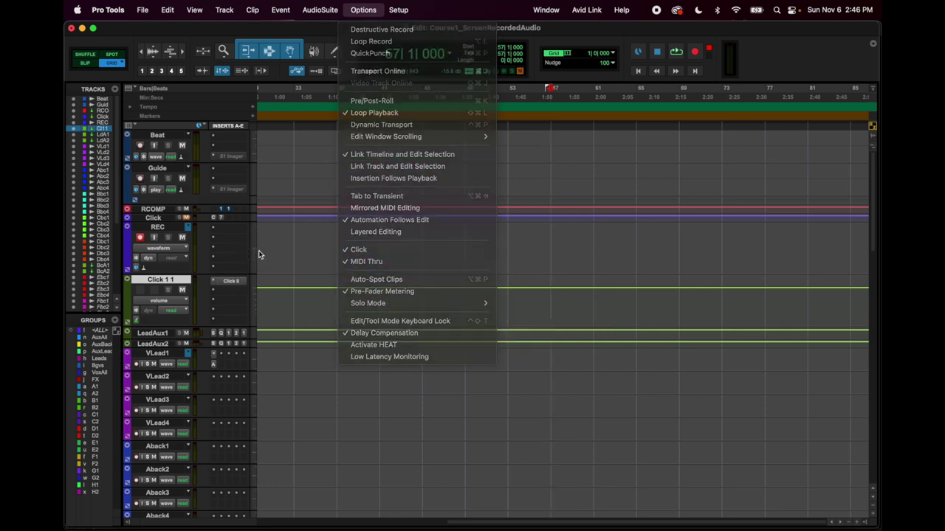
scroll(258, 323, "down", 3)
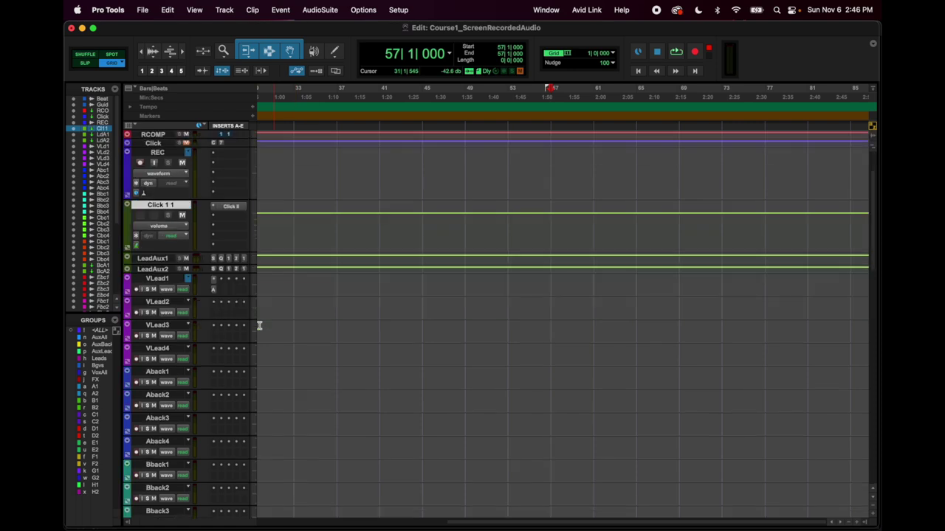
left_click(145, 289)
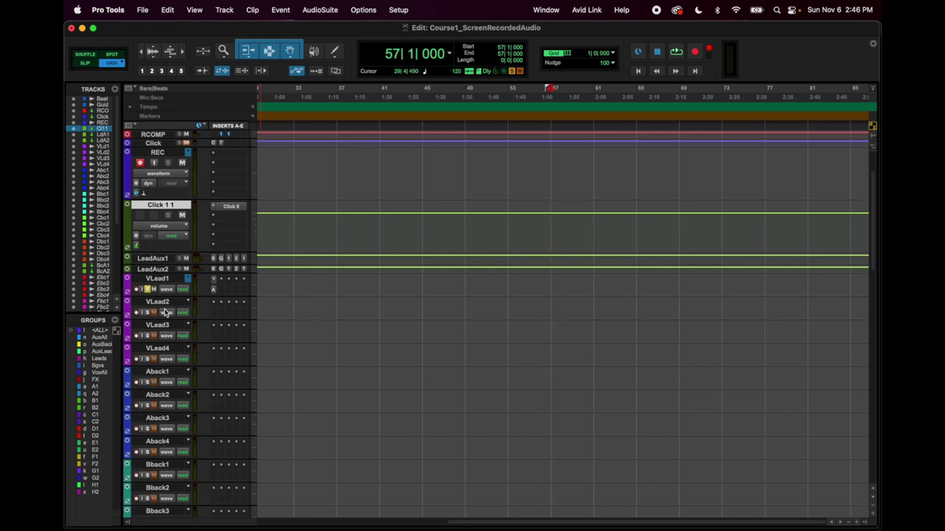
- Set Solo Mode to Latch and solo VLead2 and VLead3 in addition to VLead1
left_click(363, 9)
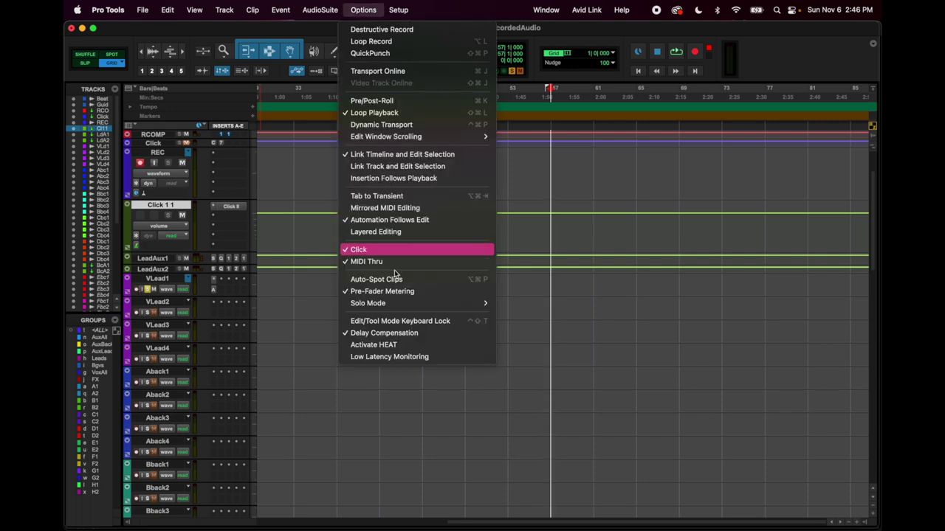
mouse_move(413, 303)
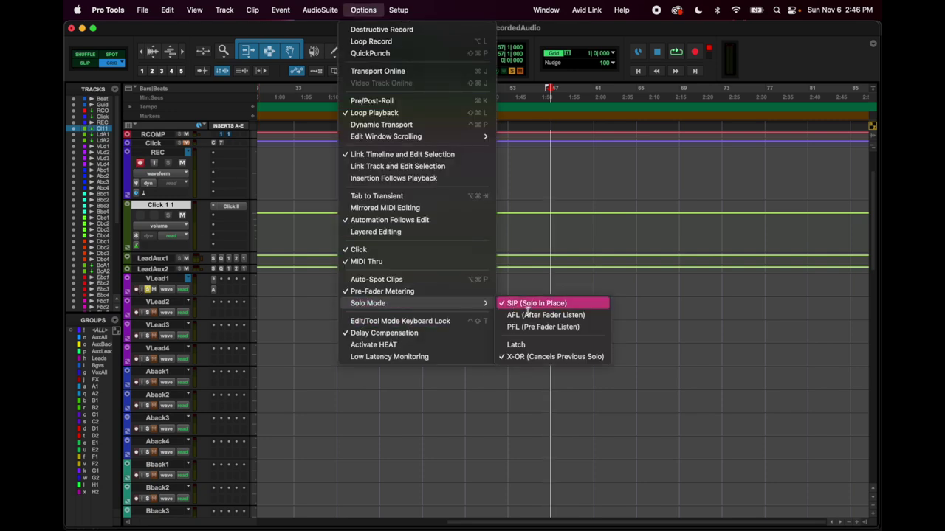
left_click(584, 346)
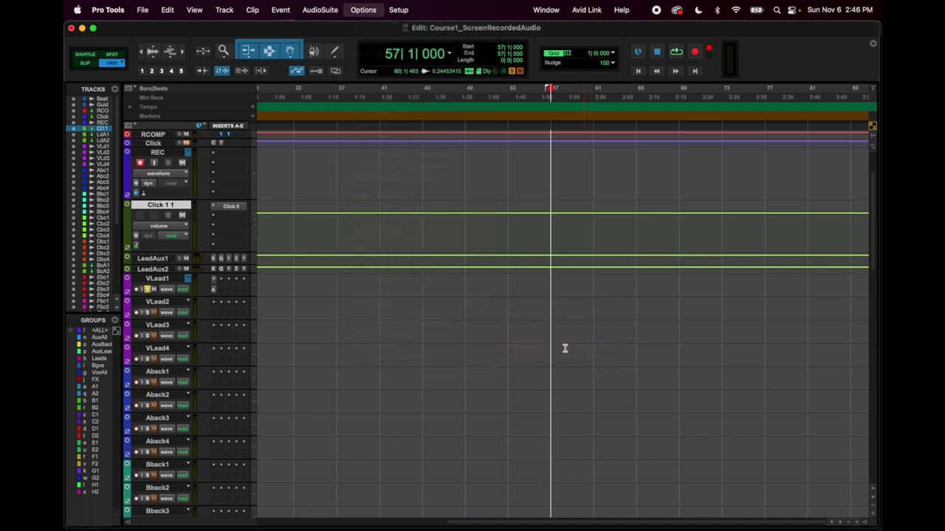
left_click(152, 302)
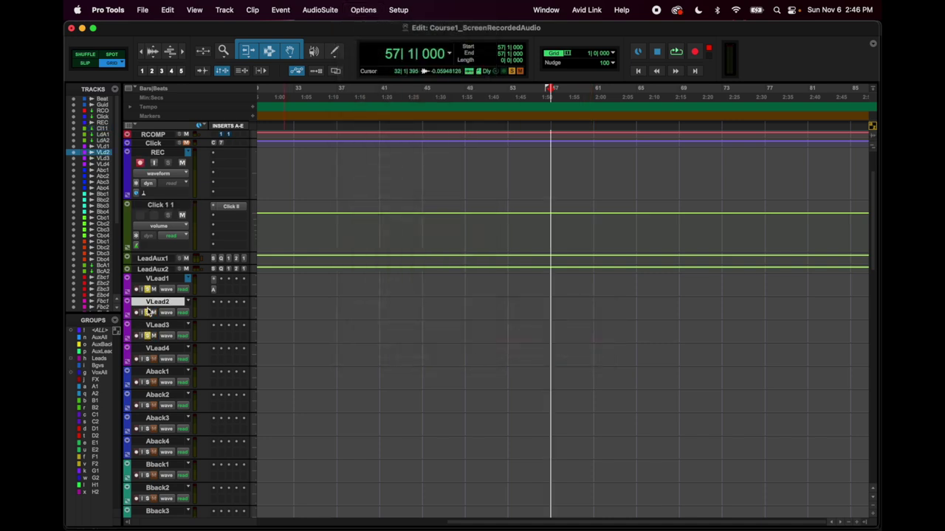
- Set Solo Mode to X-OR (Cancels Previous Solo) and test it by soloing VLead2, VLead3 and VLead4 in turn
left_click(361, 9)
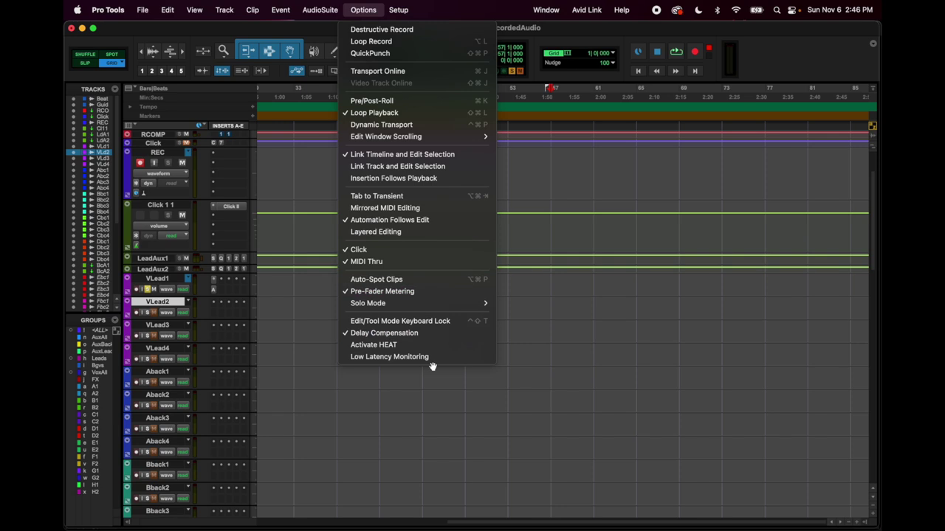
mouse_move(485, 306)
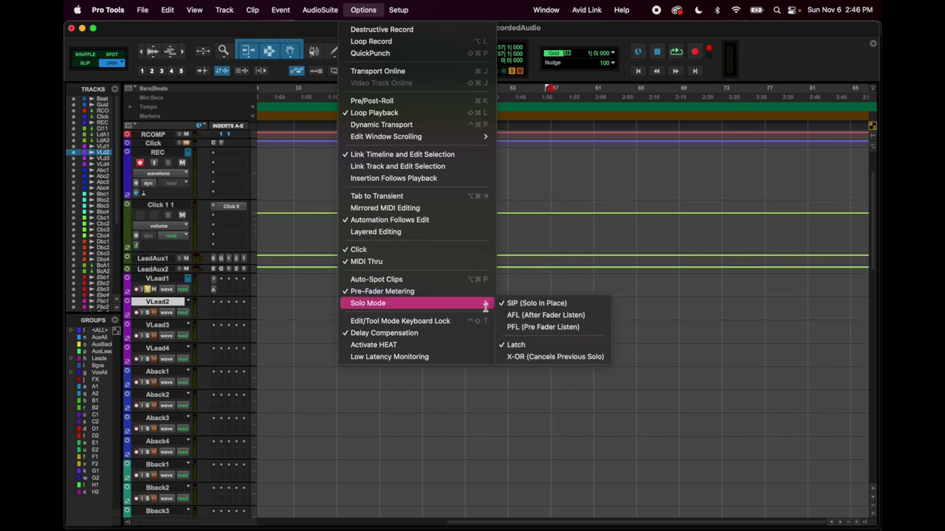
left_click(582, 356)
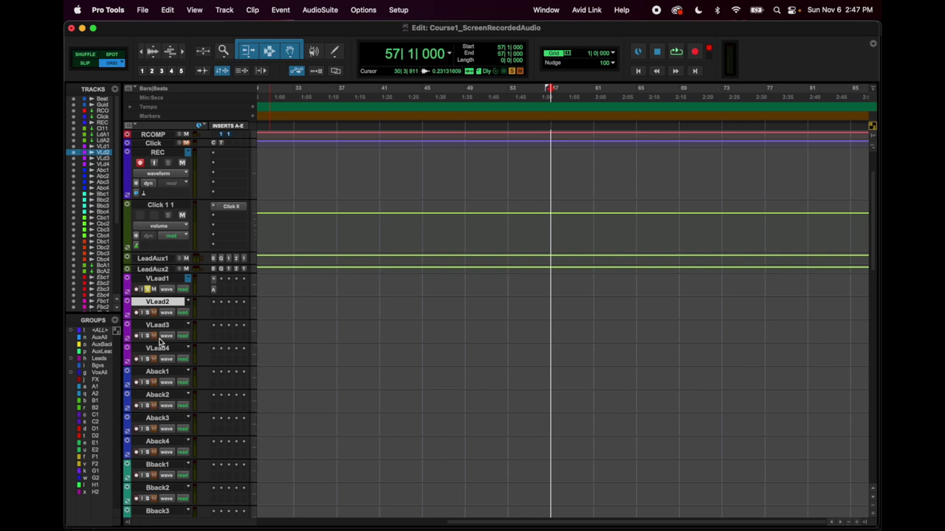
left_click(146, 312)
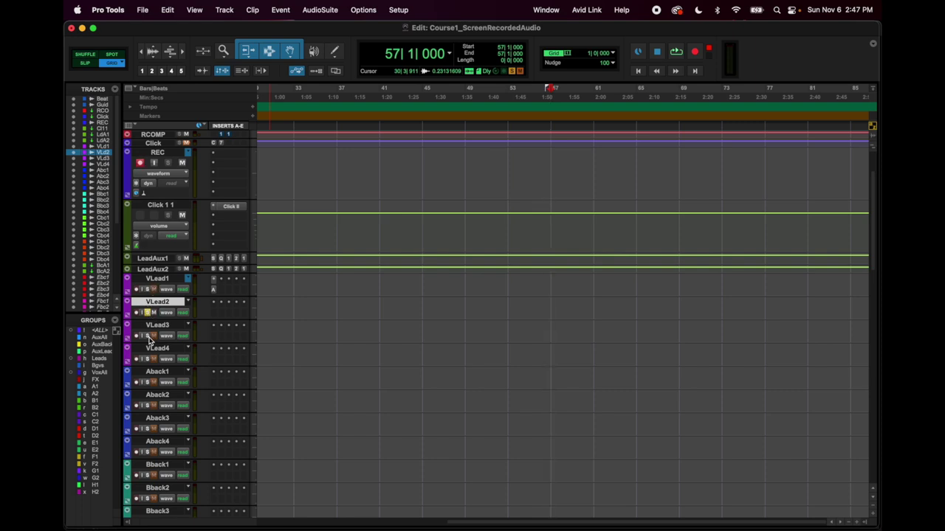
left_click(148, 336)
left_click(147, 359)
- Open the Playback Engine settings and review the available playback devices and hardware buffer sizes
left_click(375, 8)
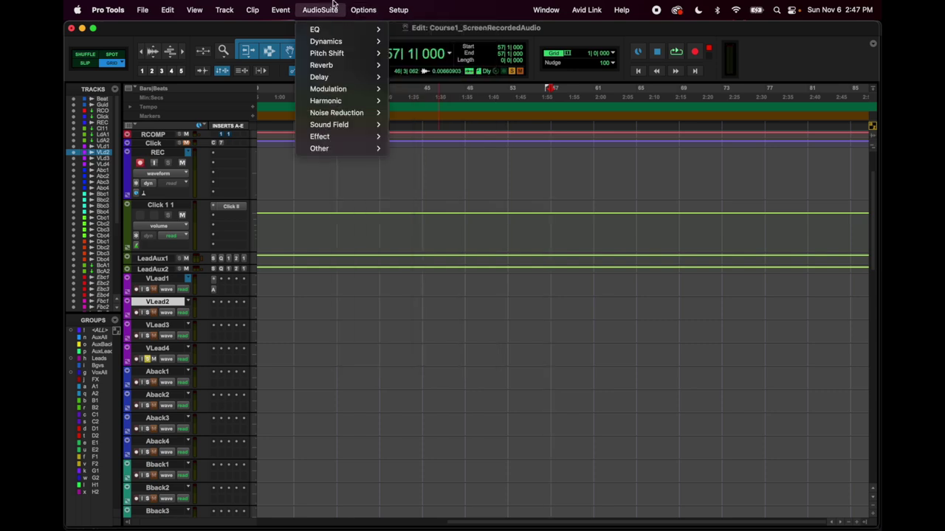
mouse_move(389, 4)
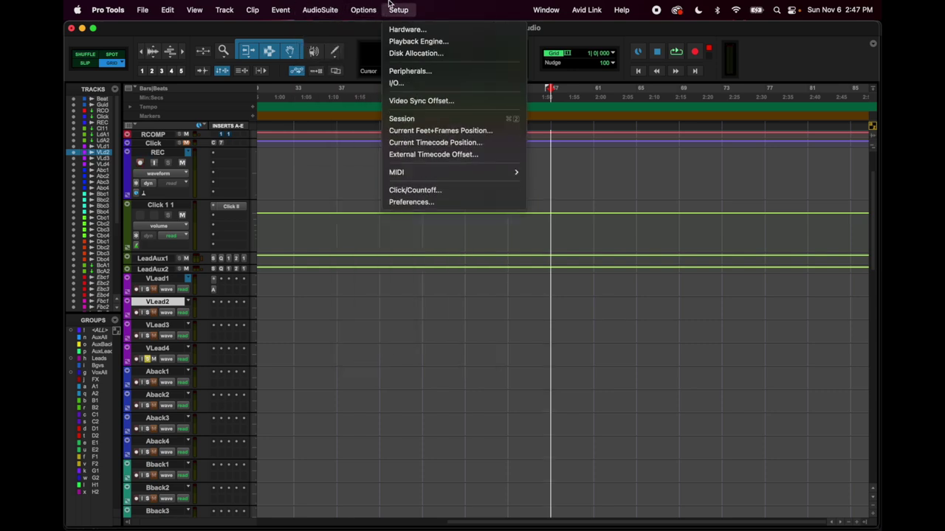
left_click(414, 47)
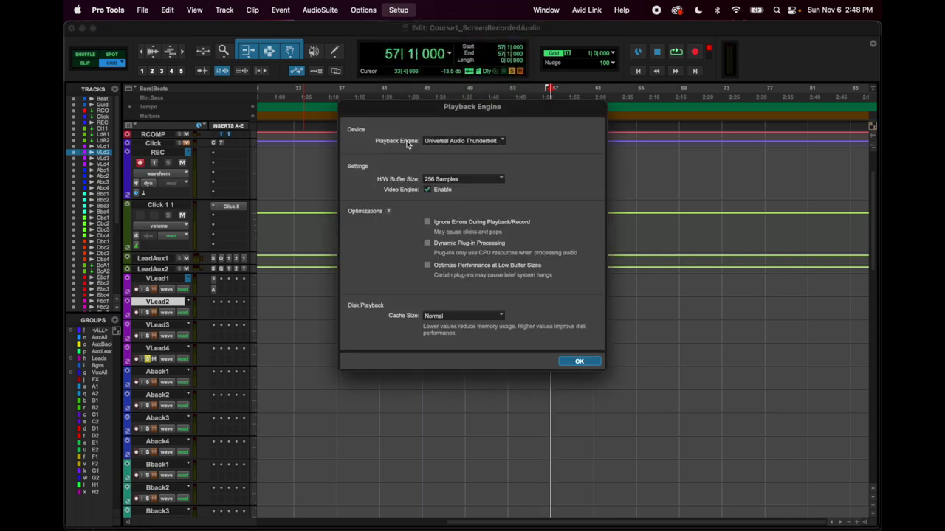
left_click(504, 142)
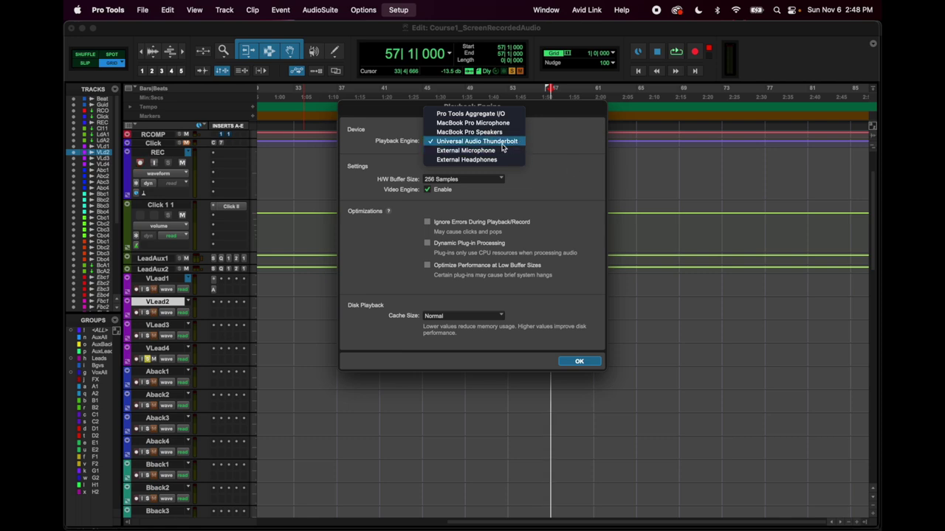
left_click(554, 136)
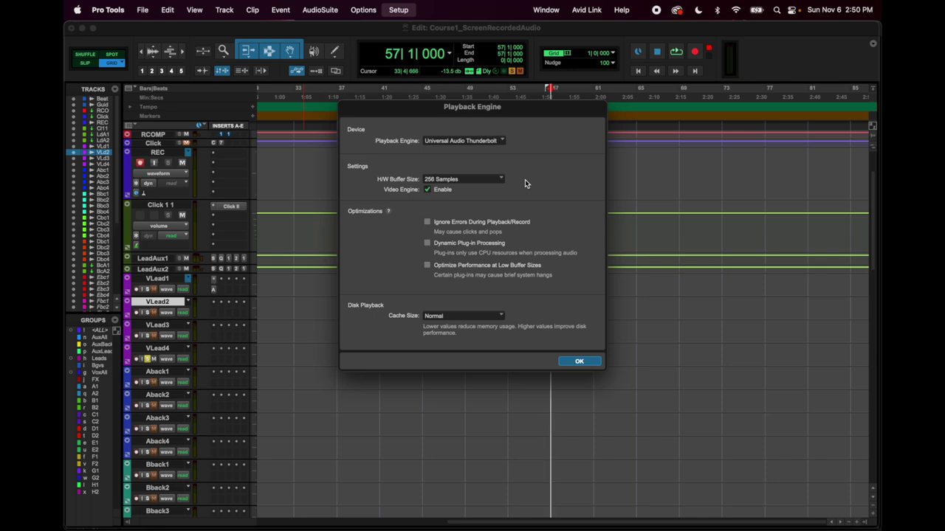
left_click(502, 182)
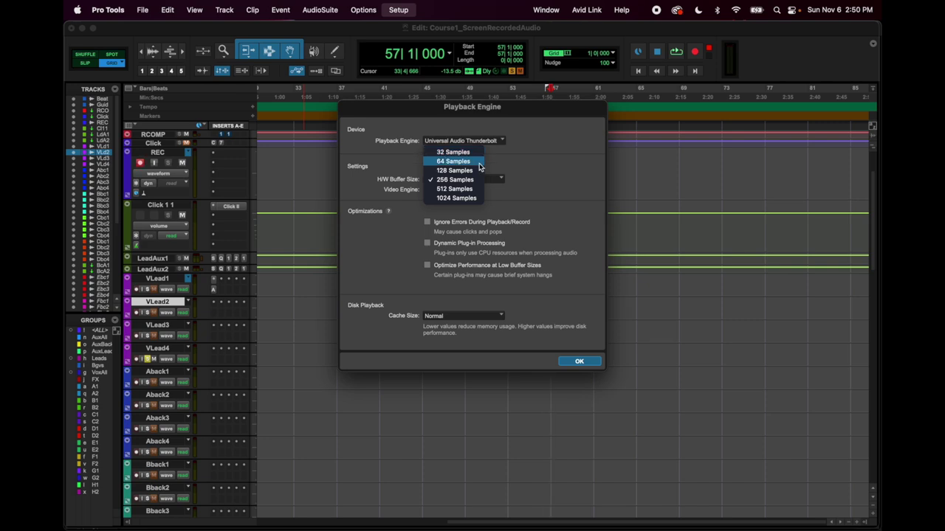
left_click(505, 168)
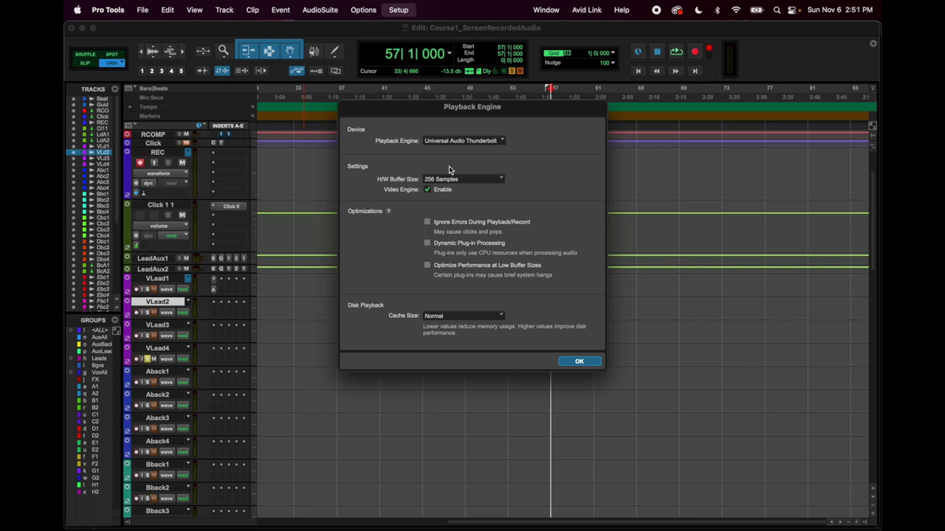
- Try H/W Buffer Size values of 512 and 1024 Samples and set it back to 256 Samples
left_click(499, 181)
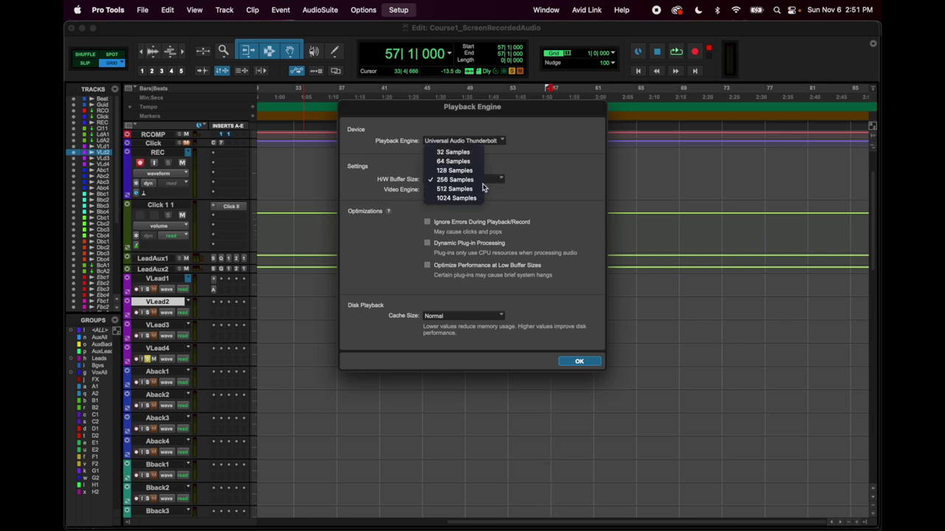
left_click(467, 188)
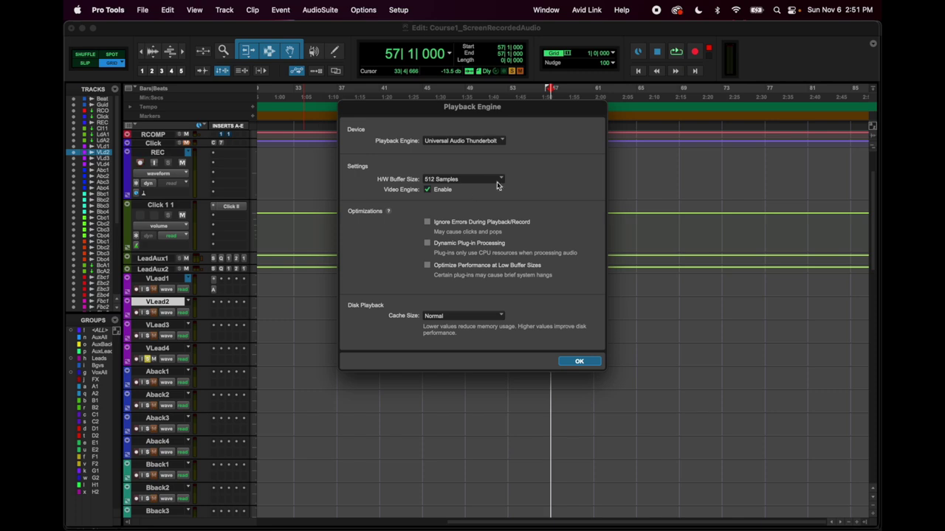
left_click(502, 181)
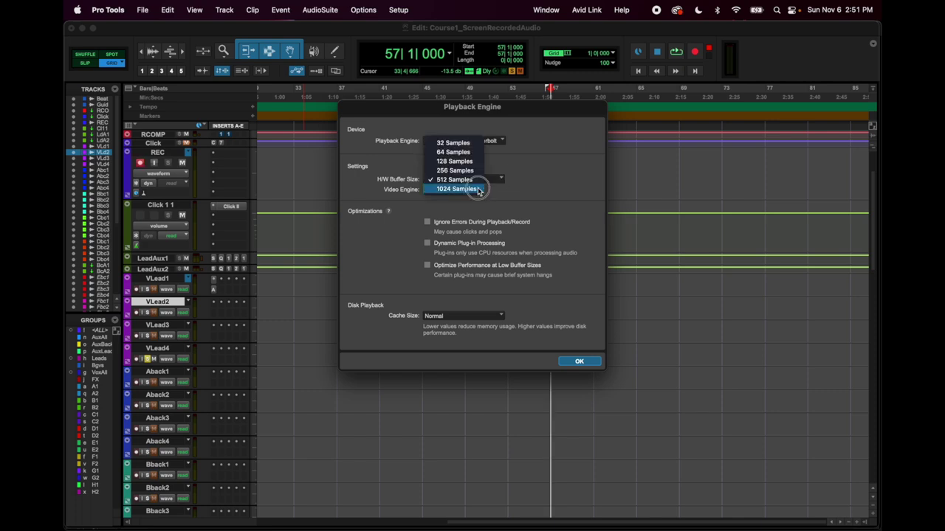
left_click(478, 191)
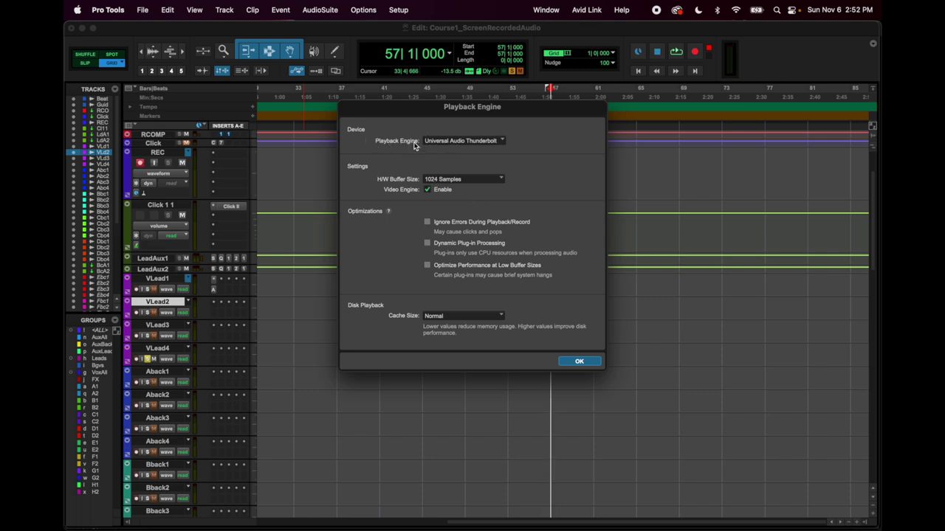
left_click(493, 179)
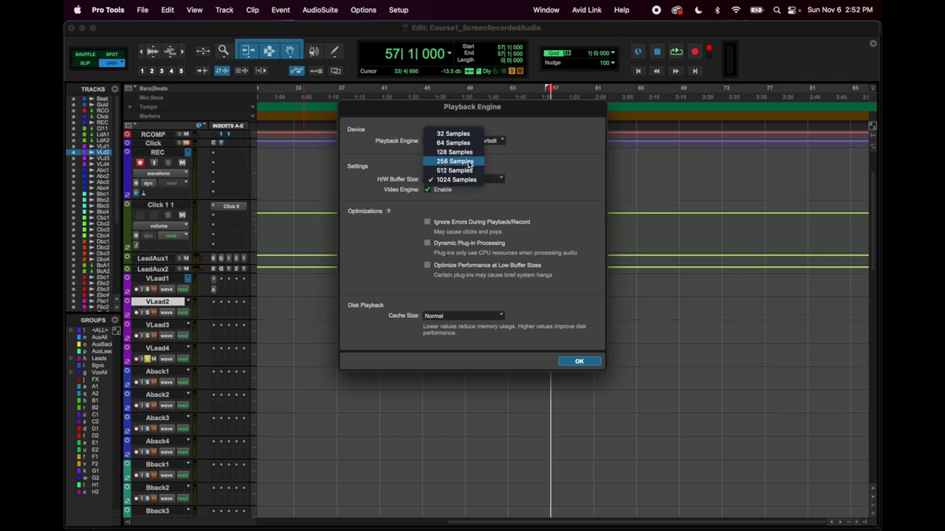
left_click(469, 162)
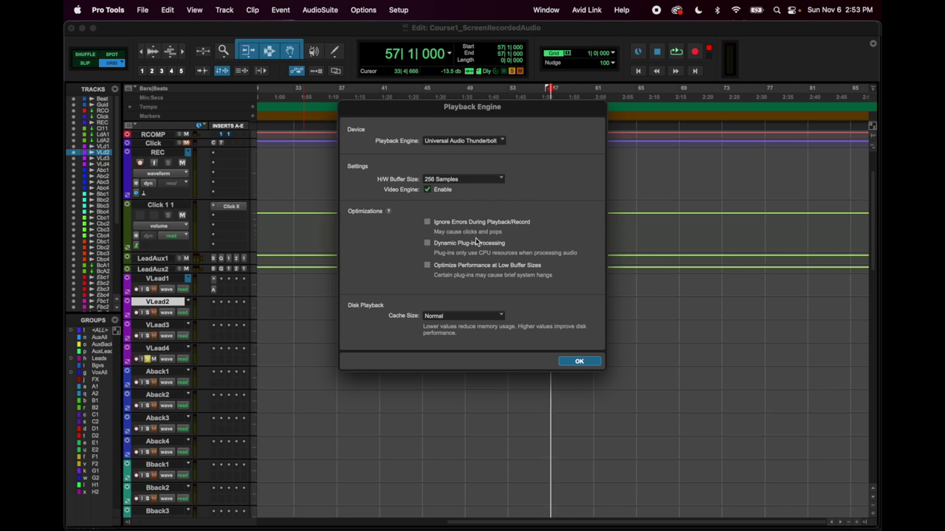
- Try the Ignore Errors During Playback/Record optimization, turn it back off and close the Playback Engine settings
left_click(427, 222)
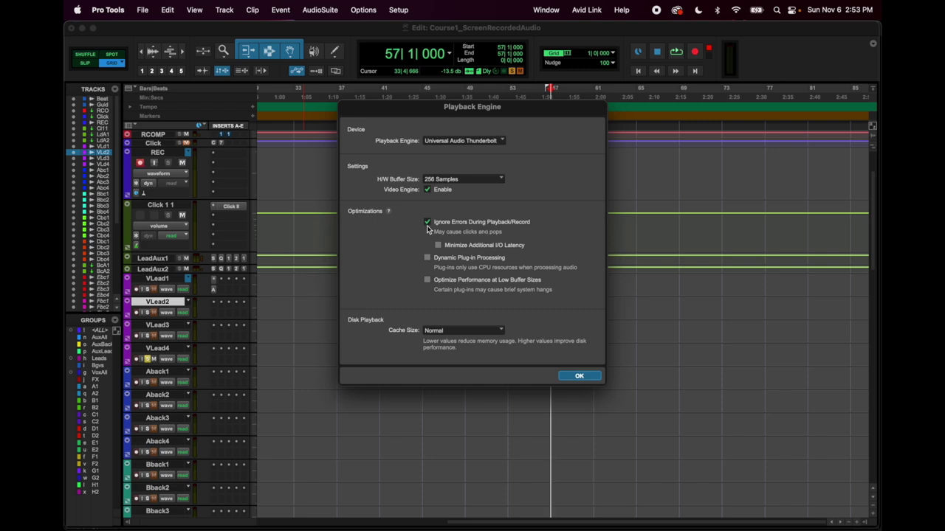
left_click(452, 223)
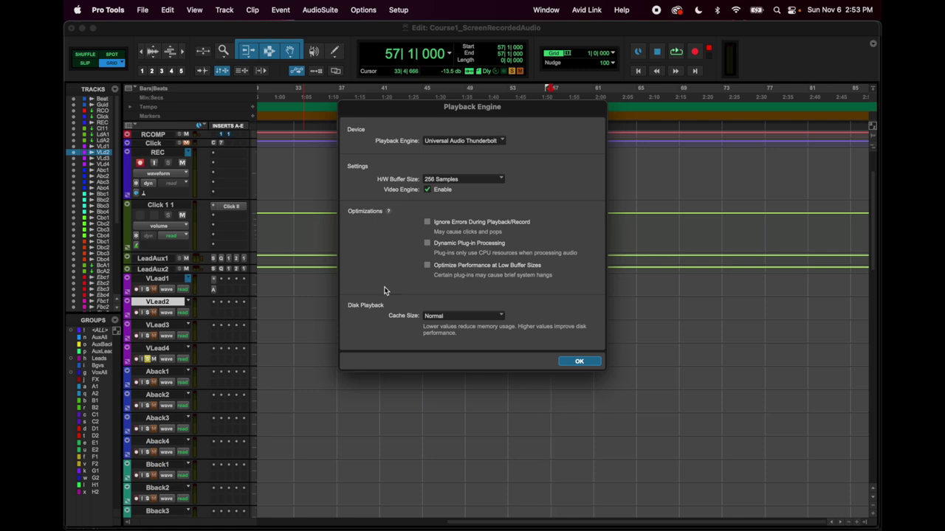
key("Return")
- Open the Disk Allocation settings, review the root media folder of each track and cancel
left_click(398, 9)
left_click(480, 47)
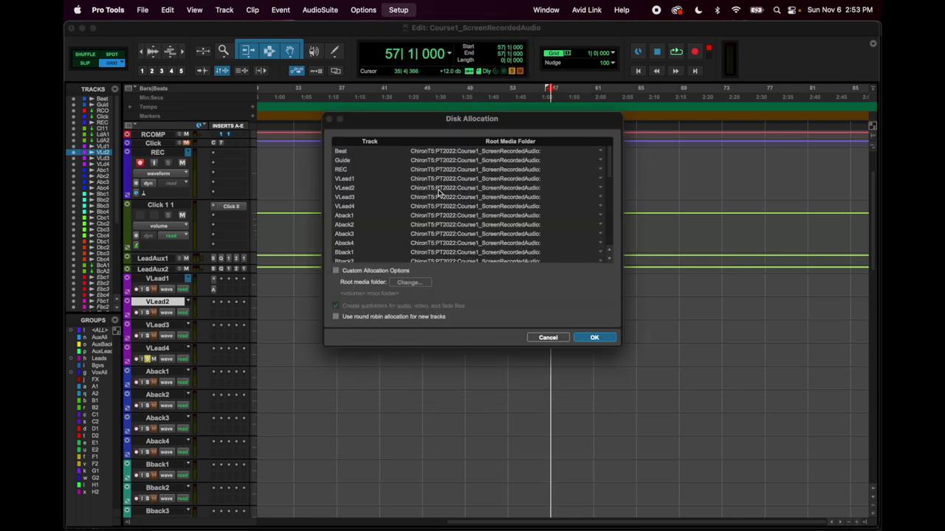
scroll(438, 193, "down", 10)
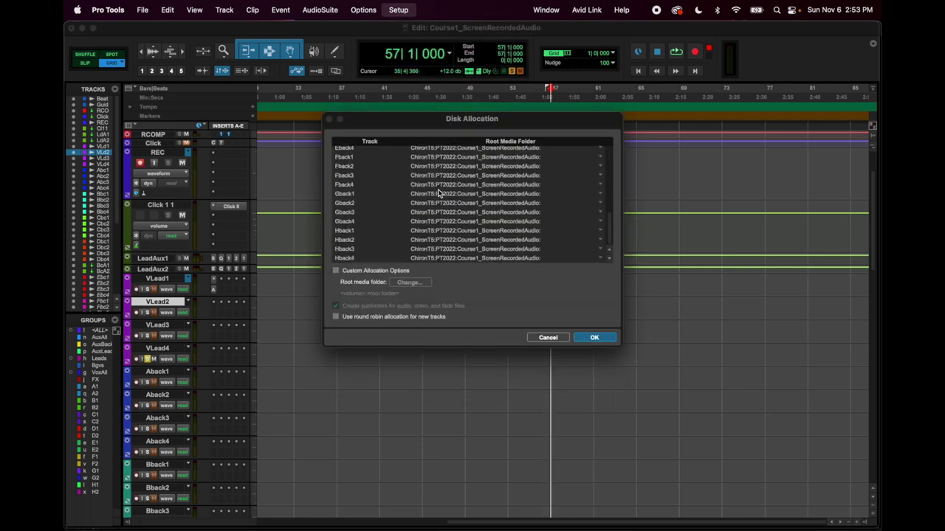
left_click(548, 337)
- Open the Peripherals settings, look over the MIDI Controllers and Synchronization pages and cancel
left_click(397, 9)
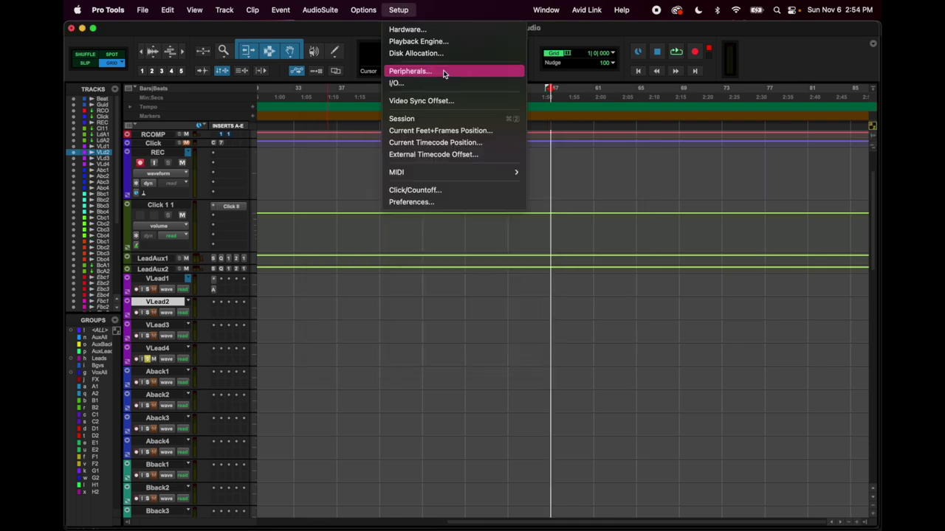
left_click(444, 72)
left_click(280, 95)
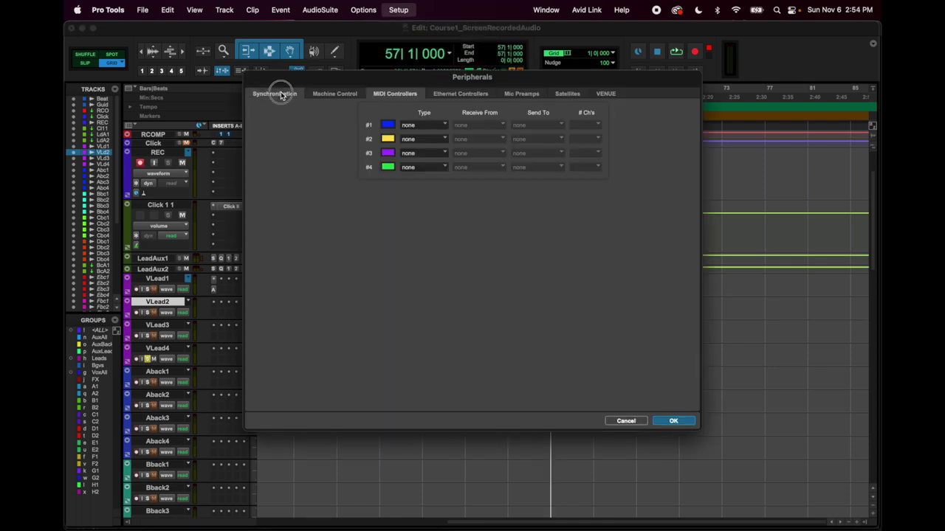
left_click(640, 421)
- Open the I/O Setup, review the output paths and try resetting them to default
left_click(399, 8)
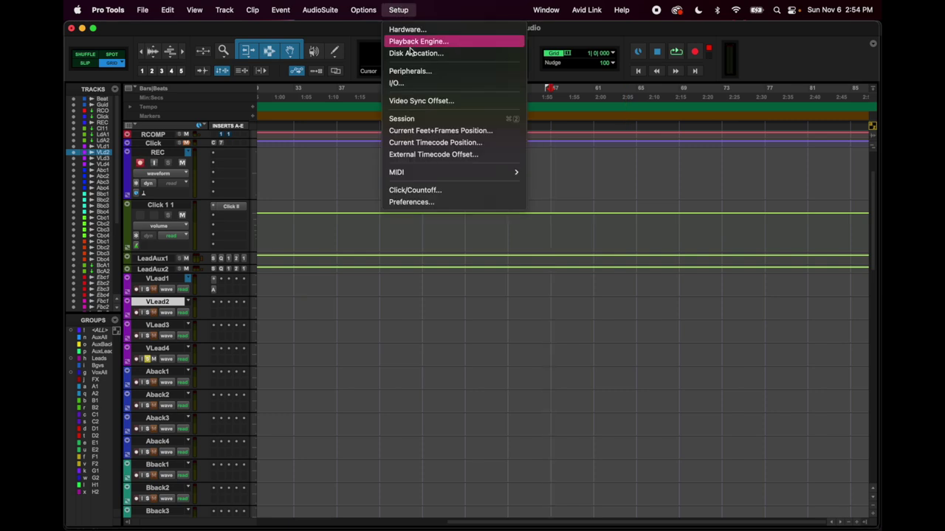
left_click(447, 84)
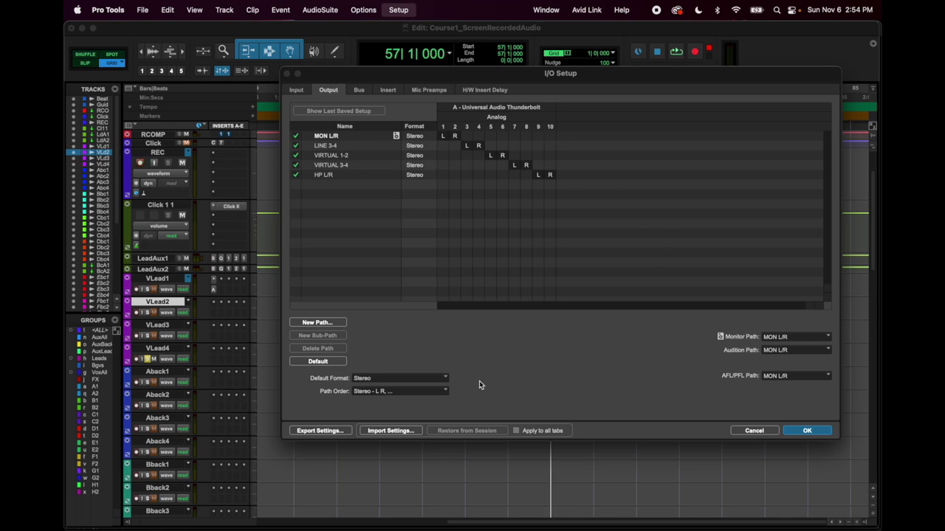
left_click(313, 364)
- Review the full bus list in the I/O Setup and open the Rvrb bus name for editing without renaming it
left_click(358, 89)
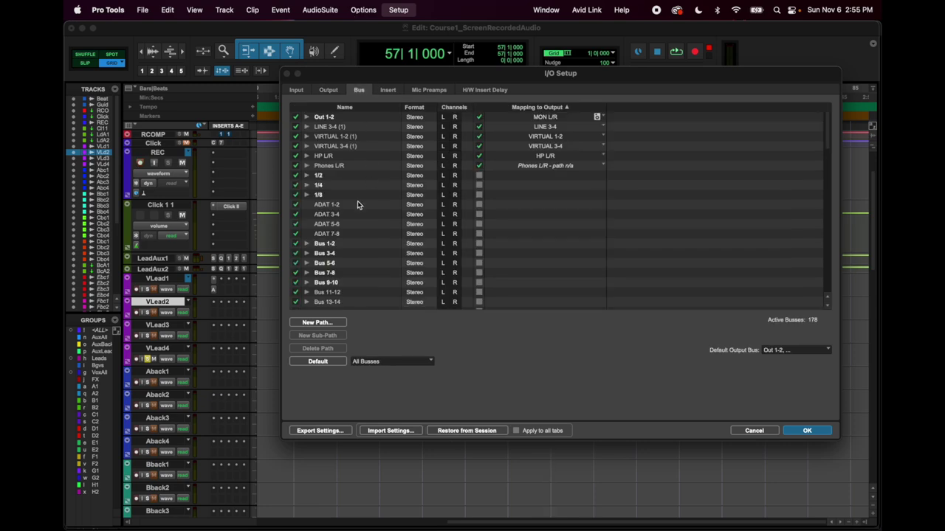
scroll(359, 205, "down", 5)
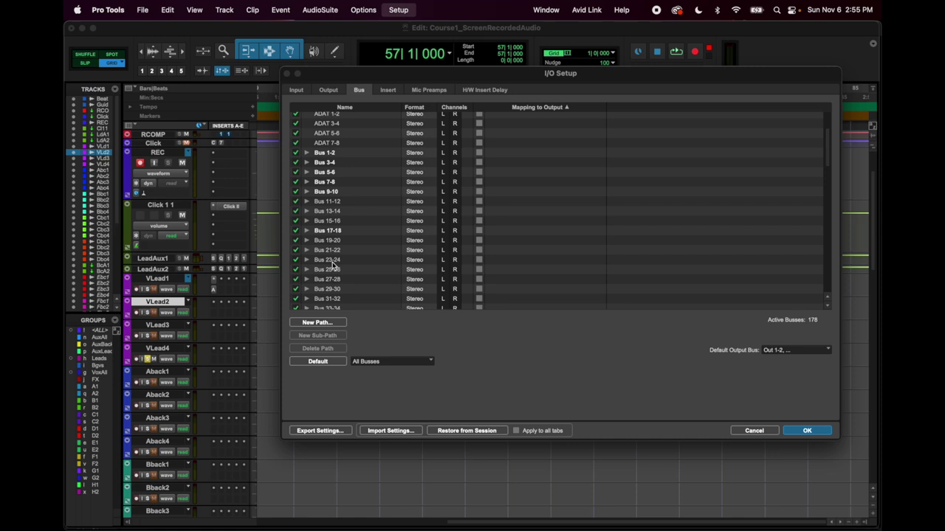
scroll(324, 270, "down", 20)
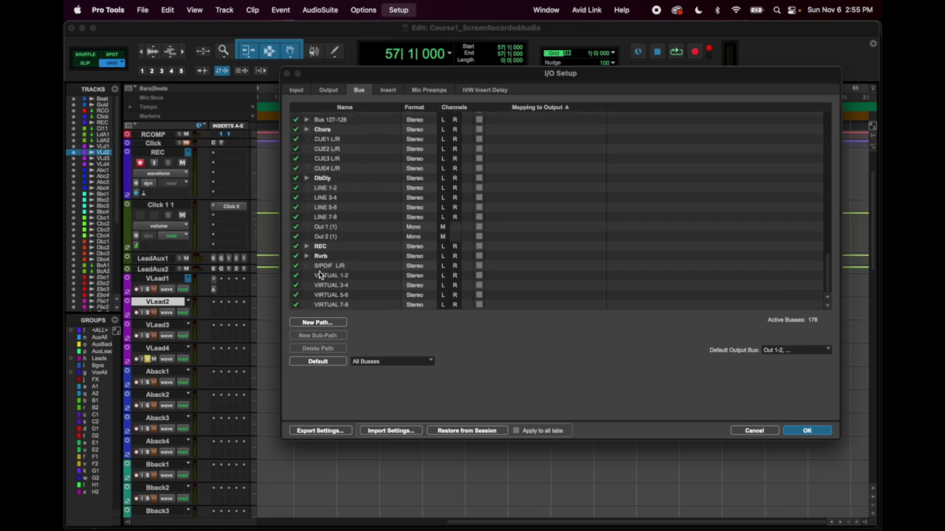
left_click(330, 256)
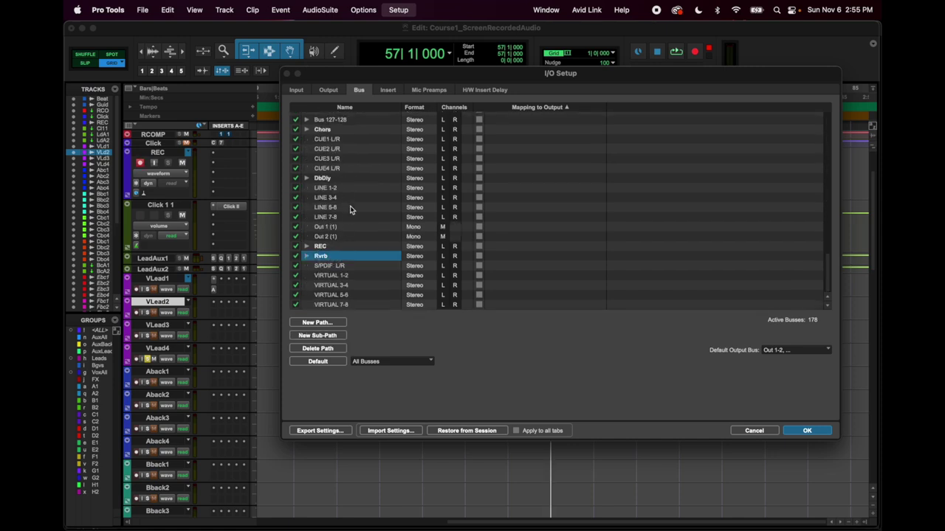
double_click(322, 257)
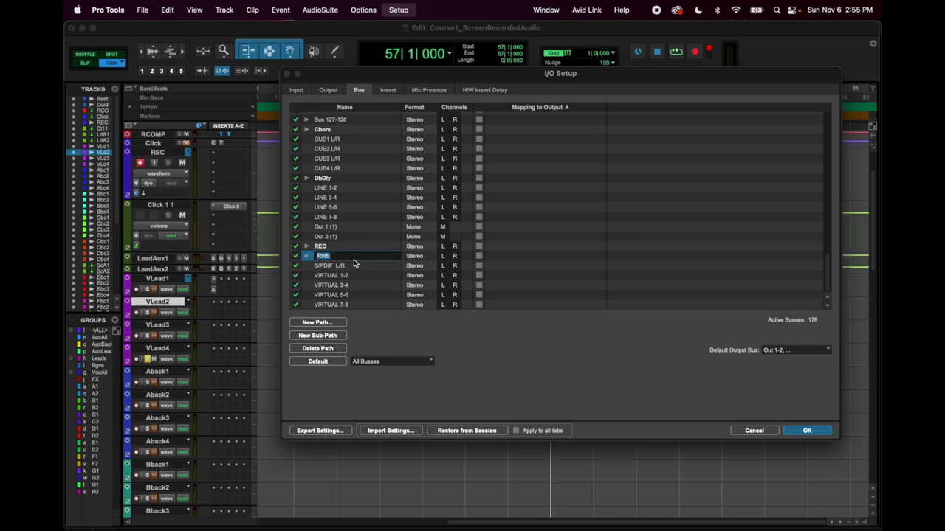
left_click(354, 265)
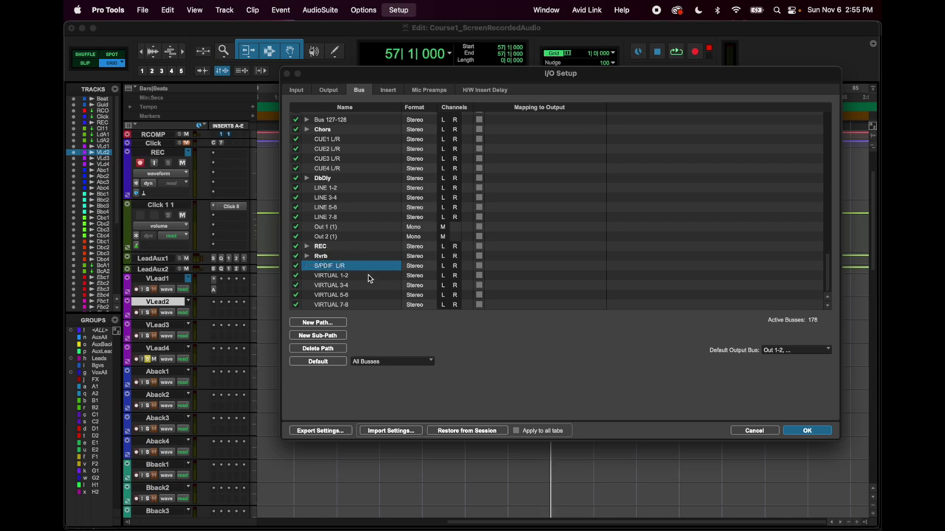
- Look over the Mic Preamps and H/W Insert Delay pages and cancel the I/O Setup
left_click(429, 90)
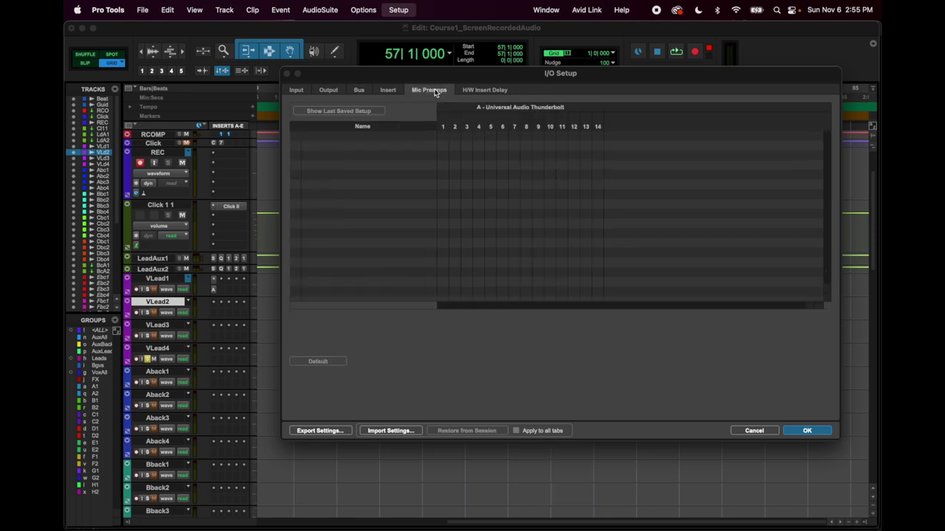
left_click(486, 91)
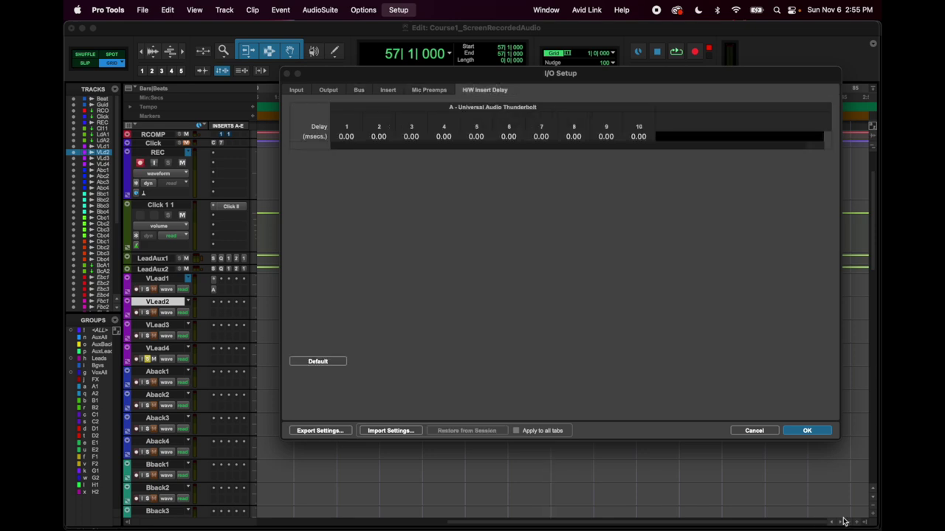
left_click(760, 432)
- Open the Pro Tools Preferences, look over the Display page and cancel
left_click(398, 10)
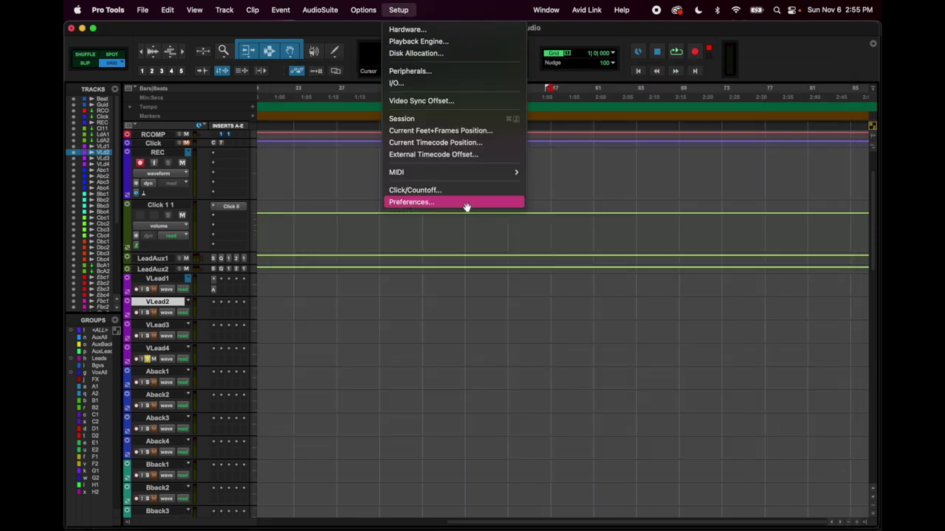
left_click(465, 202)
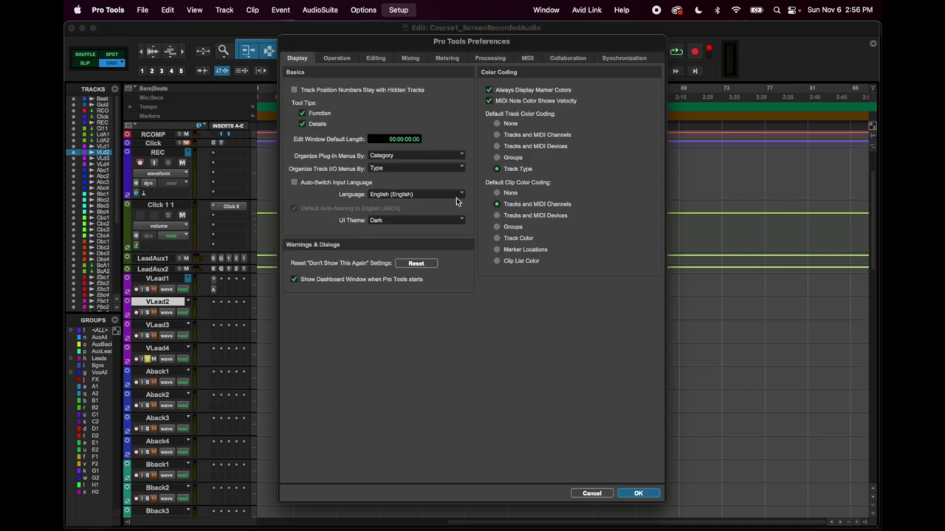
left_click(591, 493)
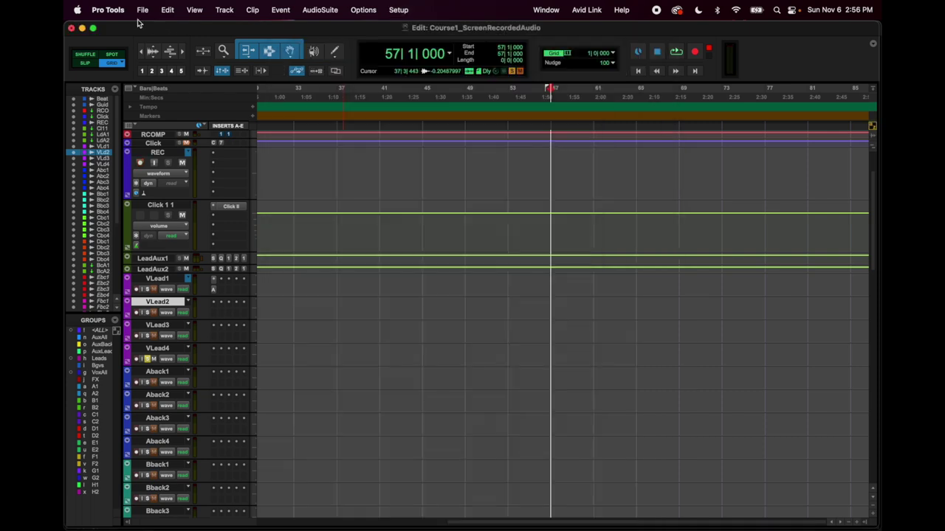
- Review the available windows and toggle repeatedly between the Mix and Edit windows, ending on the Edit window
left_click(546, 9)
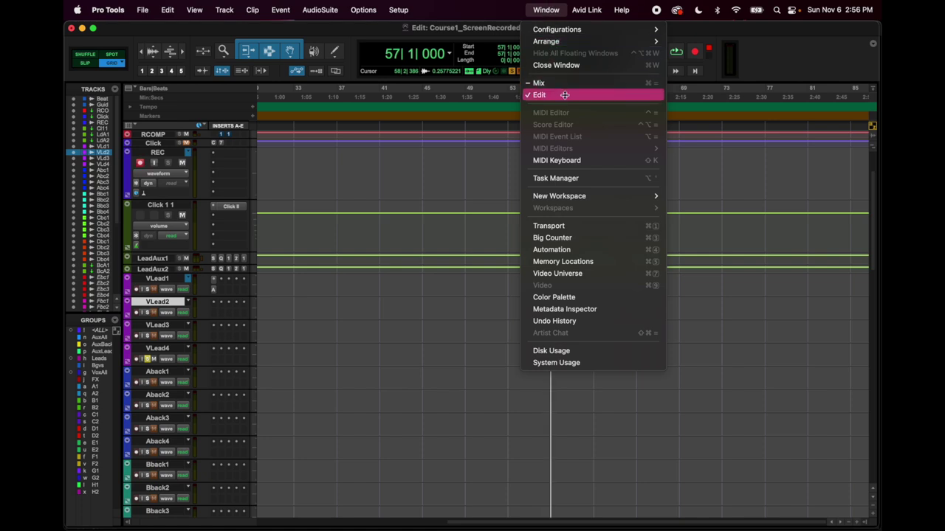
left_click(539, 95)
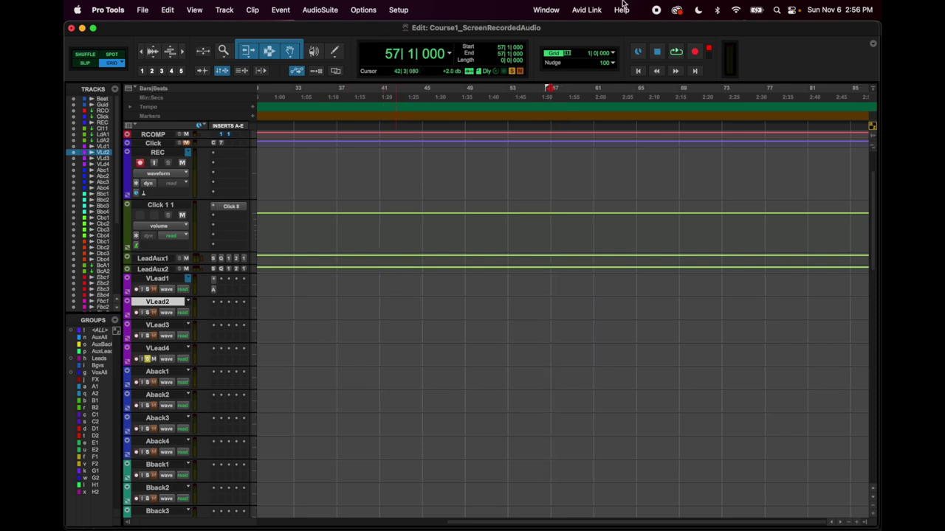
left_click(546, 9)
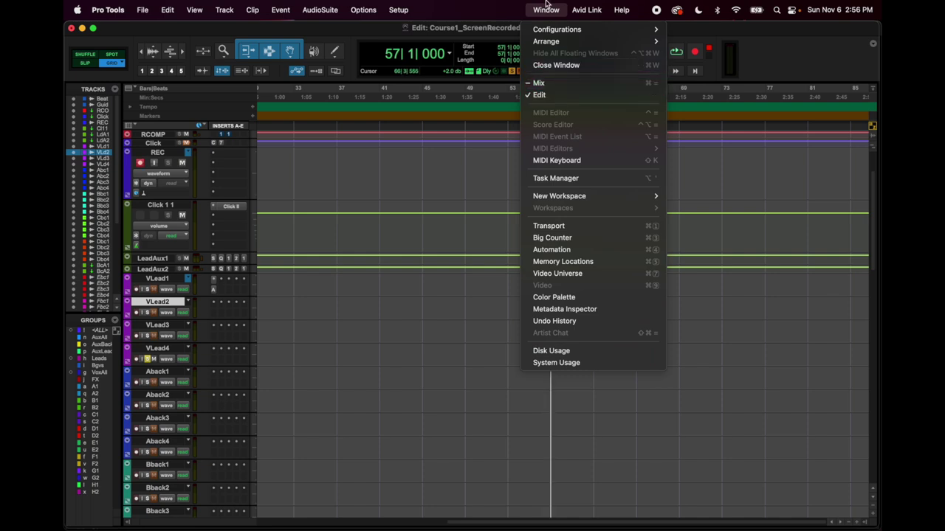
left_click(542, 96)
key("super+equal")
key("super+equal")
key("super+equal")
key("super+equal")
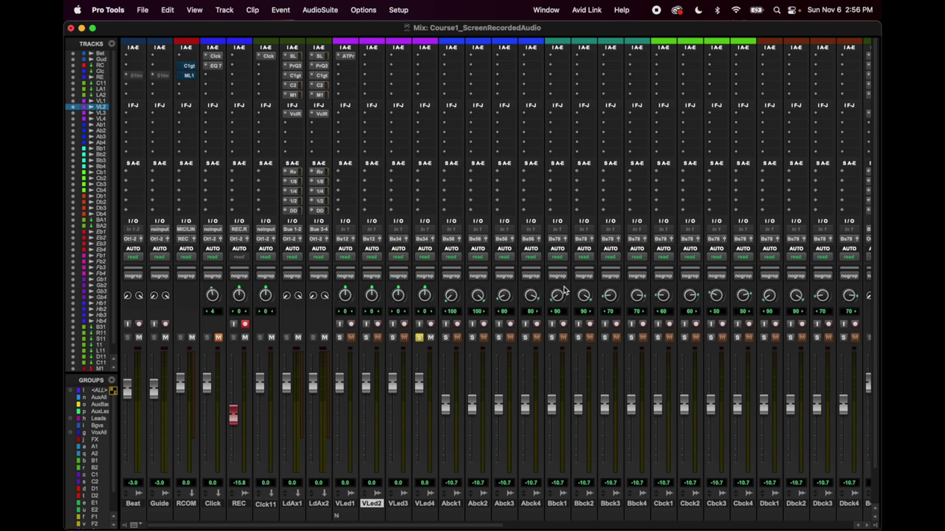
key("super+equal")
key("super+equal")
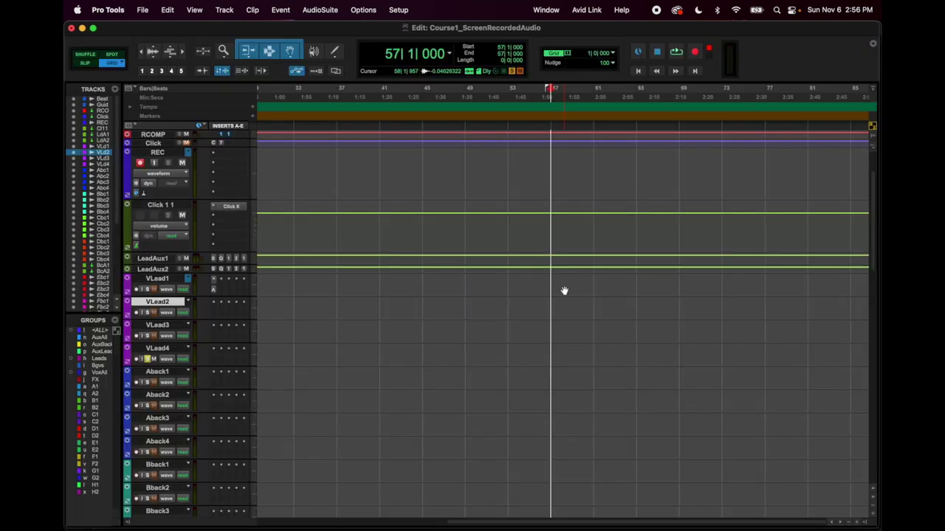
- Show the floating Transport window and shift it toward the later bars of the timeline
left_click(544, 9)
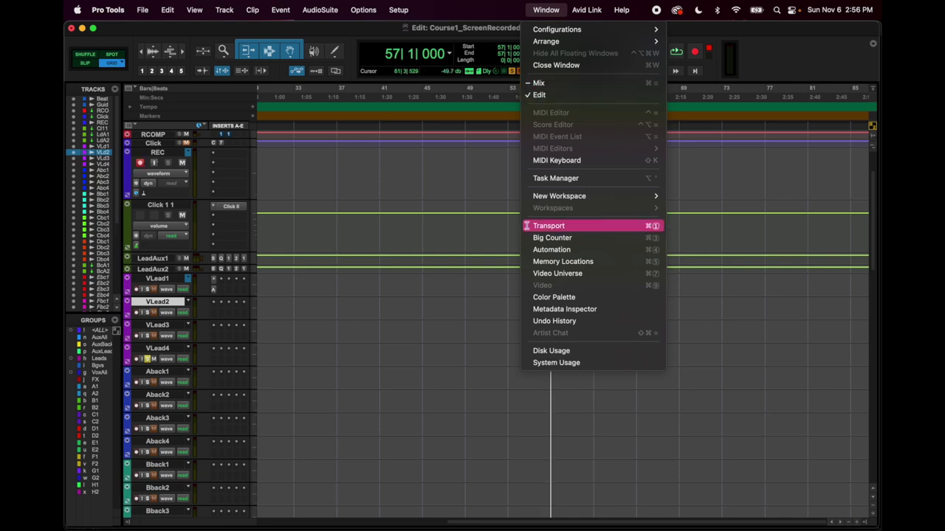
left_click(583, 227)
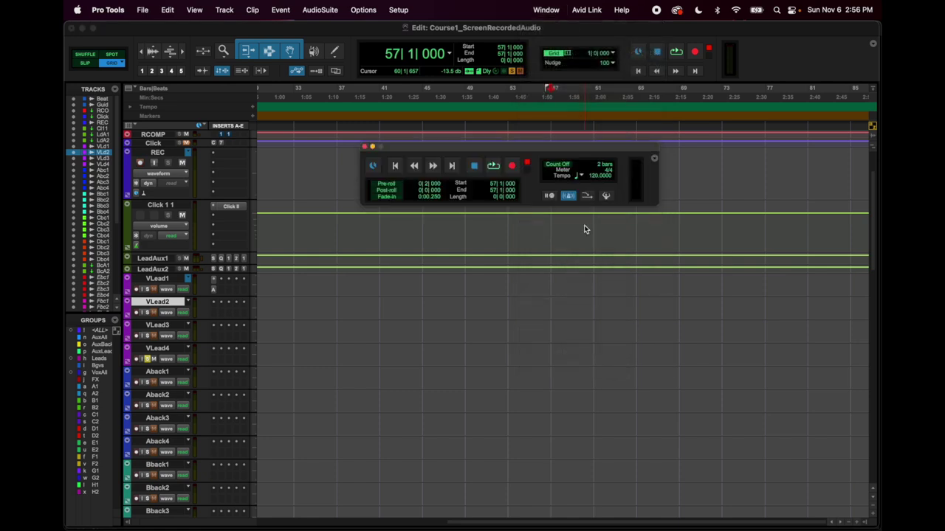
left_click(594, 177)
left_click_drag(474, 152, 613, 152)
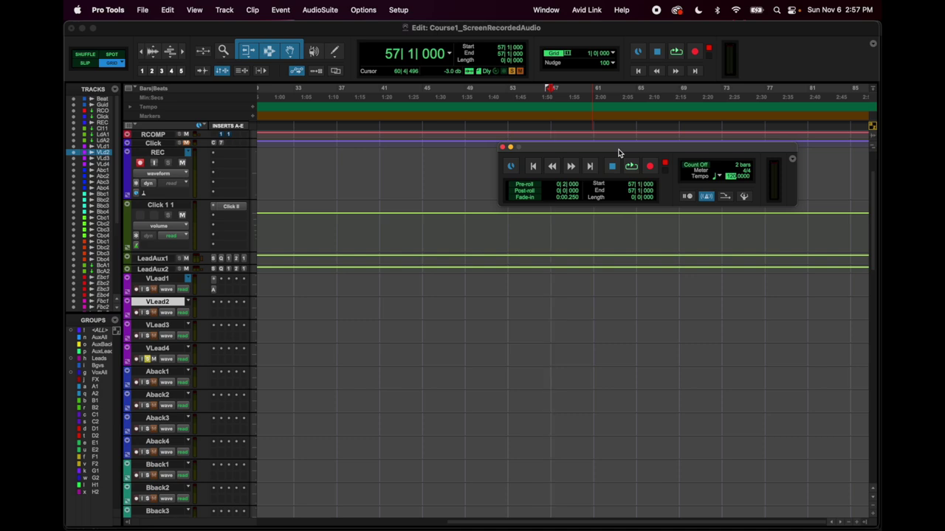
- Place the playhead at bar 33, play the session with the click, set the tempo to 152 BPM and stop playback
scroll(351, 201, "up", 3)
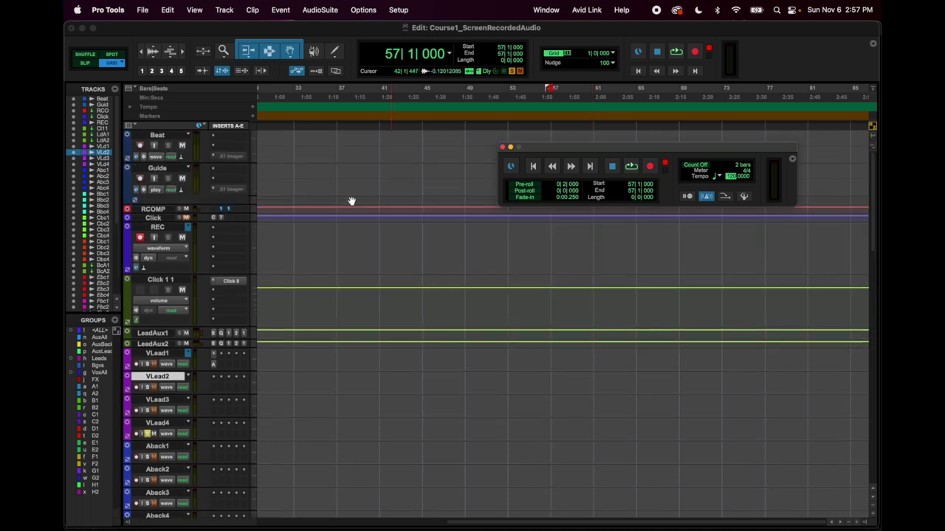
left_click(295, 166)
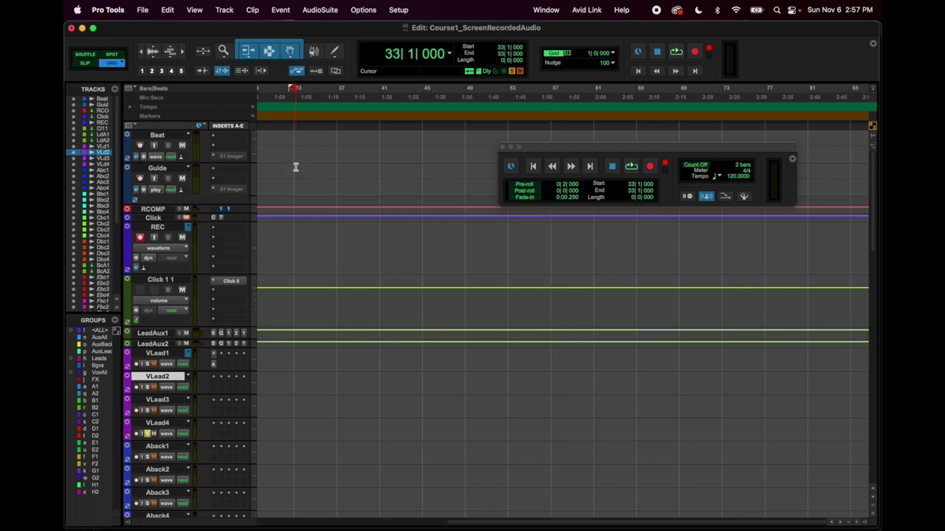
key("space")
left_click(730, 178)
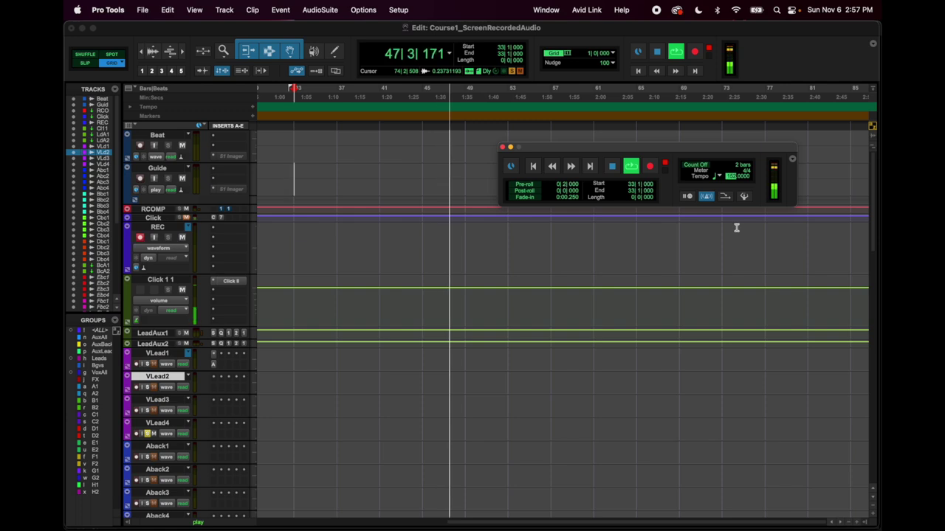
key("space")
- Select the Click 1 1 track and set the session tempo to 151 BPM
left_click(169, 282)
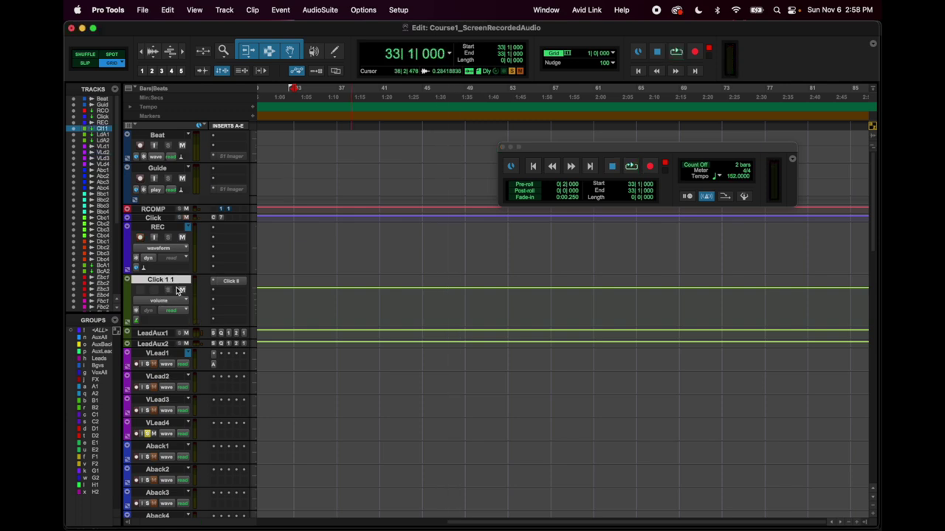
left_click(734, 177)
key("Return")
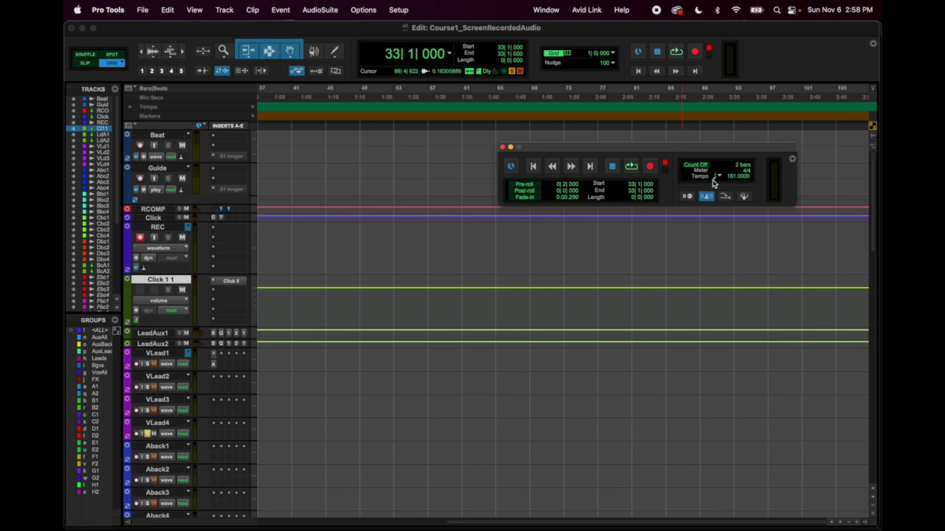
- Try the 1/2 note and 1/8 note as the tempo's beat value and return it to the 1/4 note
left_click(716, 177)
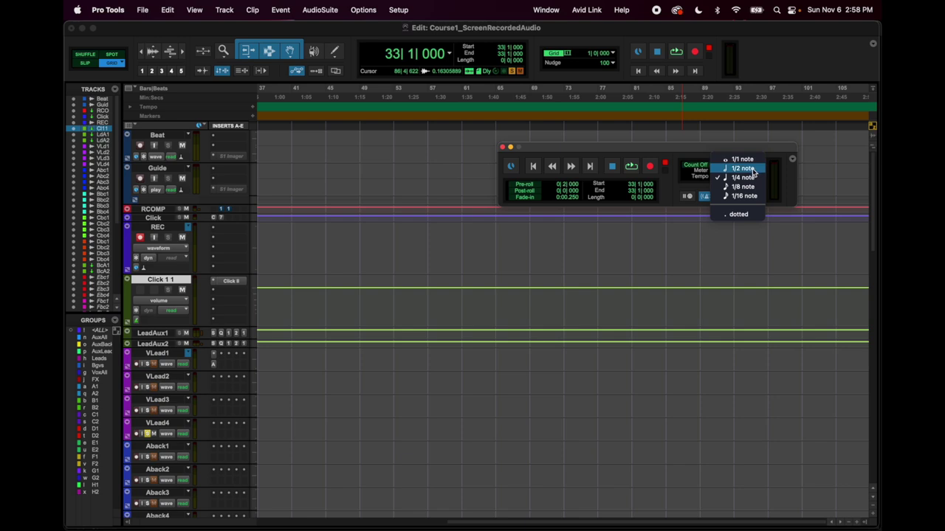
left_click(752, 169)
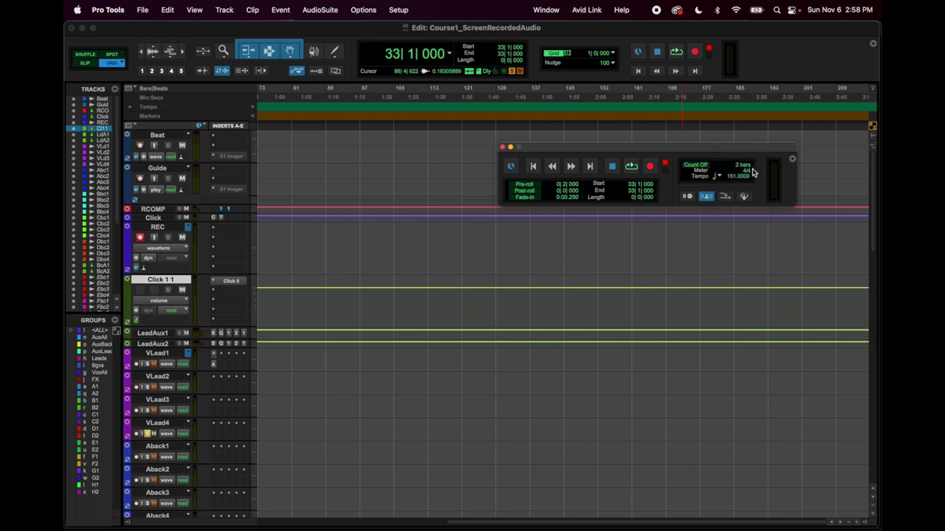
left_click(718, 178)
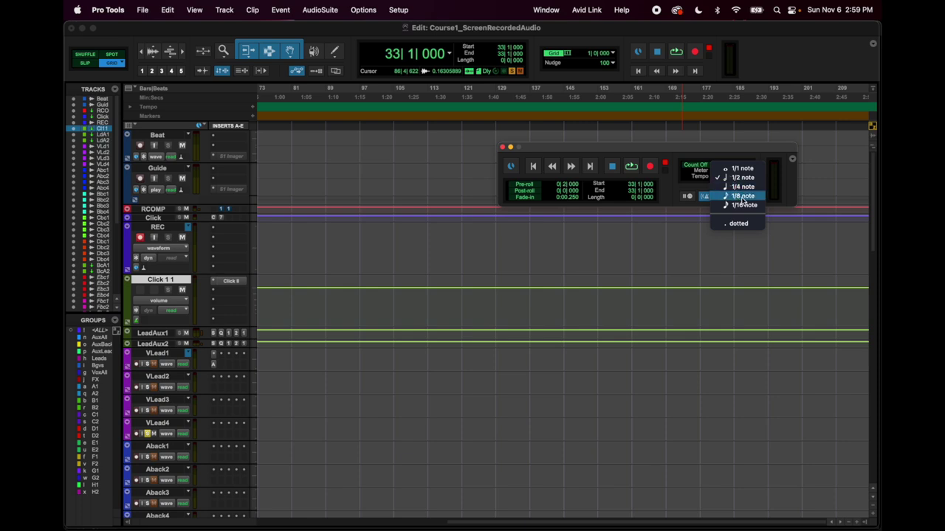
left_click(742, 197)
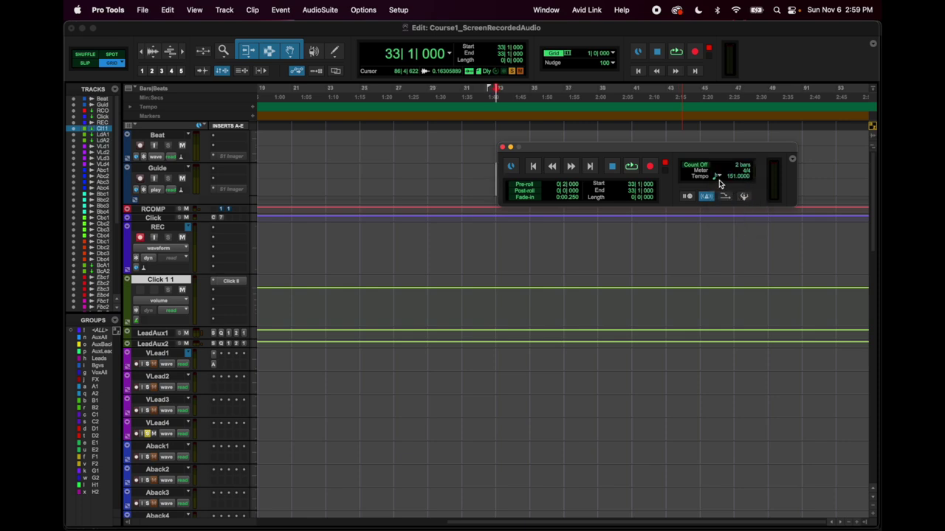
left_click(718, 178)
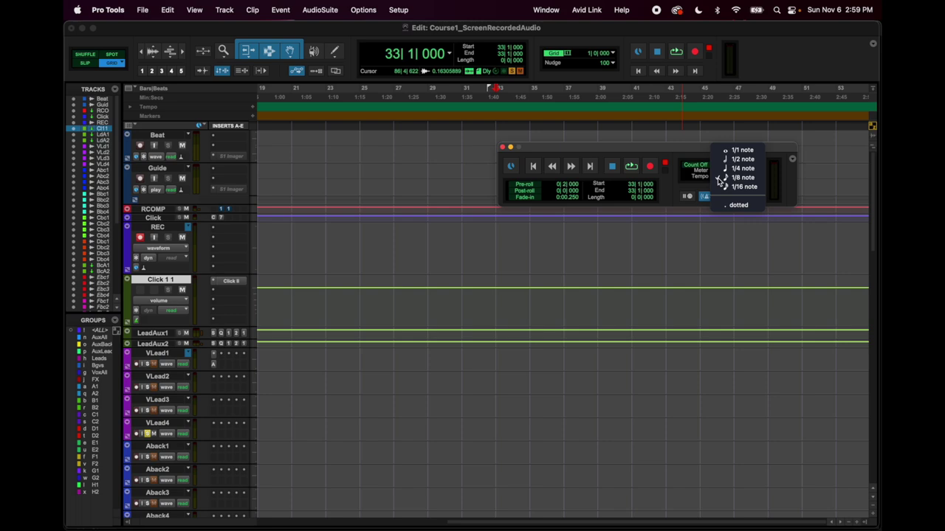
left_click(731, 169)
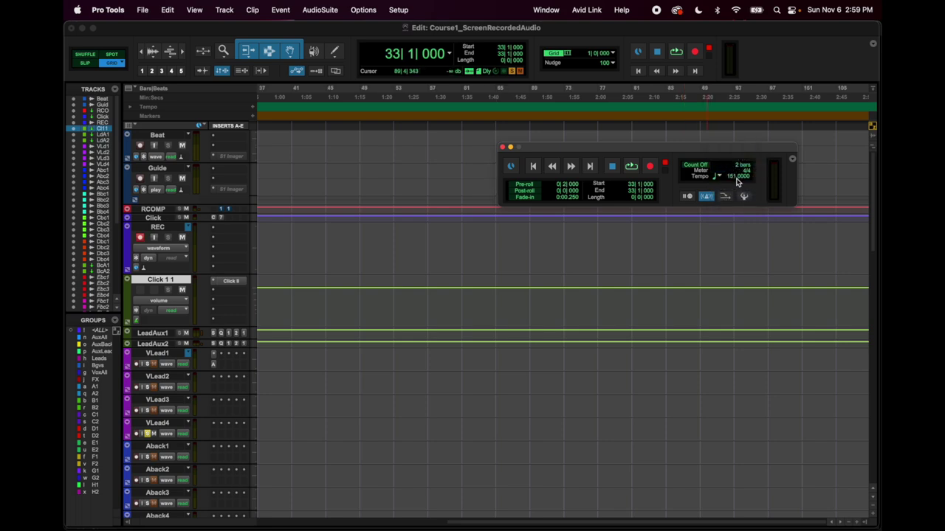
- Set the tempo's beat value to the 1/2 note and hide the Transport window
left_click(732, 179)
left_click(713, 177)
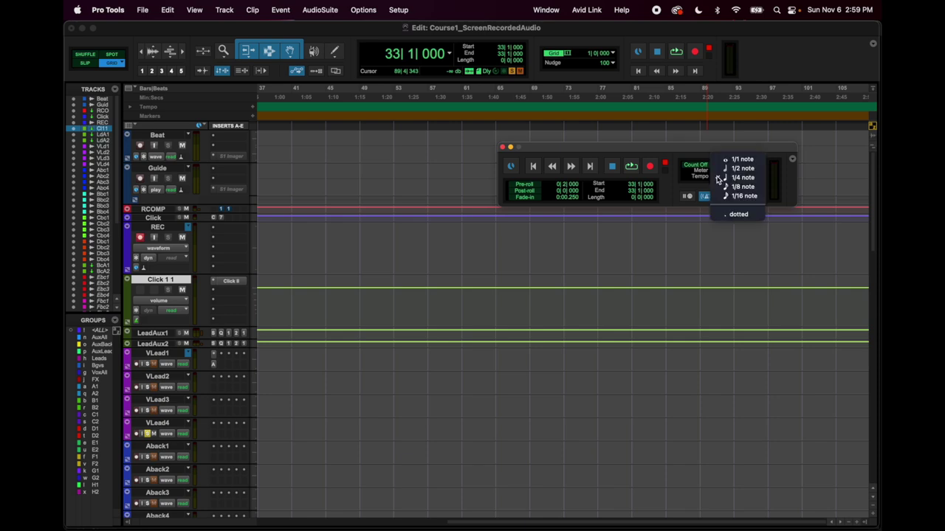
left_click(736, 169)
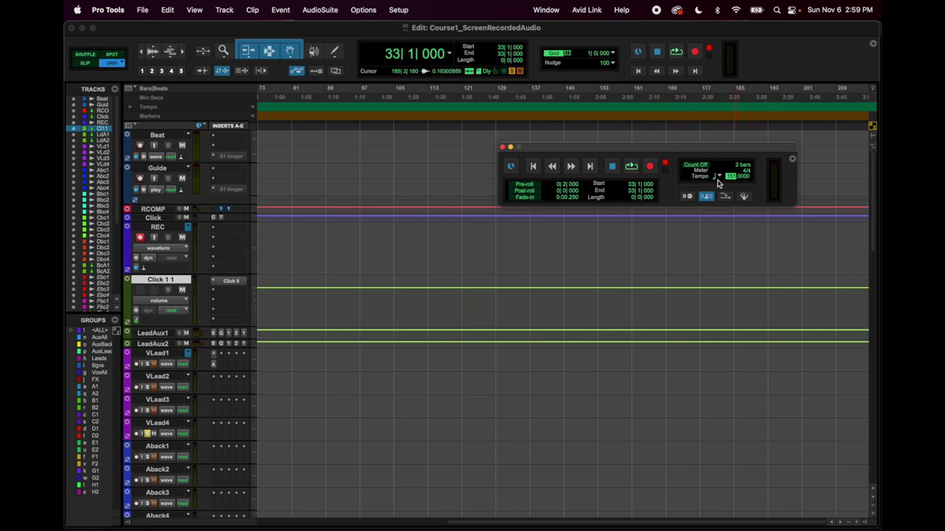
key("super+KP_1")
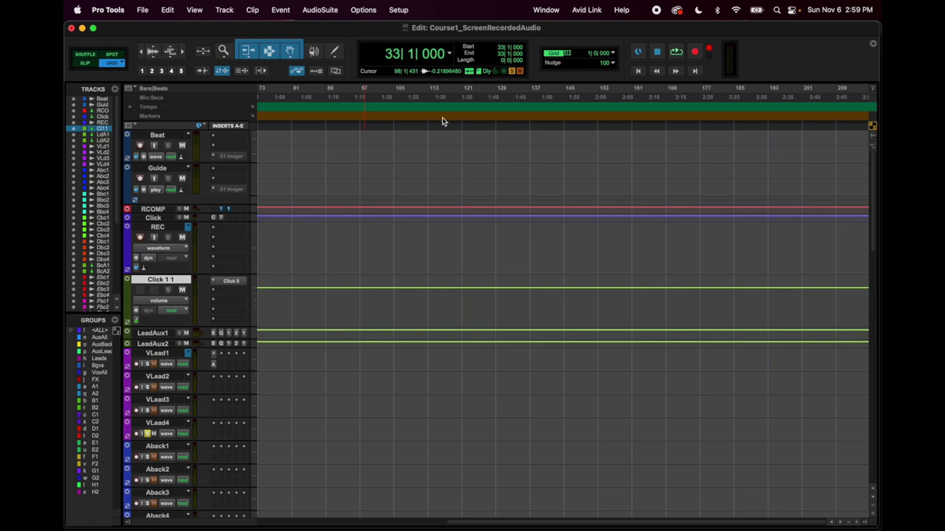
- Check the available rulers, expand the tempo editor under the Tempo ruler and lower the session tempo to 126 BPM
scroll(442, 117, "left", 10)
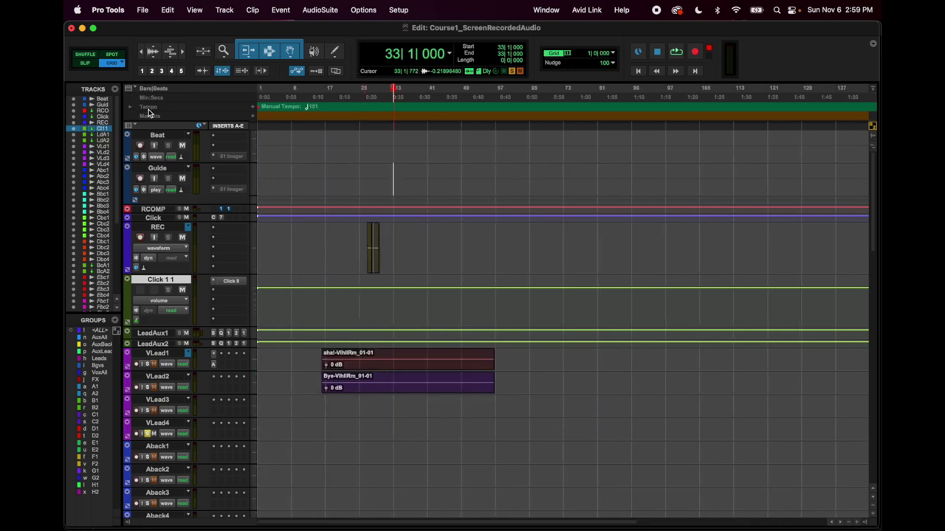
left_click(195, 10)
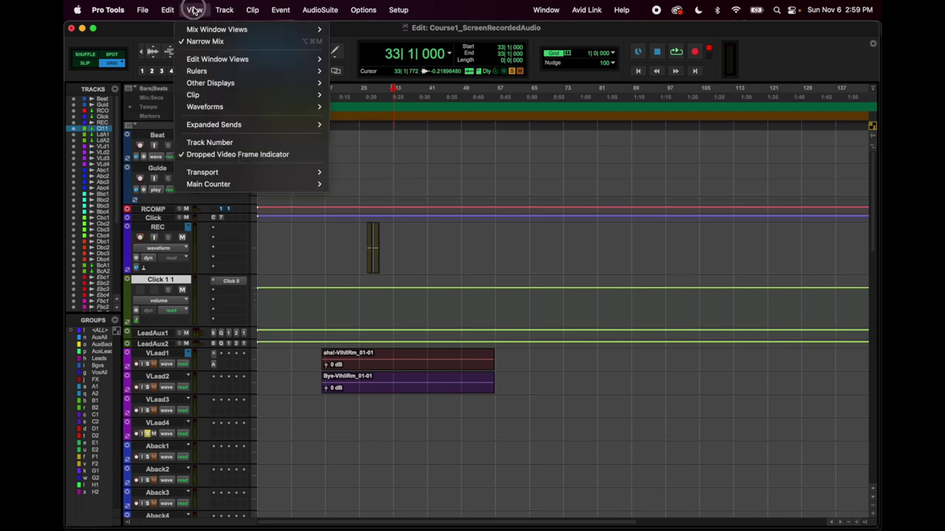
mouse_move(309, 73)
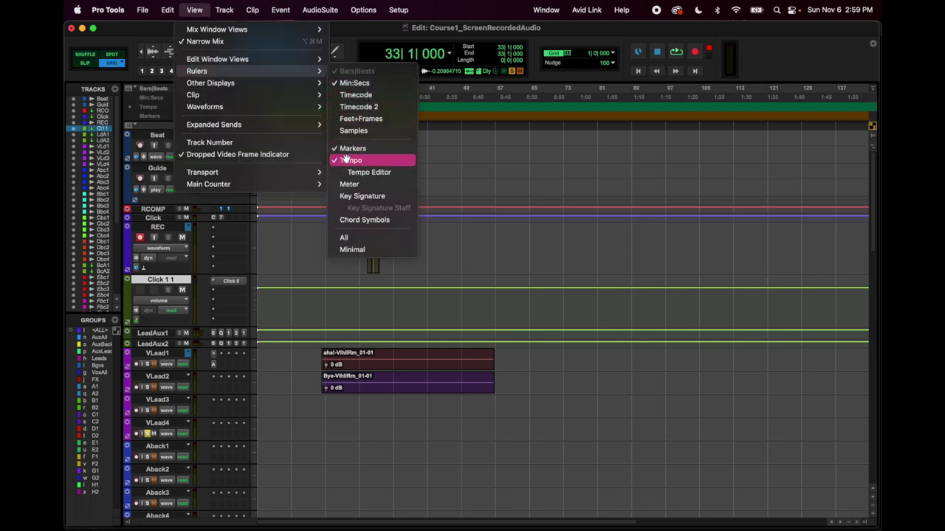
left_click(195, 10)
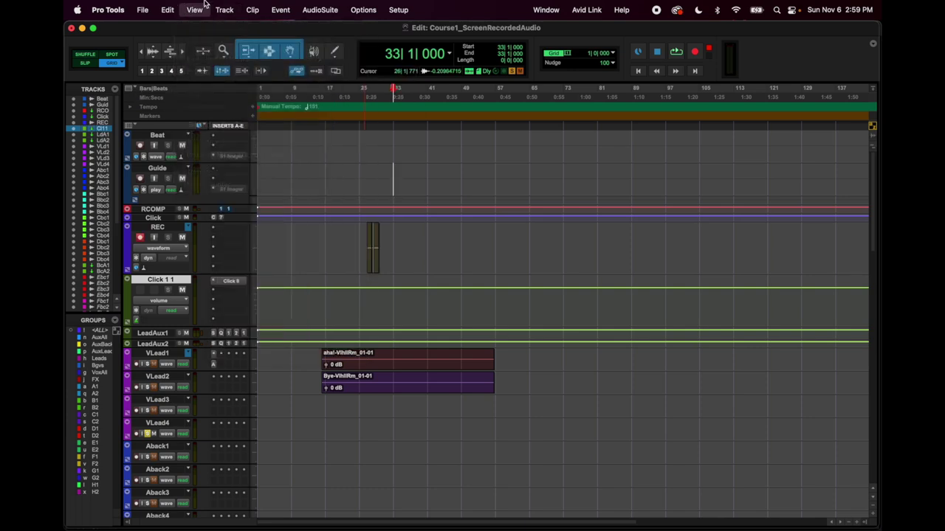
left_click(130, 111)
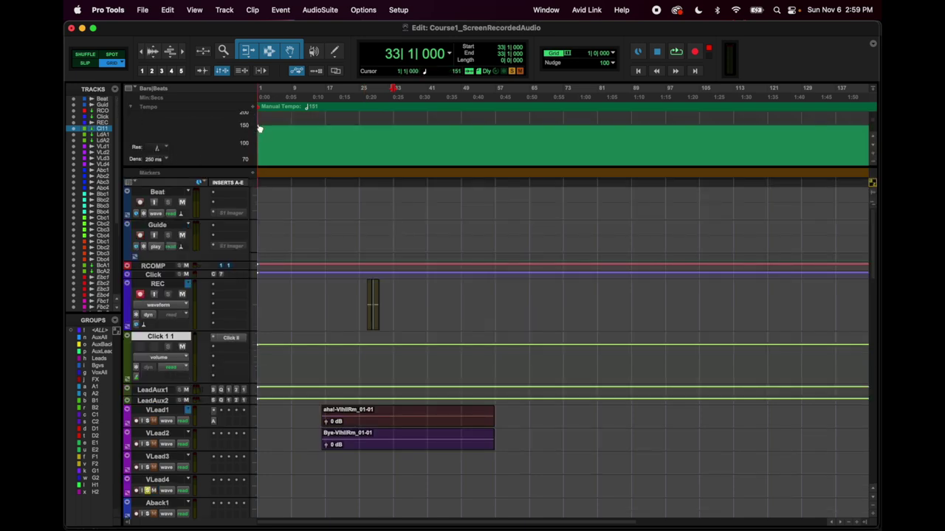
mouse_move(258, 127)
left_mouse_down()
mouse_move(254, 145)
mouse_move(246, 133)
left_mouse_up()
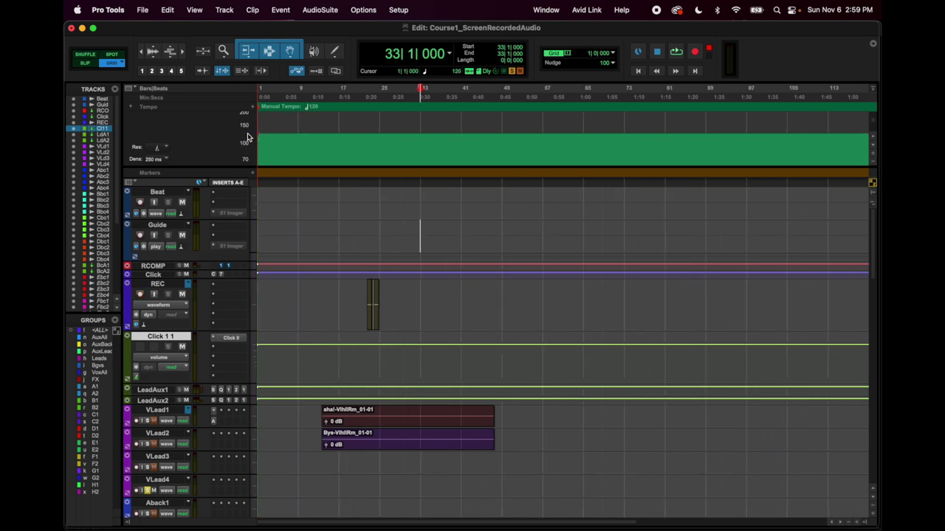
- Record a short clip of just under three bars on the REC track from the session start
key("super+bracketright")
key("super+bracketright")
key("super+bracketright")
key("super+bracketright")
key("Return")
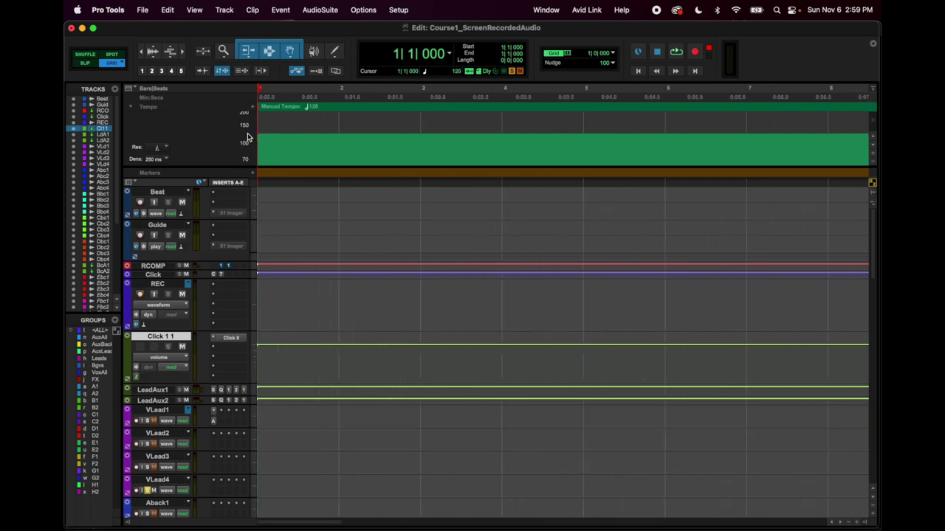
left_click(695, 51)
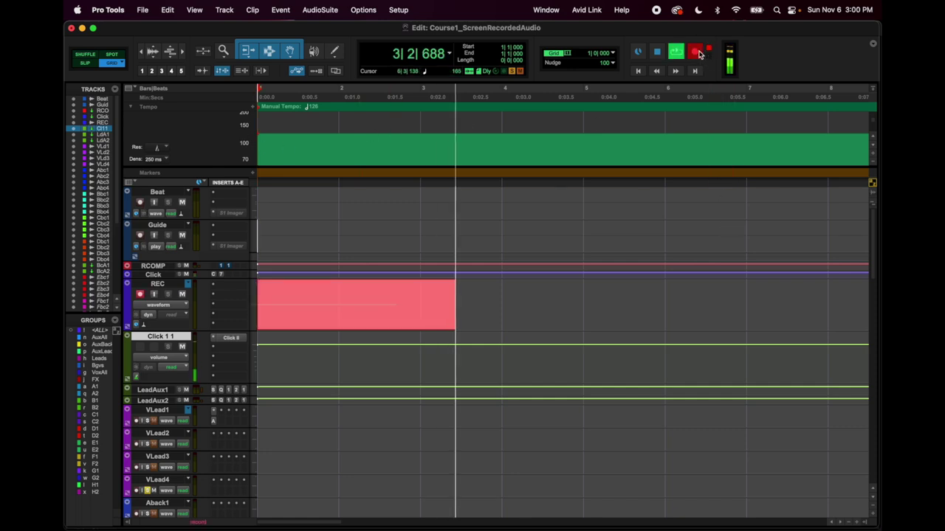
key("space")
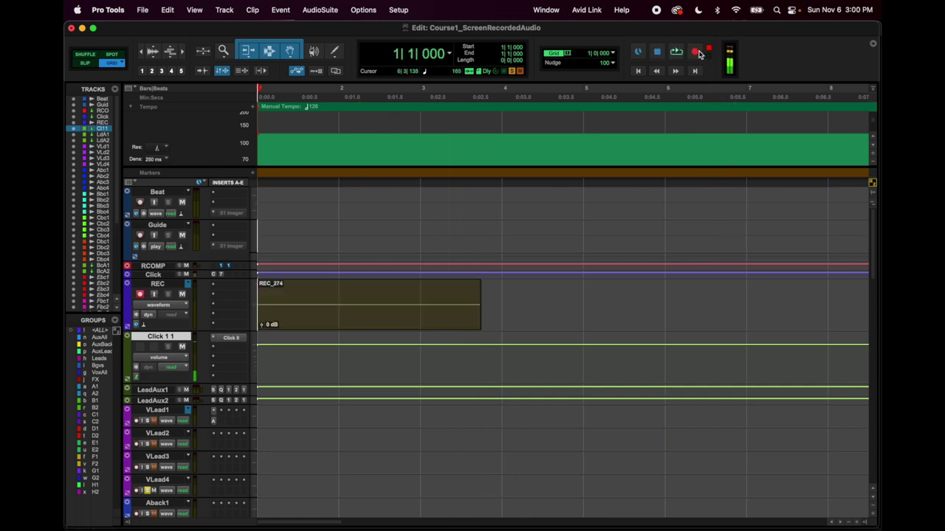
- Split the new REC clip at 1|3|094 and move the initial tempo point to the split at 127 BPM
left_click(337, 295)
left_click(301, 298)
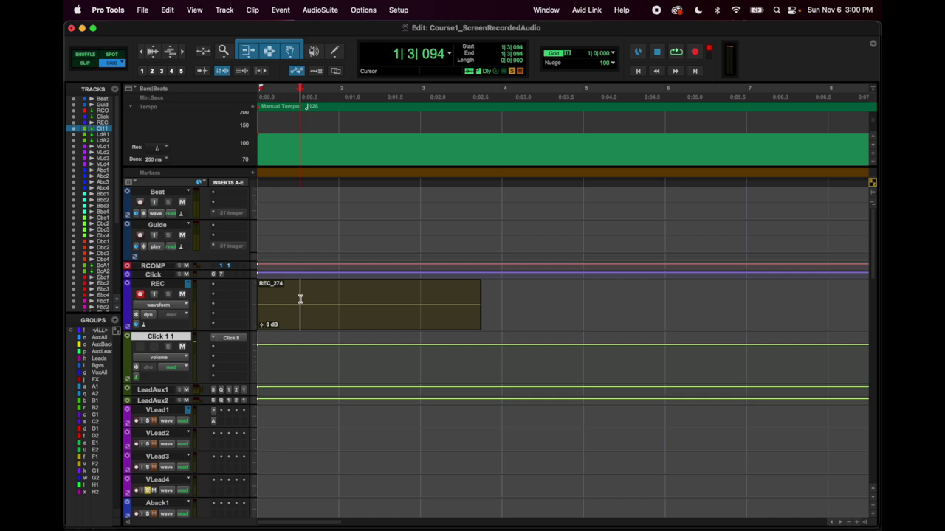
key("super+e")
left_click(259, 134)
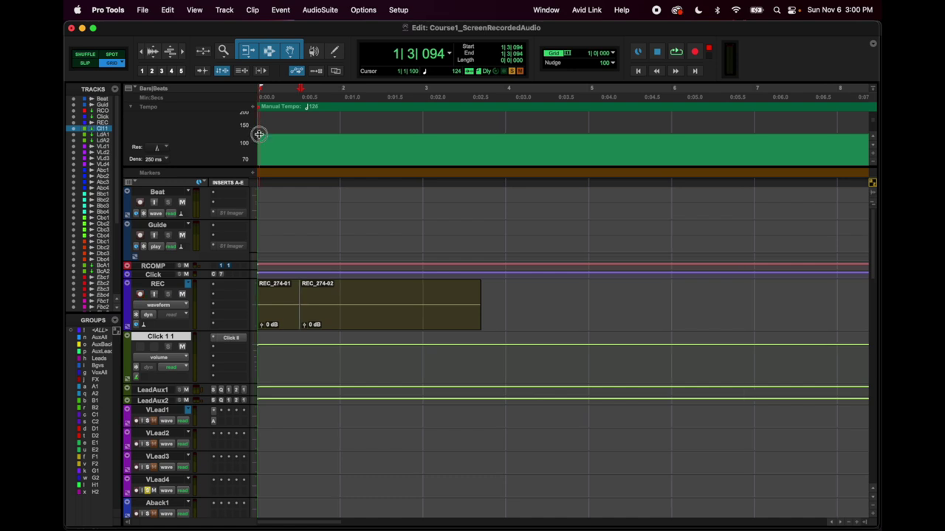
left_click_drag(258, 134, 299, 133)
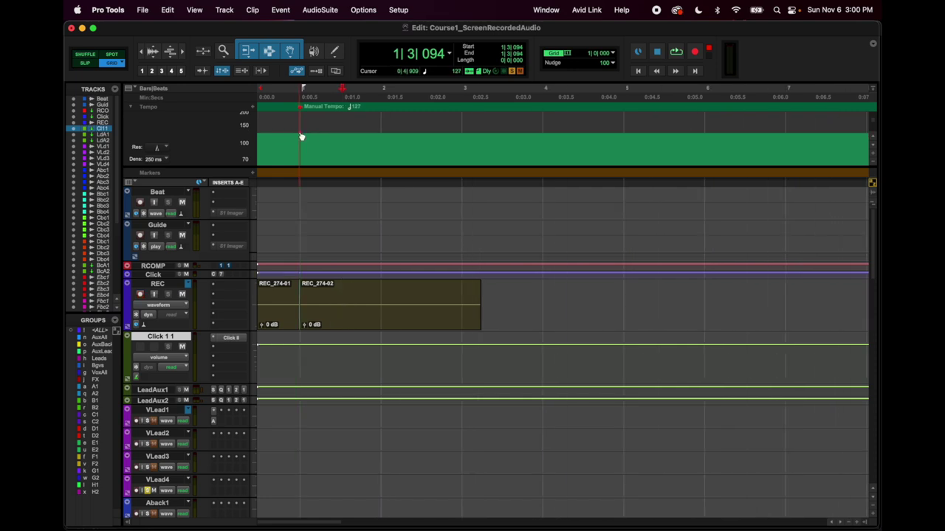
- Show the Transport window again and set the session tempo to 151 BPM
left_click(372, 10)
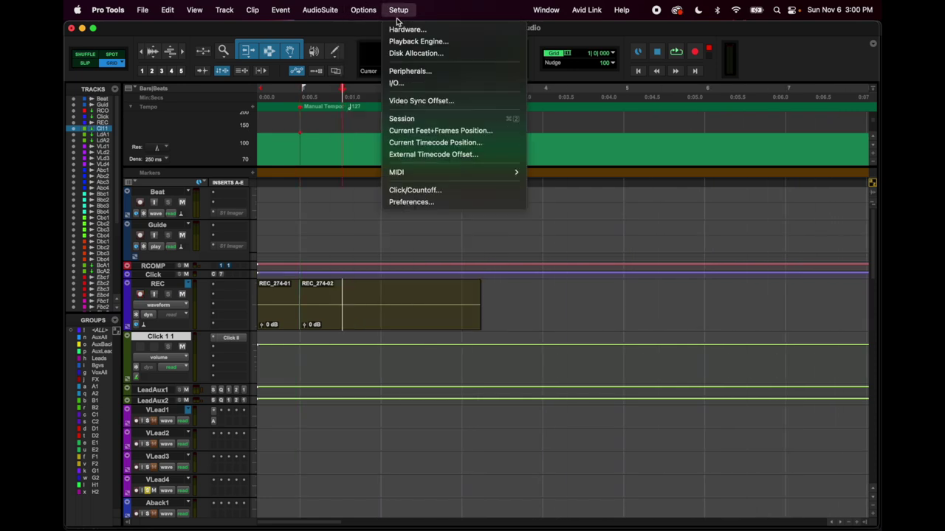
mouse_move(547, 10)
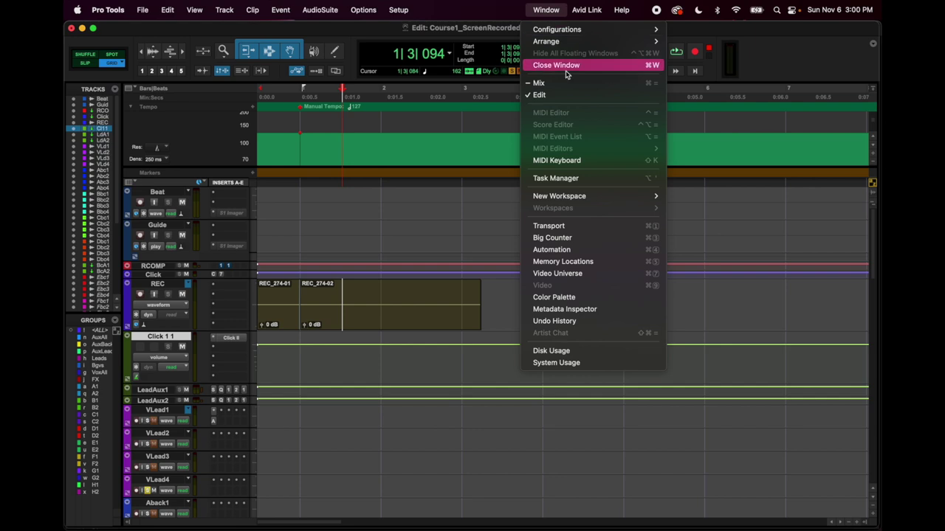
left_click(571, 224)
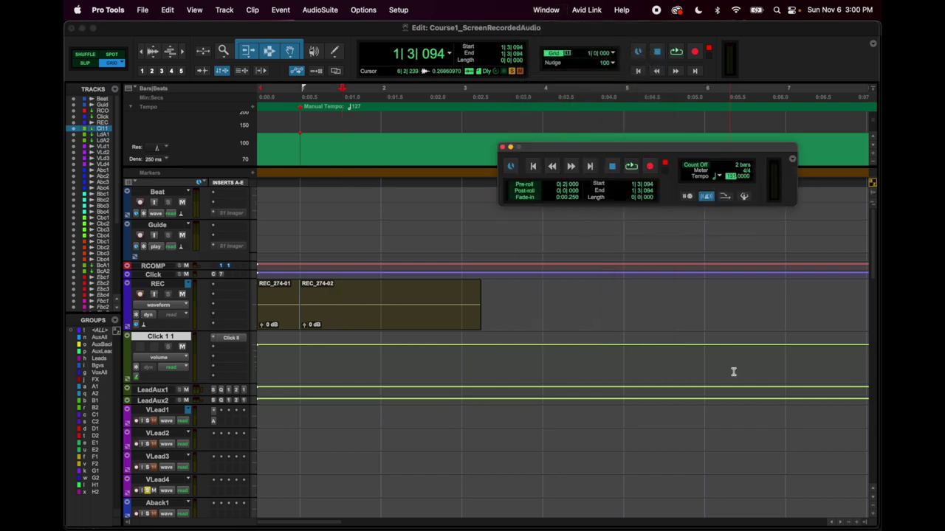
type("151")
key("Return")
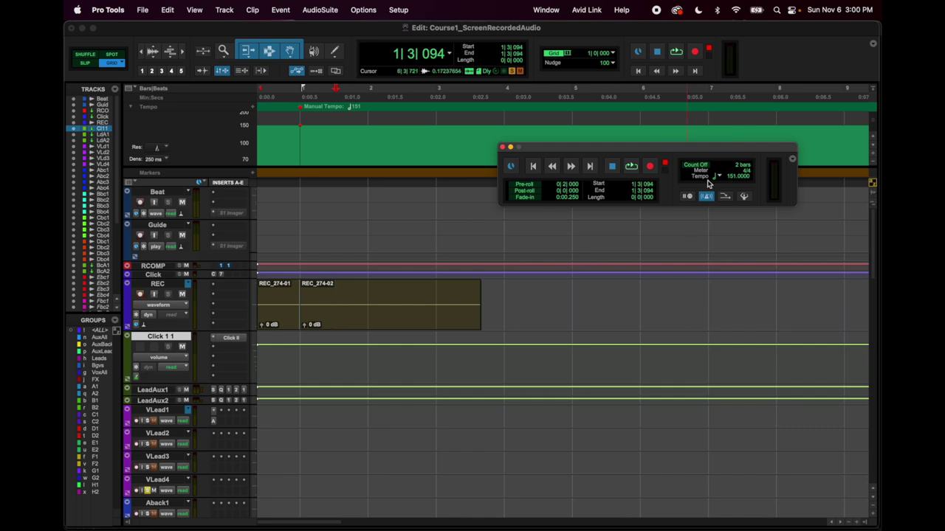
- Change the meter's beats per bar in a Meter Change at location 1|3|094 with Snap To Bar on
left_click(748, 172)
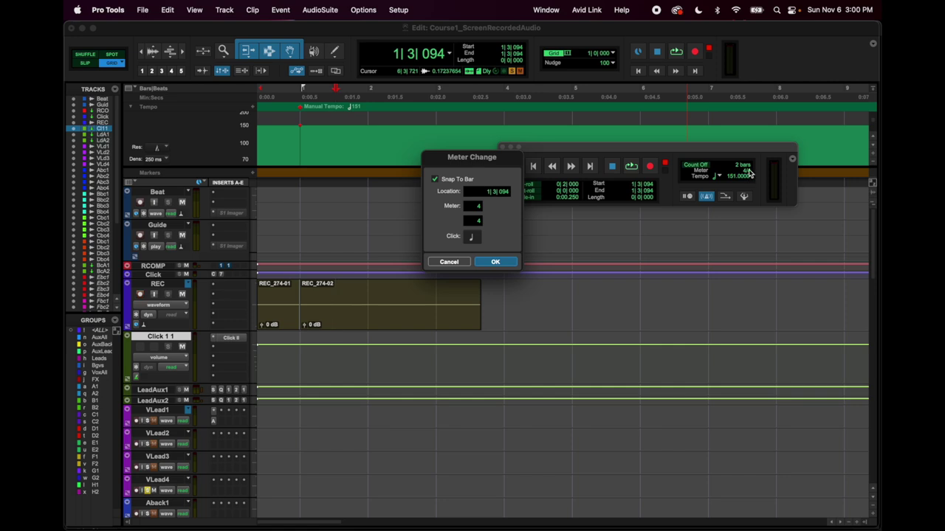
left_click(477, 207)
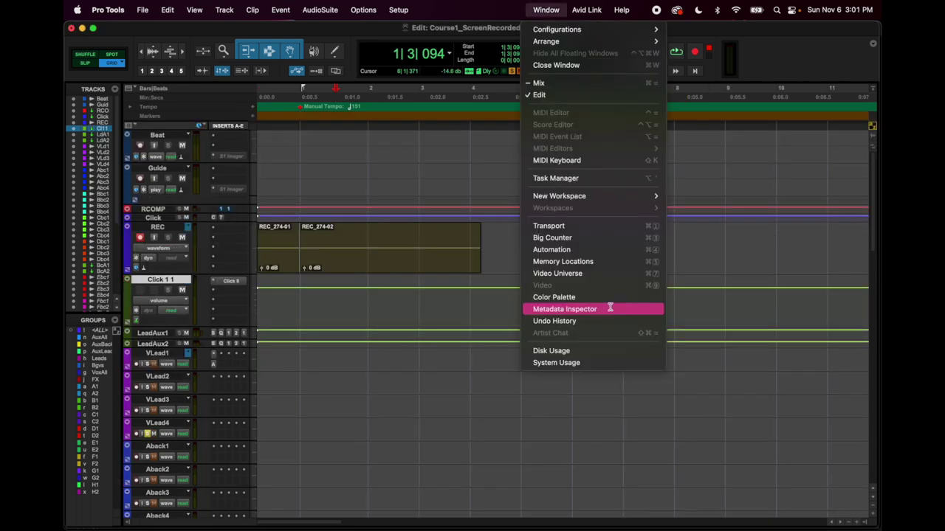
- Show the Color Palette and look over the track colors in the Mix window before returning to the Edit window
left_click(610, 297)
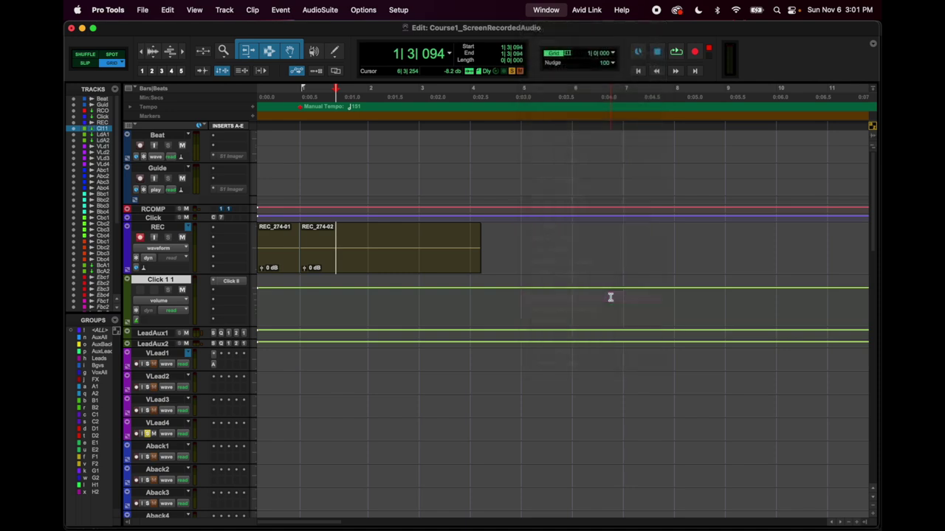
key("super+equal")
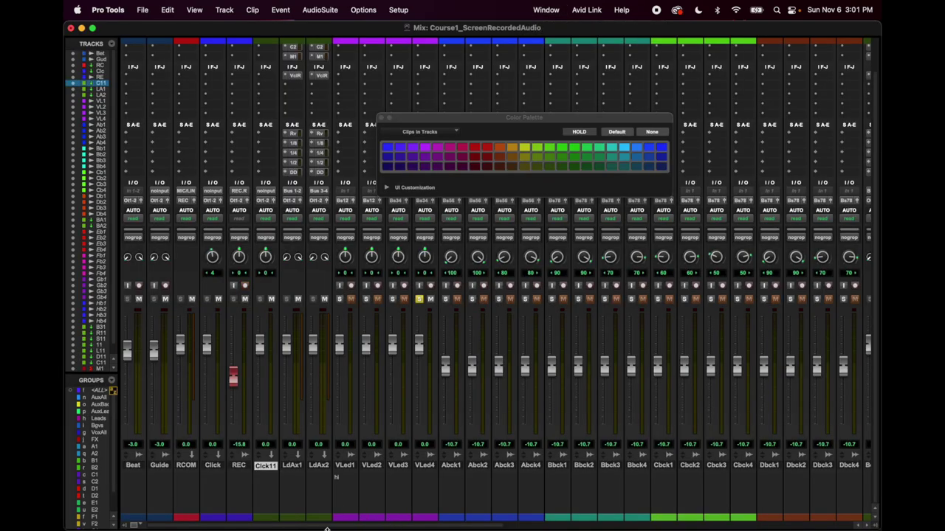
scroll(372, 509, "right", 5)
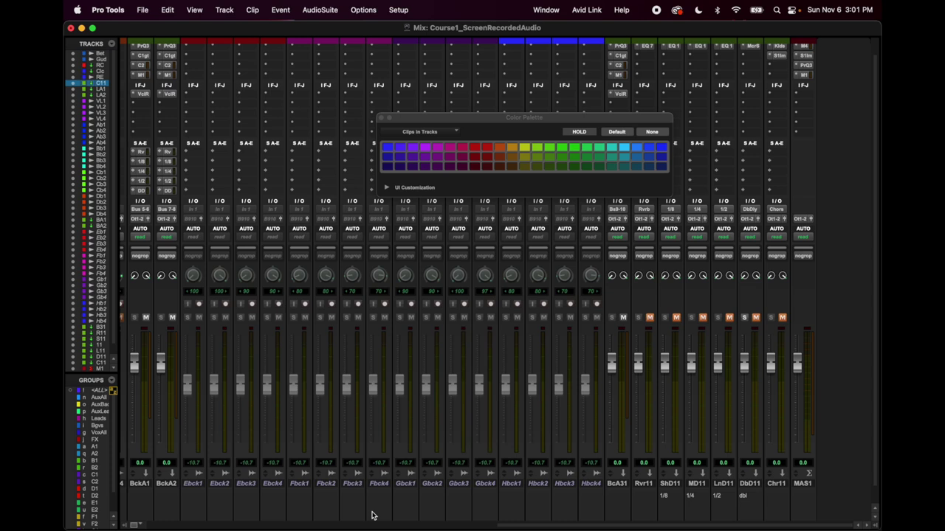
scroll(372, 515, "left", 5)
key("super+equal")
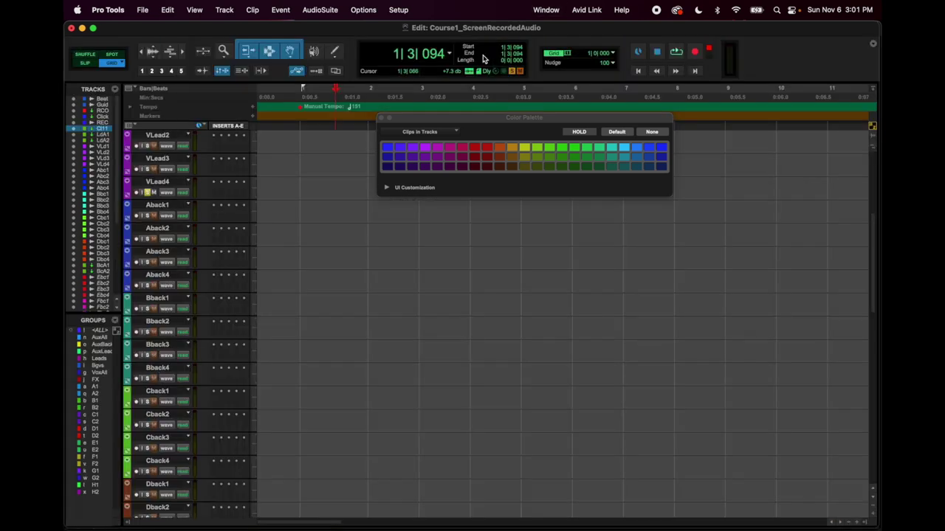
- Select the REC_274-02 clip on the REC track and recolor it blue with the Color Palette set to Clips in Tracks
scroll(337, 242, "up", 10)
left_click(345, 265)
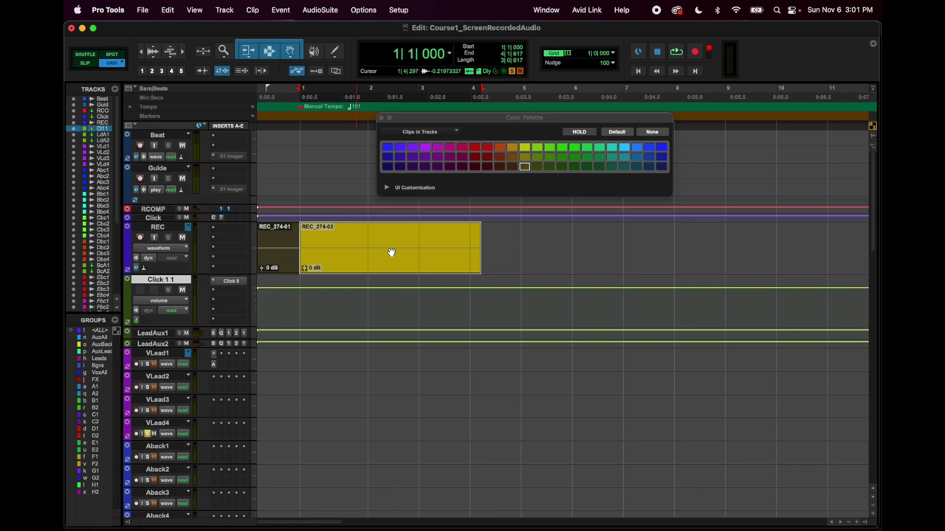
left_click(452, 132)
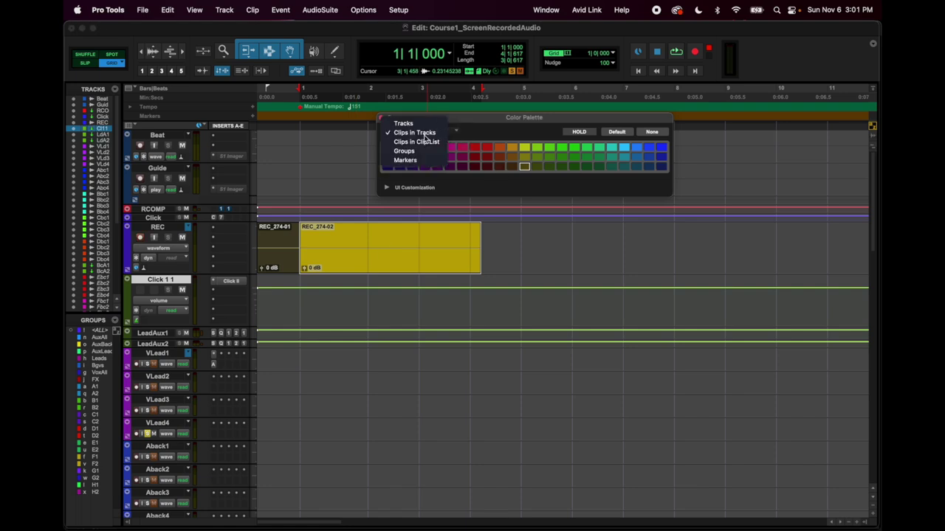
left_click(476, 134)
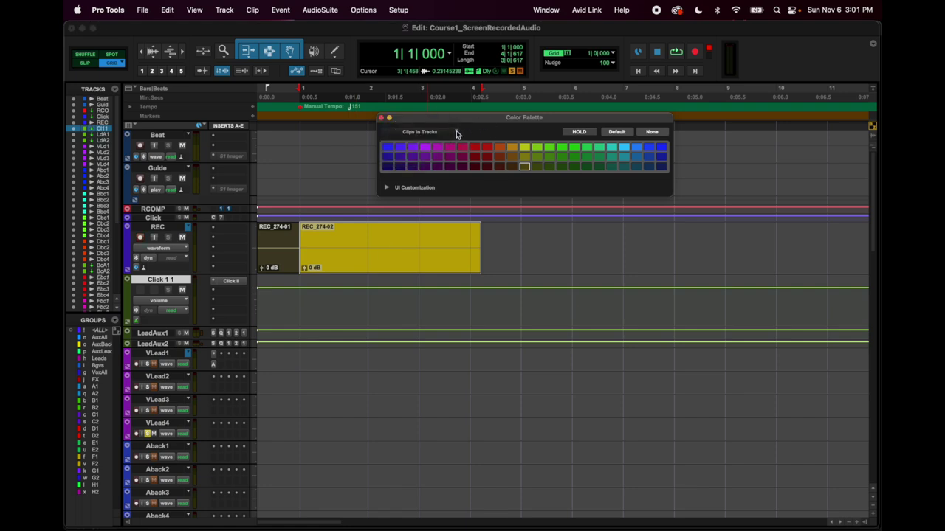
left_click(457, 132)
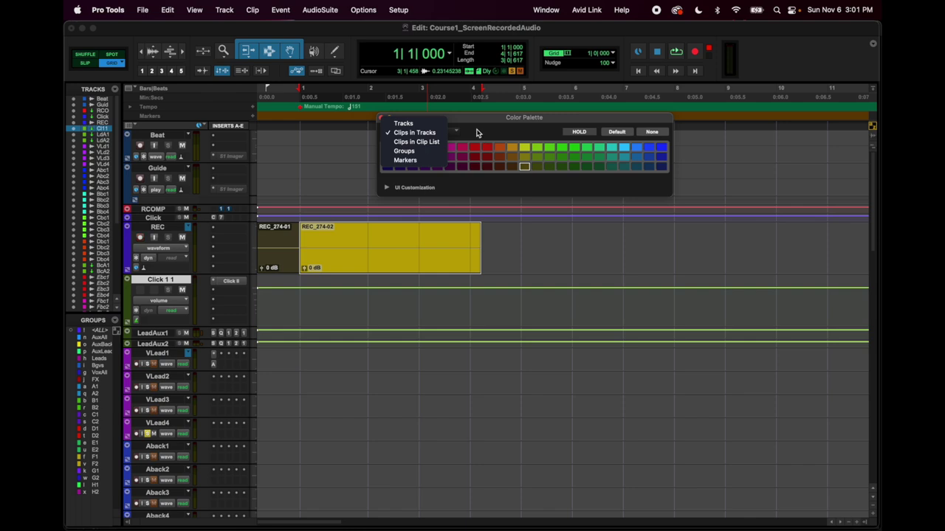
left_click(417, 133)
left_click(373, 268)
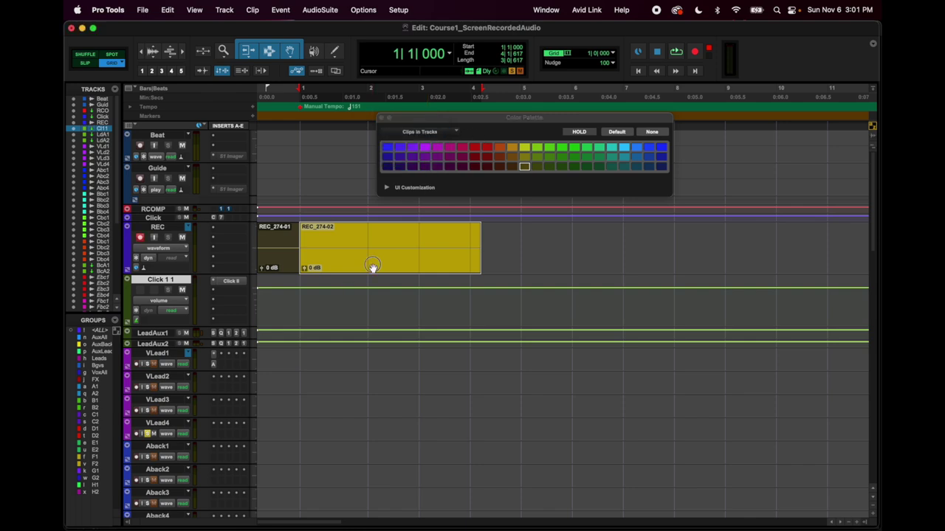
left_click(412, 149)
left_click_drag(426, 151, 645, 147)
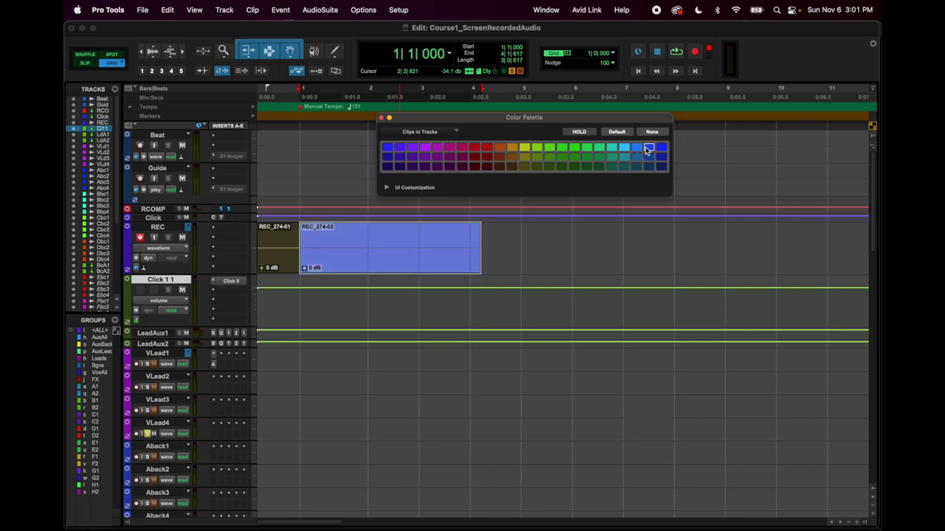
- Switch the Color Palette to Tracks and recolor the REC track red, bright green and finally blue
left_click(410, 133)
left_click(405, 124)
left_click(156, 228)
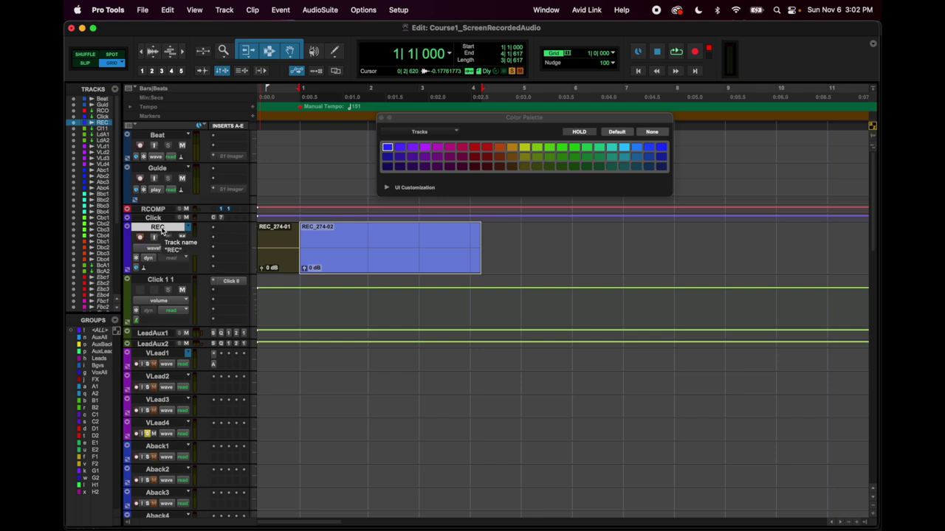
left_click(475, 149)
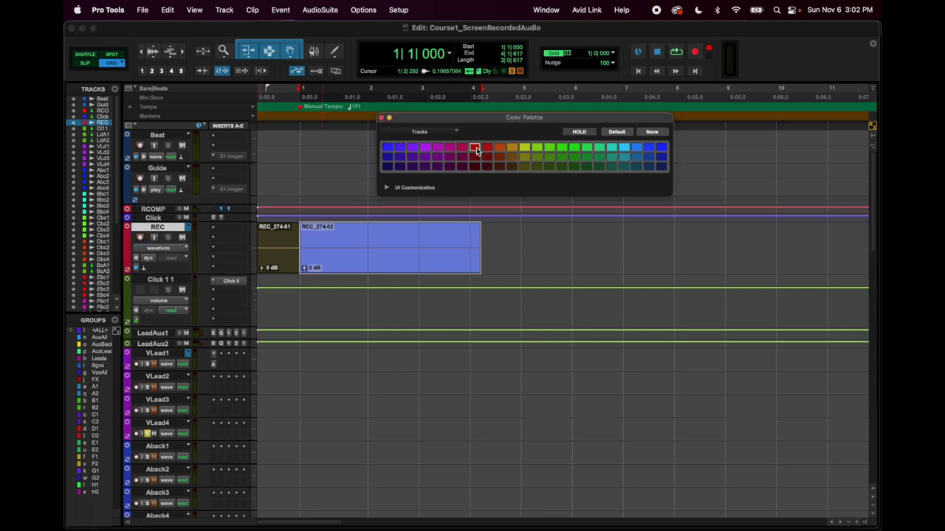
left_click(569, 150)
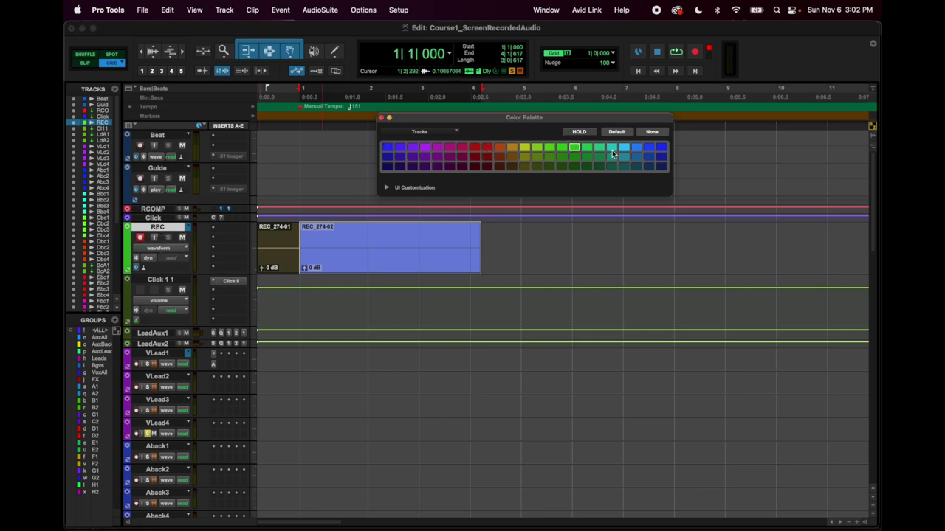
left_click(661, 148)
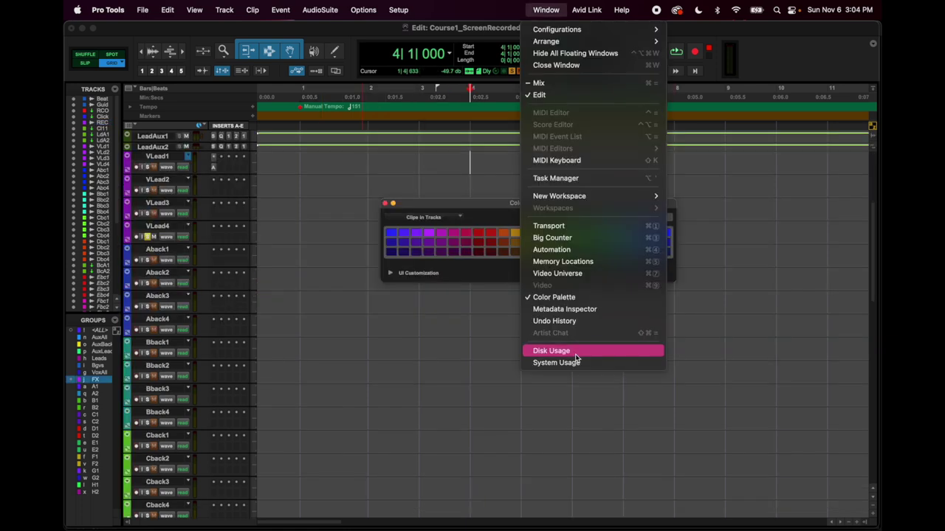
- Check the Disk Usage and System Usage windows, closing the Color Palette and Disk Usage so that only System Usage stays open
left_click(620, 354)
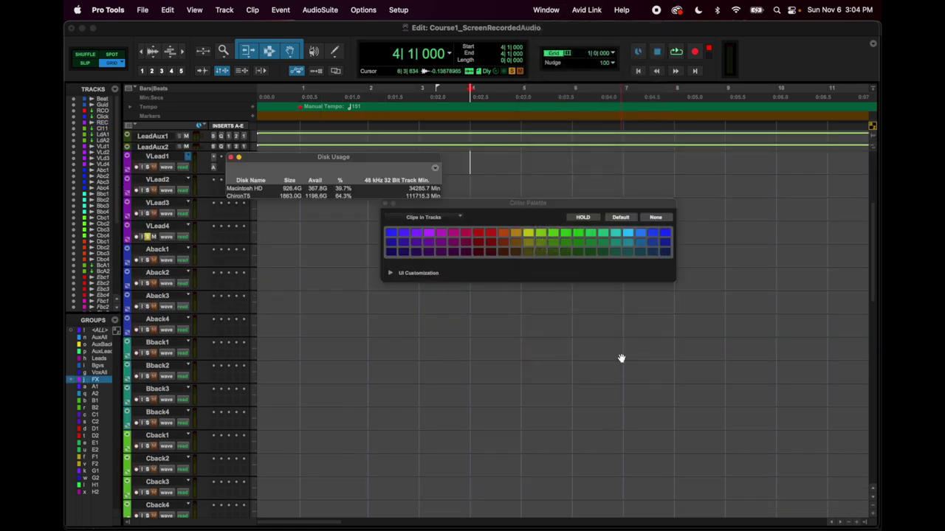
left_click(387, 206)
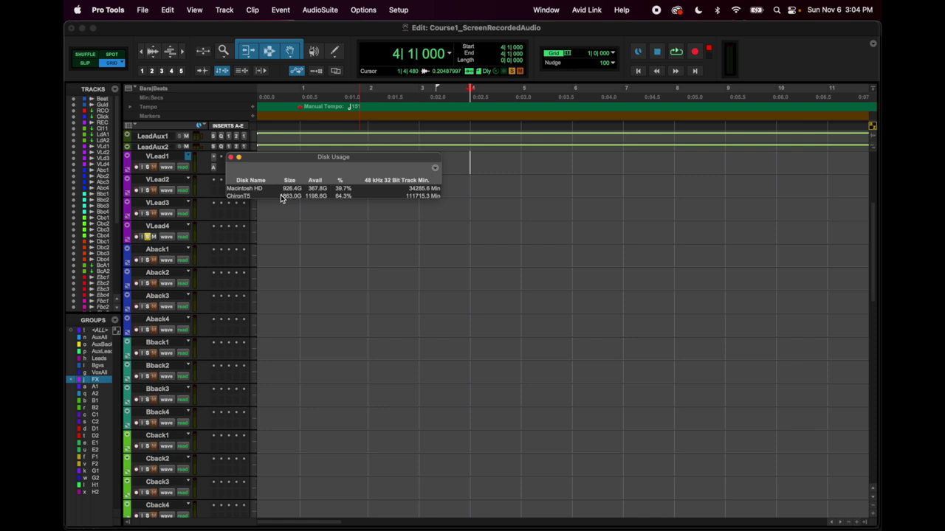
left_click(399, 10)
mouse_move(582, 9)
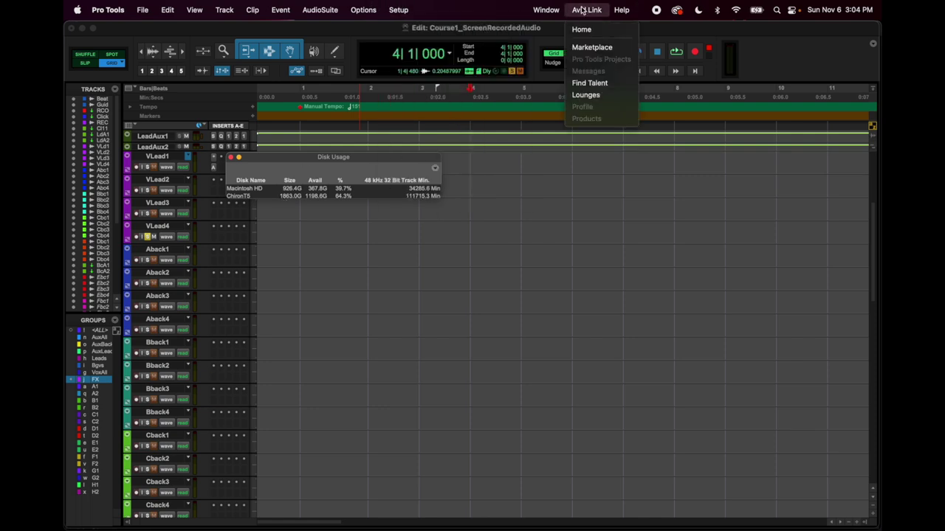
left_click(596, 361)
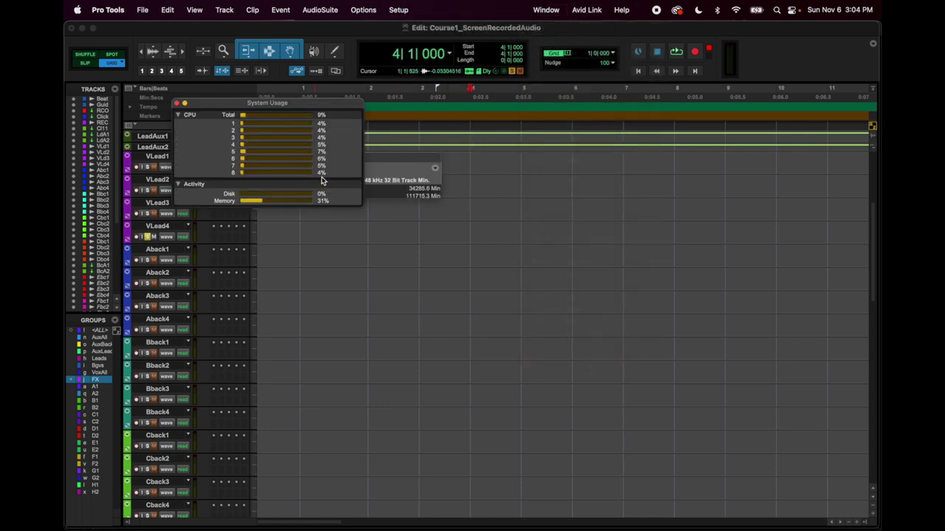
left_click(411, 161)
left_click(232, 160)
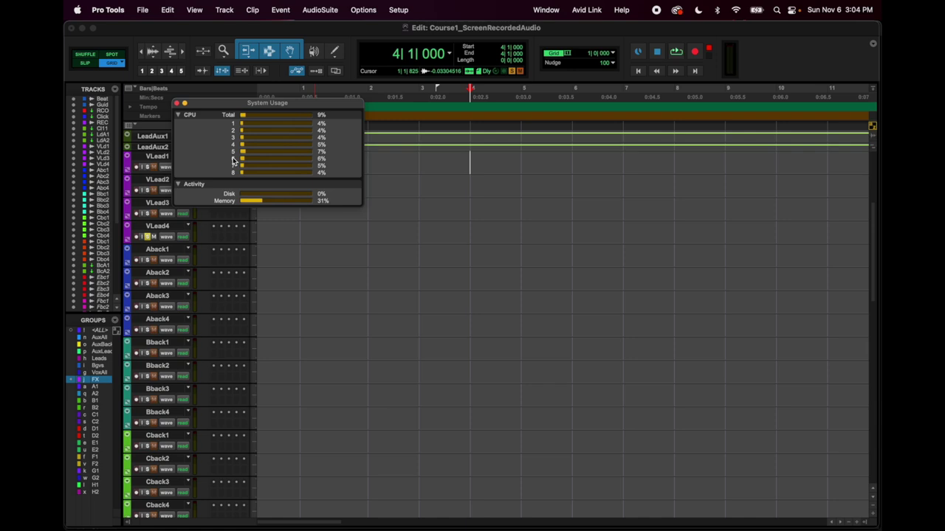